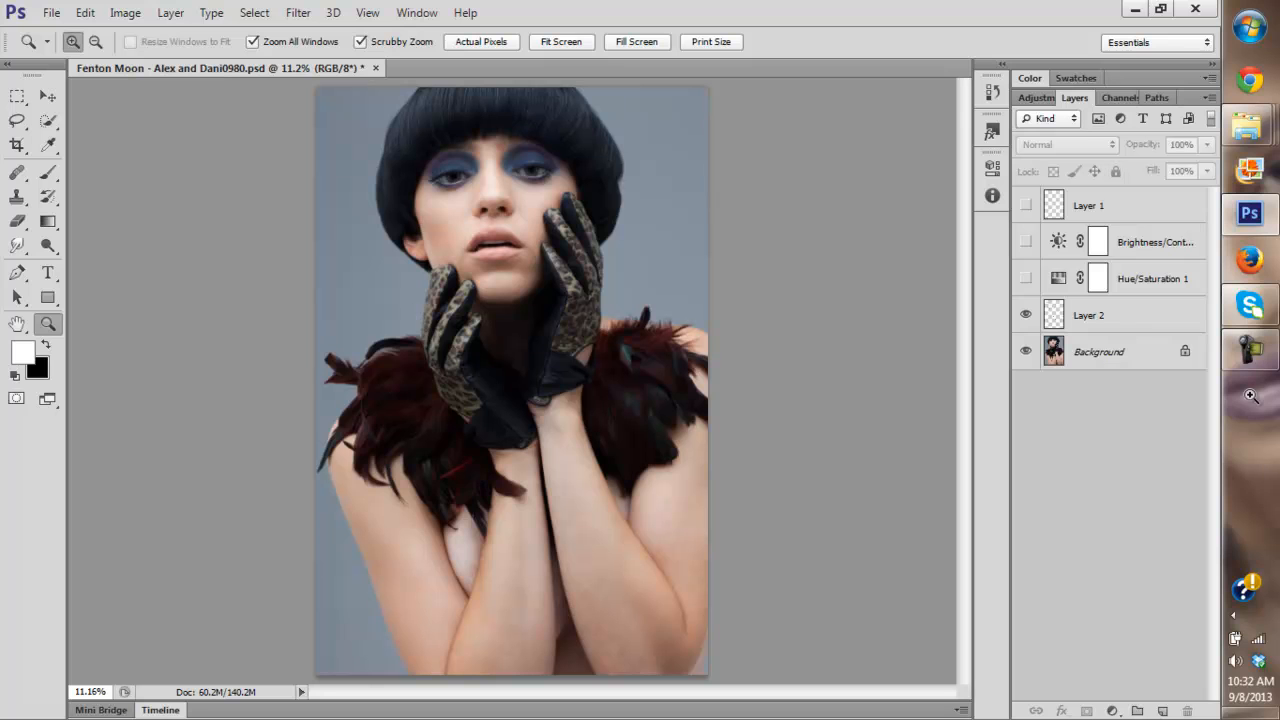
Compare the portrait with and without Layer 2, and examine the retouched face and gloves up close.
click(1026, 315)
click(1026, 315)
click(488, 193)
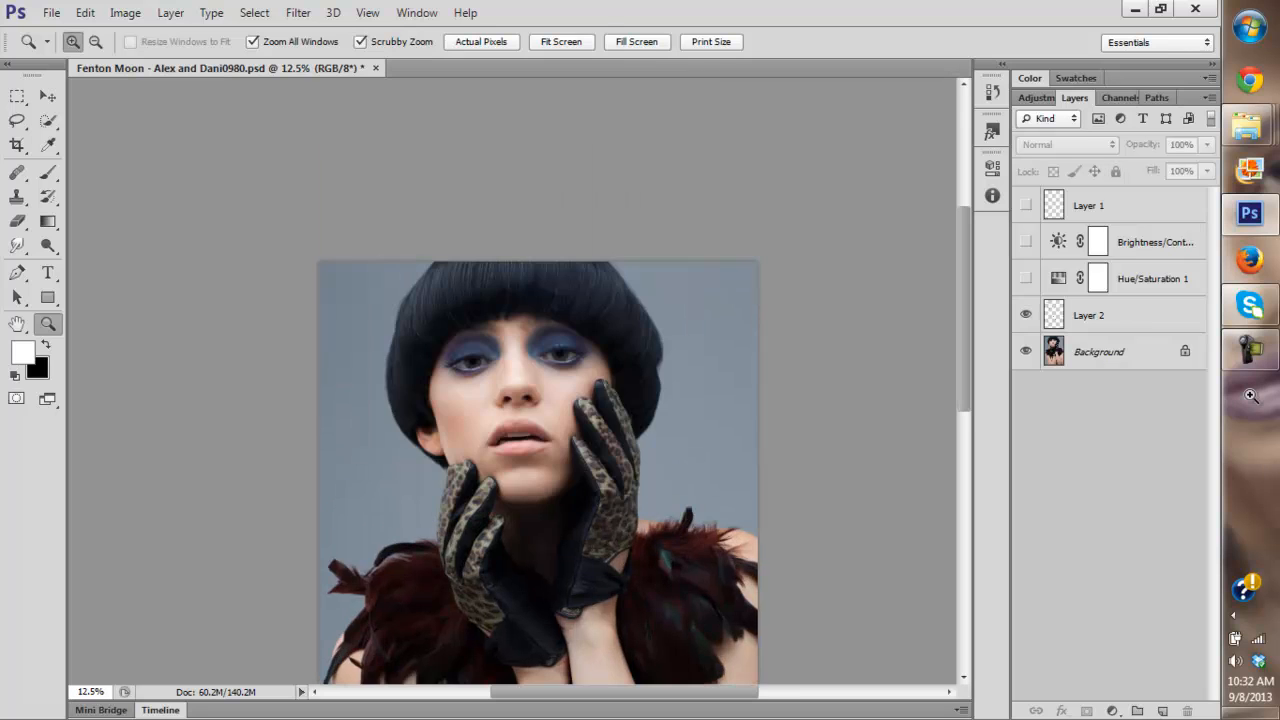
click(518, 388)
click(535, 462)
click(500, 430)
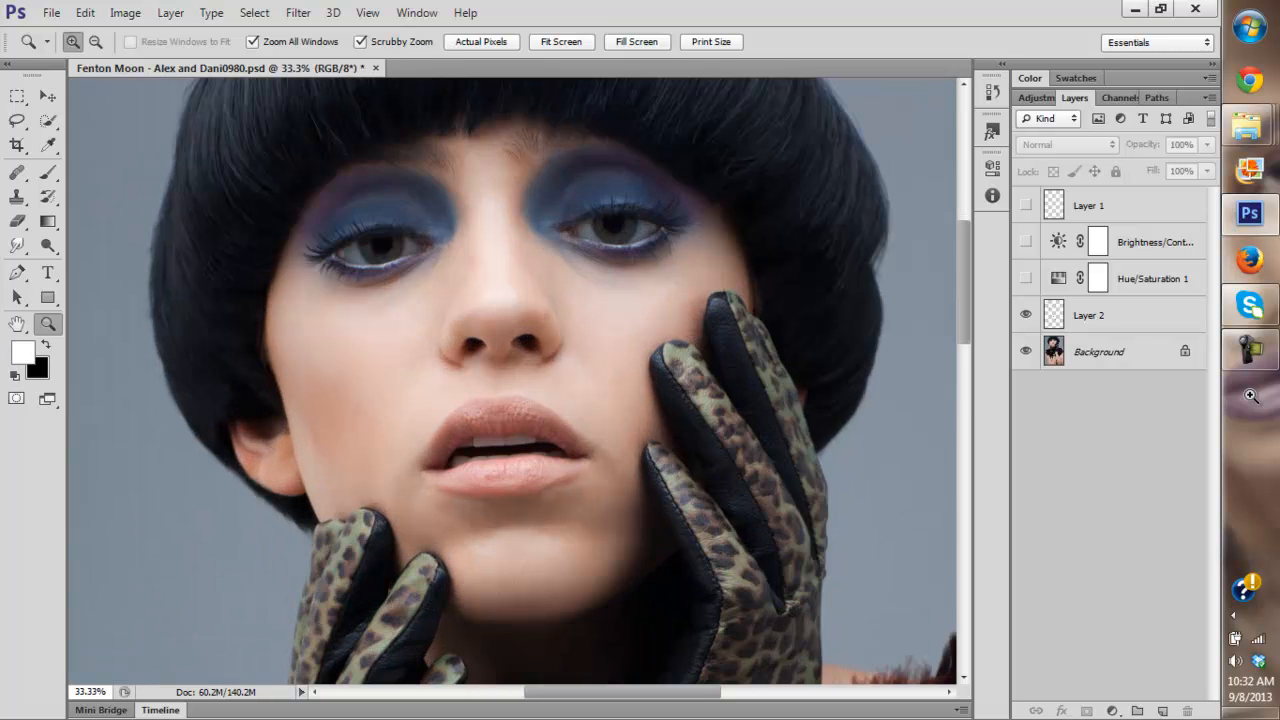
click(500, 430)
scroll(512, 381, up, 5)
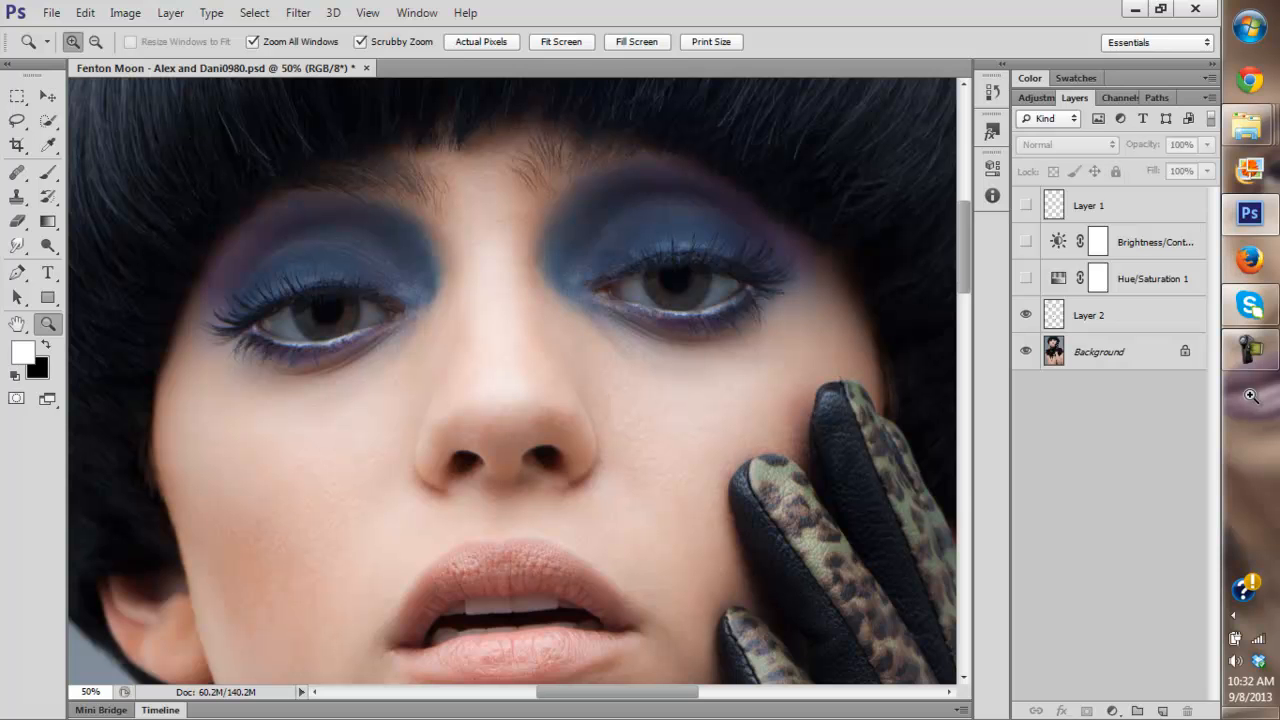
scroll(1250, 396, down, 10)
scroll(1252, 402, down, 5)
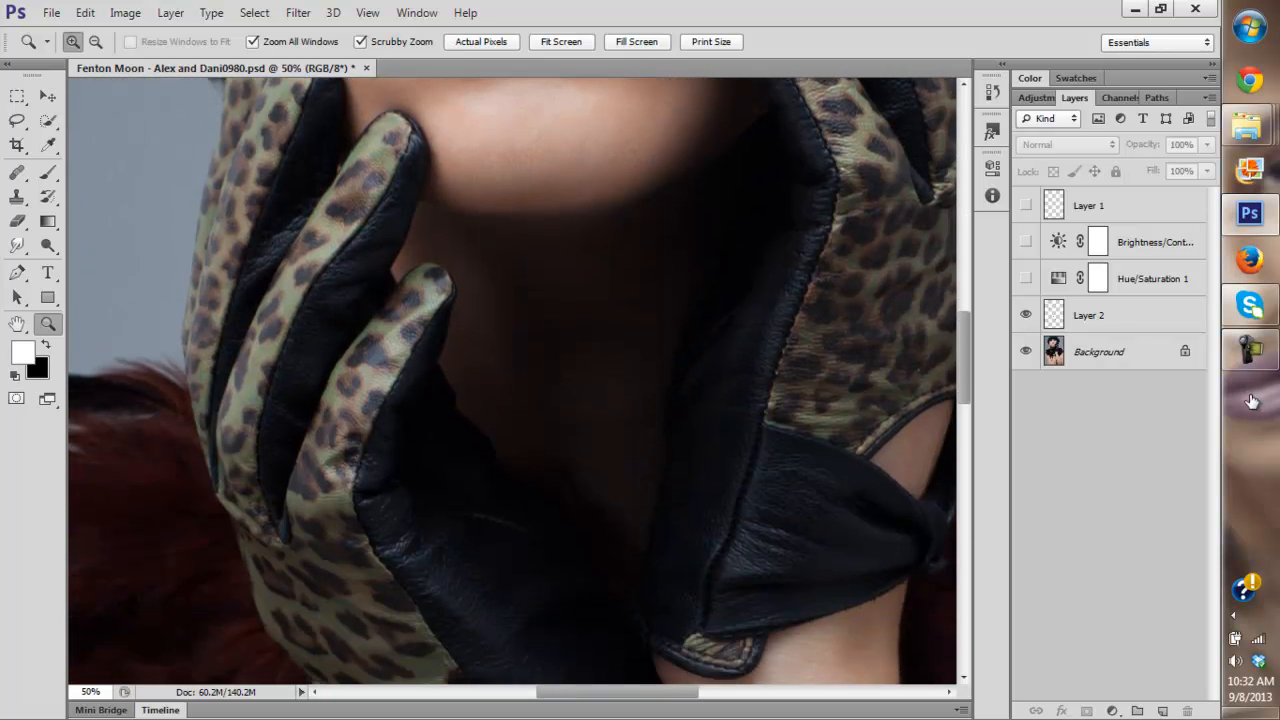
Show the Hue/Saturation 1 and Brightness/Contrast adjustment layers to preview the portrait in high-contrast black and white.
click(1026, 279)
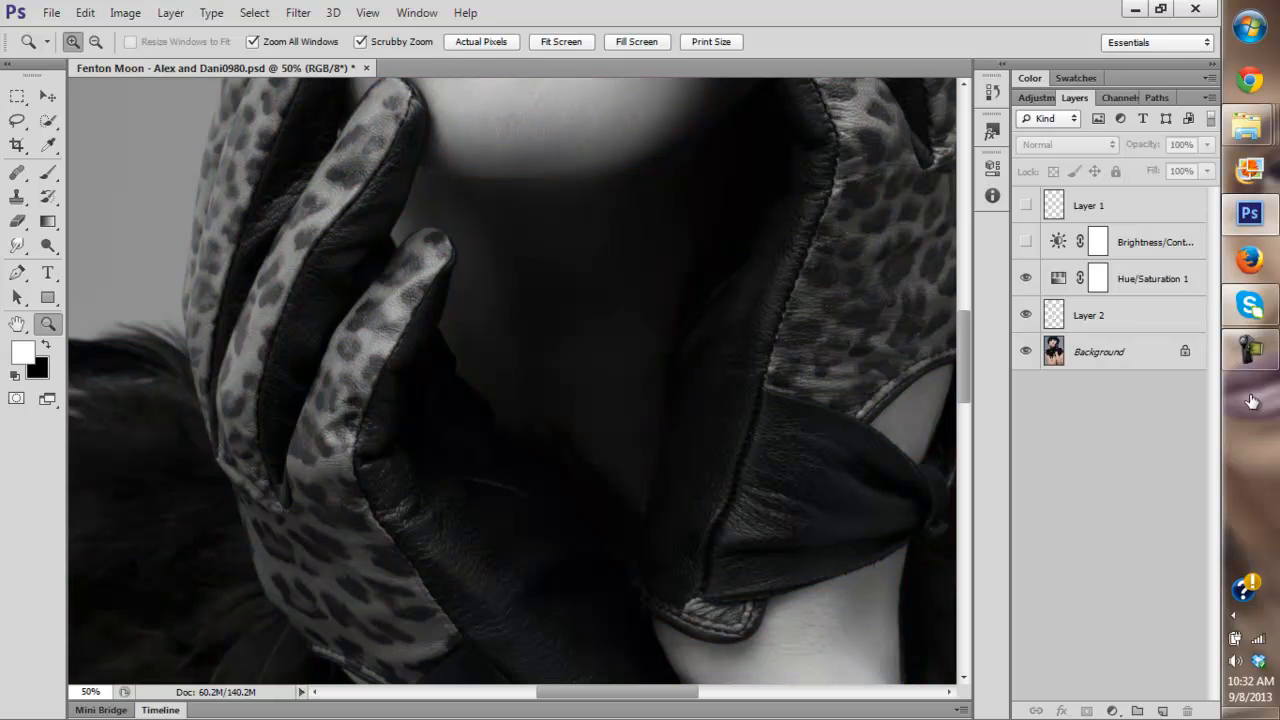
key(ctrl+0)
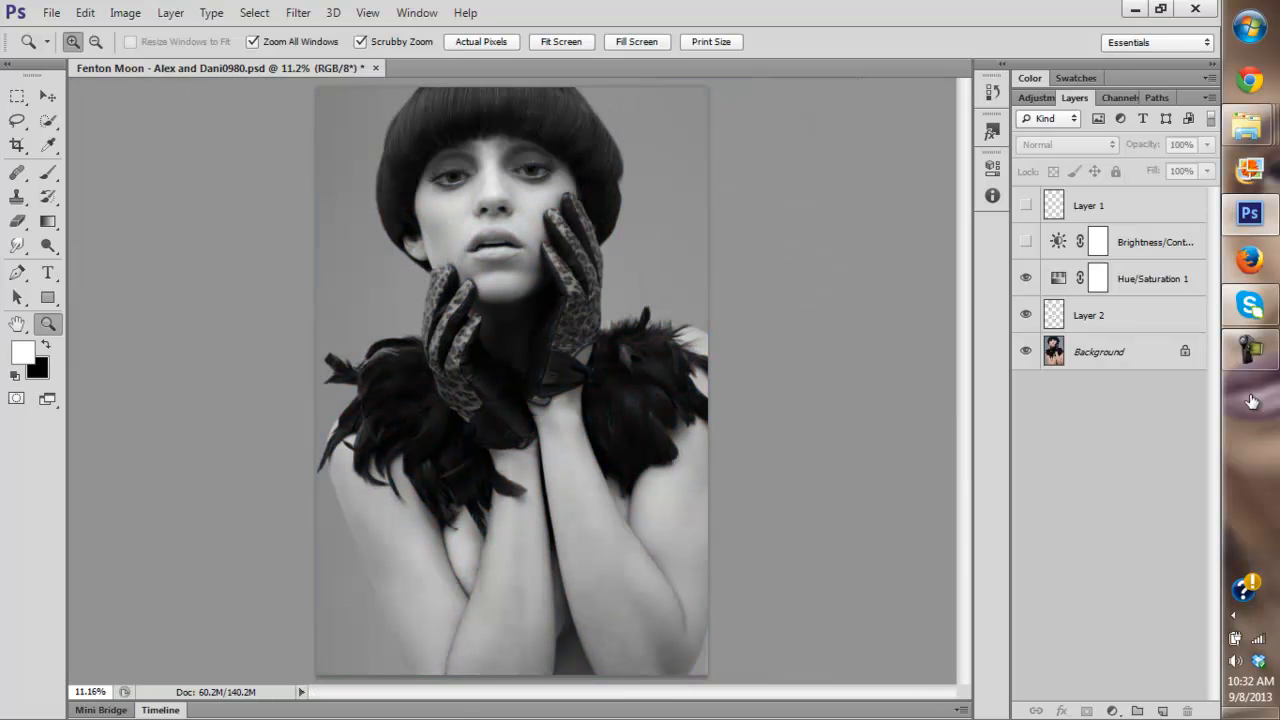
click(1026, 242)
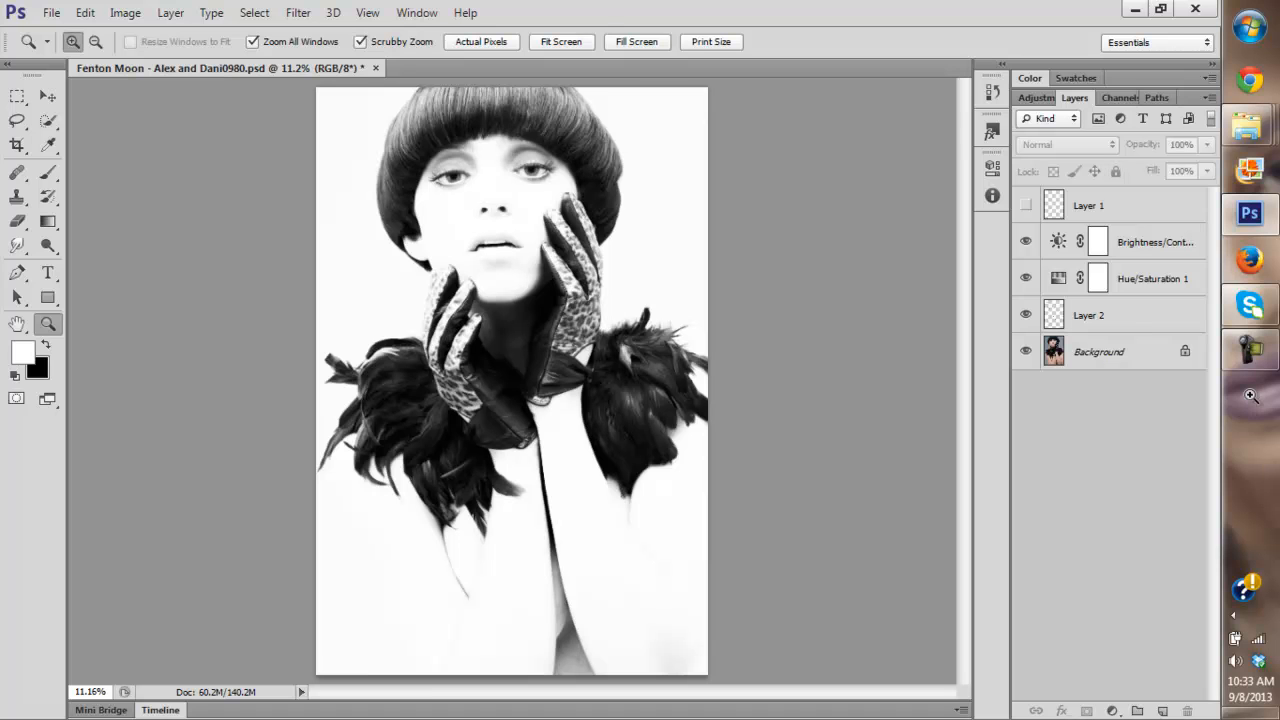
Examine the black-and-white face, gloves and feathers up close, comparing them with Layer 2 hidden and shown.
key(ctrl+plus)
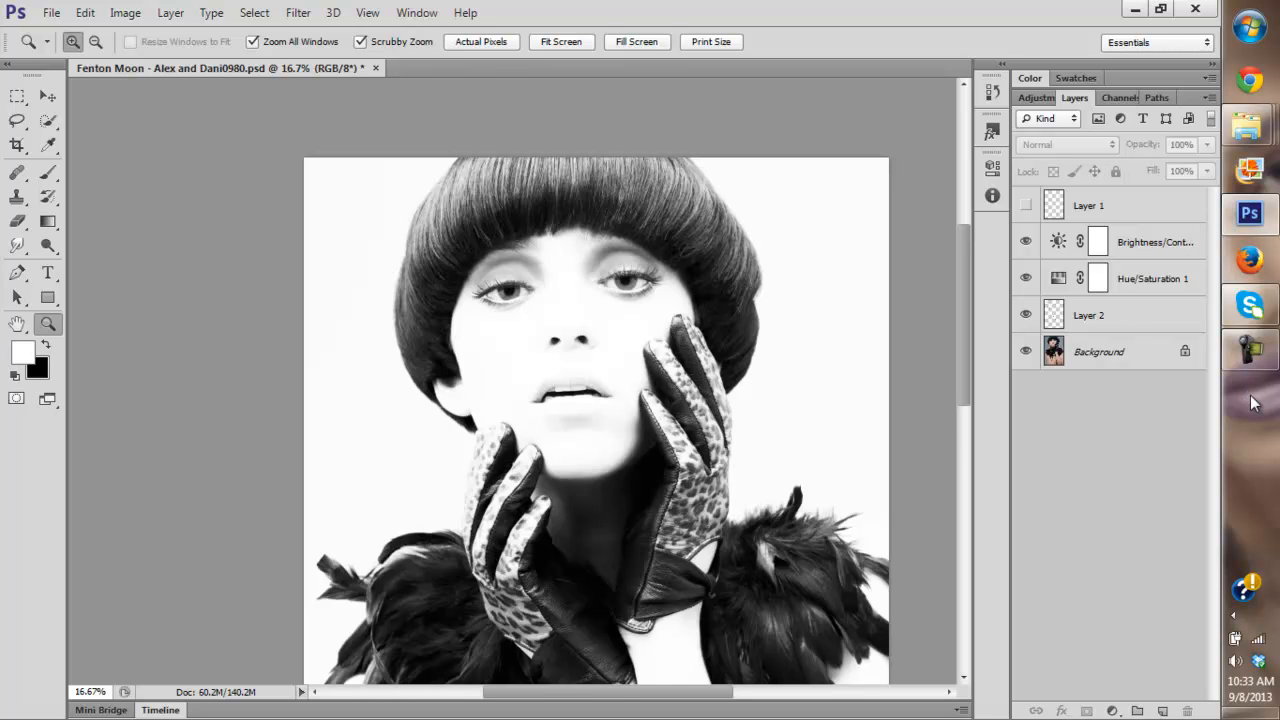
scroll(596, 380, down, 5)
click(1026, 315)
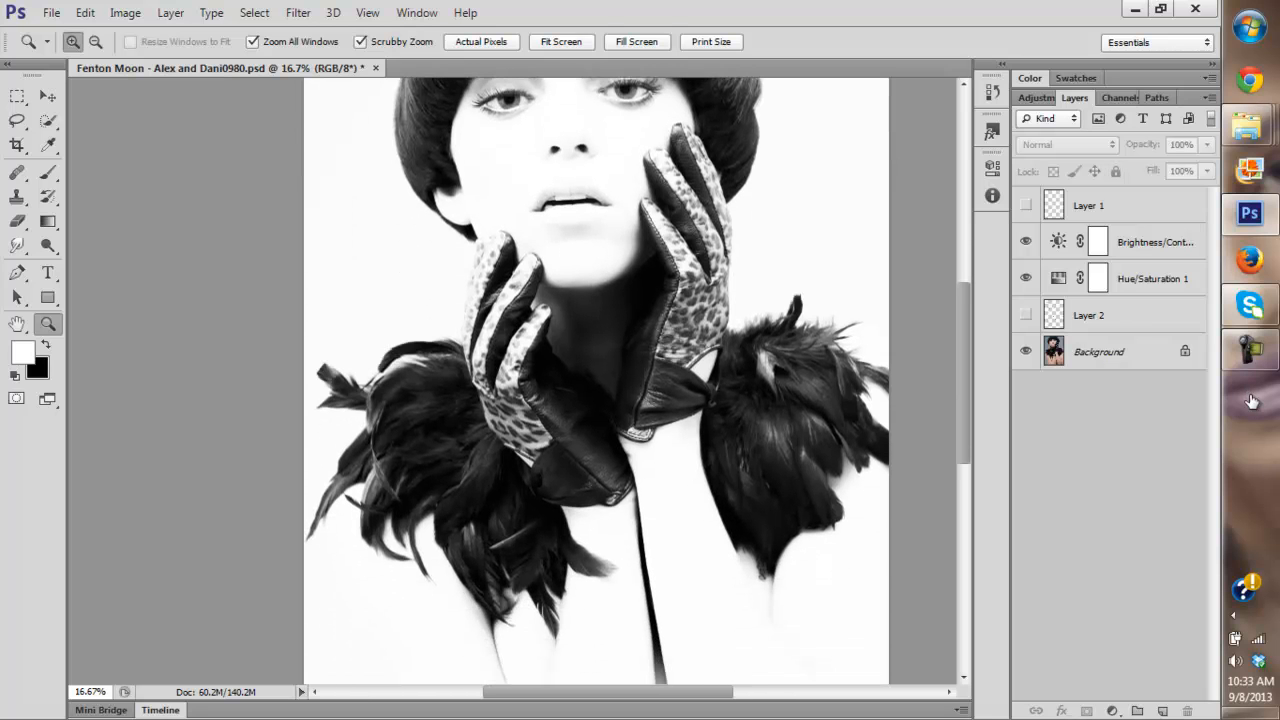
click(1026, 315)
scroll(596, 380, up, 4)
scroll(596, 380, up, 1)
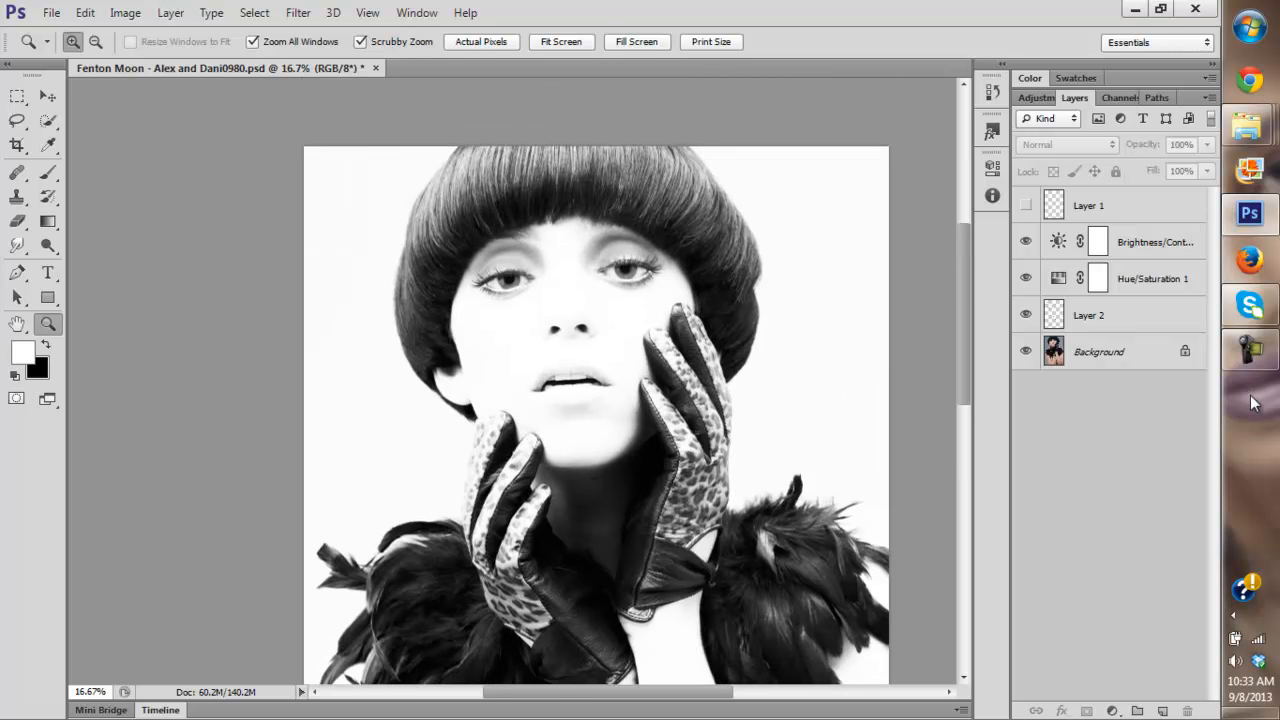
click(557, 366)
click(557, 366)
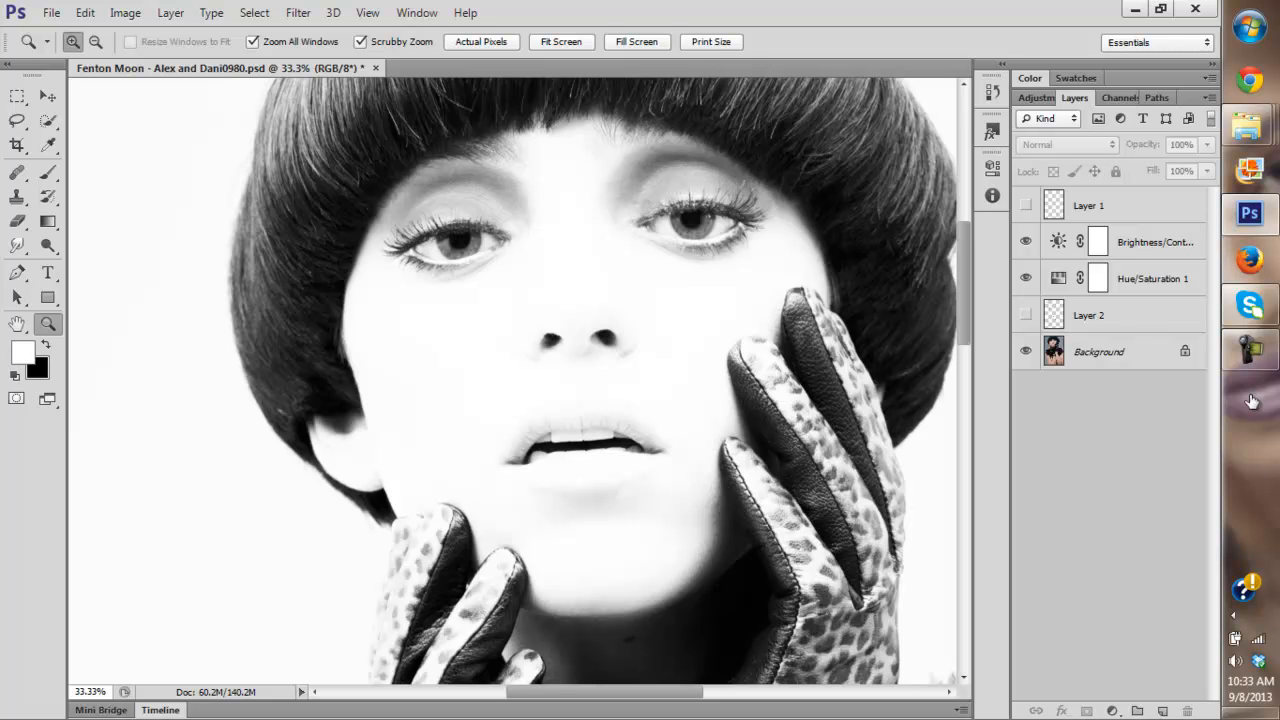
key(ctrl+0)
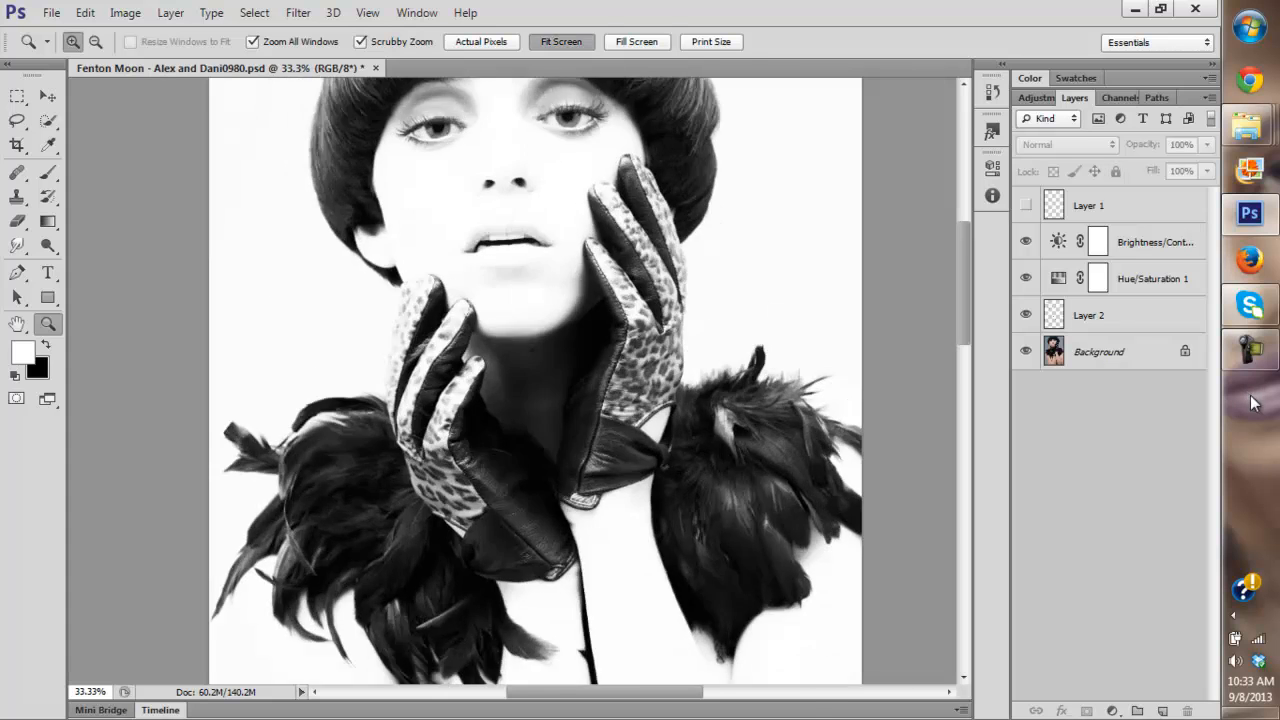
Hide the Hue/Saturation 1 and Brightness/Contrast adjustment layers and select the Background layer.
click(1026, 279)
click(1026, 242)
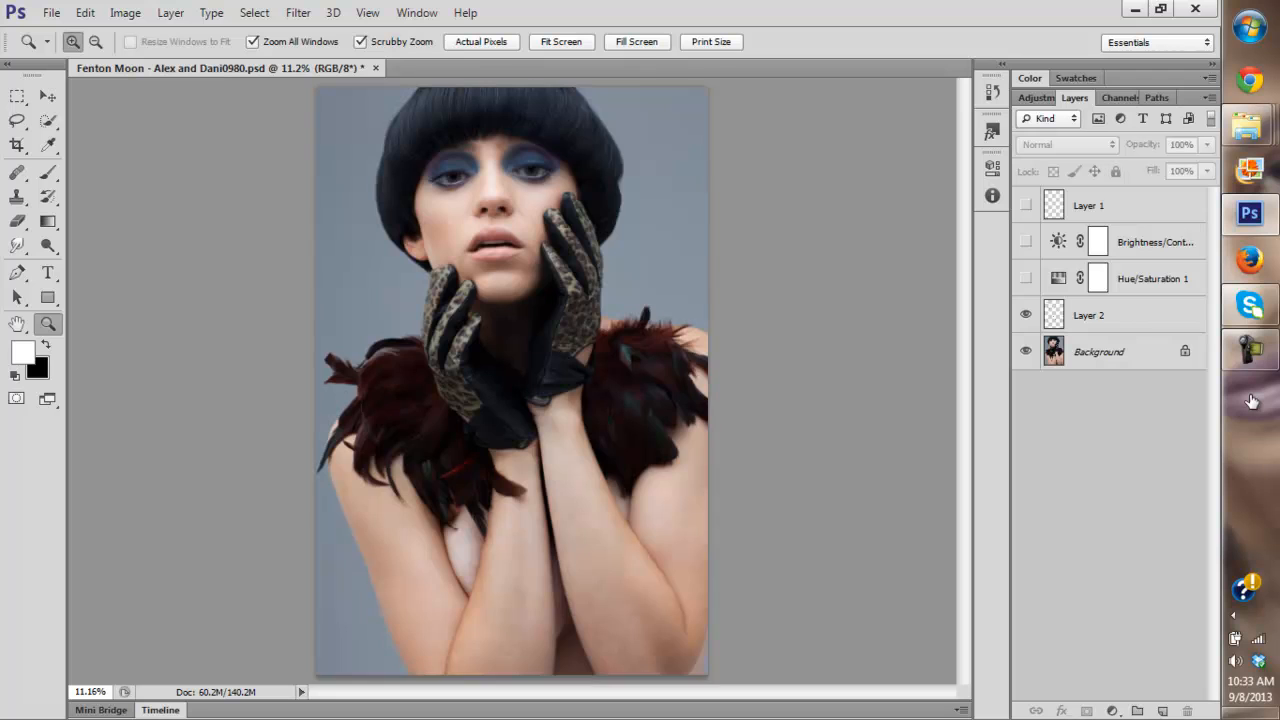
click(1110, 352)
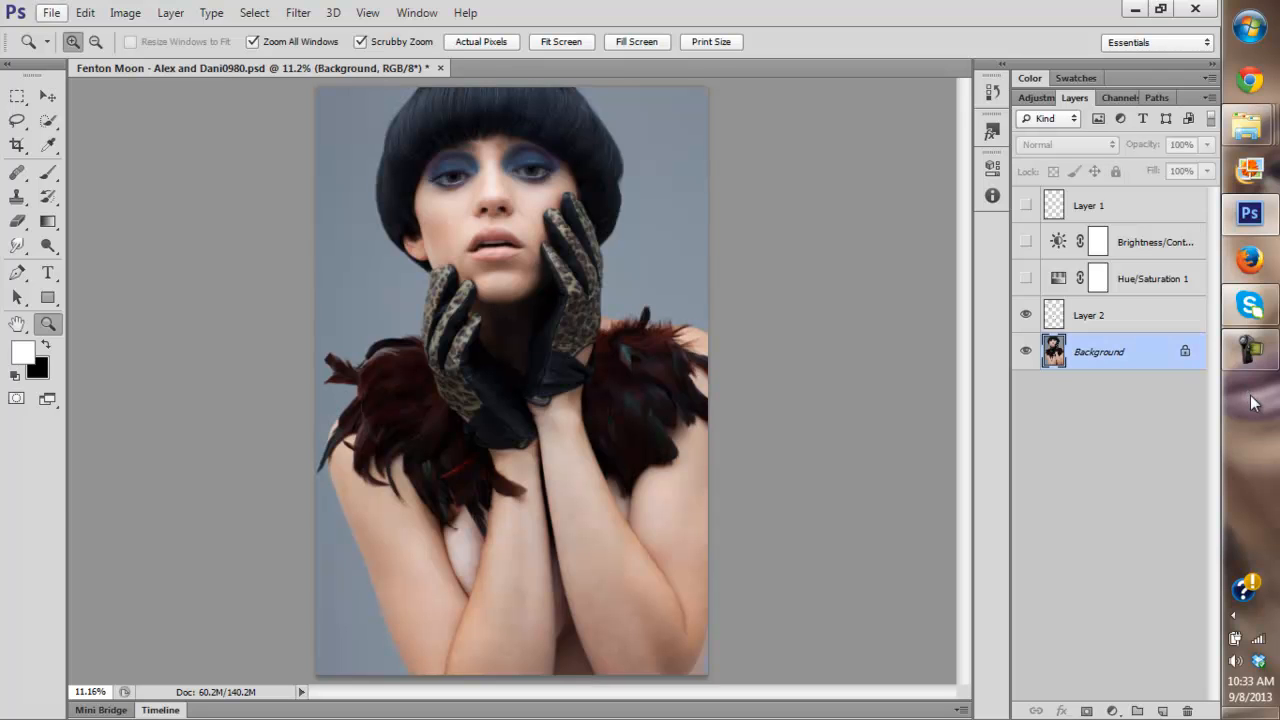
click(51, 12)
mouse_move(150, 141)
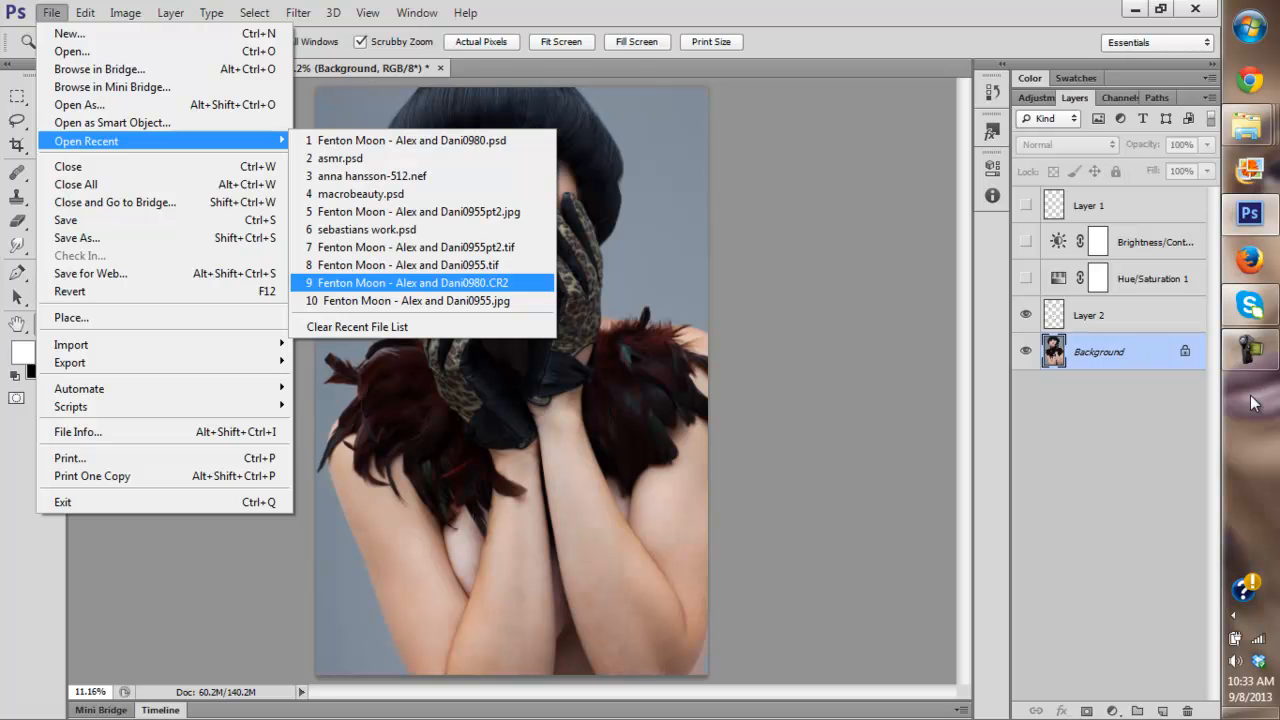
click(1254, 403)
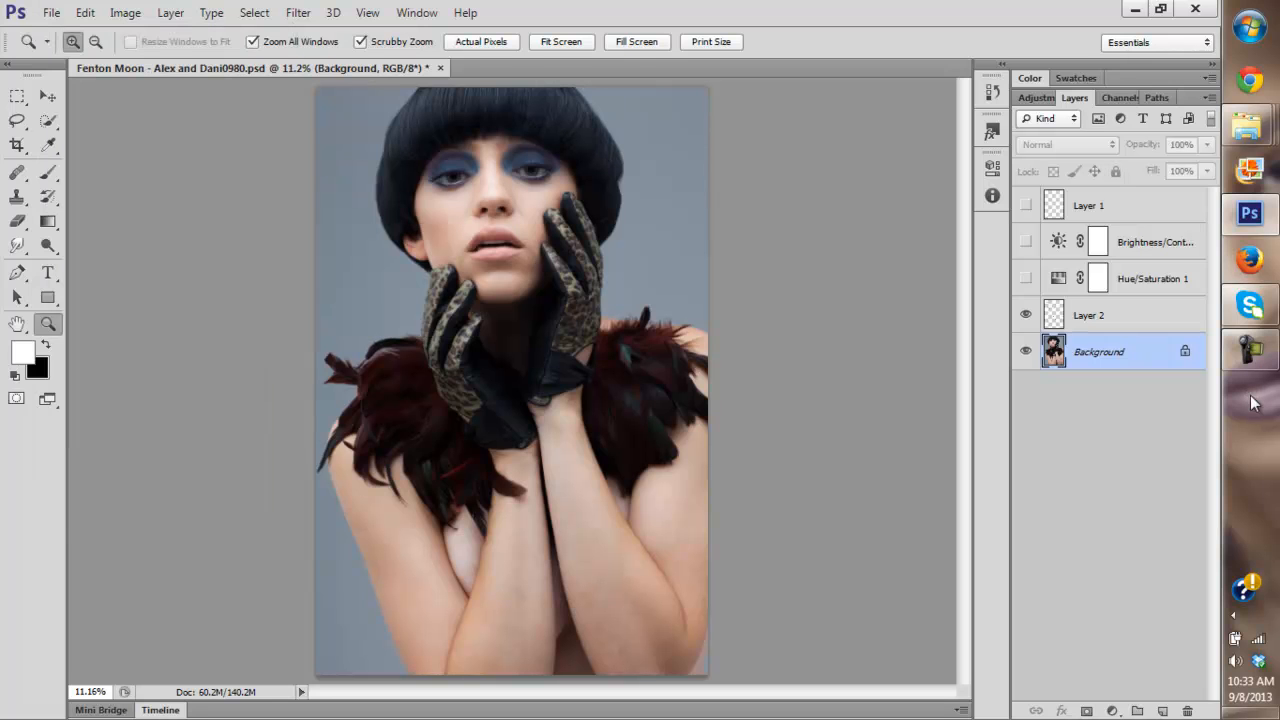
Open the recently used 0980 CR2 raw file of the same portrait in Camera Raw.
key(alt+f)
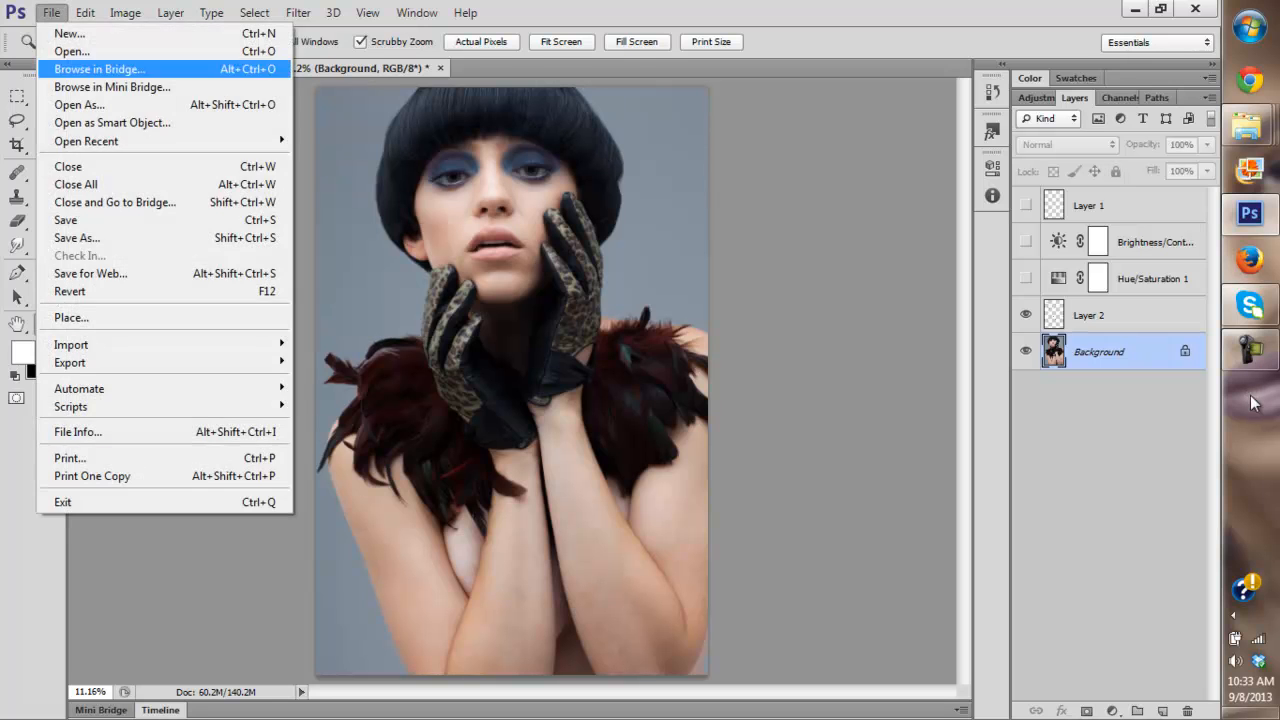
key(Right)
key(Down)
key(Down)
key(Down)
key(Down)
key(Down)
key(Down)
key(Down)
key(Down)
key(Down)
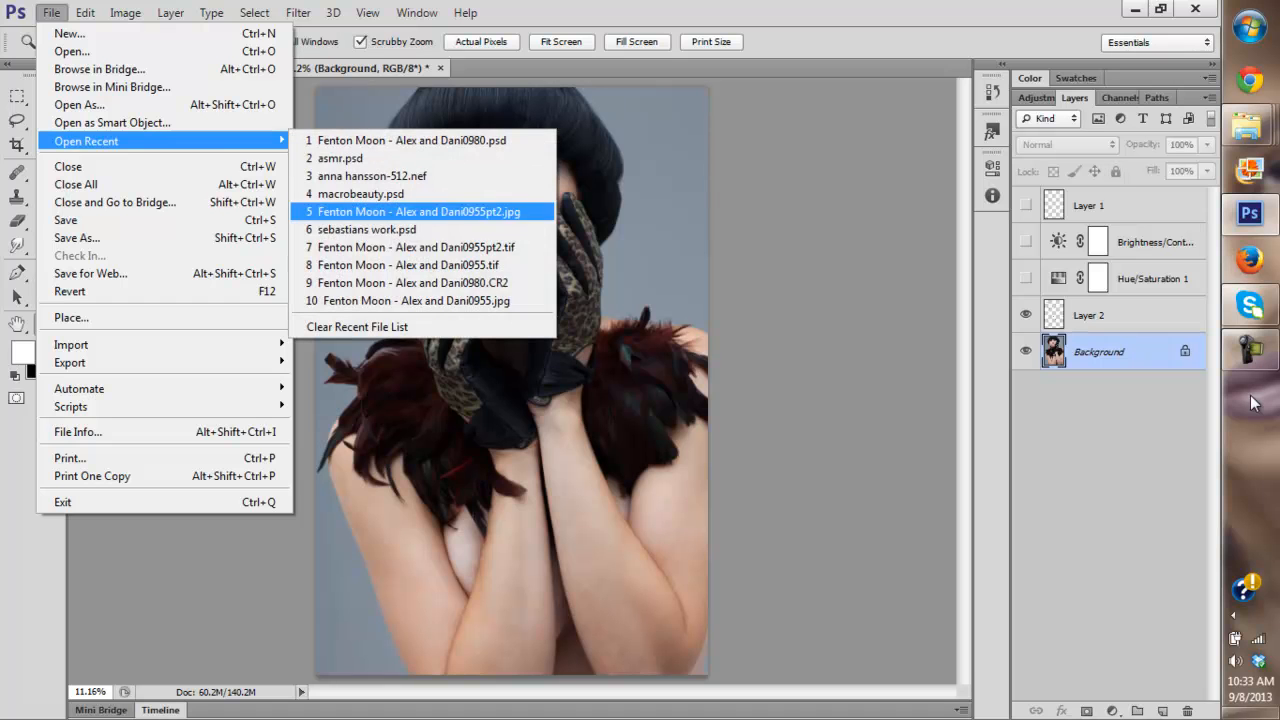
key(Return)
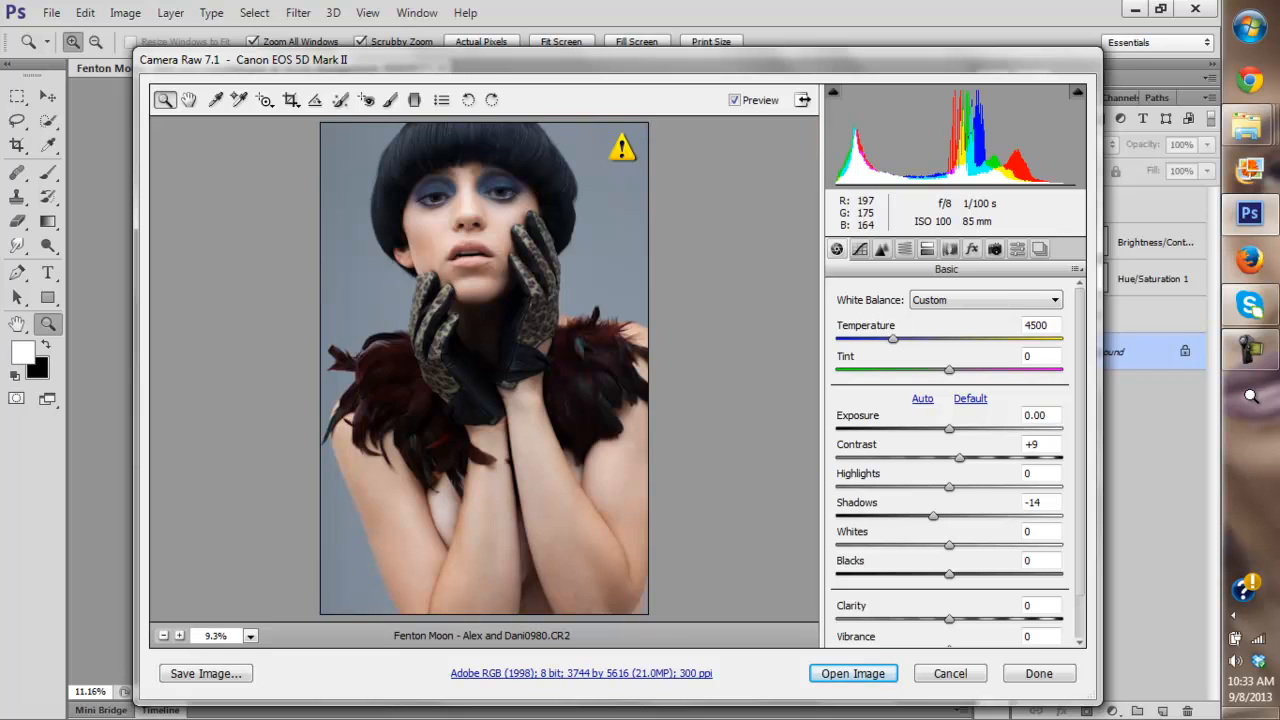
Adjust the raw photo while checking the eye at 200%, setting Contrast to +39 and Shadows to +55.
drag(446, 194, 462, 206)
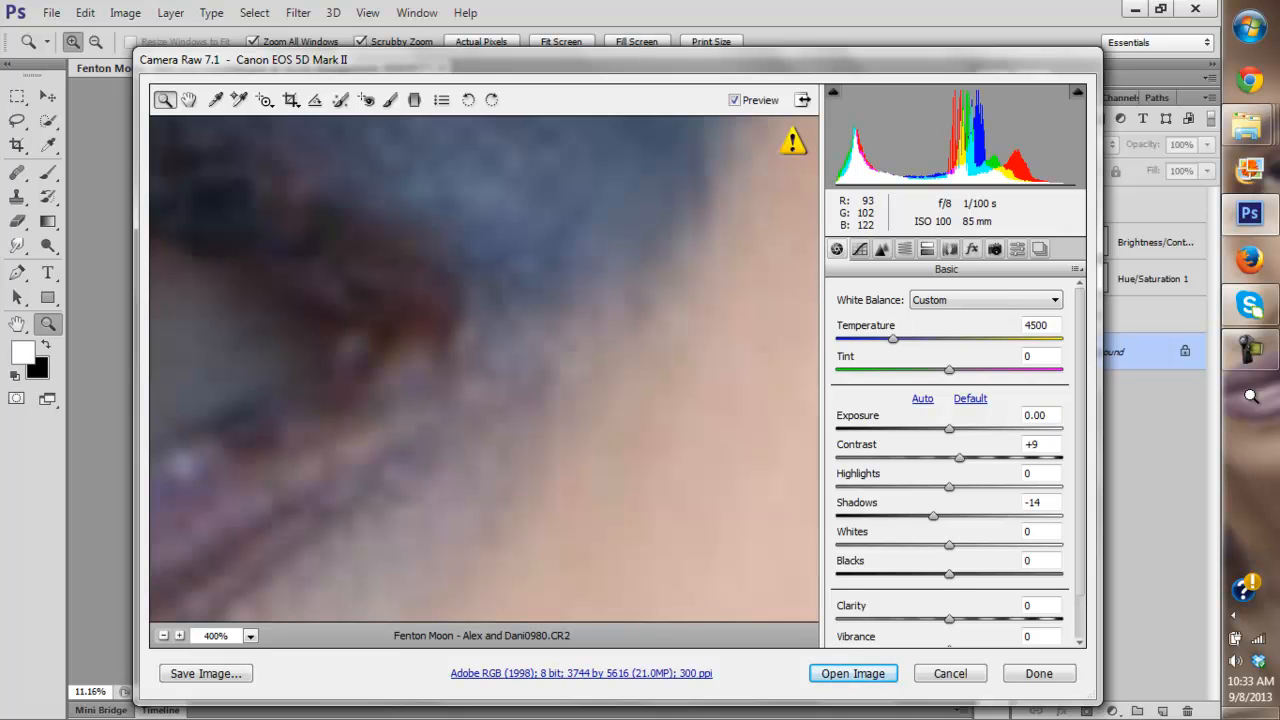
key(ctrl+0)
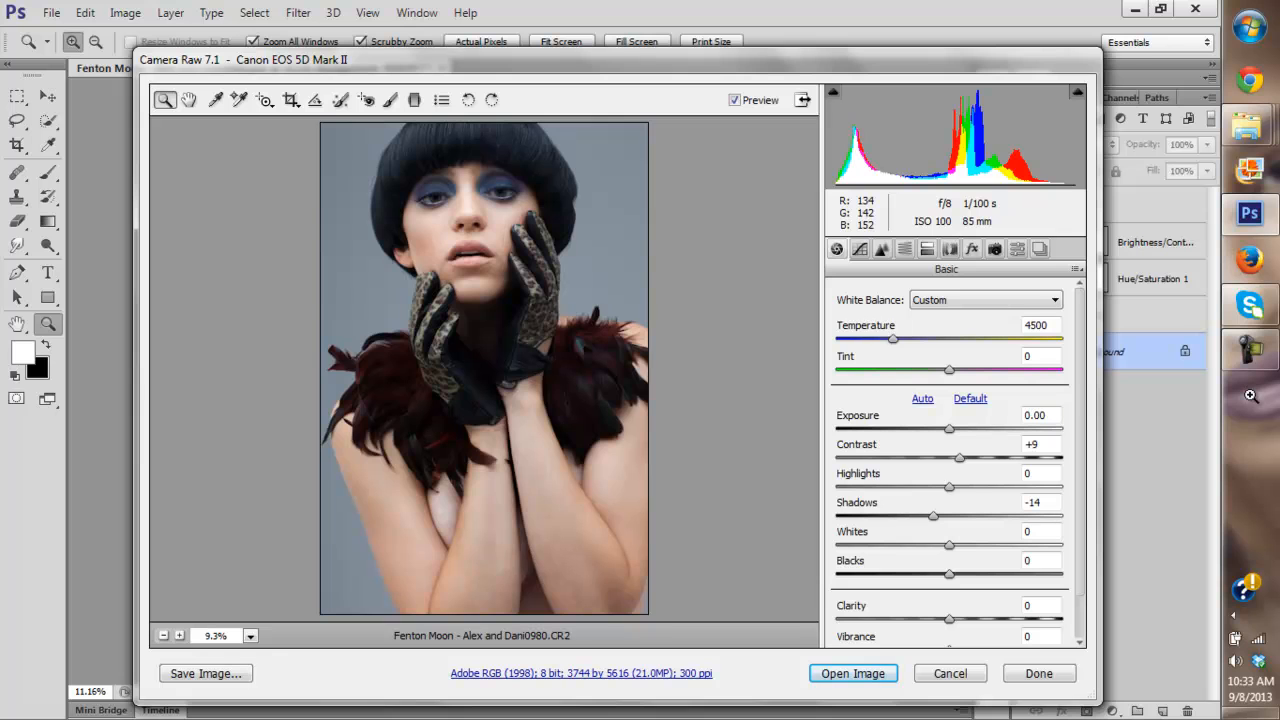
drag(501, 190, 516, 202)
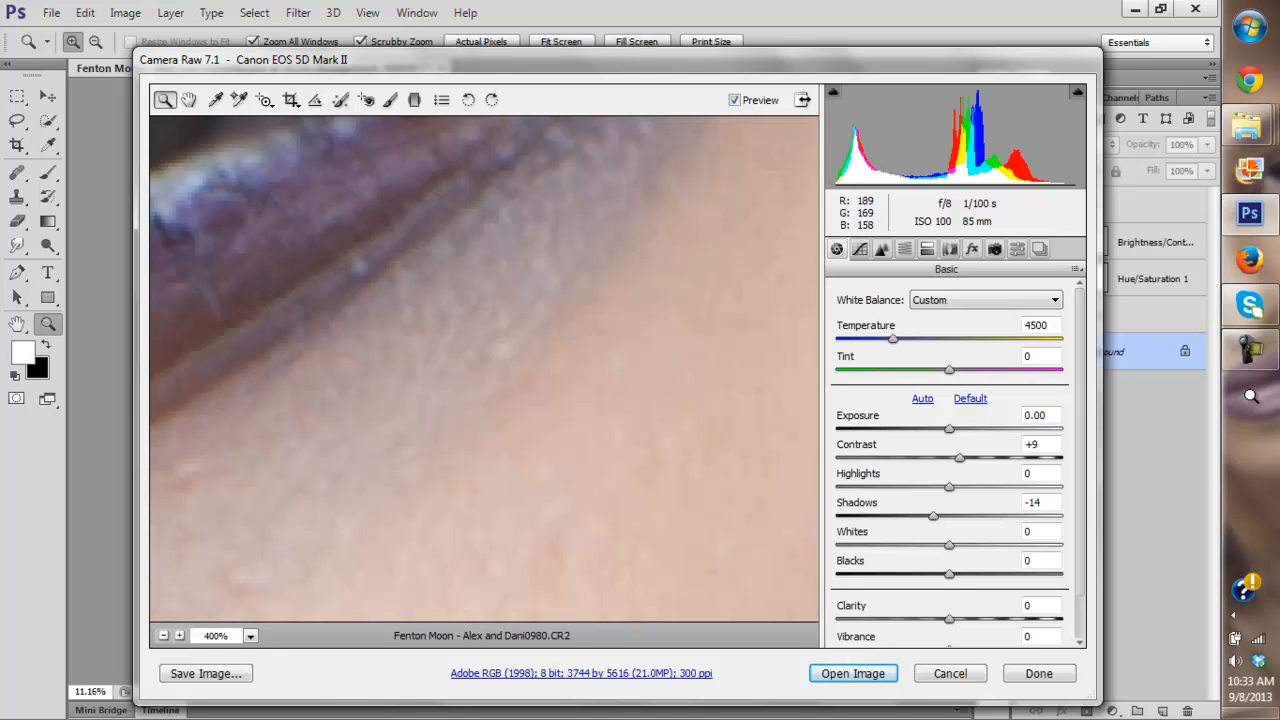
key(ctrl+0)
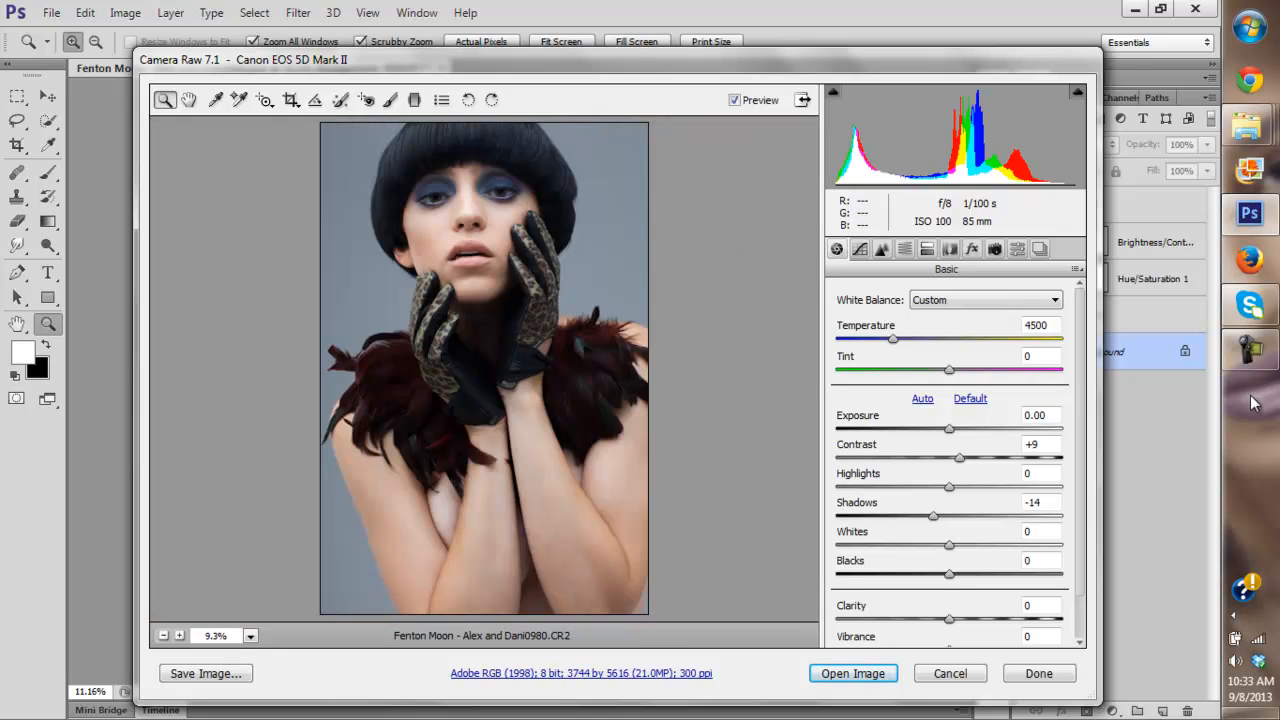
drag(467, 178, 528, 213)
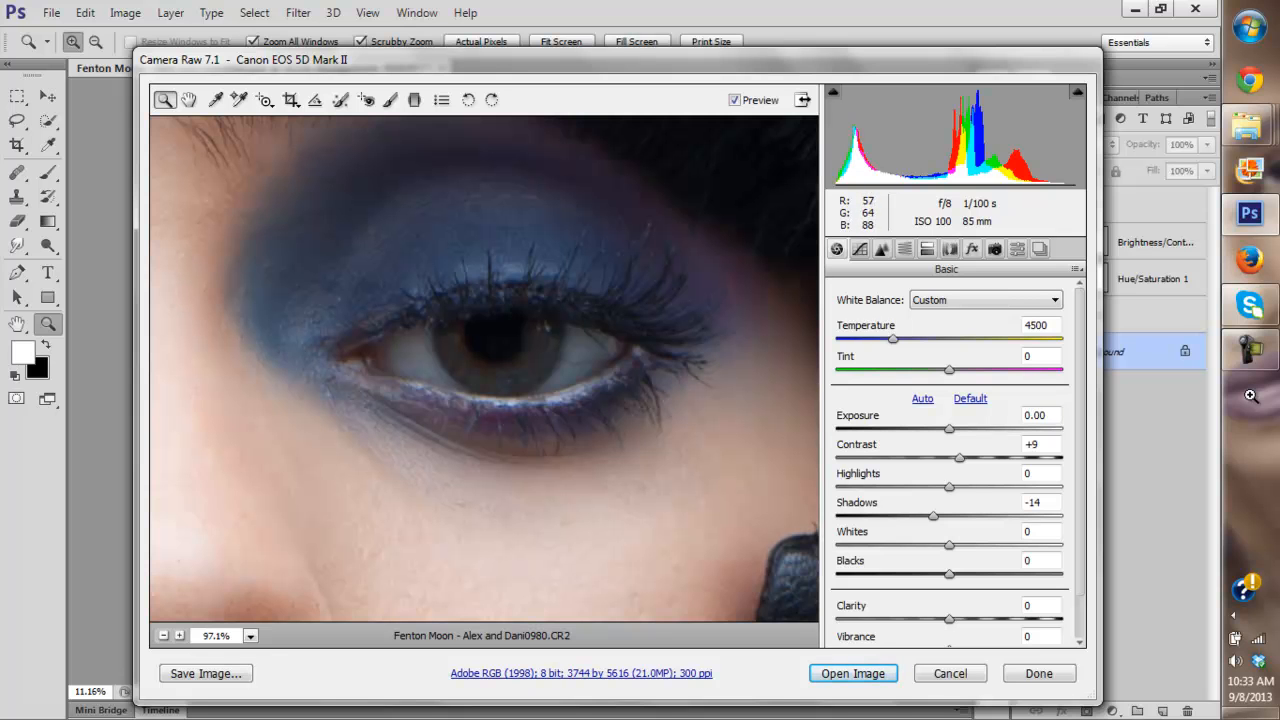
click(513, 395)
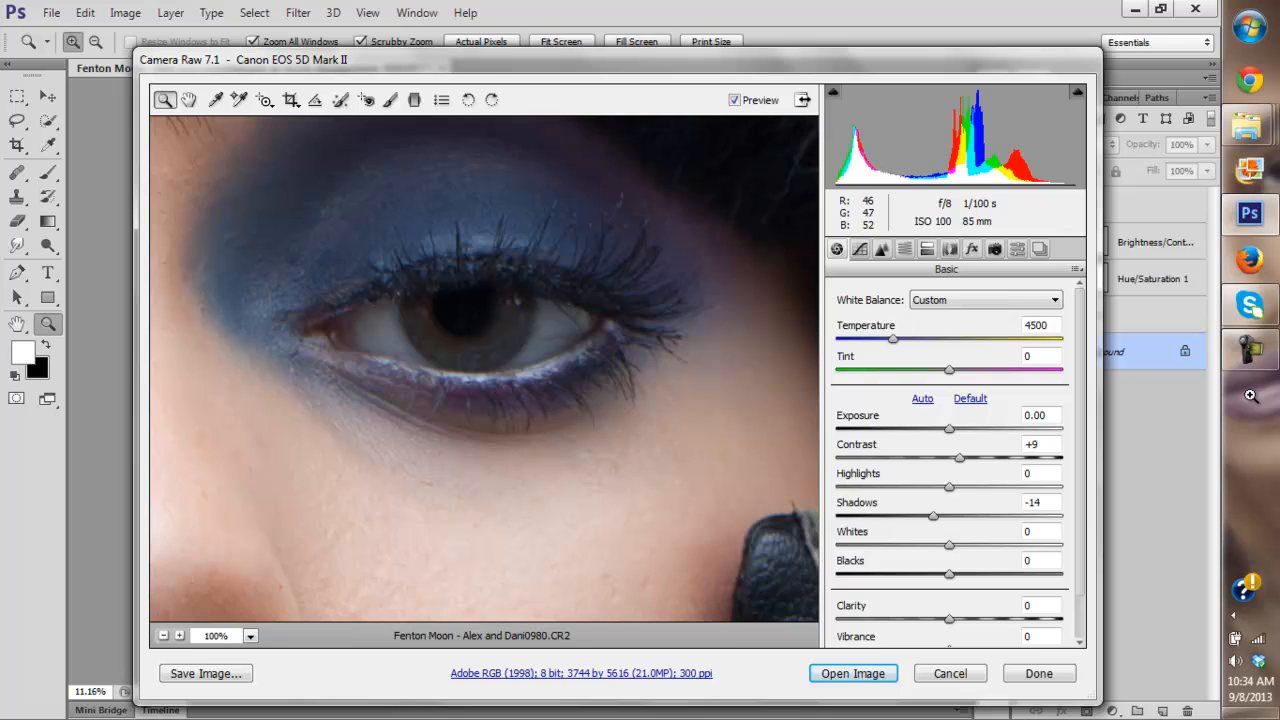
click(459, 335)
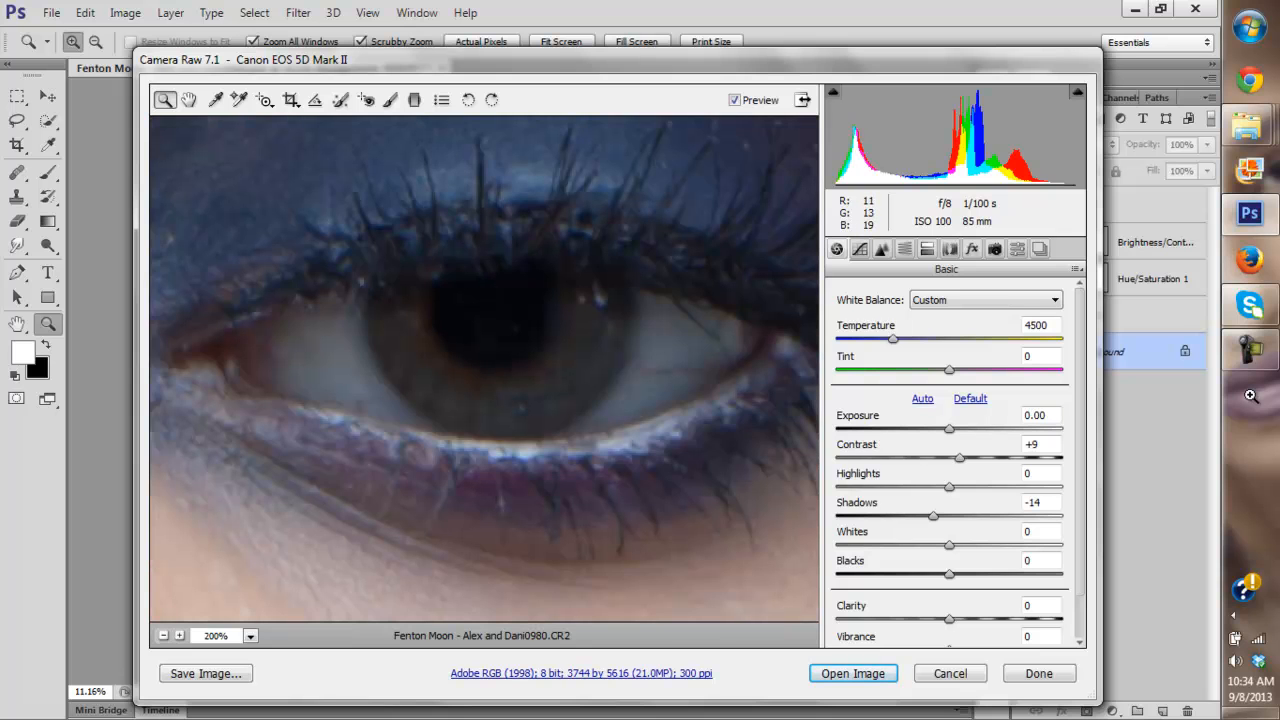
drag(959, 458, 993, 458)
drag(933, 516, 1011, 516)
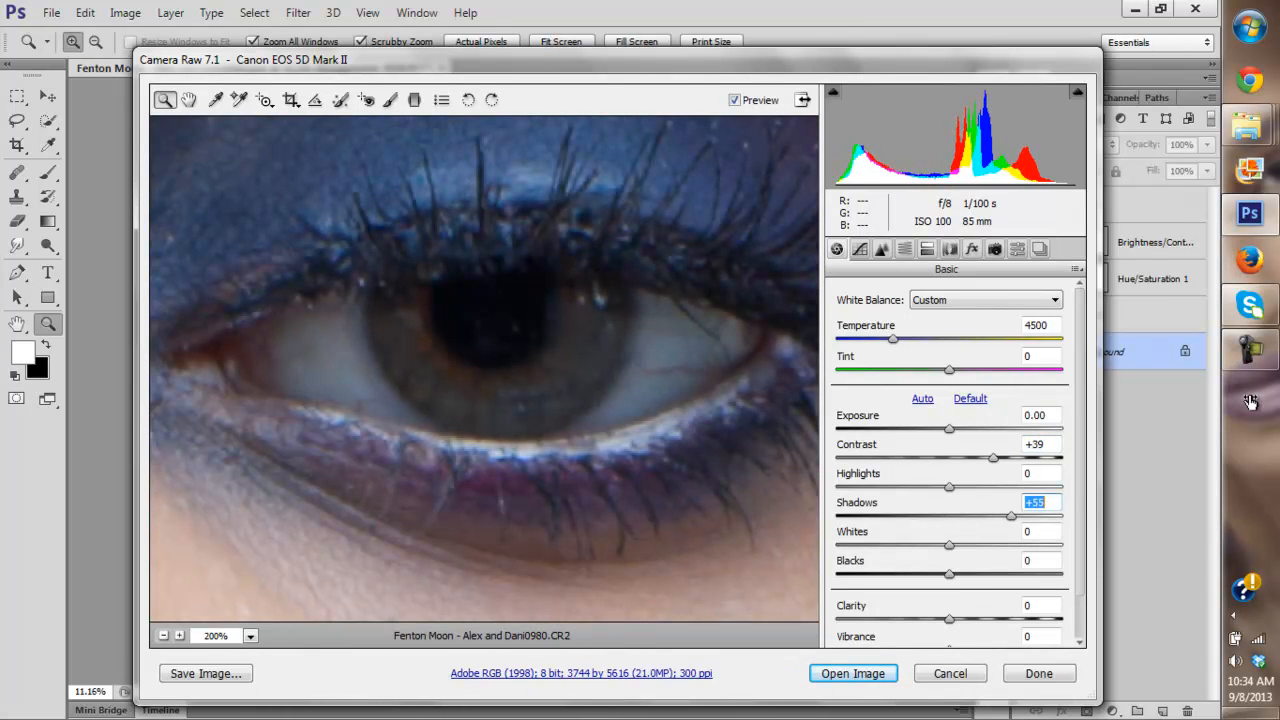
Set the raw photo's sharpening to Amount 23, Detail 37 and Masking 2.
click(882, 249)
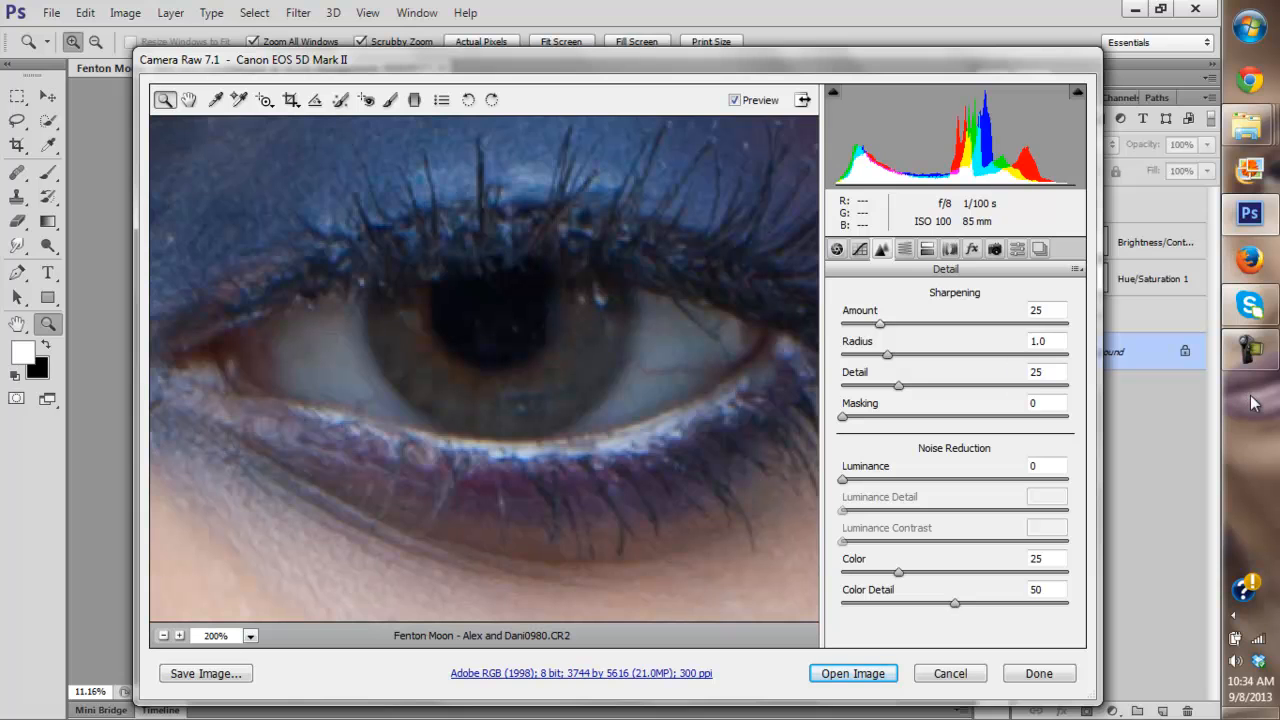
mouse_move(842, 416)
mouse_down()
mouse_move(898, 416)
mouse_move(847, 416)
mouse_move(925, 385)
mouse_up()
drag(880, 323, 876, 323)
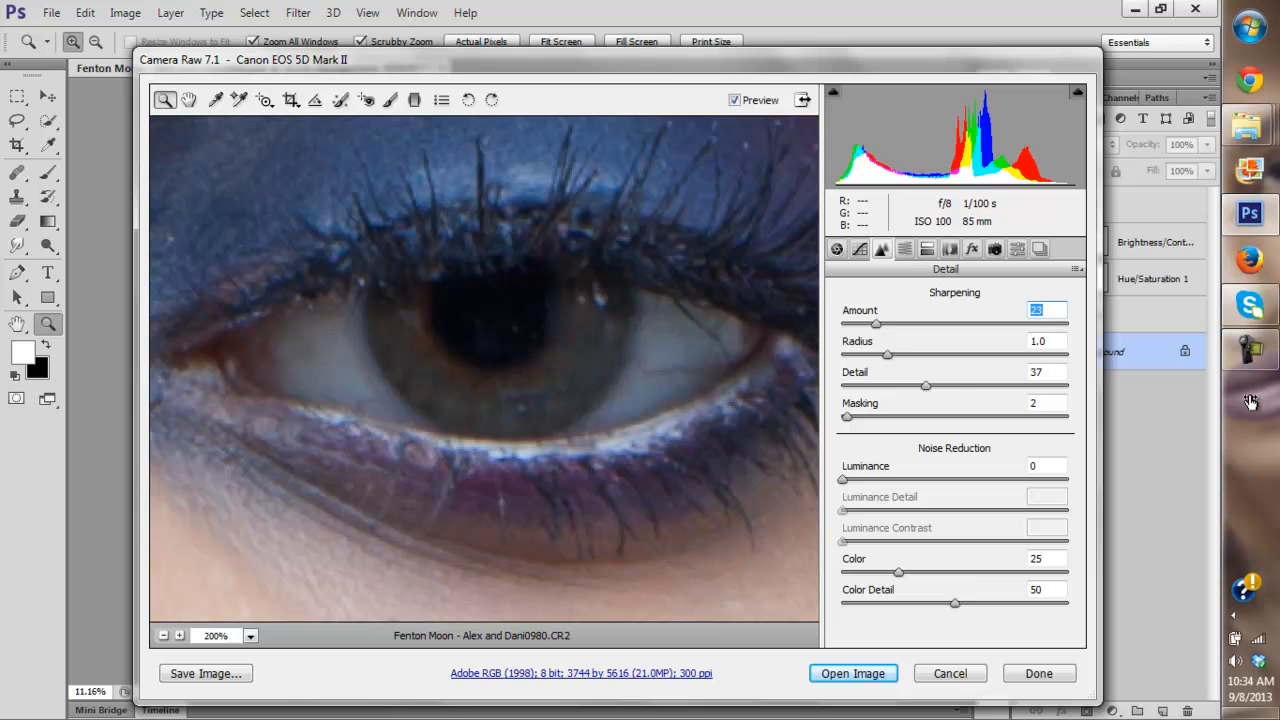
Set the raw photo's Exposure to +0.85 and Contrast to +63, and open it as a normal image.
click(837, 249)
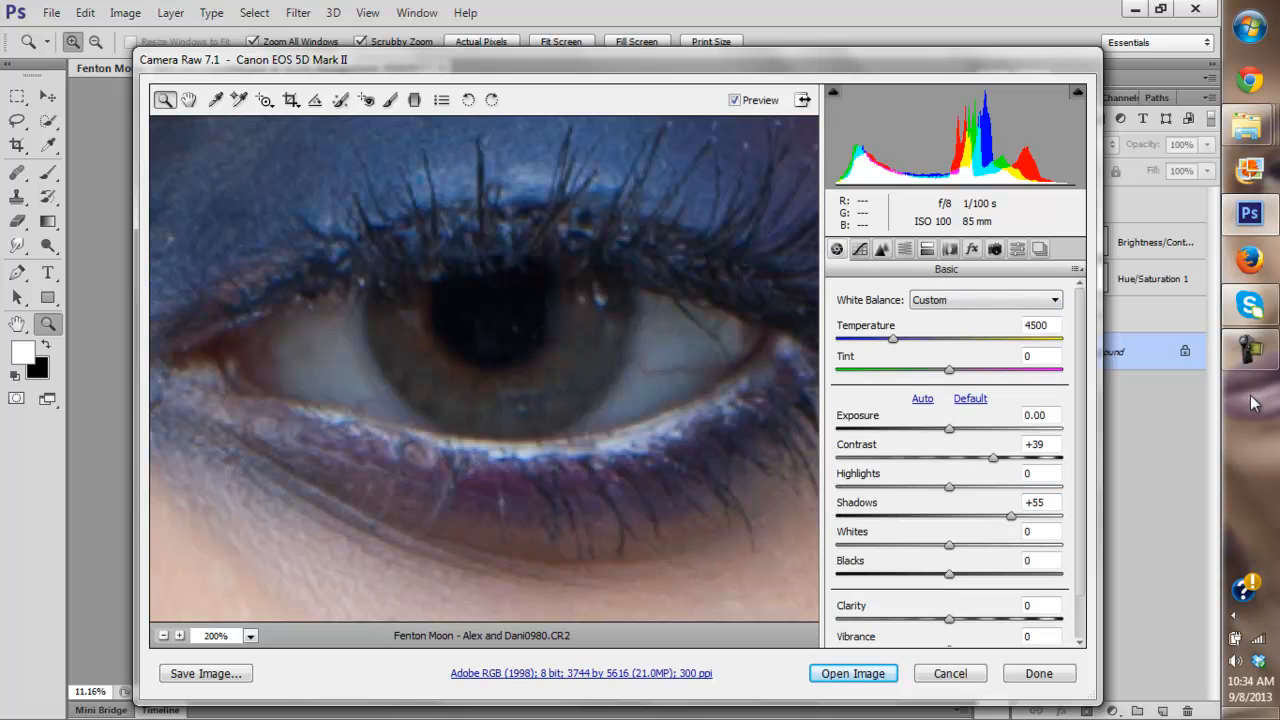
drag(993, 457, 1015, 457)
drag(949, 428, 1021, 457)
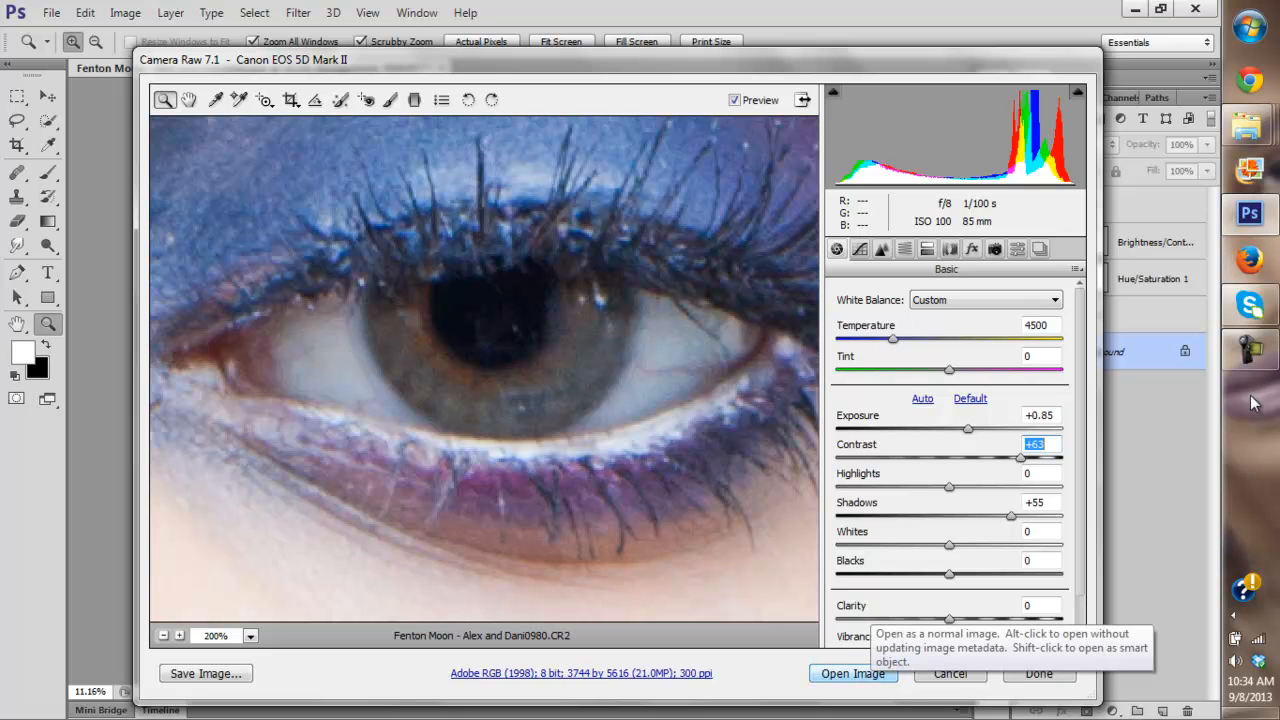
key(Return)
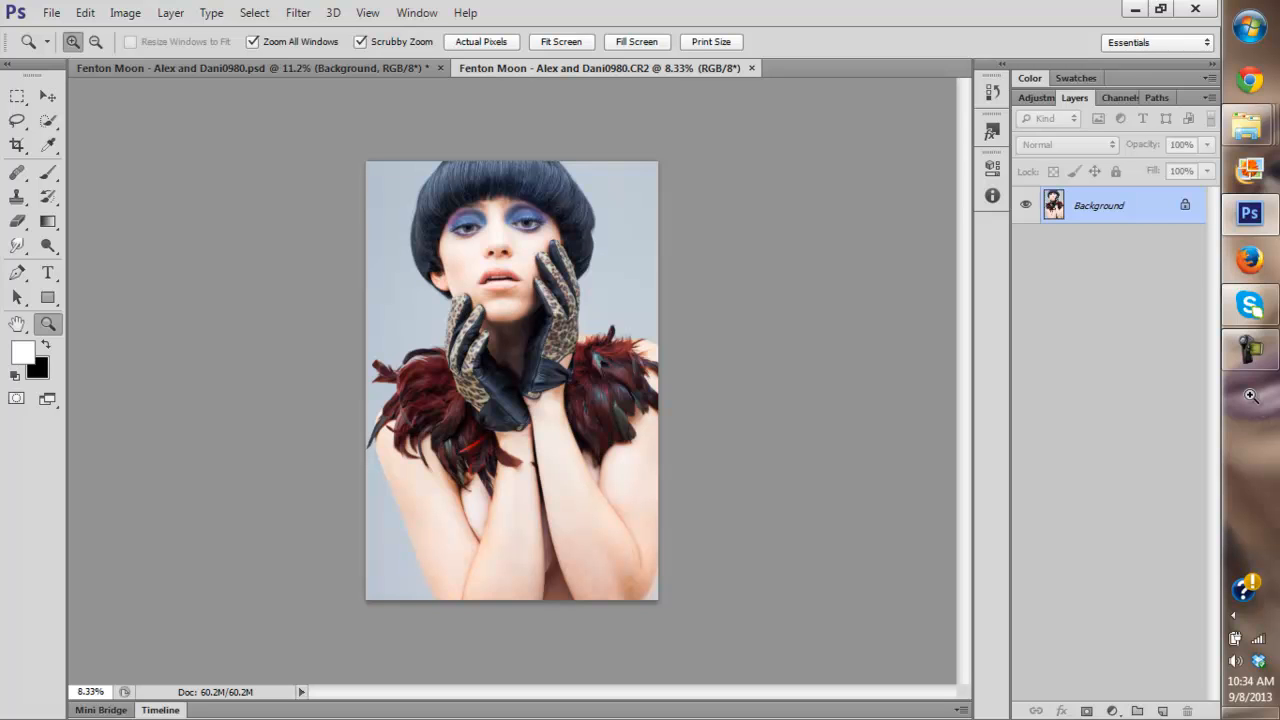
Copy the entire raw-developed image and paste it into the PSD document as a new layer directly above Background.
key(ctrl+a)
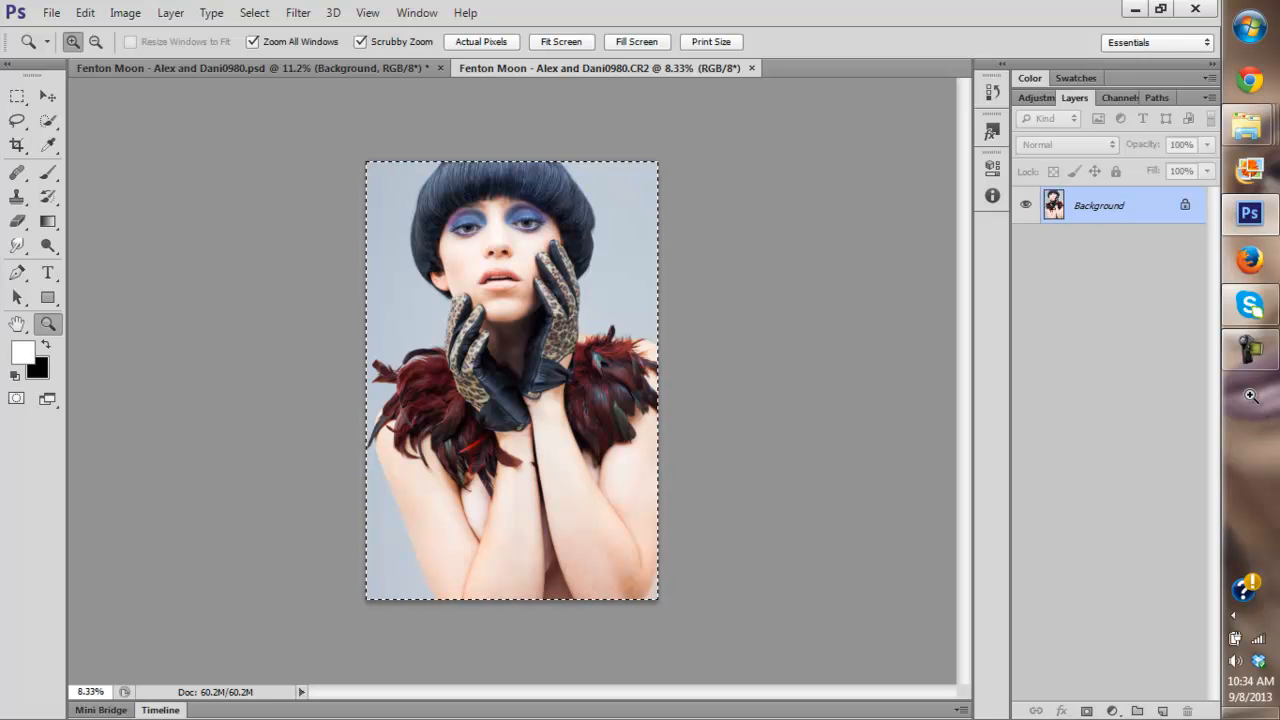
key(ctrl+Tab)
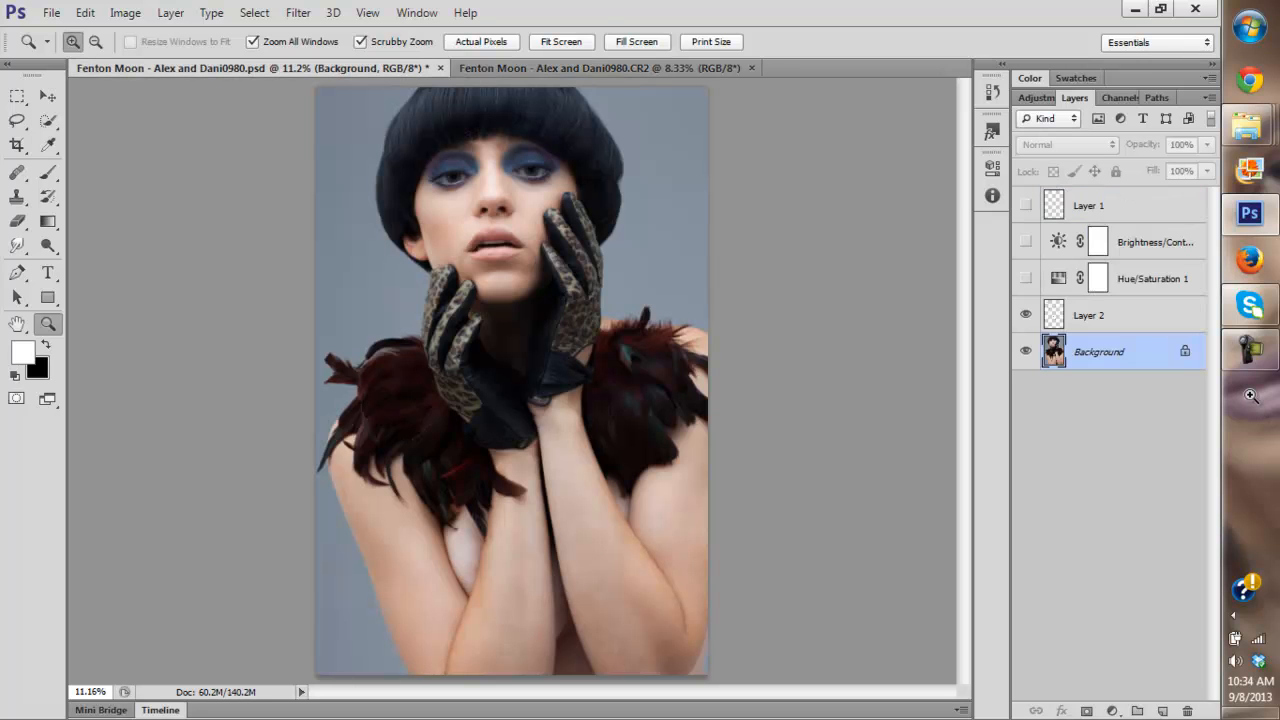
key(ctrl+v)
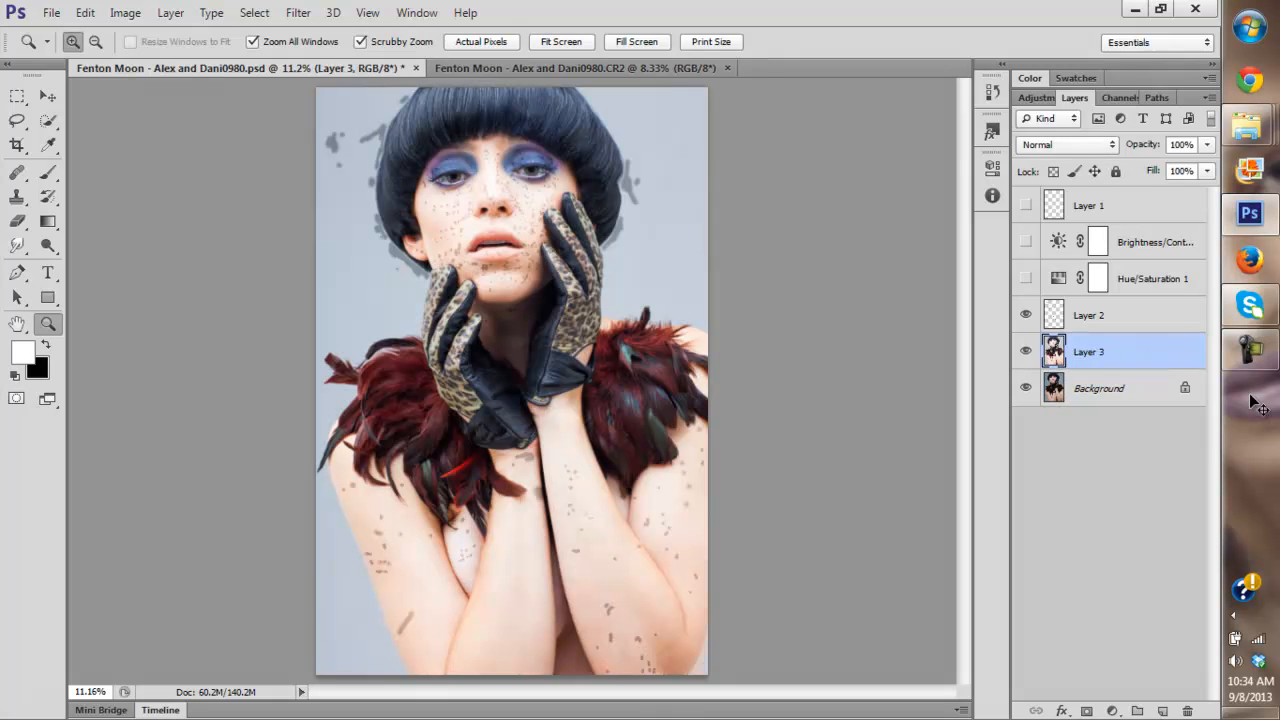
Move Layer 3 above Layer 2 and give it a black layer mask that hides the whole brighter image.
key(ctrl+bracketright)
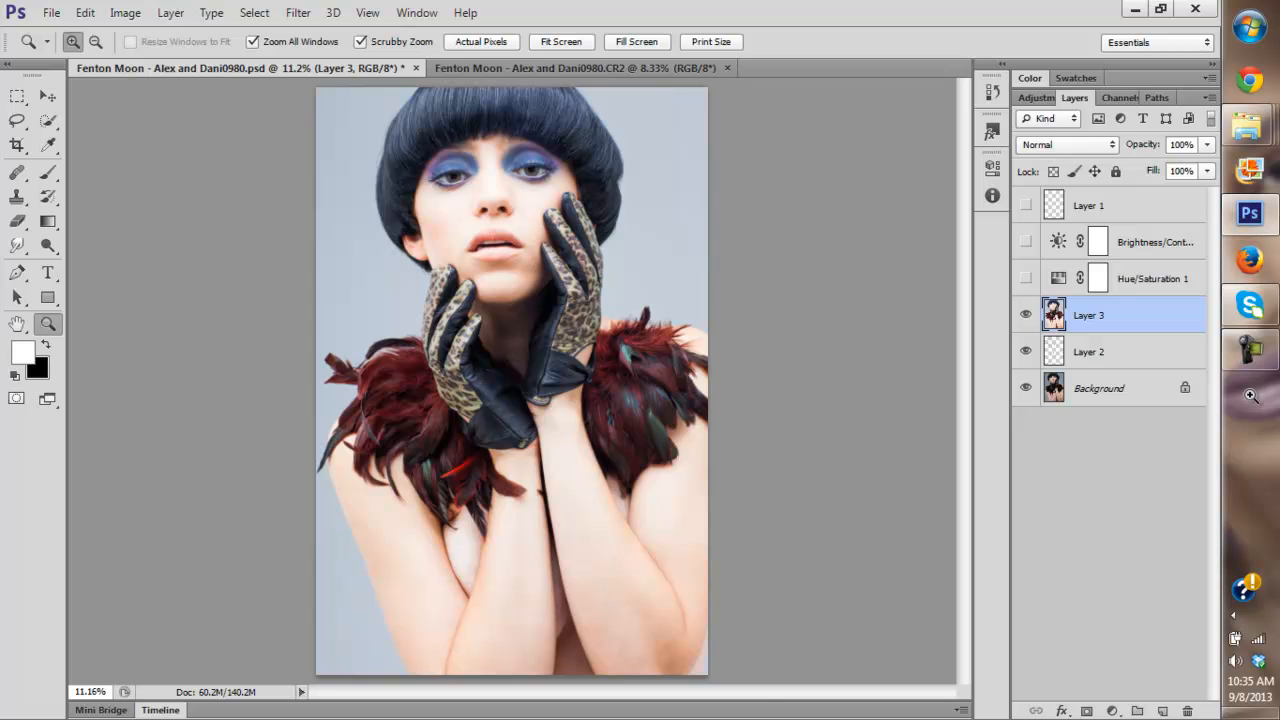
key(ctrl+plus)
key(ctrl+plus)
key(ctrl+plus)
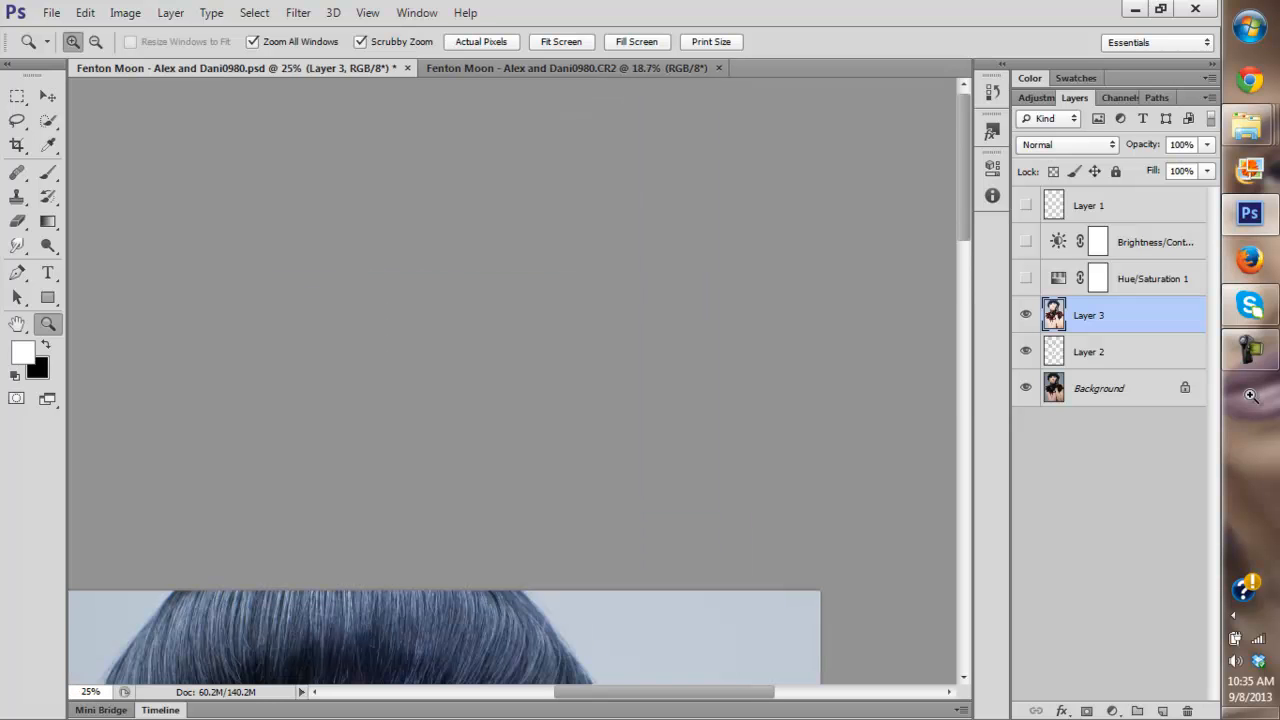
scroll(1251, 396, down, 8)
key(ctrl+plus)
key(ctrl+plus)
key(ctrl+plus)
key(ctrl+plus)
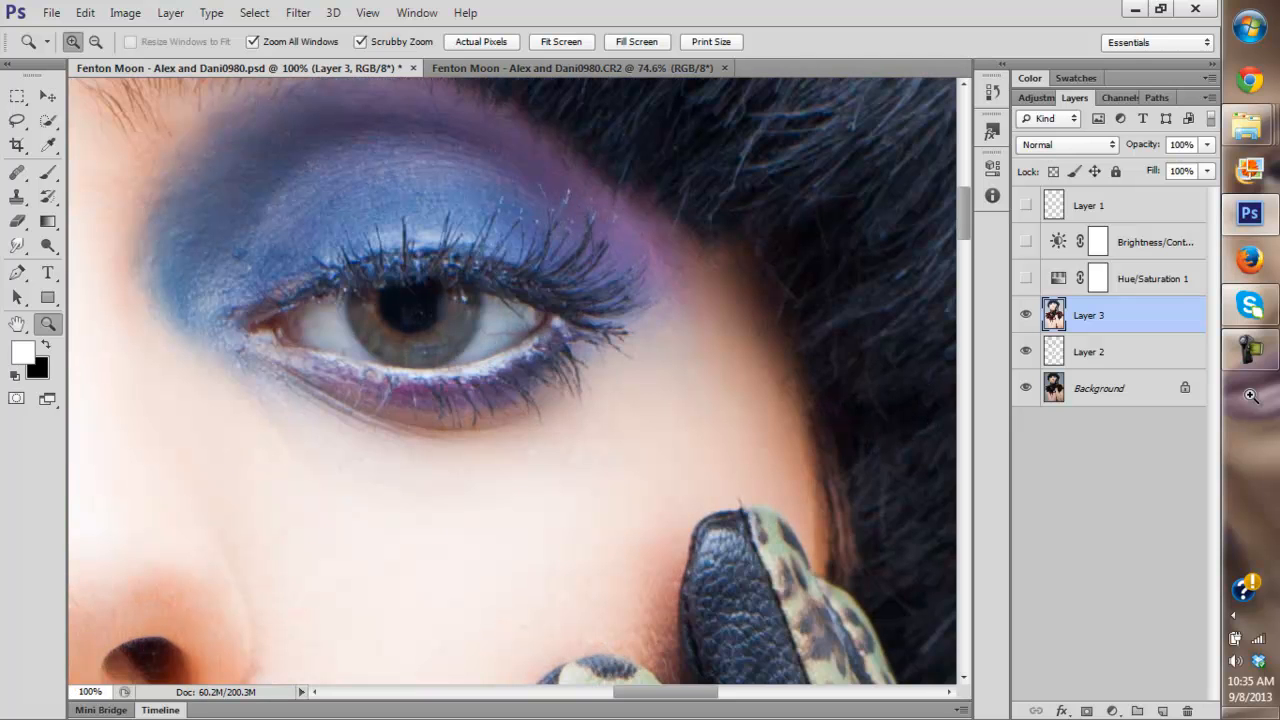
key(alt)
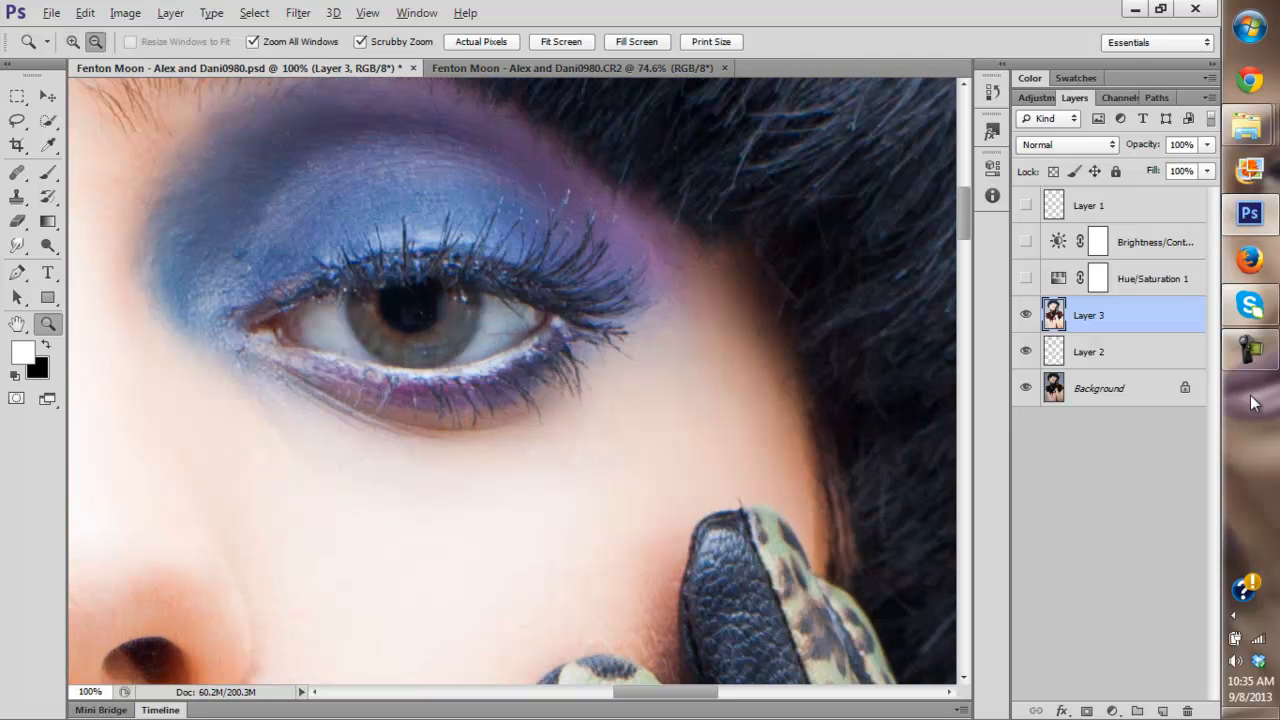
alt+click(1087, 711)
Paint white on Layer 3's mask over the iris of the model's left eye using a 32 px brush at 12% flow.
key(b)
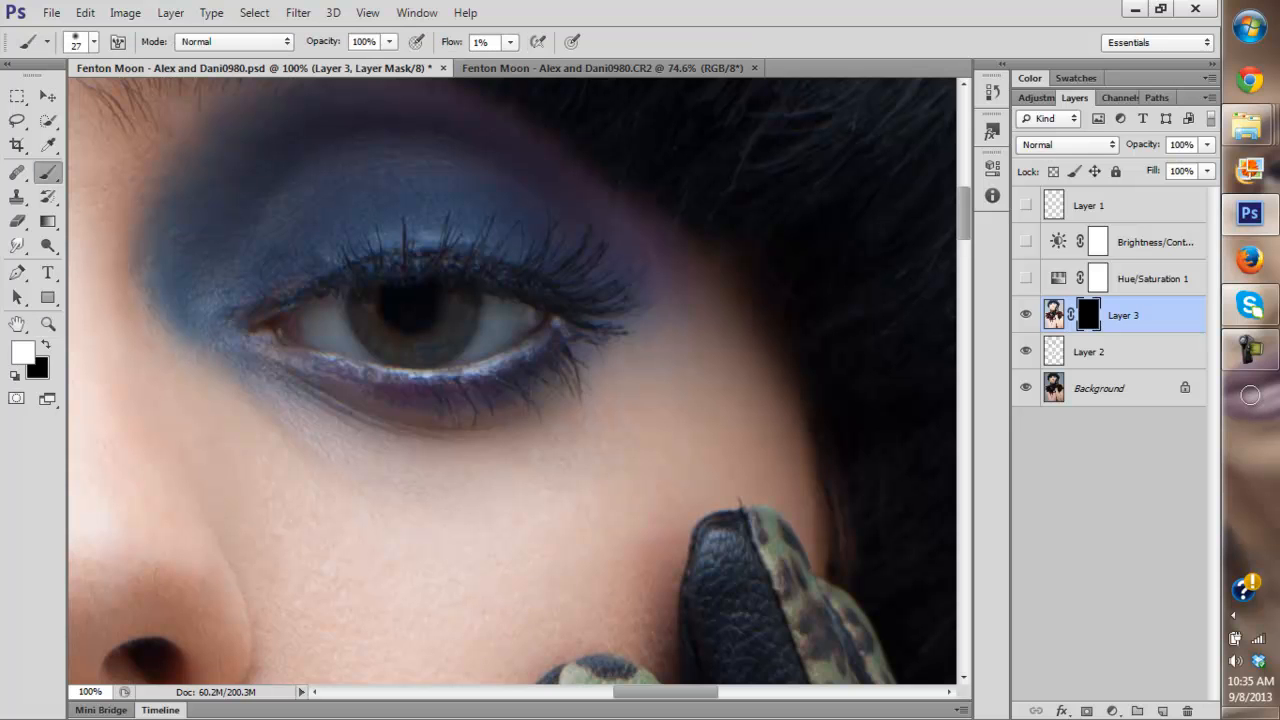
right_click(410, 288)
drag(450, 338, 457, 338)
key(Return)
click(509, 42)
drag(507, 63, 519, 63)
mouse_move(381, 336)
mouse_down()
mouse_move(391, 347)
mouse_move(458, 330)
mouse_up()
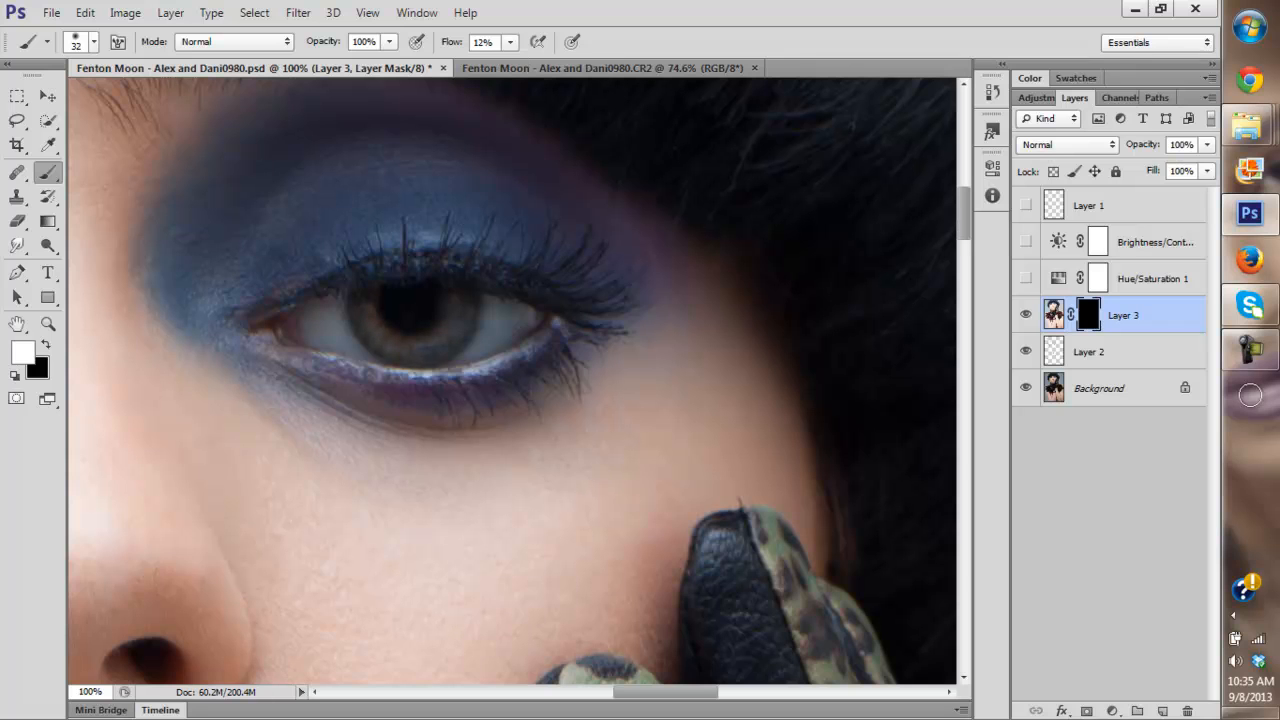
drag(378, 306, 366, 332)
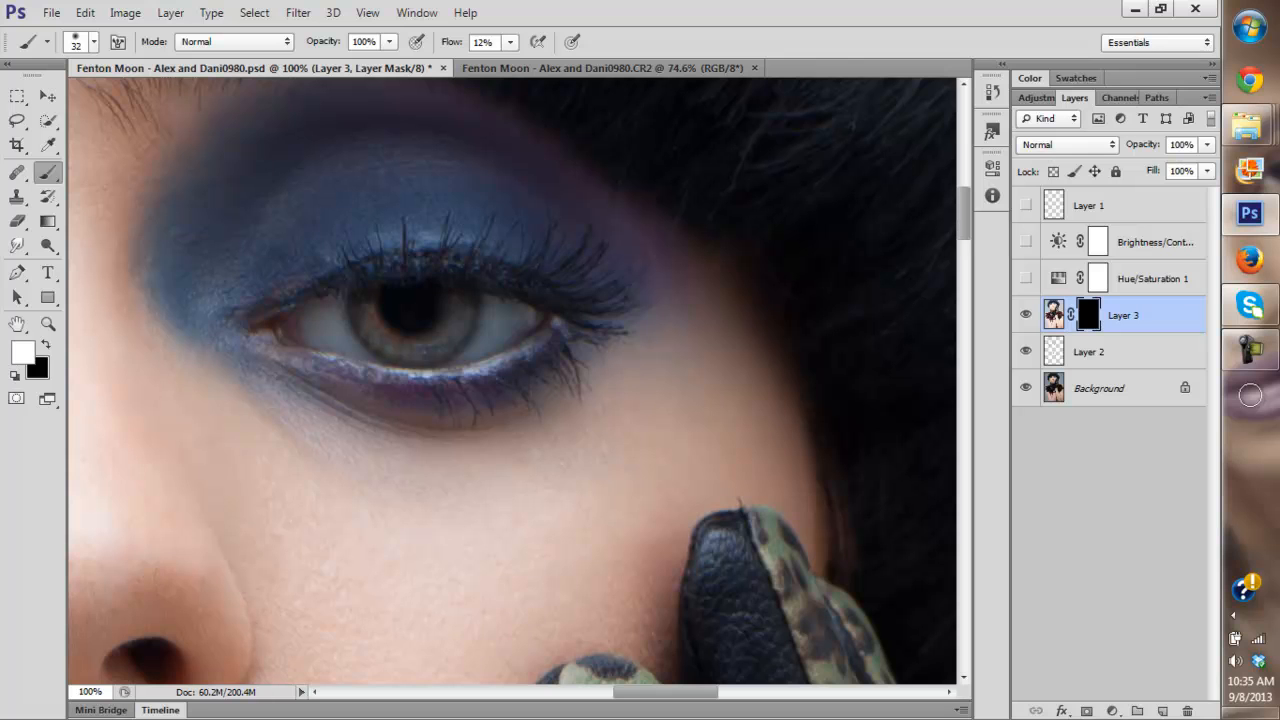
Reveal the brighter image over the white of the model's left eye with a 39 px brush, comparing with Layer 3 hidden.
right_click(475, 303)
drag(520, 350, 527, 350)
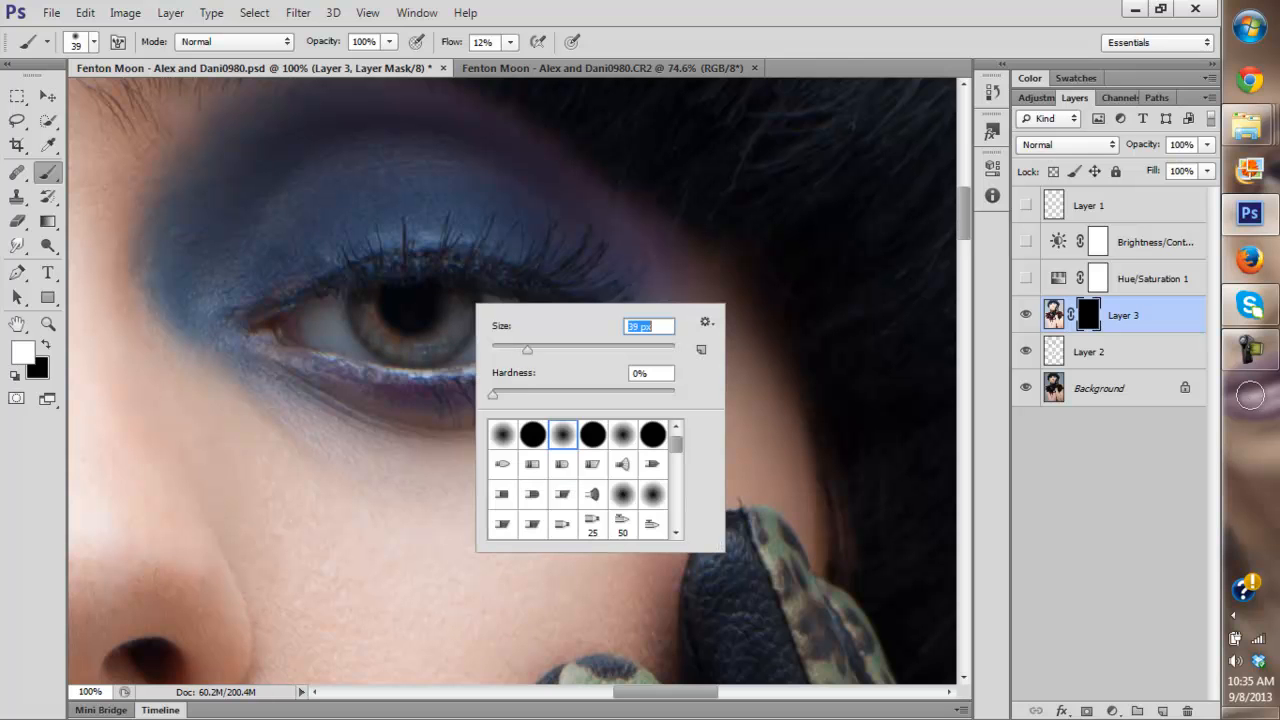
key(Return)
drag(326, 341, 371, 354)
key(ctrl+z)
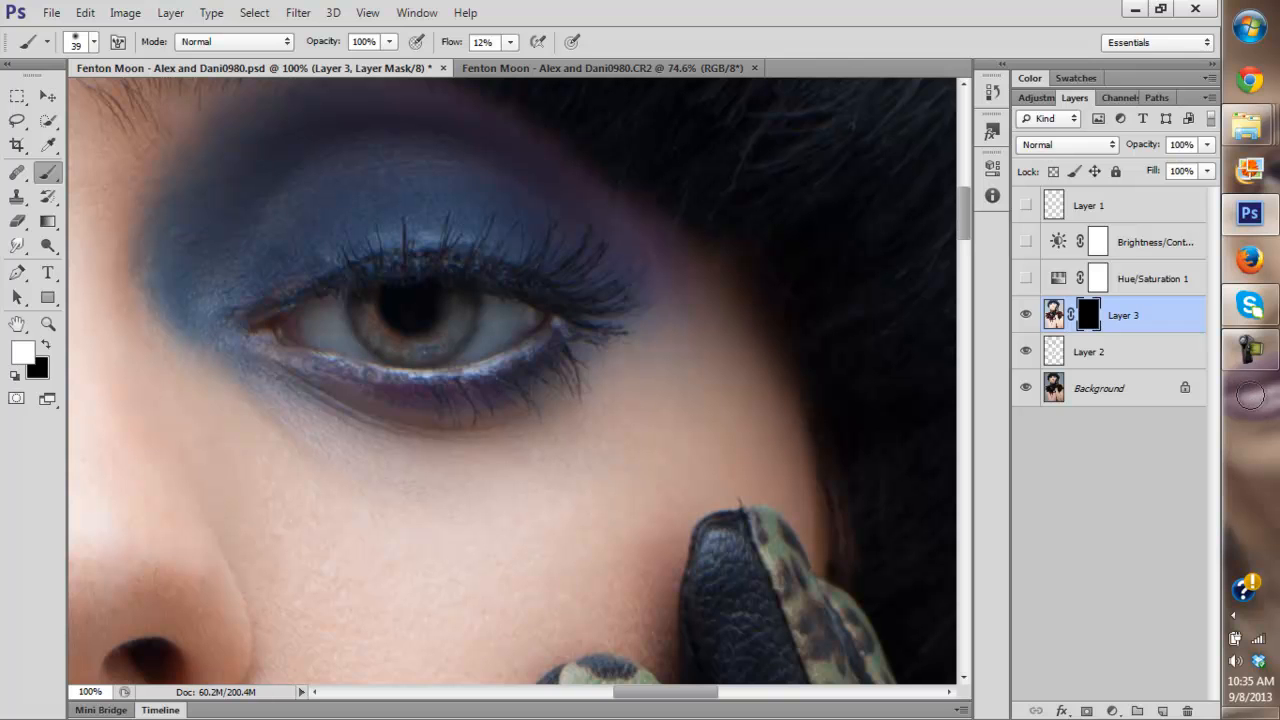
key(ctrl+z)
key(ctrl+shift+z)
click(1026, 315)
click(1026, 315)
Paint white on Layer 3's mask over the iris and eye white of the model's right eye with the 39 px brush.
drag(665, 692, 565, 692)
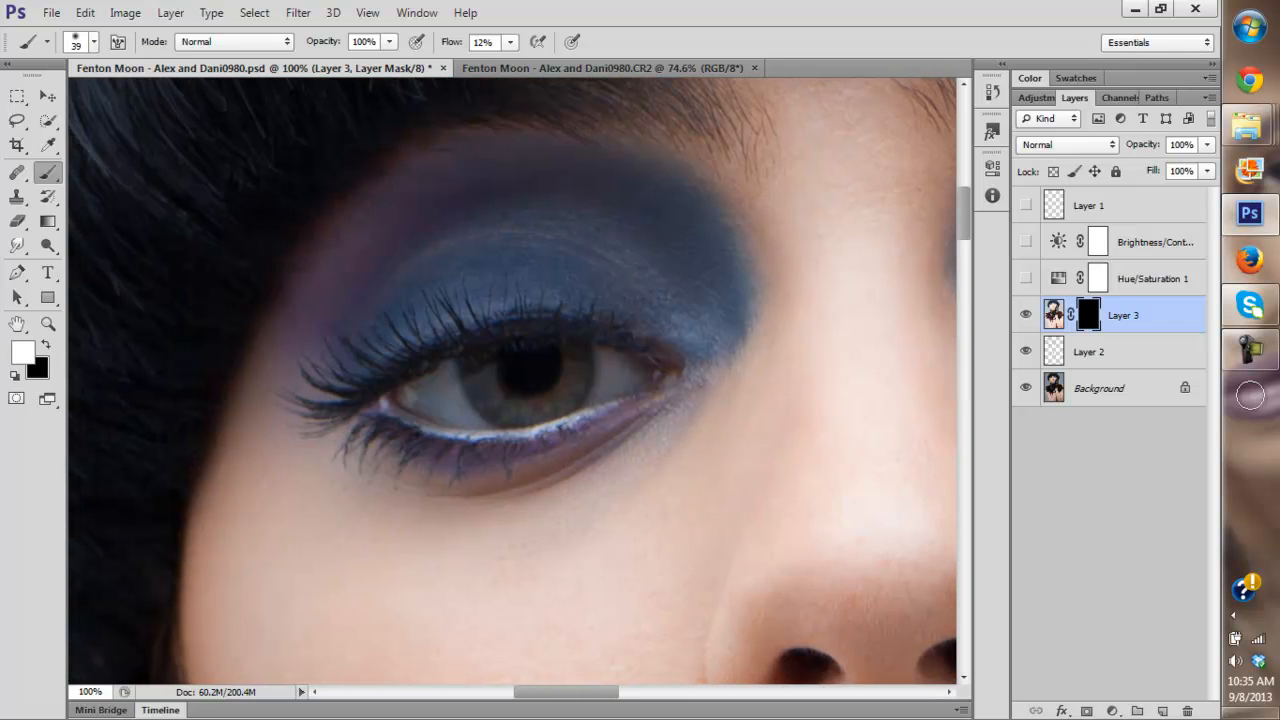
drag(503, 426, 456, 413)
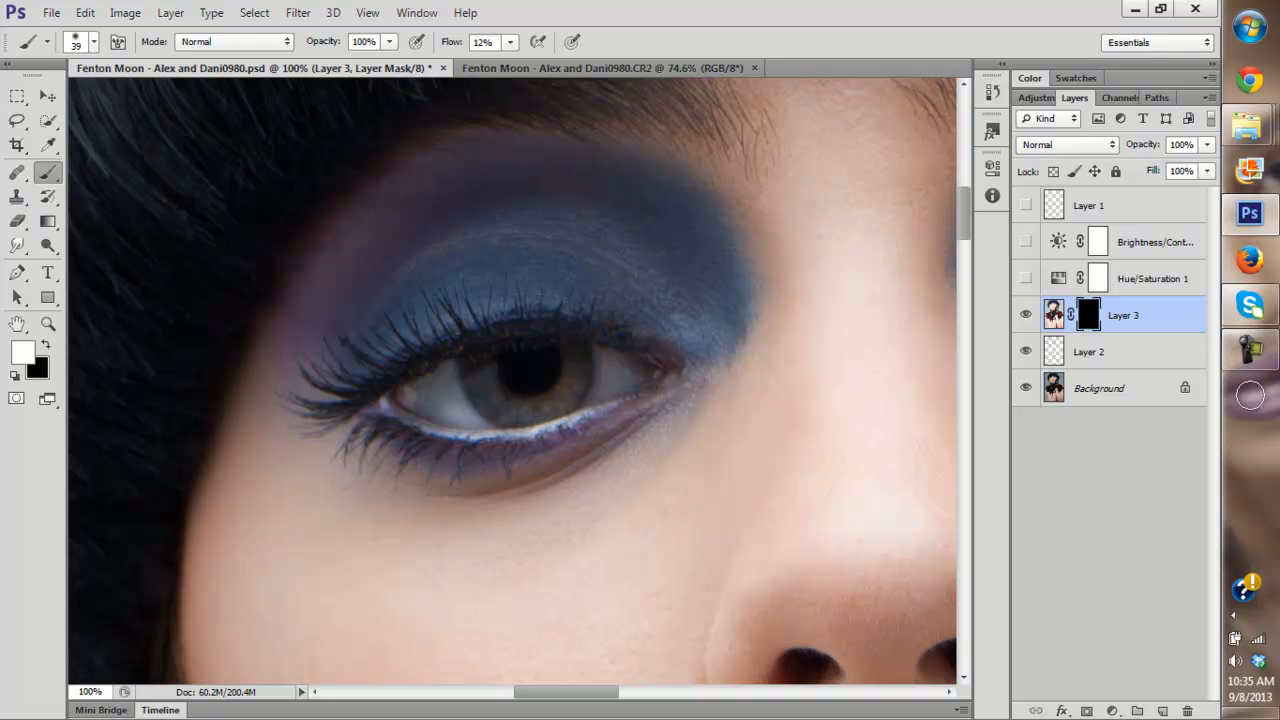
key(ctrl+0)
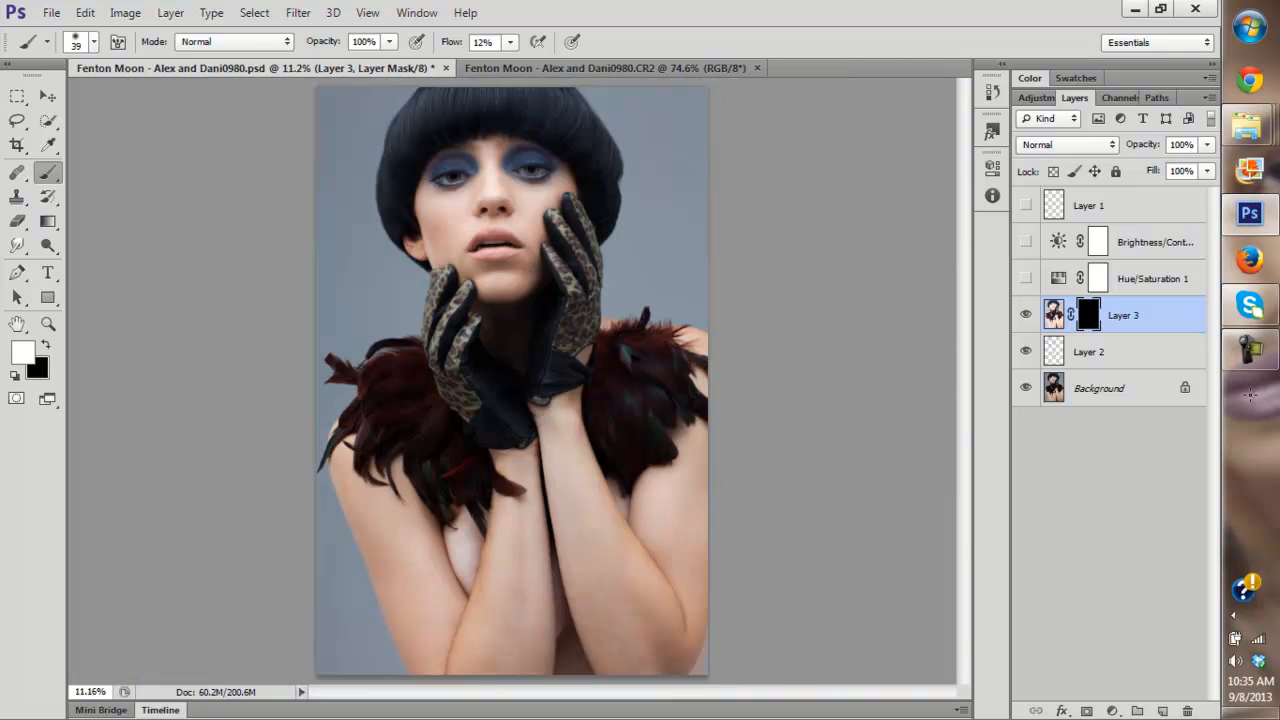
Touch up the brightening of the model's right eye on Layer 3's mask with a 52 px brush.
key(z)
key(ctrl+plus)
key(ctrl+plus)
key(ctrl+plus)
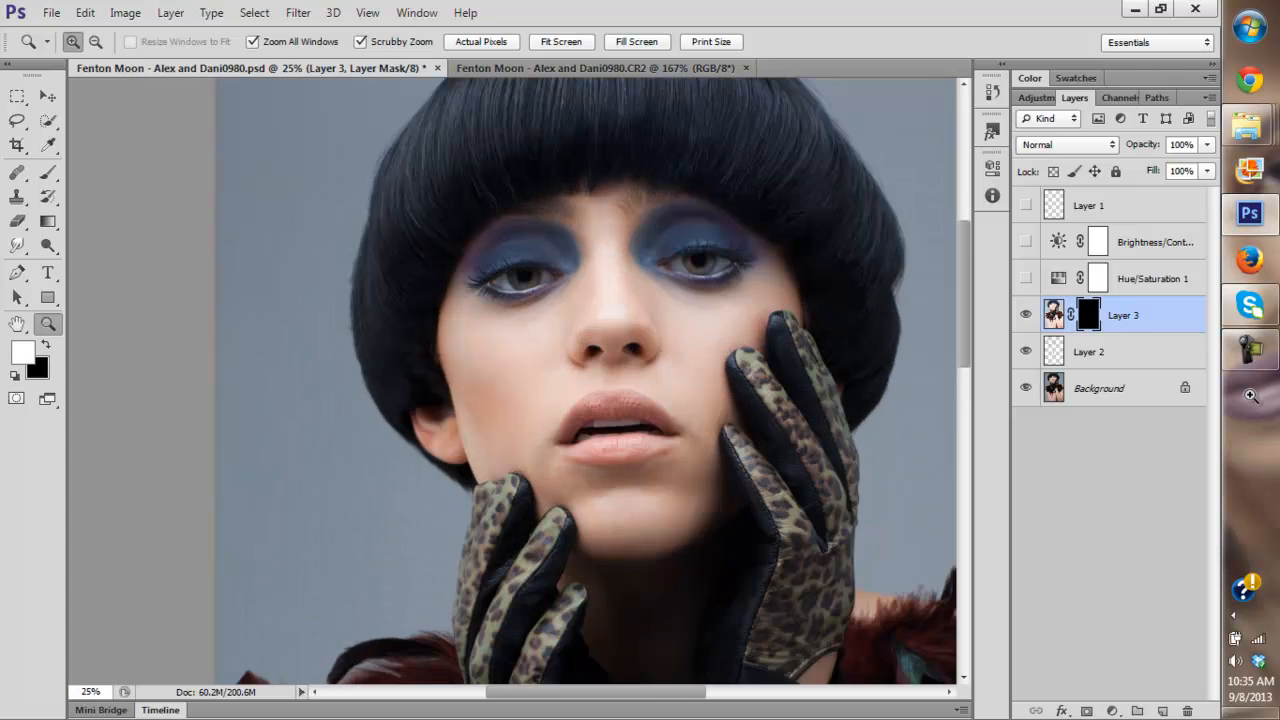
key(ctrl+plus)
scroll(1250, 396, up, 2)
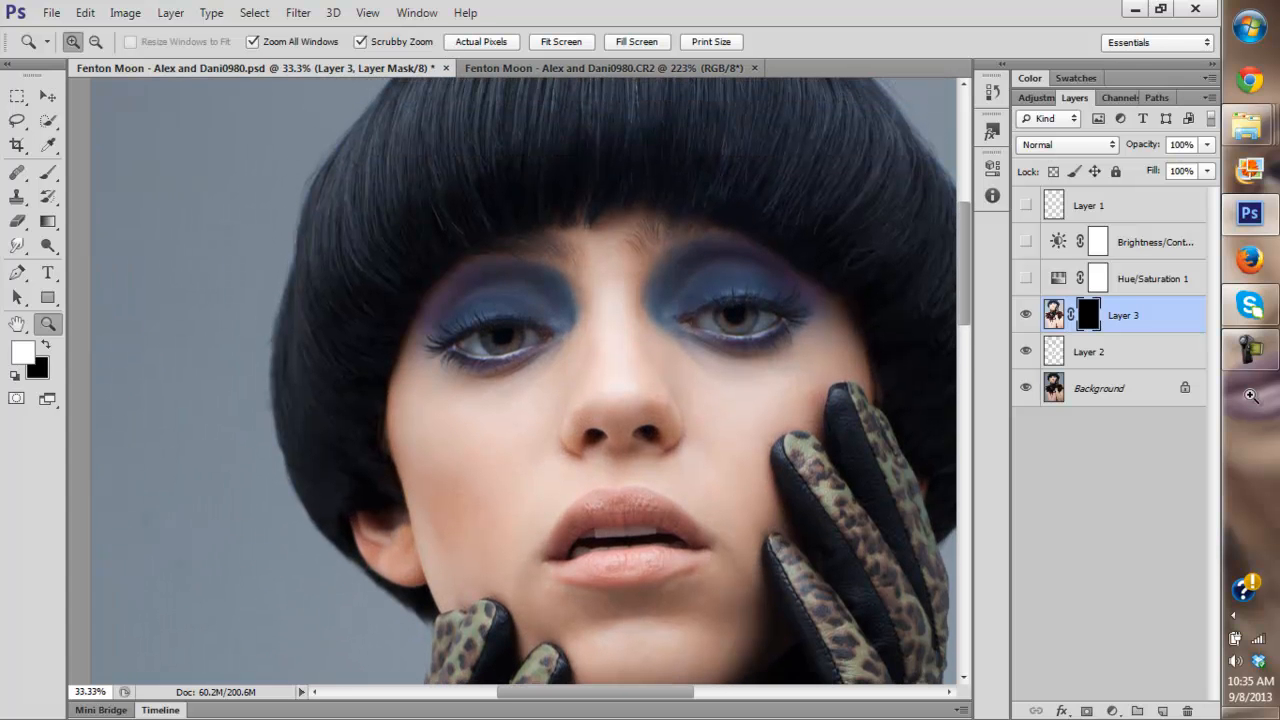
click(48, 172)
right_click(595, 331)
drag(646, 377, 657, 377)
drag(468, 346, 478, 348)
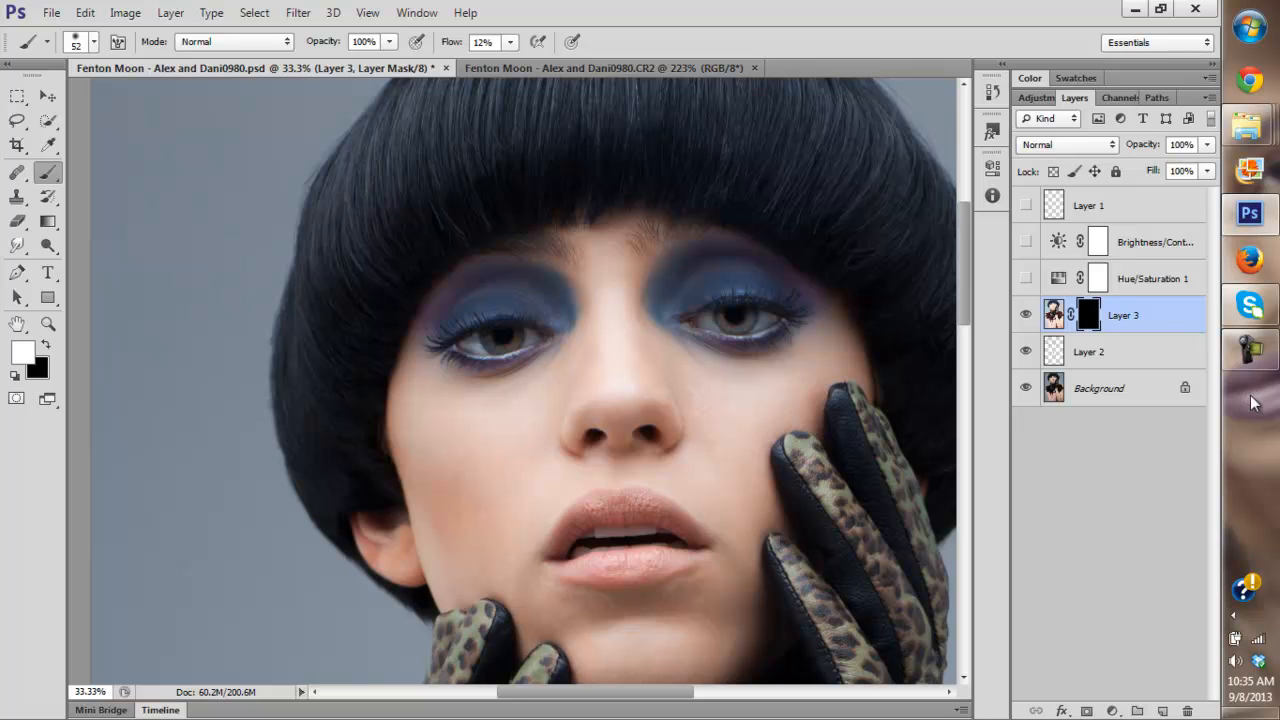
Compare the eyes with Layer 3 hidden and shown, both close up and with more of the portrait in view.
key(x)
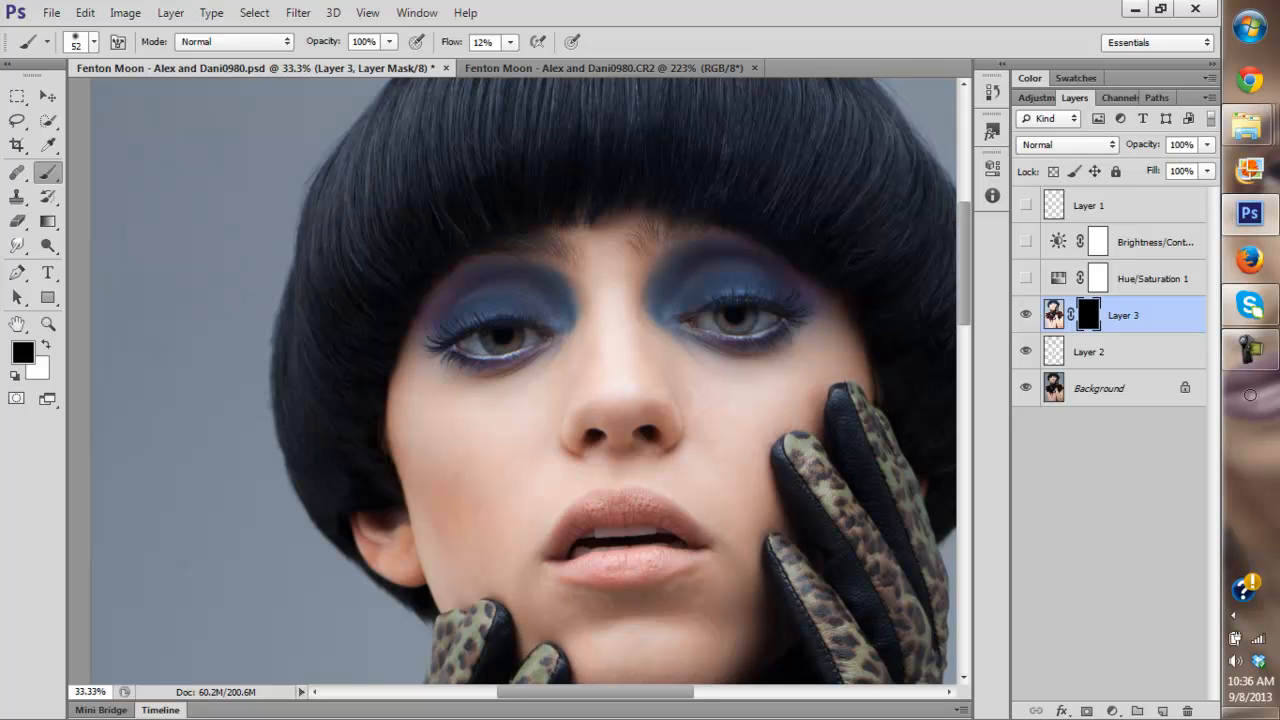
click(1026, 315)
click(1026, 315)
key(x)
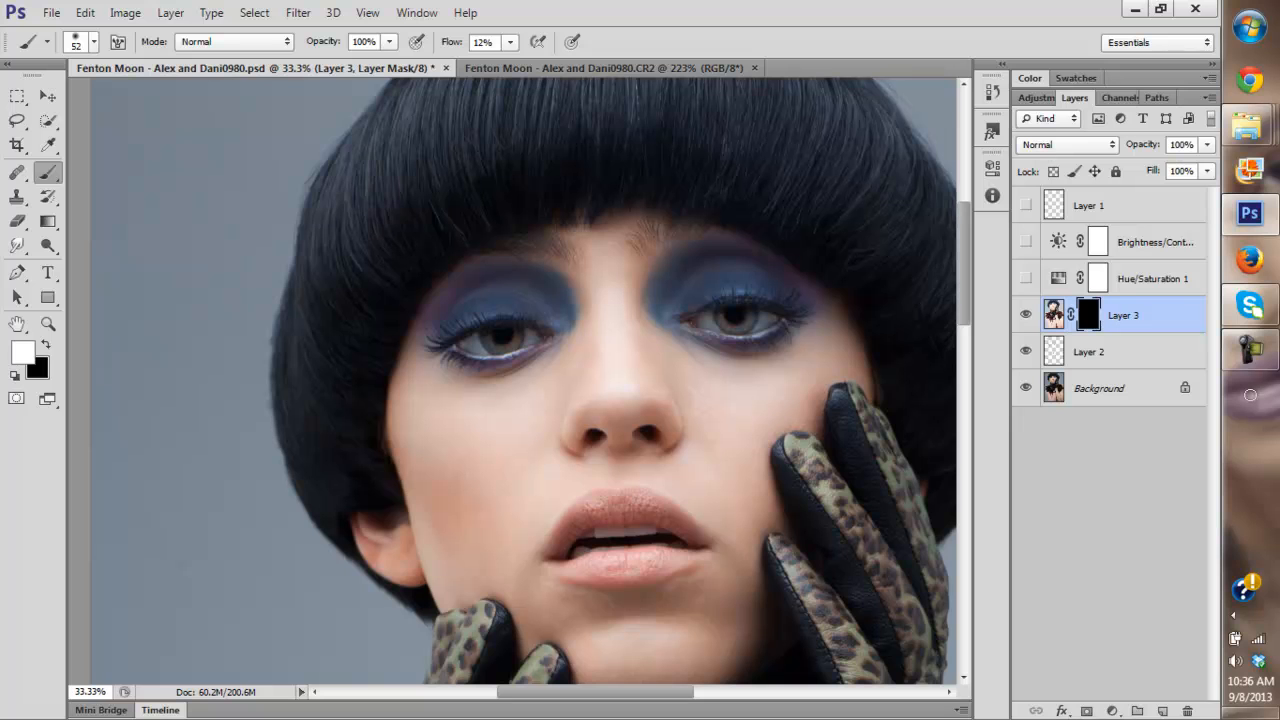
key(z)
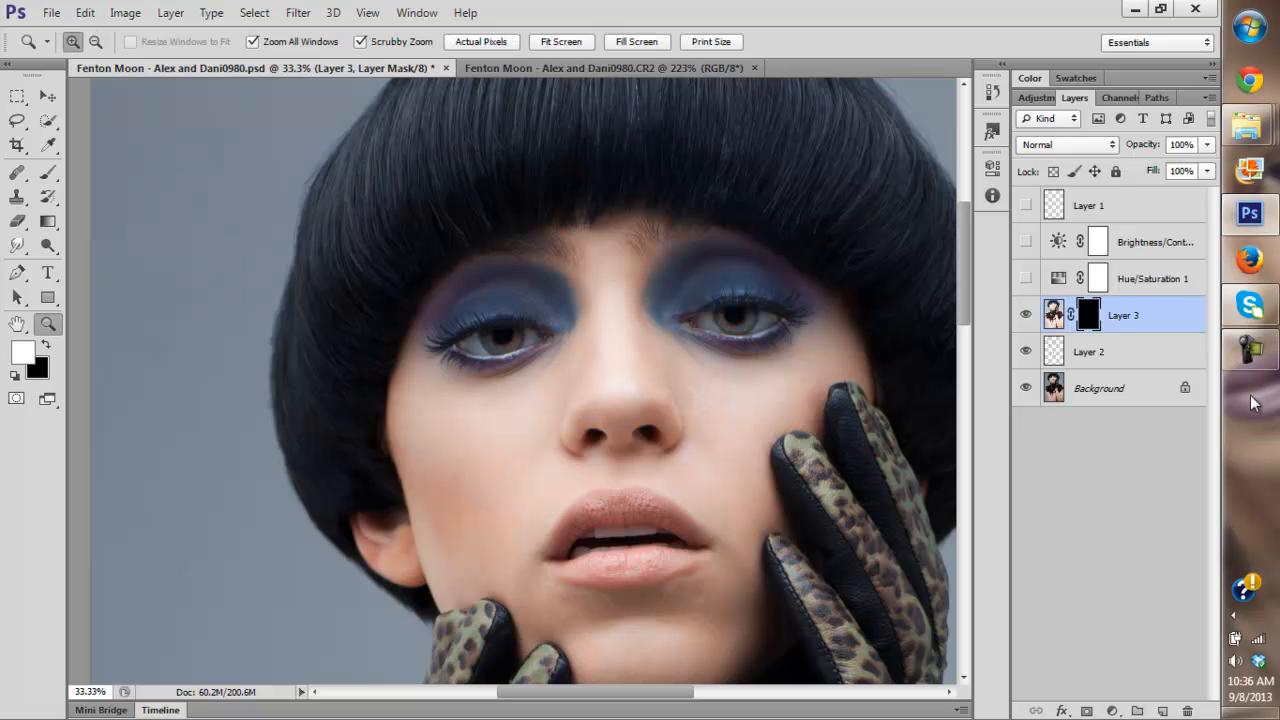
key(ctrl+0)
key(ctrl+equal)
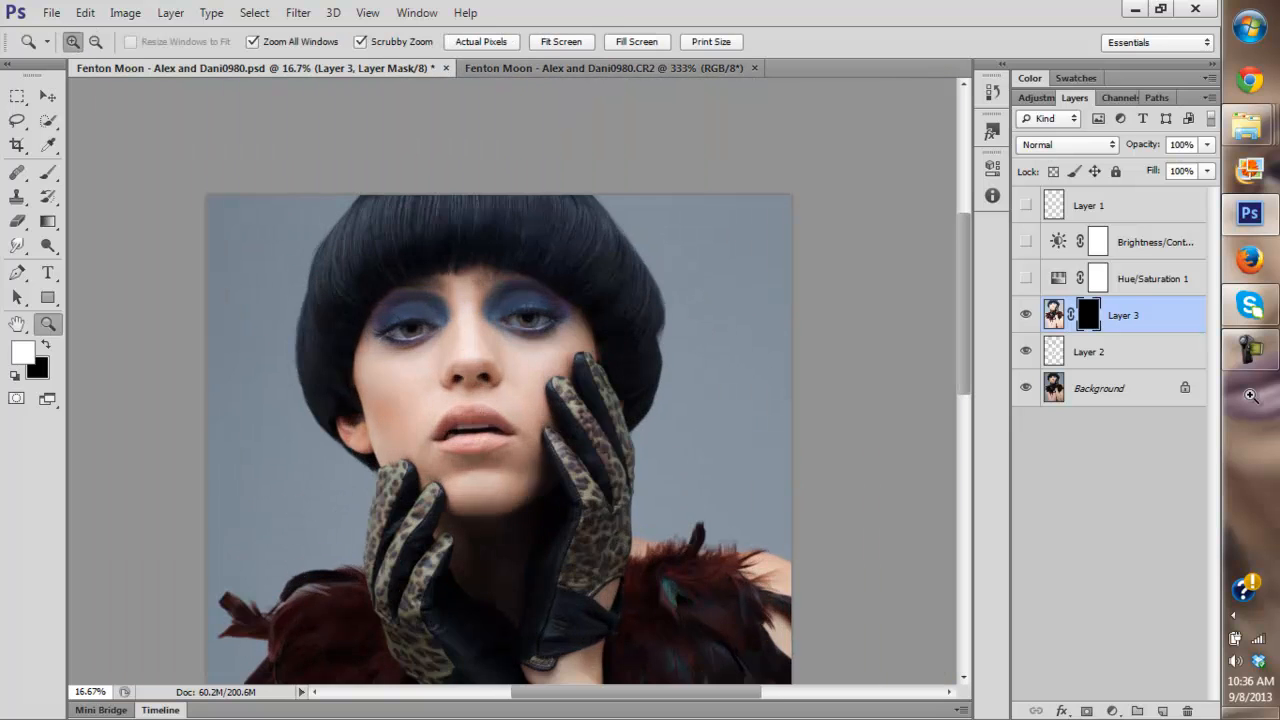
key(ctrl+comma)
key(ctrl+comma)
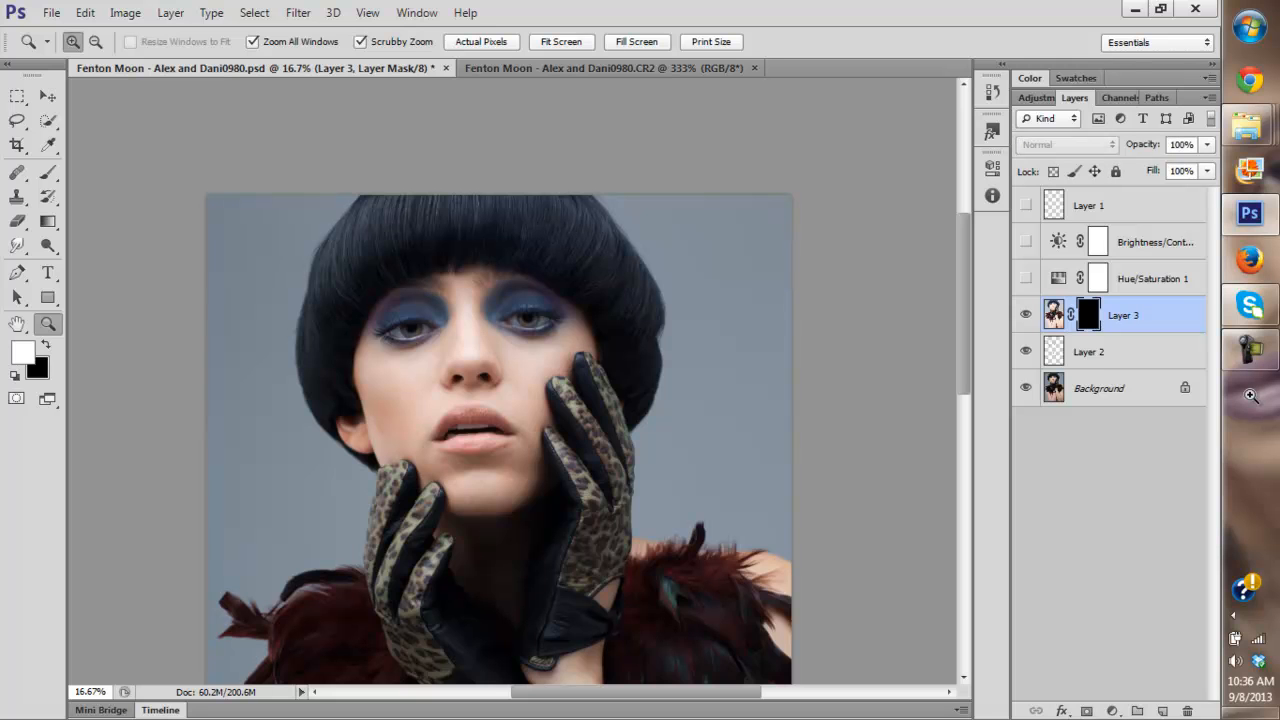
Add a Brightness/Contrast adjustment layer above Layer 3 with Brightness 35 and Contrast 66, and invert its mask to black.
key(b)
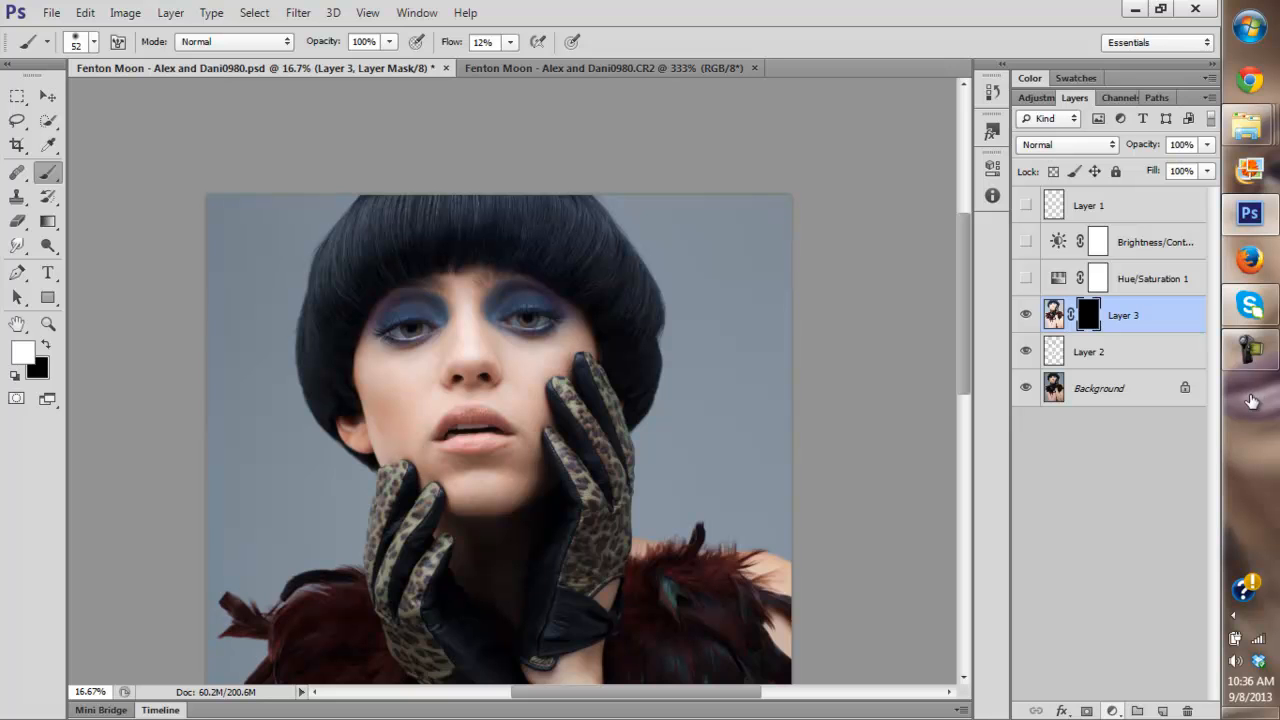
click(1112, 711)
click(1114, 368)
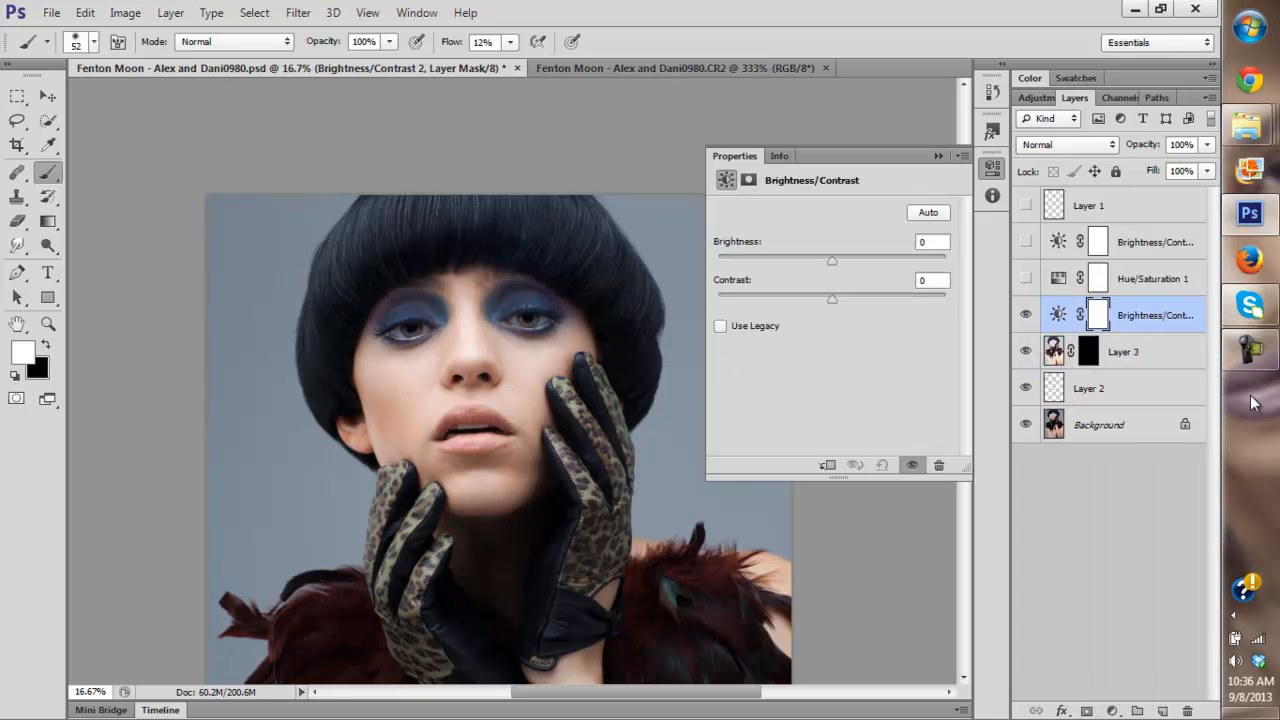
mouse_move(832, 299)
mouse_down()
mouse_move(806, 299)
mouse_move(907, 299)
mouse_up()
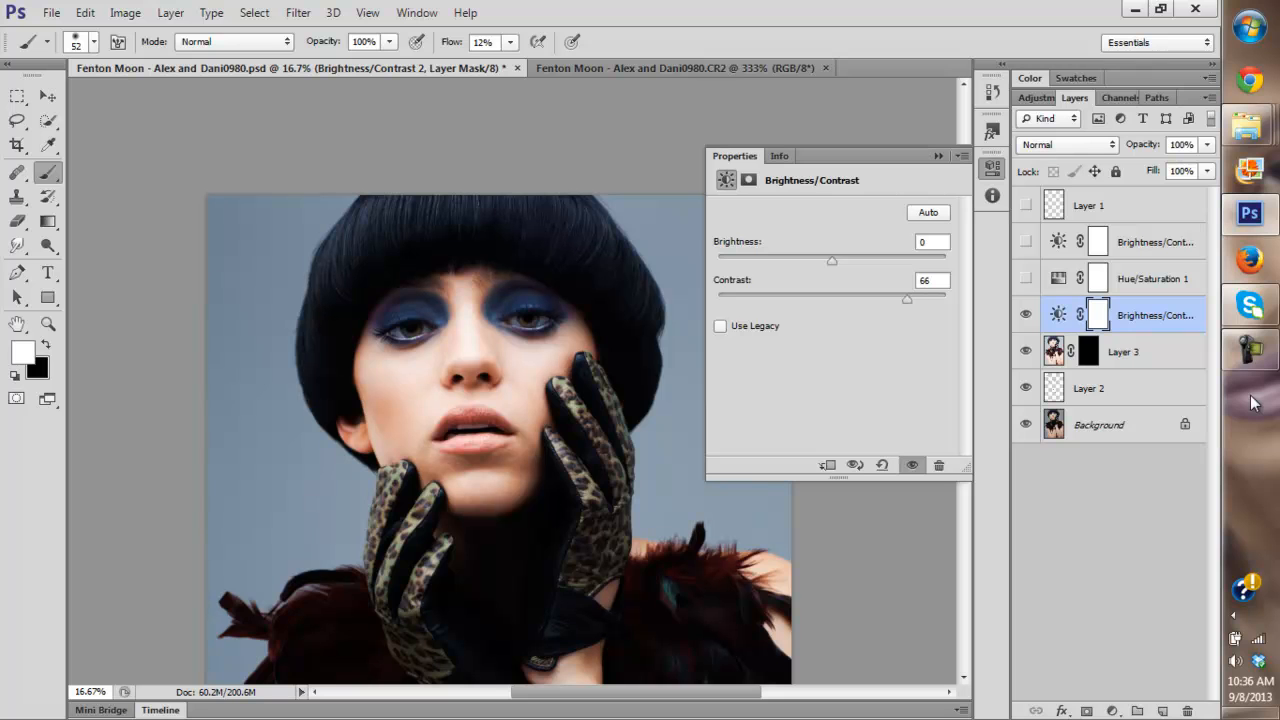
drag(831, 260, 850, 260)
click(1026, 315)
click(1026, 315)
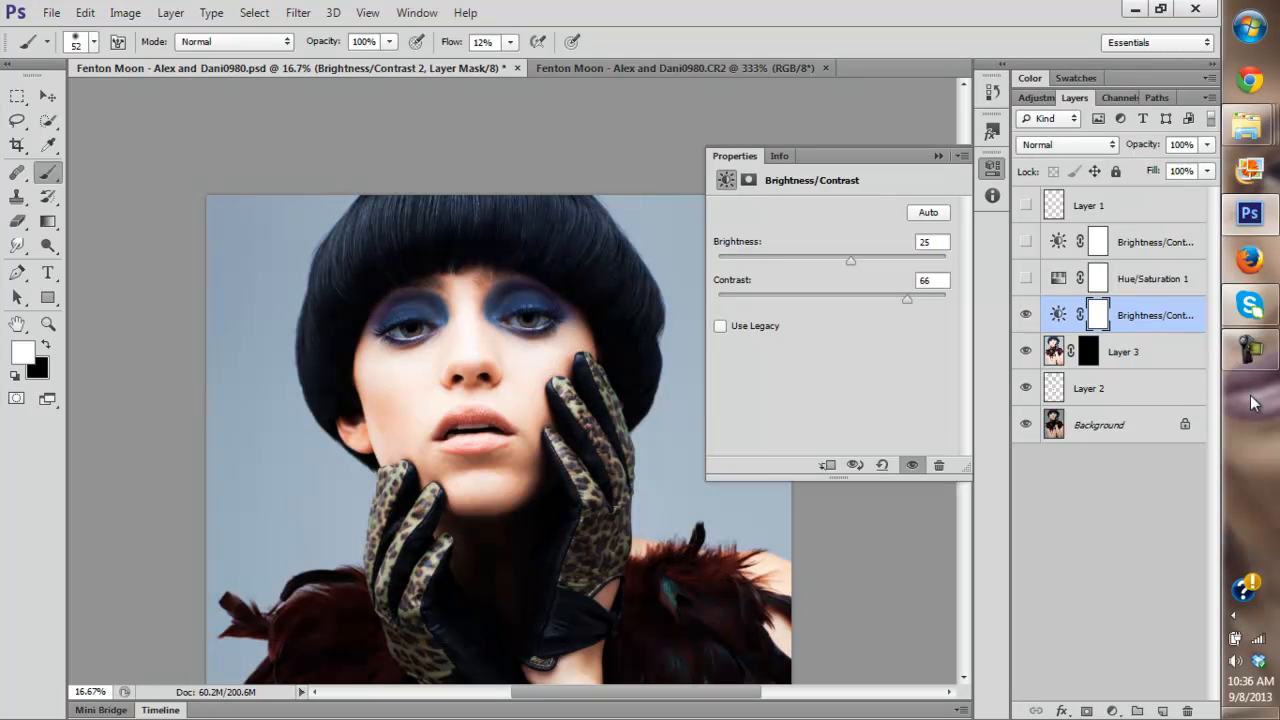
drag(850, 260, 861, 260)
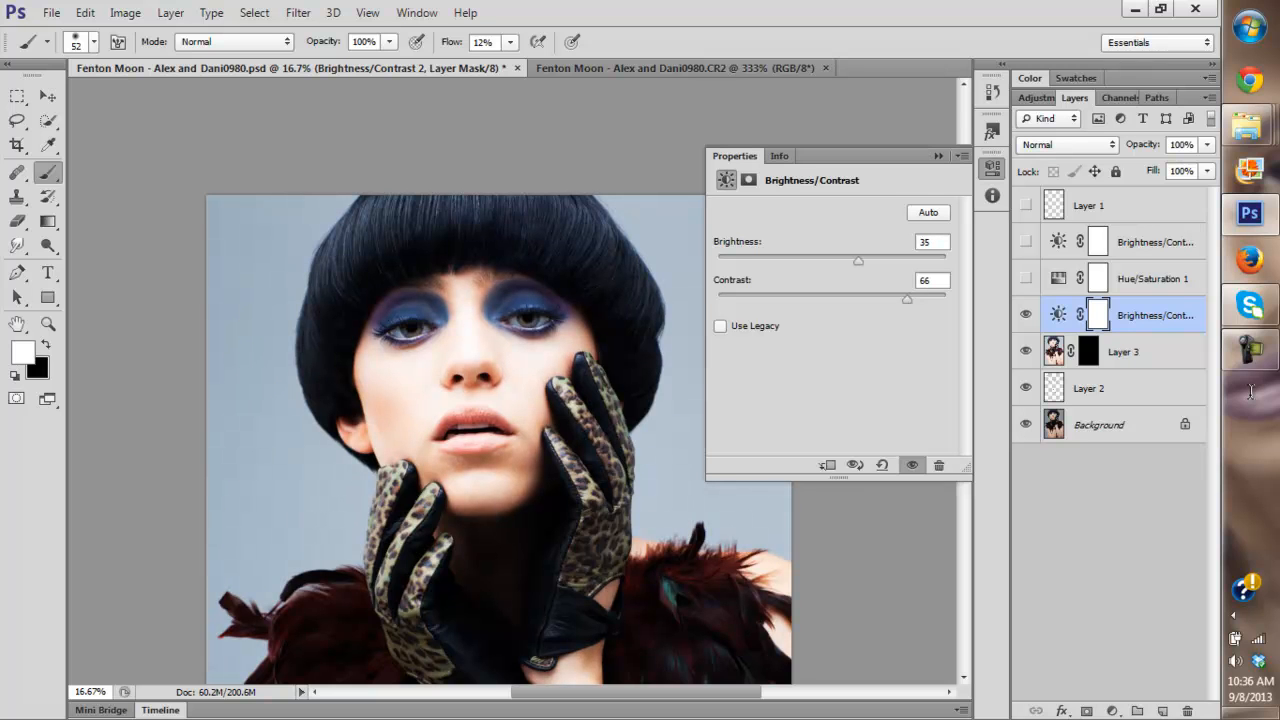
key(ctrl+i)
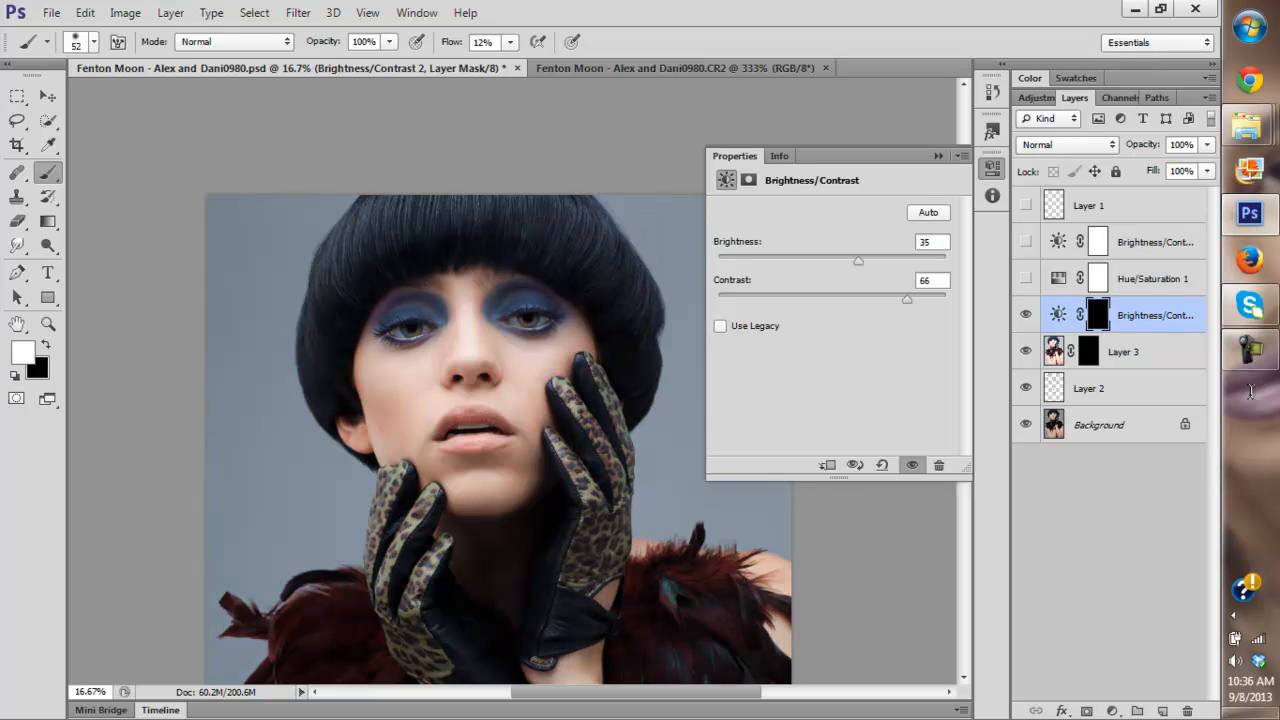
Paint white on the adjustment's mask over the model's left eyeshadow with a soft 143 px brush at 100% flow.
right_click(600, 323)
drag(665, 370, 729, 370)
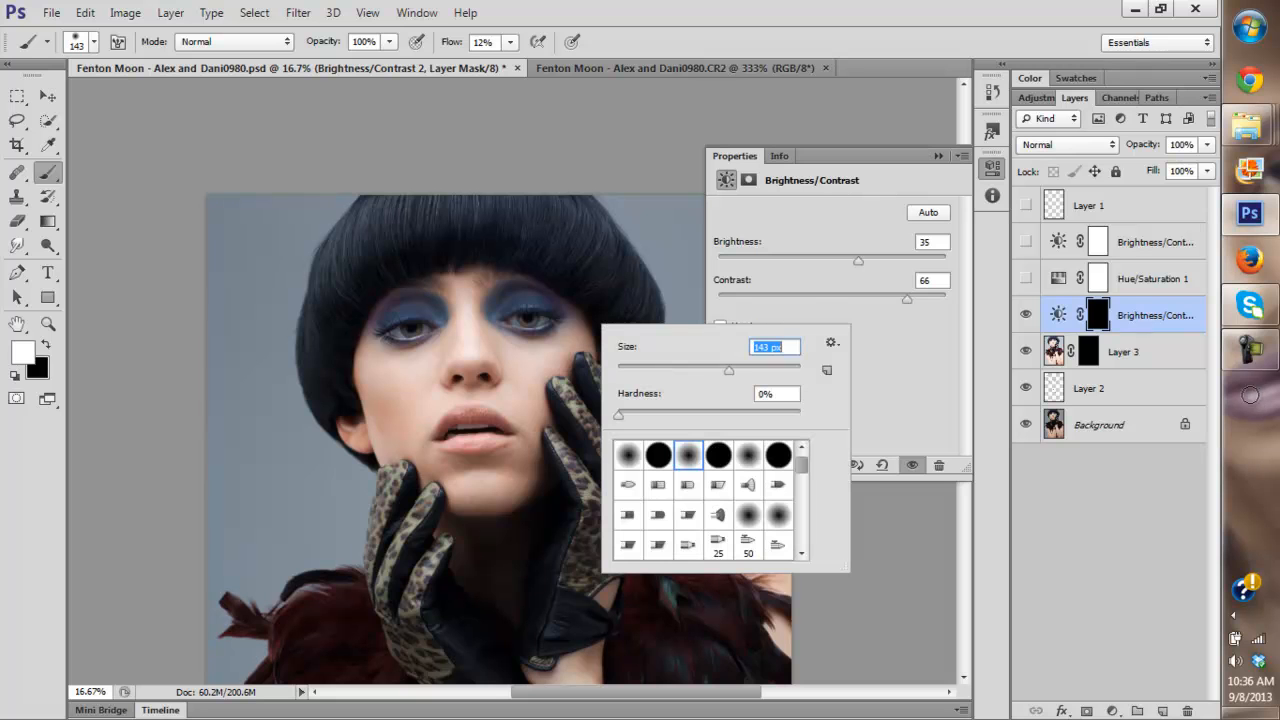
key(Return)
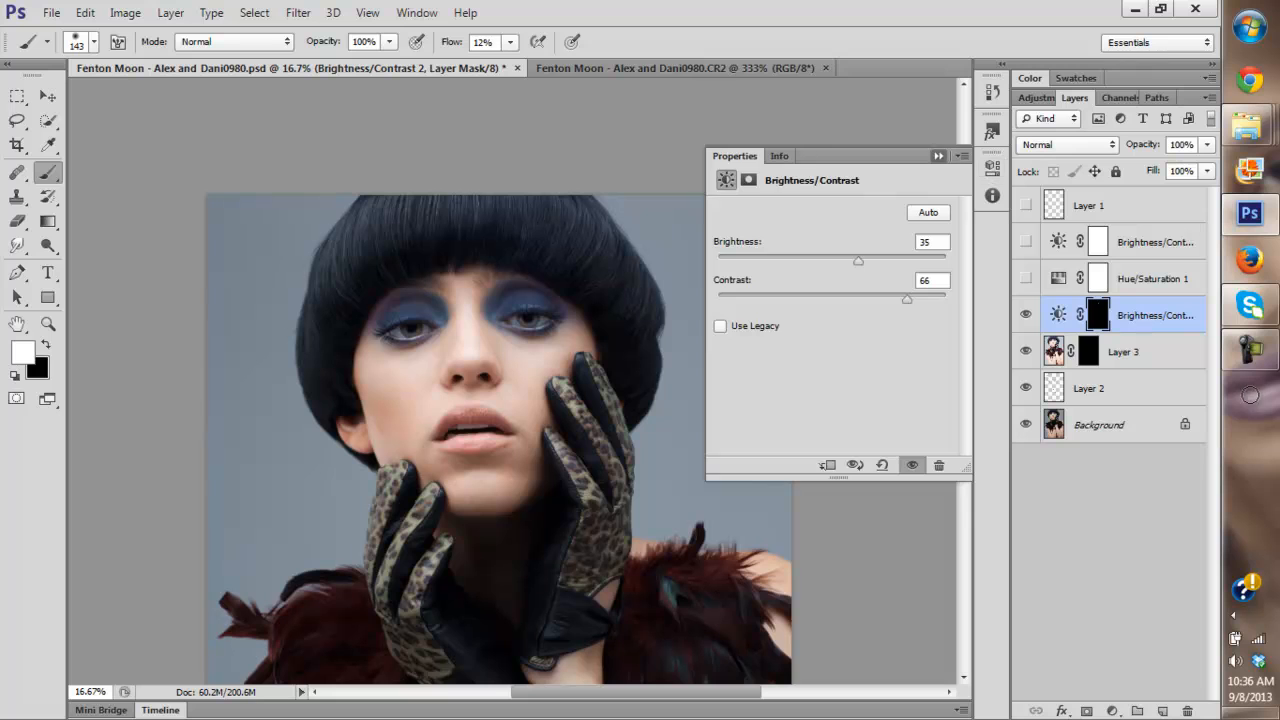
click(938, 156)
click(510, 42)
drag(542, 64, 598, 64)
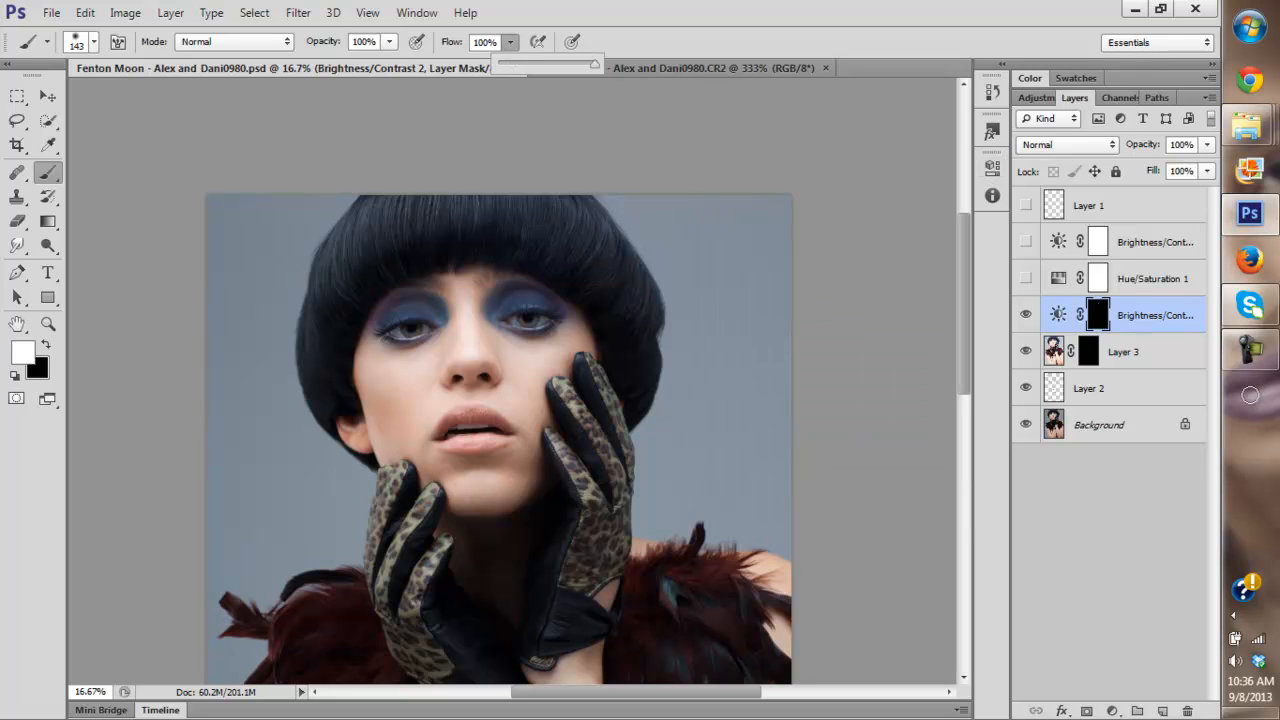
key(Return)
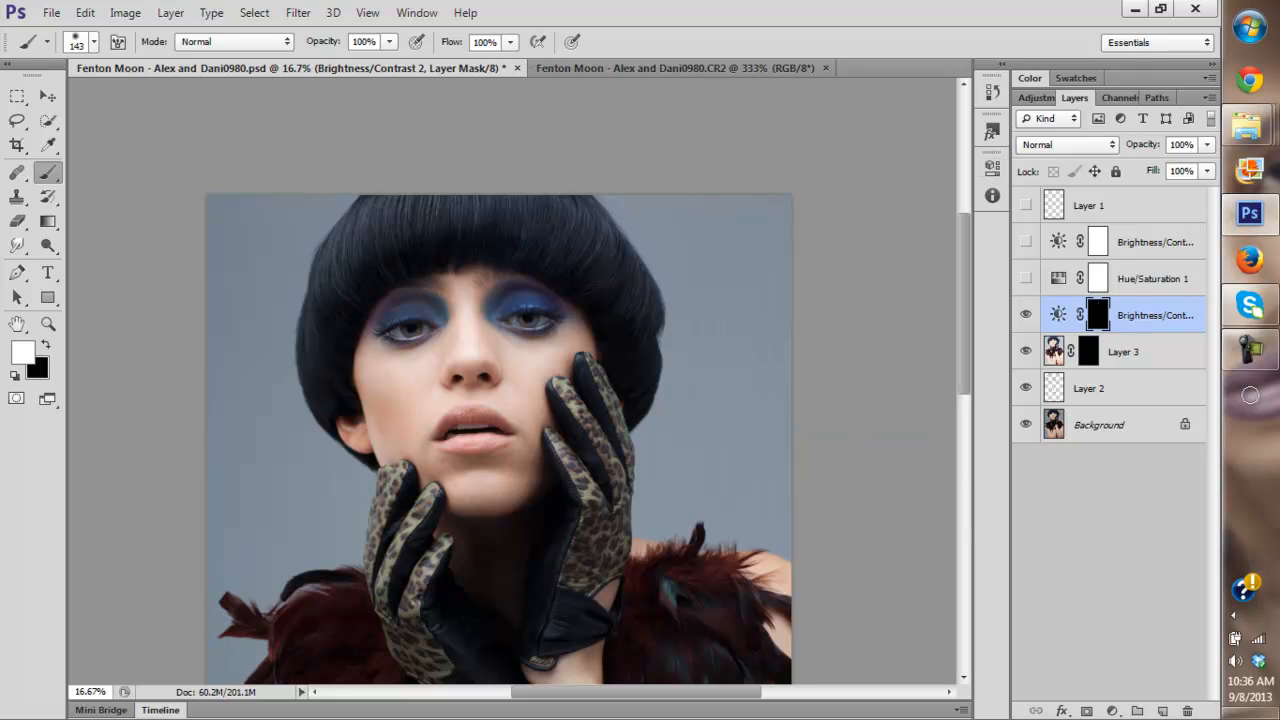
drag(492, 319, 498, 329)
Reveal the adjustment over the model's right eyeshadow with a 187 px soft brush, and check the whole portrait.
right_click(607, 299)
drag(735, 347, 754, 347)
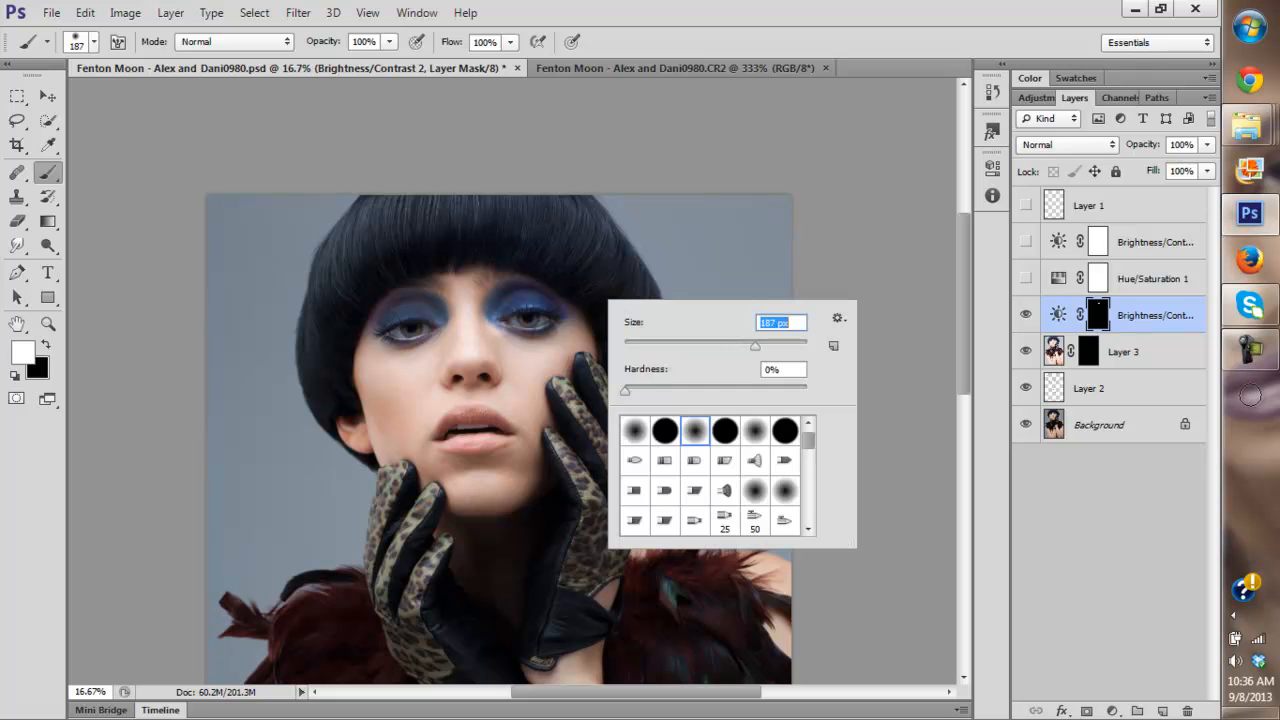
key(Return)
click(443, 323)
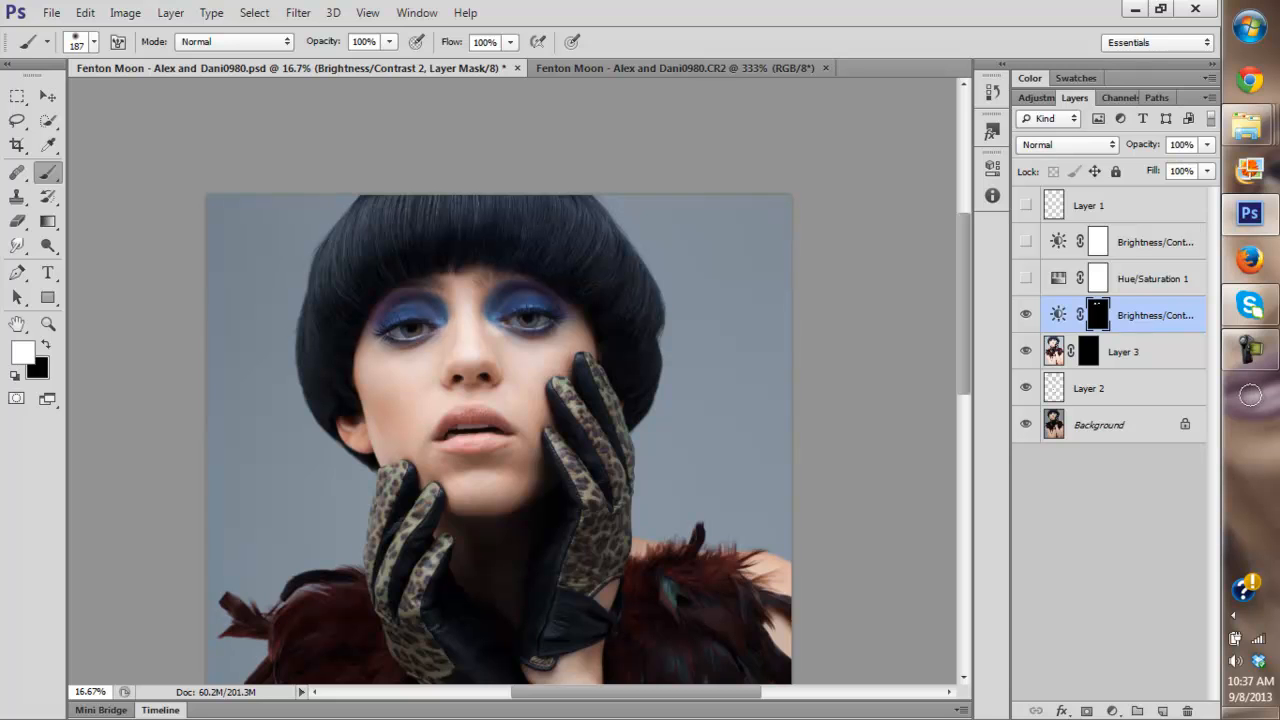
key(x)
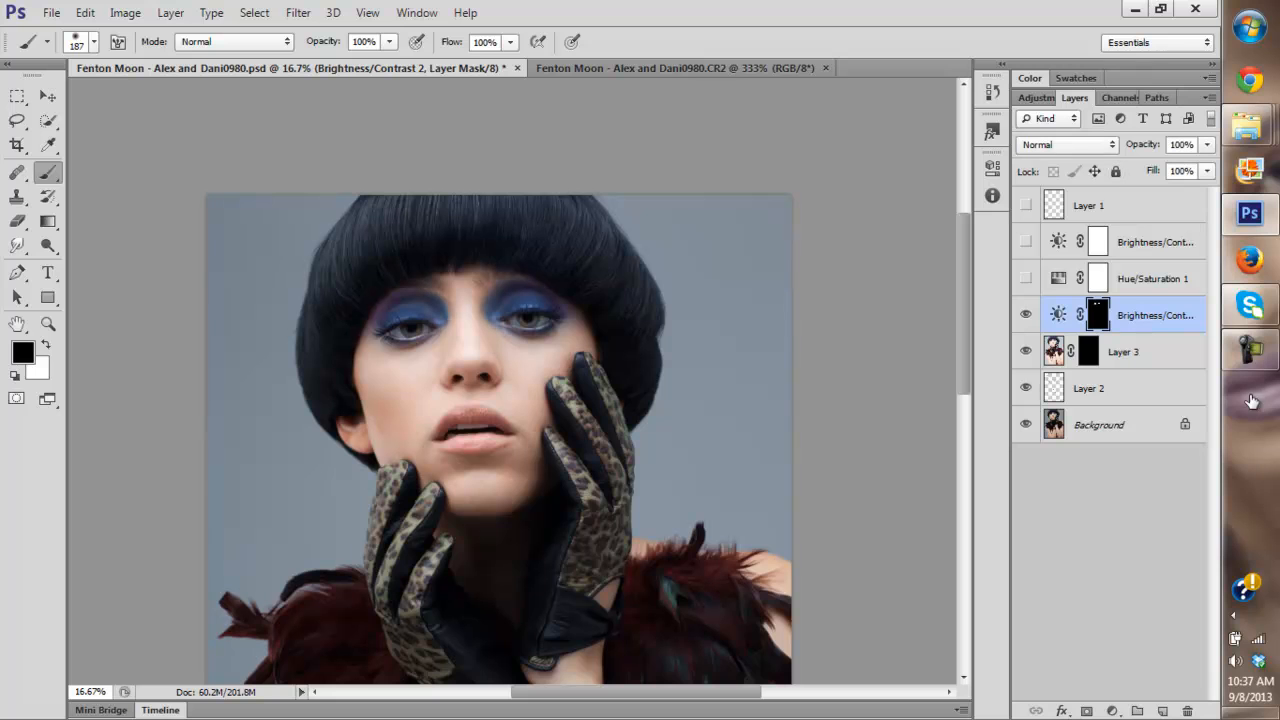
key(z)
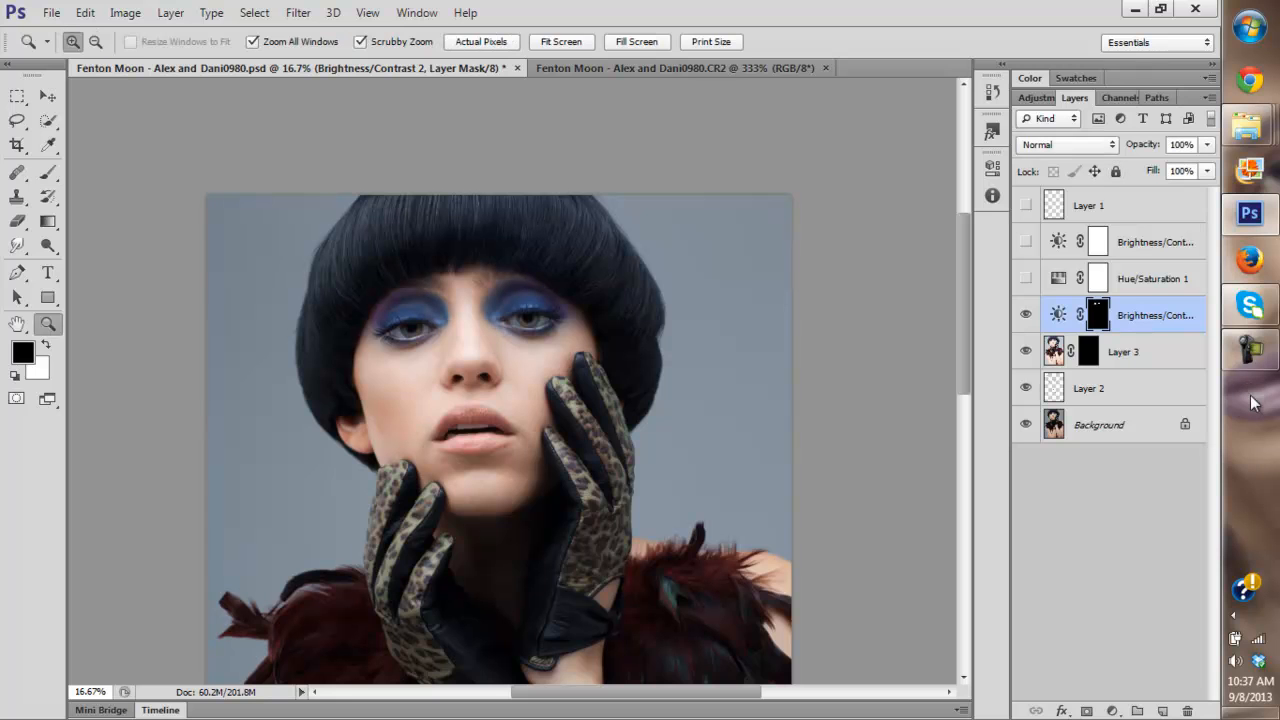
key(ctrl+0)
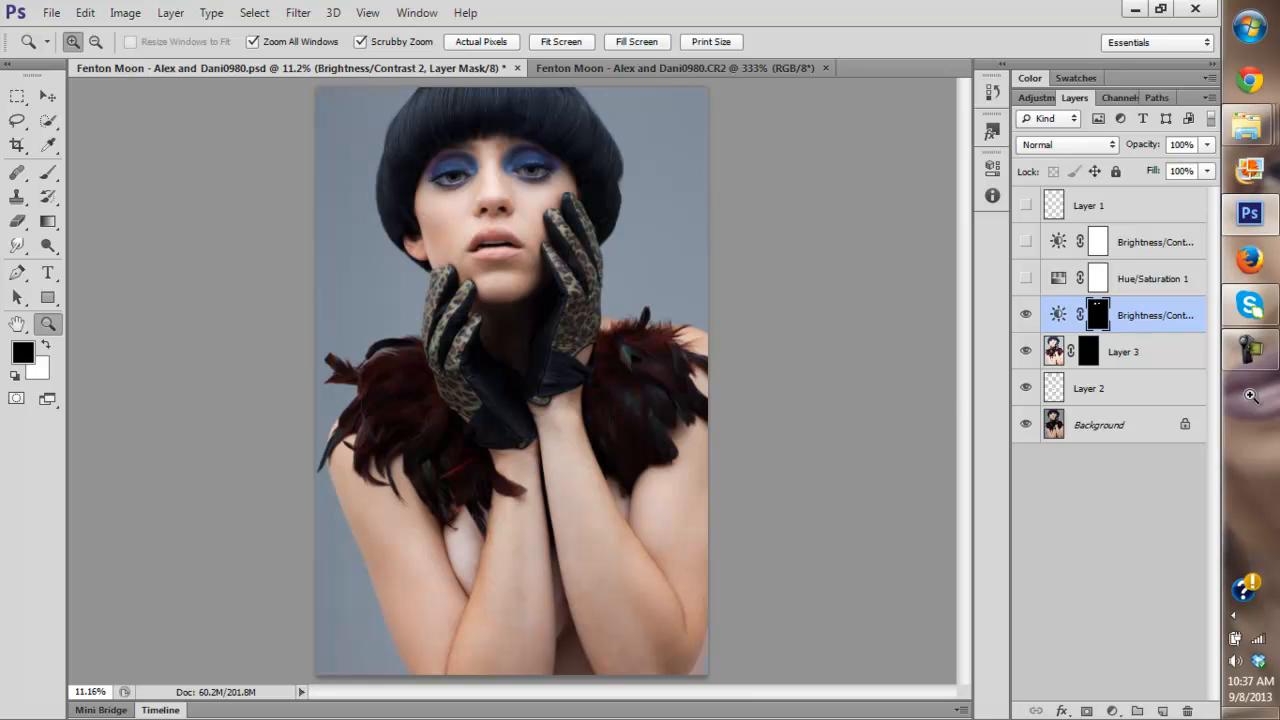
Paint white with a soft 45 px brush on the eyeshadow adjustment's mask along both lower lash lines.
key(ctrl+plus)
key(ctrl+plus)
key(ctrl+plus)
key(ctrl+plus)
key(ctrl+plus)
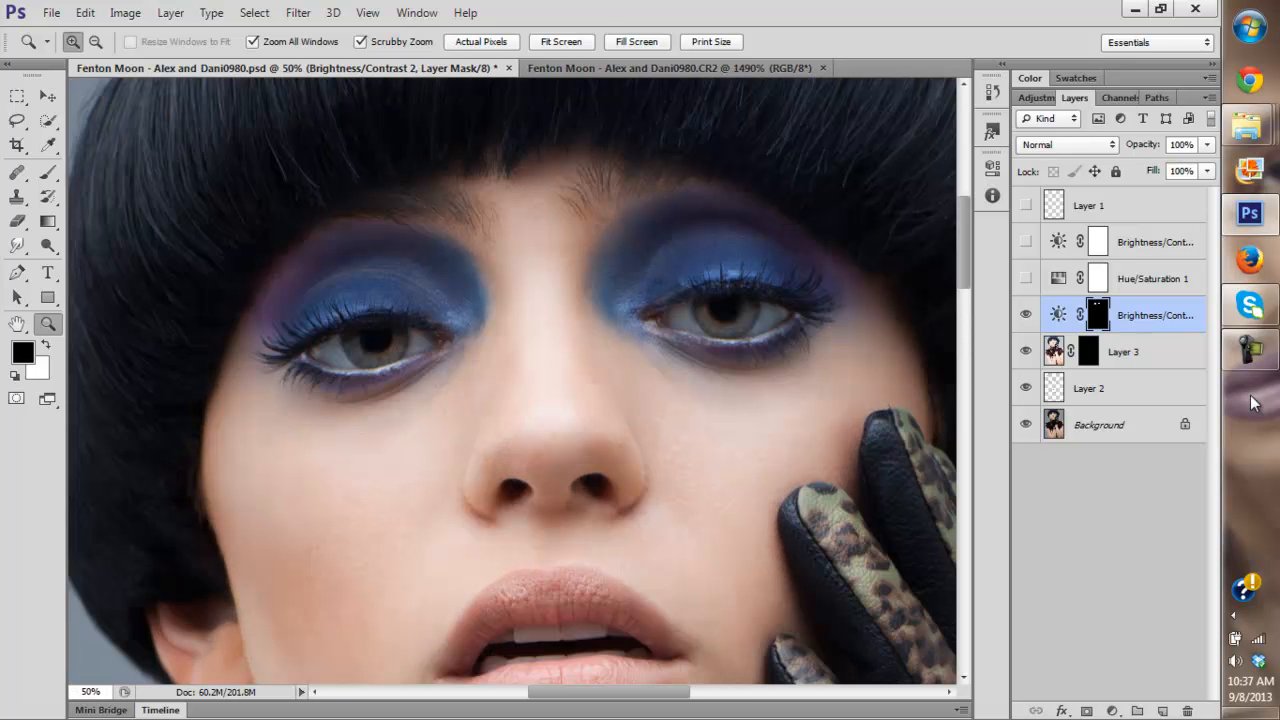
key(b)
right_click(402, 327)
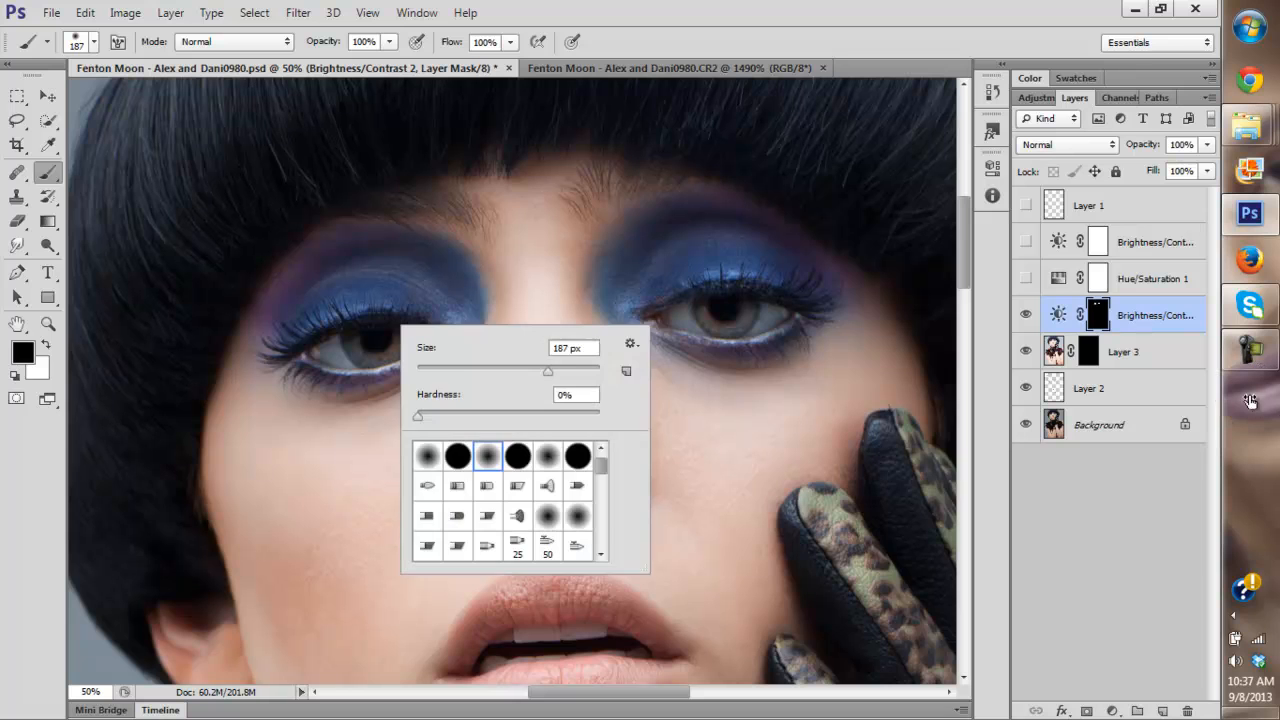
text(45)
key(Return)
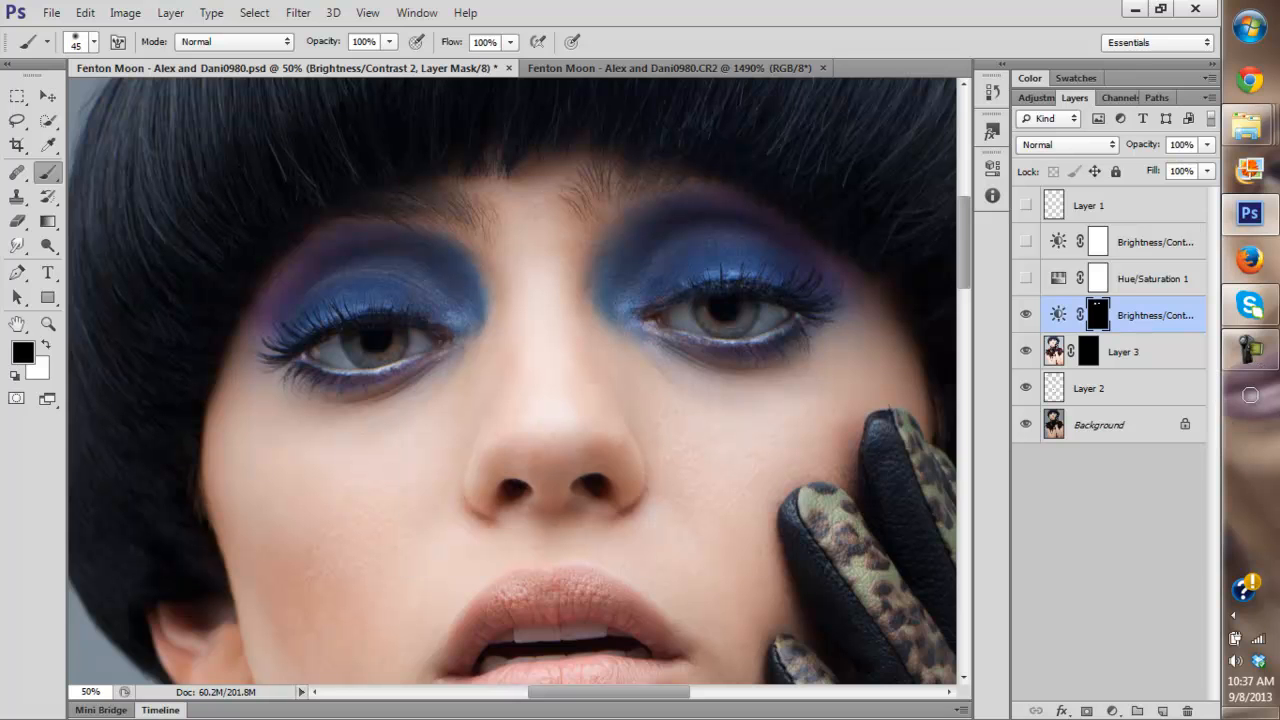
key(x)
drag(302, 378, 324, 386)
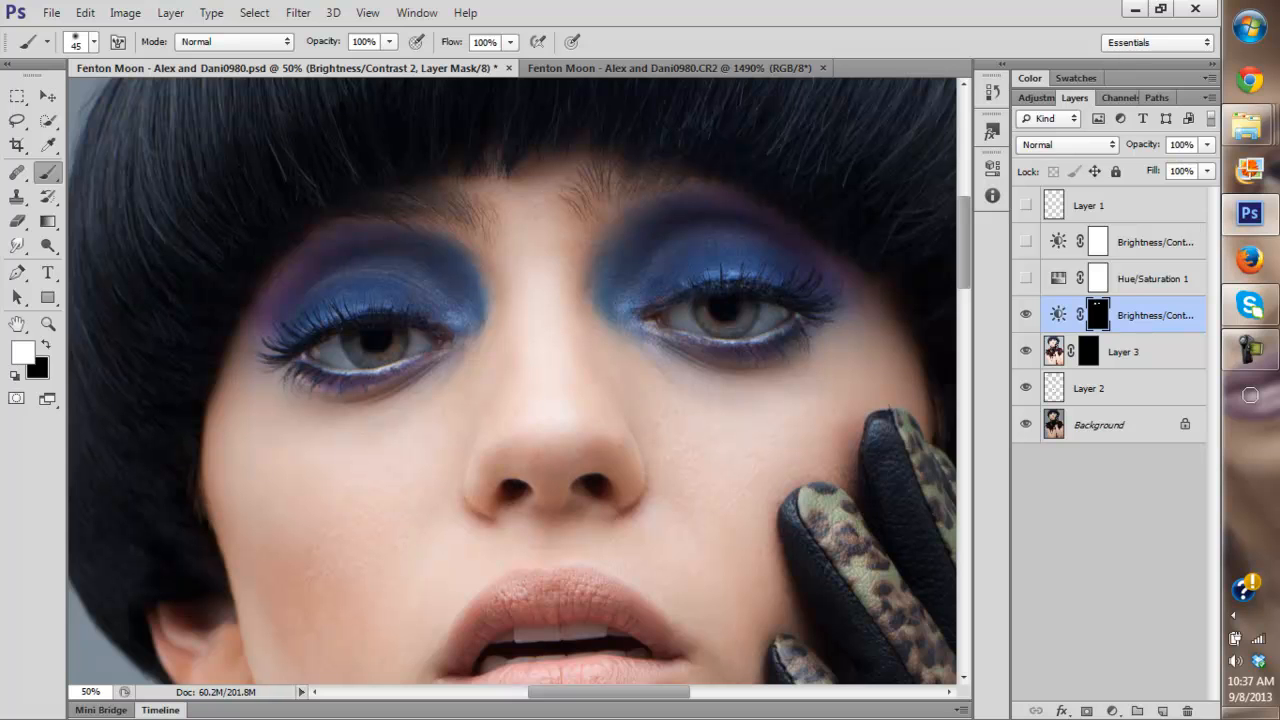
drag(796, 348, 804, 344)
Paint black on the mask below the model's right lower lashes with a soft 28 px brush to clean the surrounding skin.
key(z)
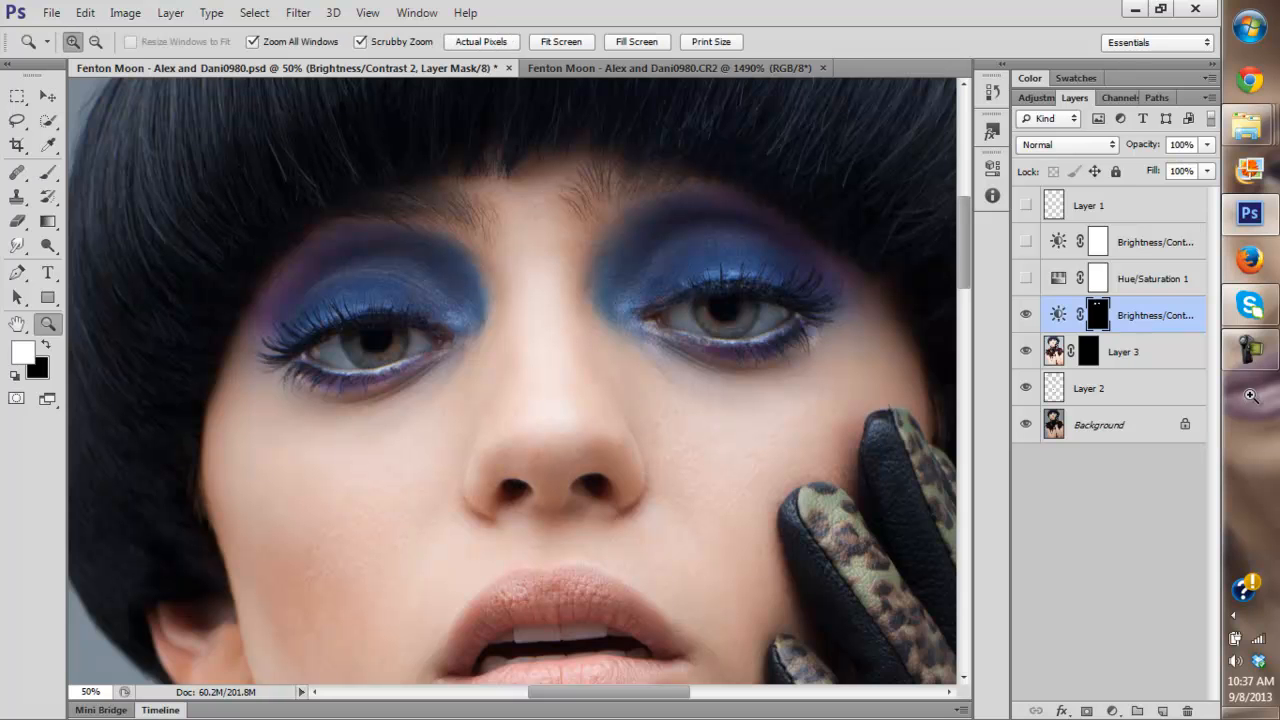
click(335, 395)
click(335, 395)
click(48, 173)
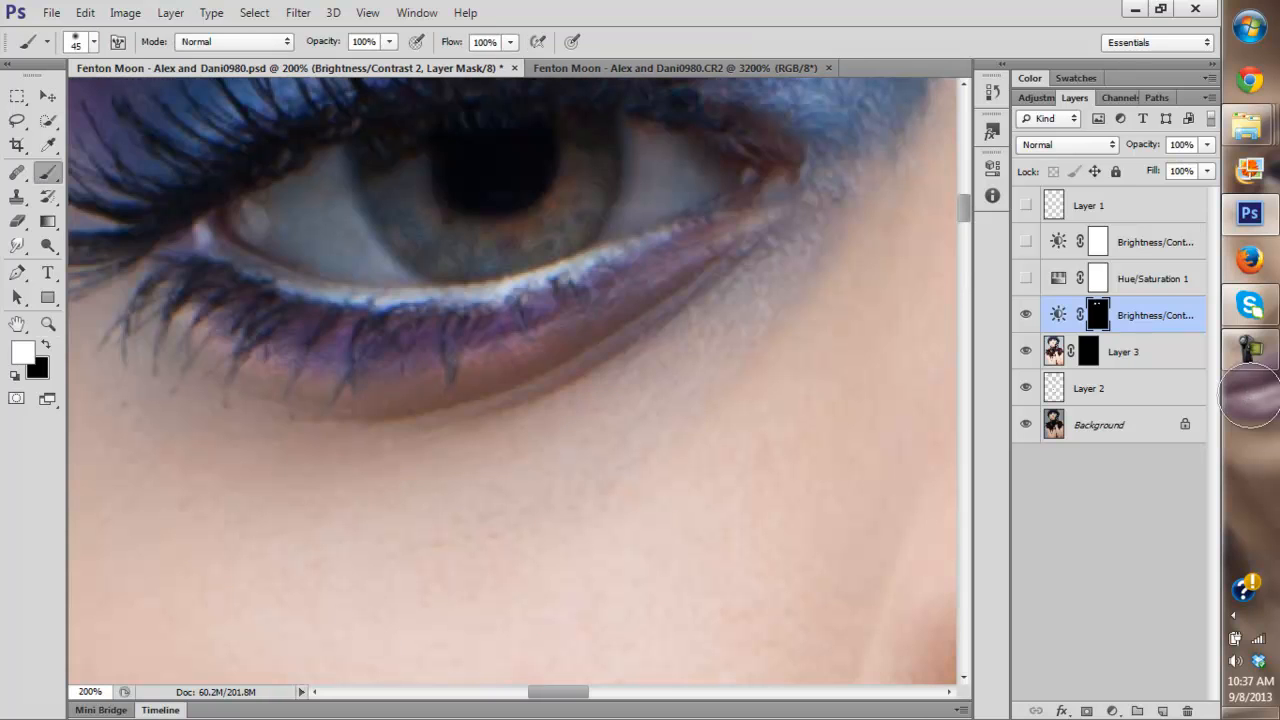
right_click(351, 290)
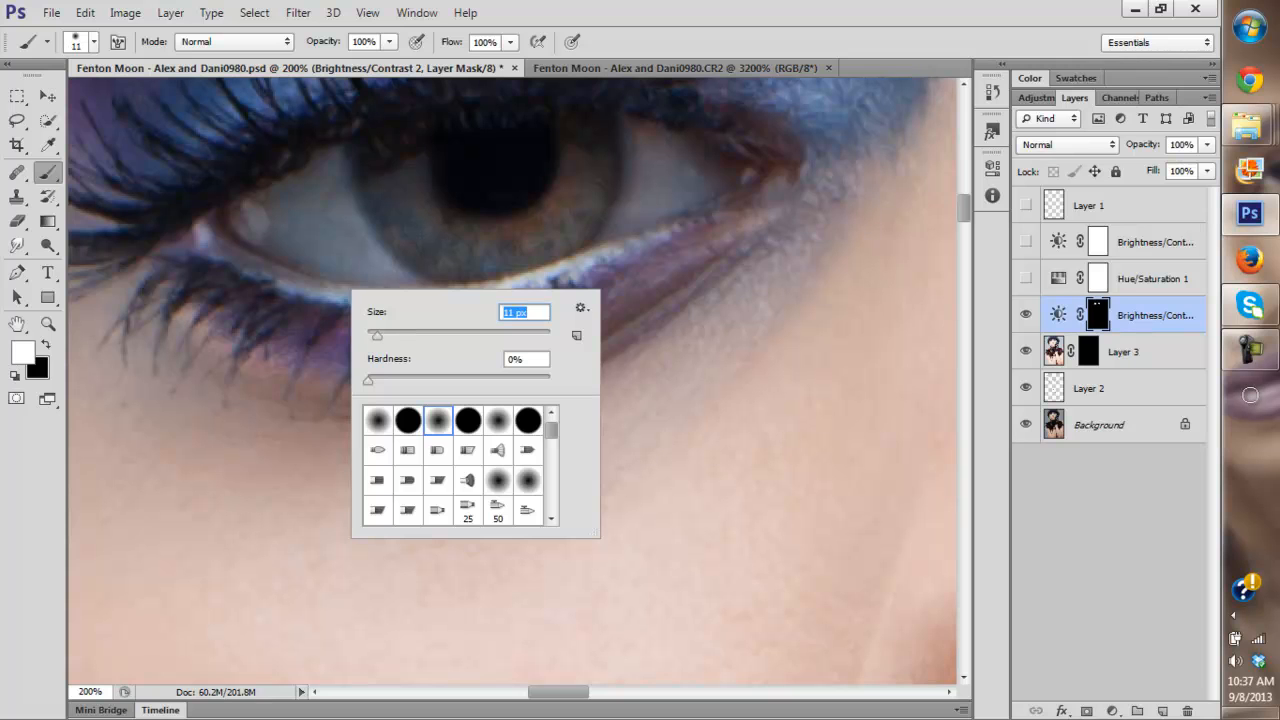
text(11)
key(Return)
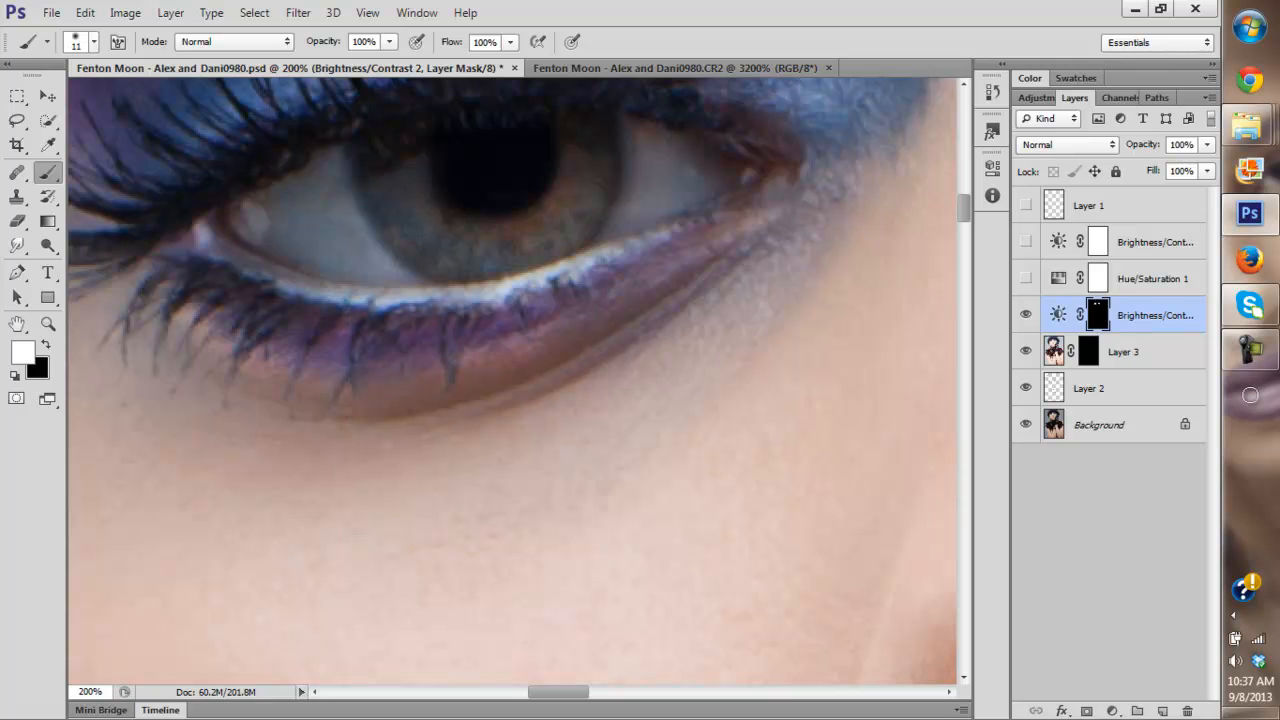
key(x)
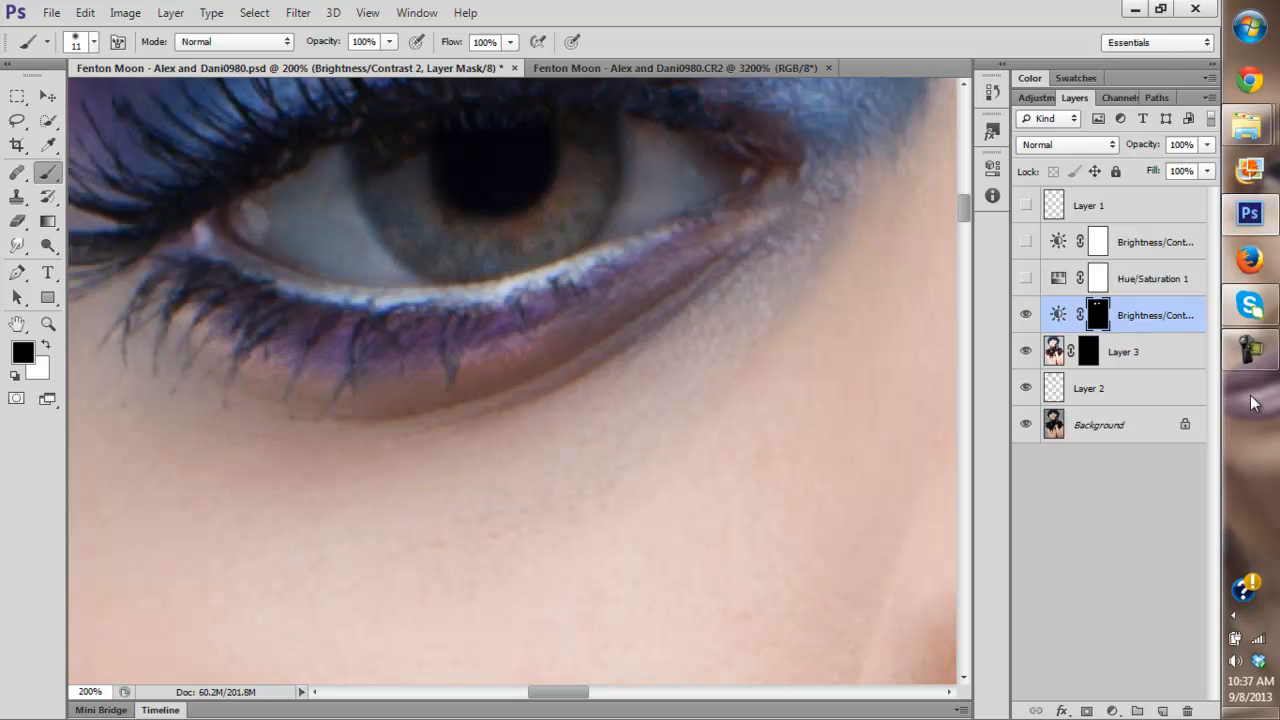
right_click(243, 356)
text(28)
key(Return)
mouse_move(202, 332)
mouse_down()
mouse_move(254, 369)
mouse_move(286, 372)
mouse_up()
mouse_move(466, 358)
mouse_down()
mouse_move(536, 338)
mouse_move(283, 361)
mouse_move(190, 314)
mouse_up()
Mask the adjustment off the skin beneath the model's left lower lashes using the same 28 px black brush.
drag(558, 692, 672, 692)
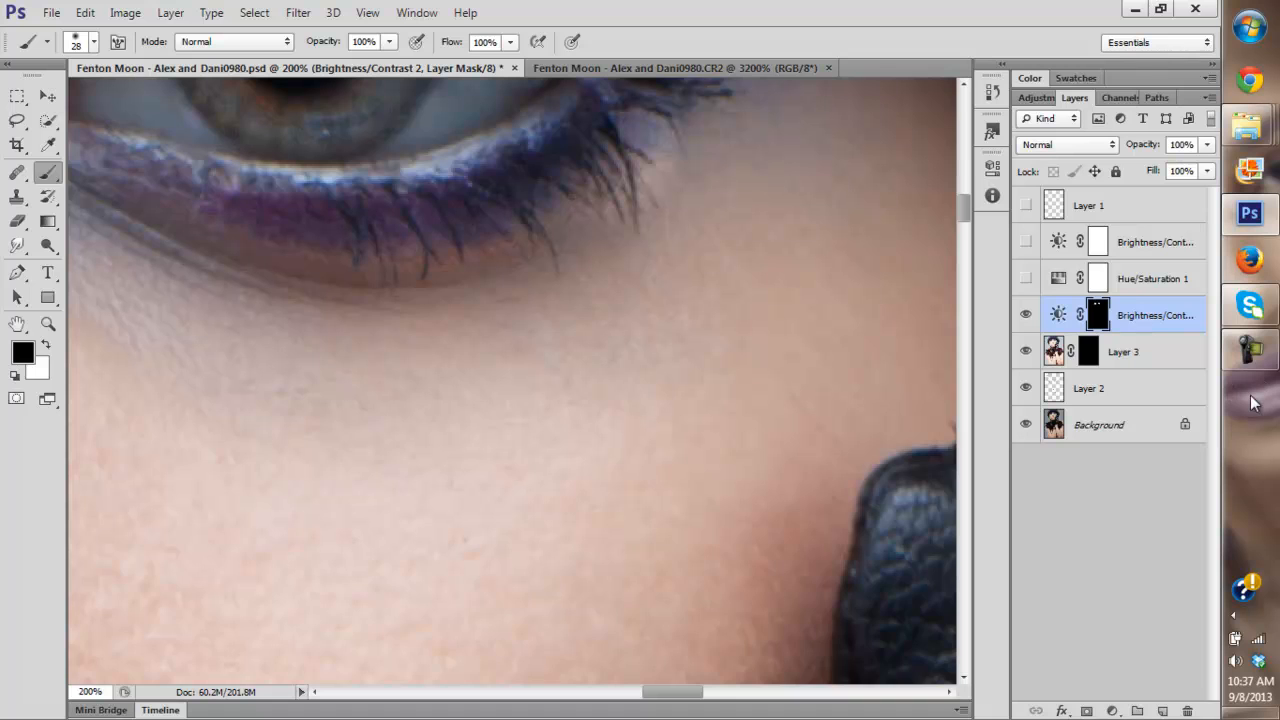
scroll(669, 354, up, 3)
mouse_move(634, 382)
mouse_down()
mouse_move(652, 330)
mouse_move(584, 404)
mouse_up()
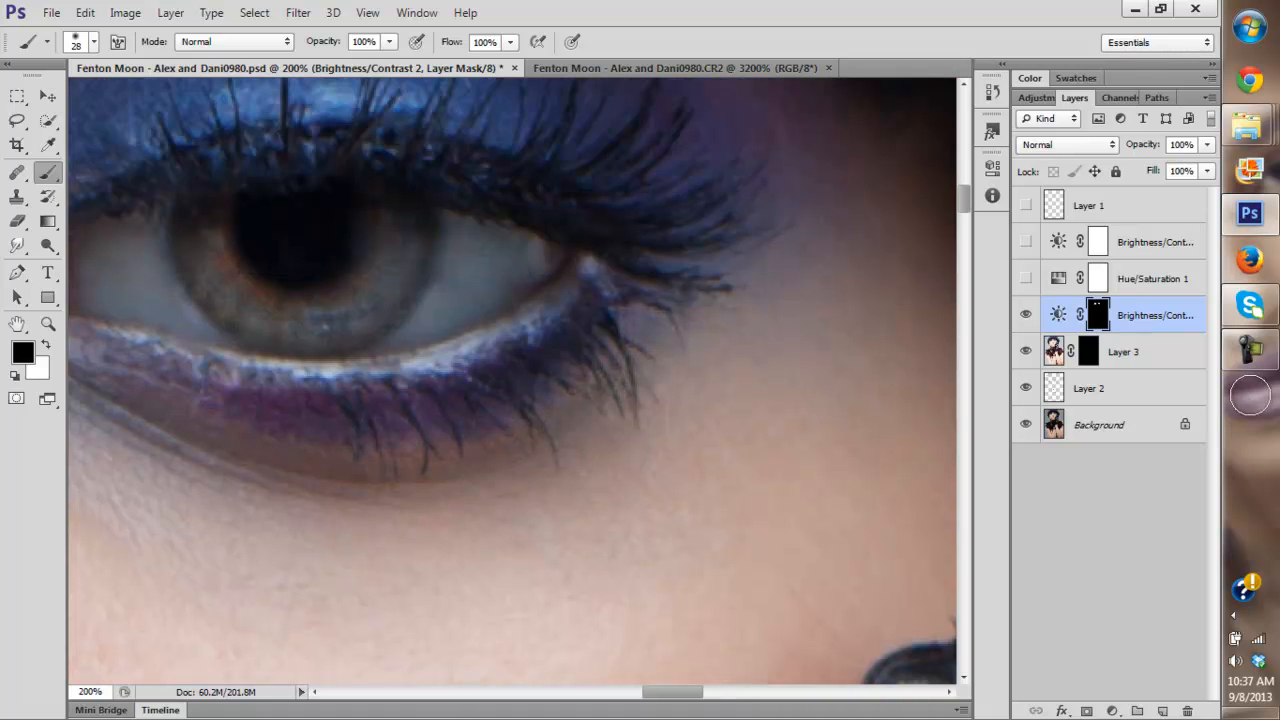
Choose white and a 63 px brush, and examine the eyeshadow edges of both eyes up close.
key(x)
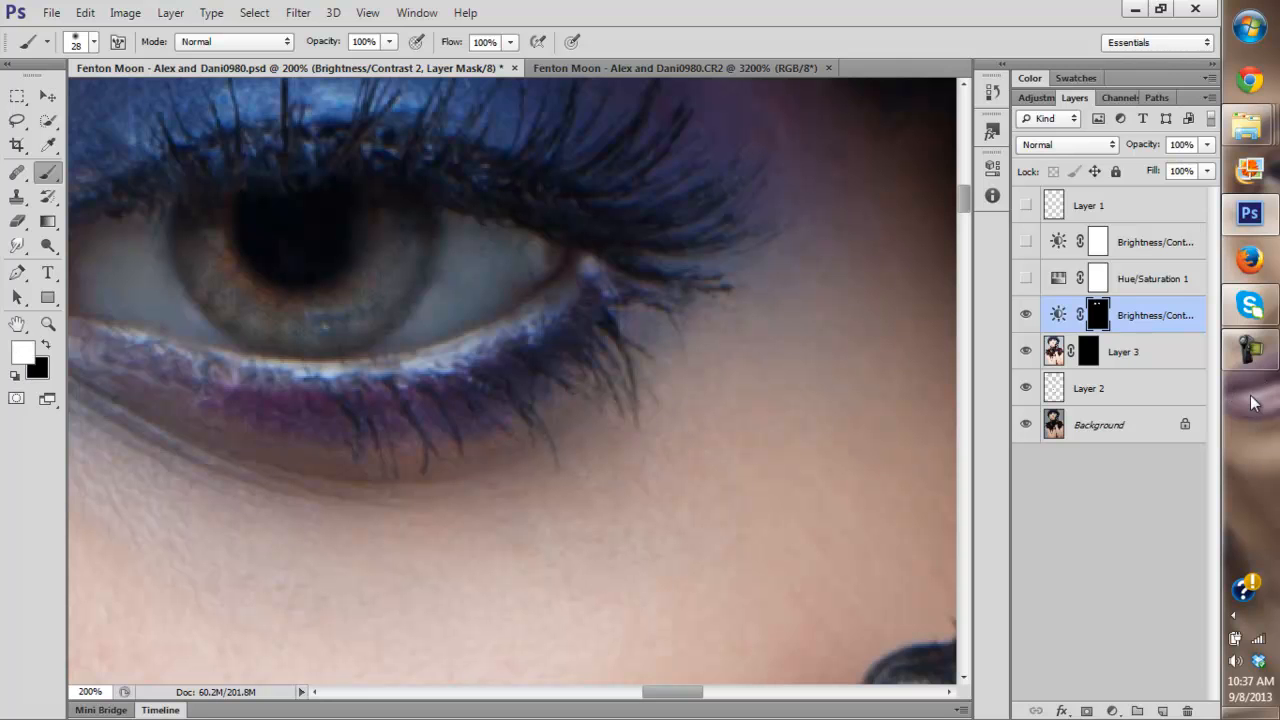
scroll(625, 422, up, 5)
right_click(625, 422)
click(683, 467)
key(Return)
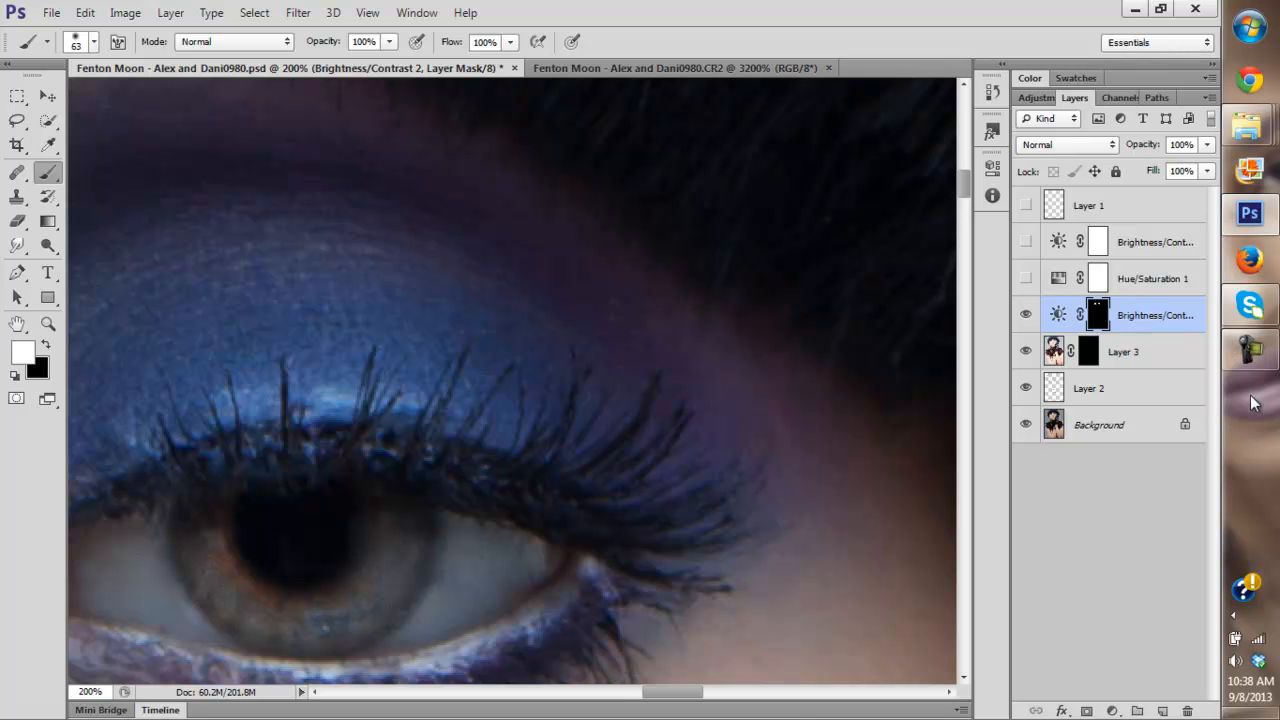
scroll(1253, 402, left, 10)
scroll(1253, 402, right, 1)
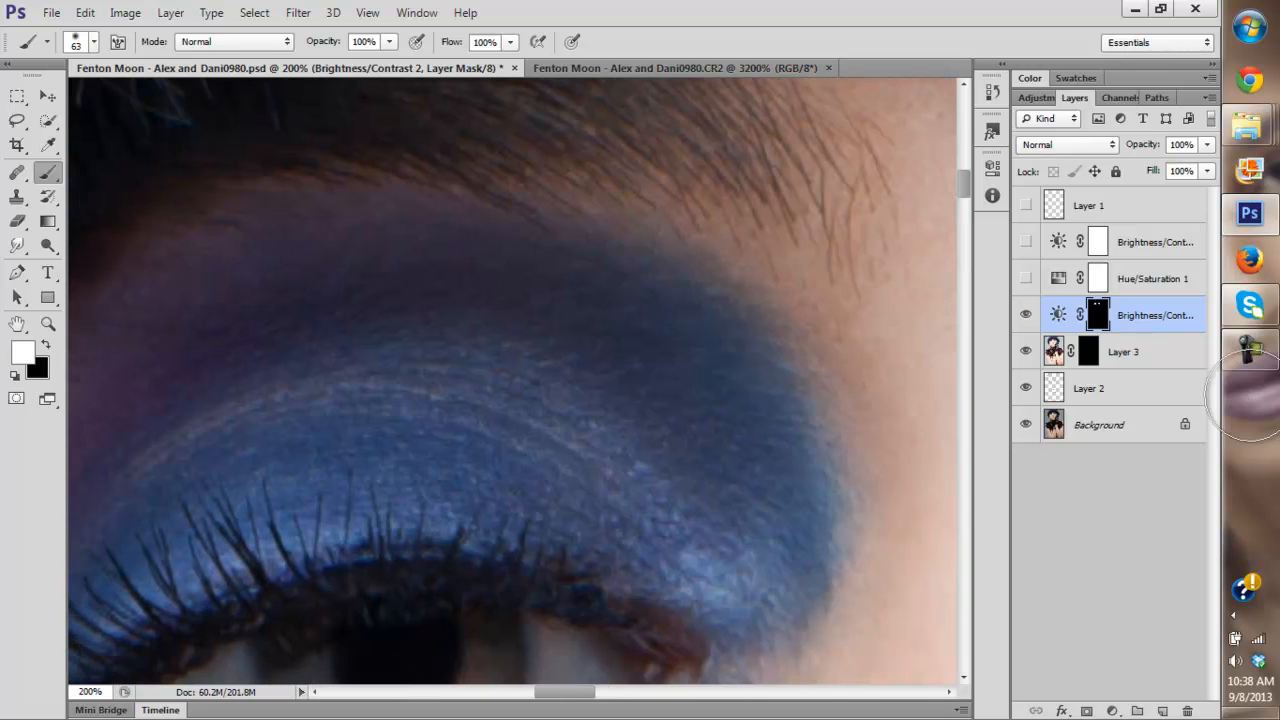
scroll(1250, 402, down, 8)
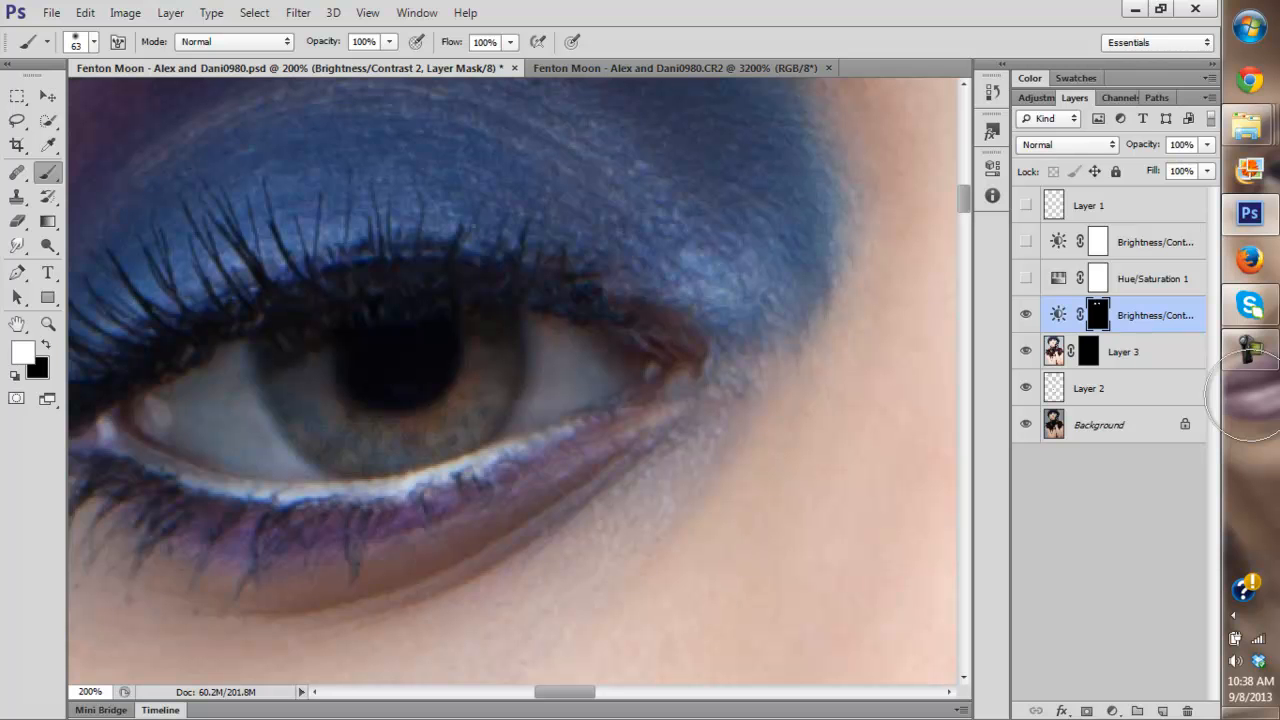
Switch to the raw Alex and Dani0980.CR2 document and close it without saving.
key(z)
key(ctrl+Tab)
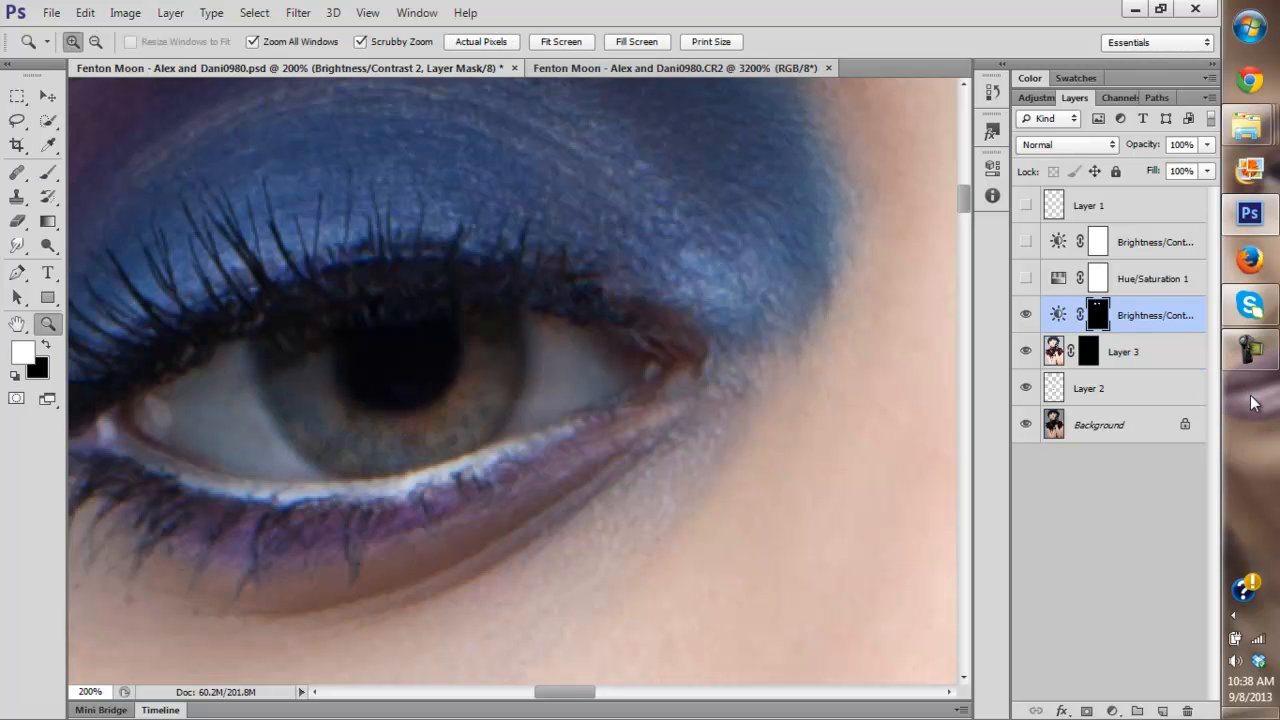
key(ctrl+0)
key(ctrl+plus)
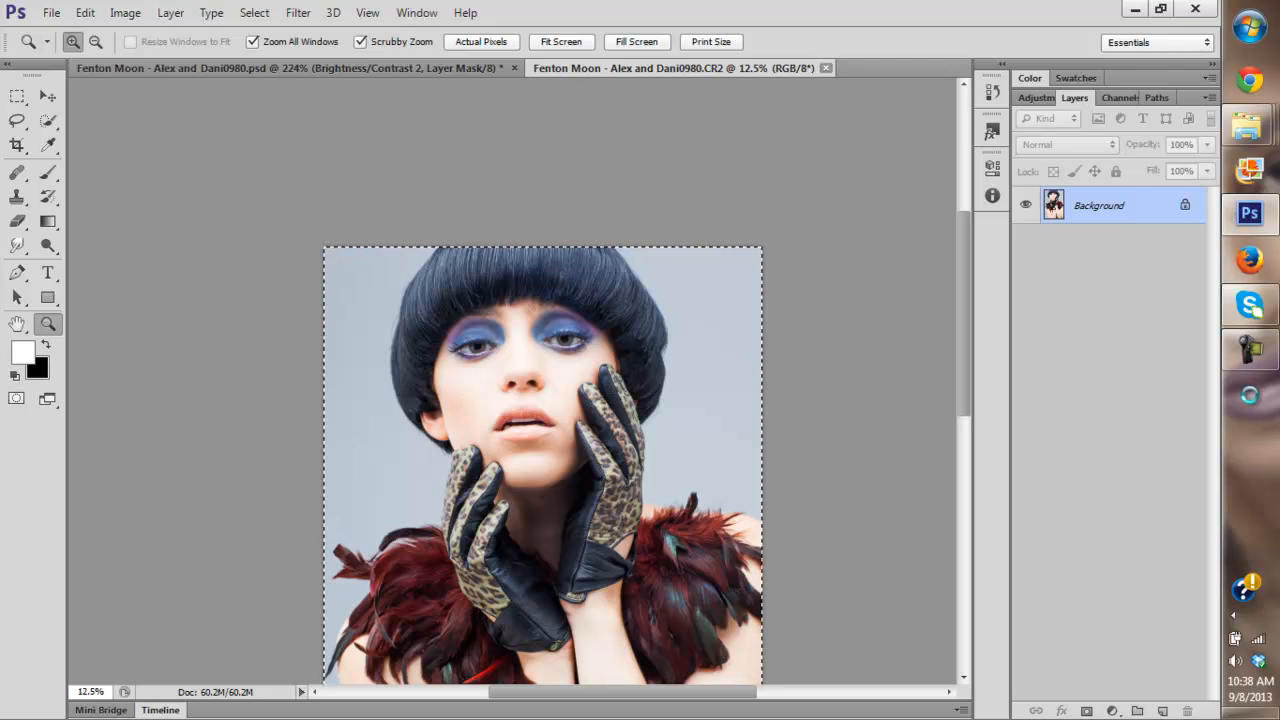
key(ctrl+w)
key(n)
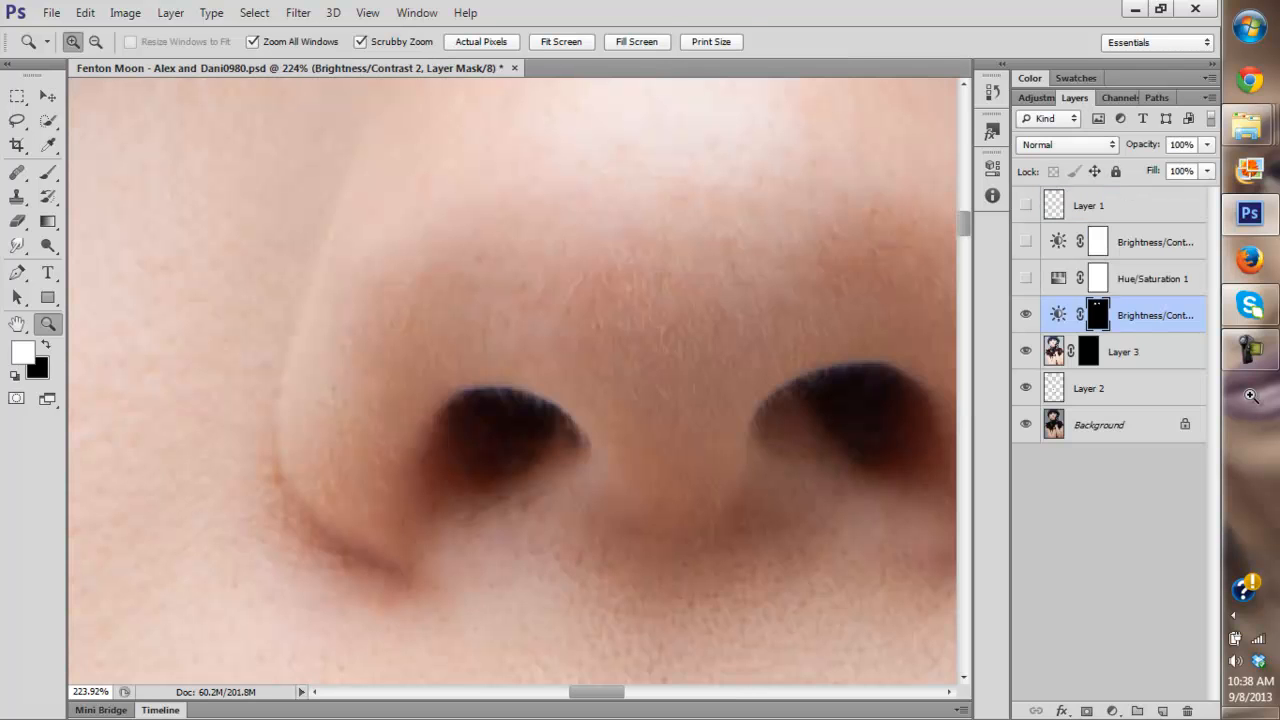
Compare the whole portrait with the Brightness/Contrast 2 eyeshadow adjustment hidden and shown.
key(ctrl+0)
key(ctrl+minus)
key(ctrl+comma)
key(ctrl+comma)
key(ctrl+comma)
key(ctrl+comma)
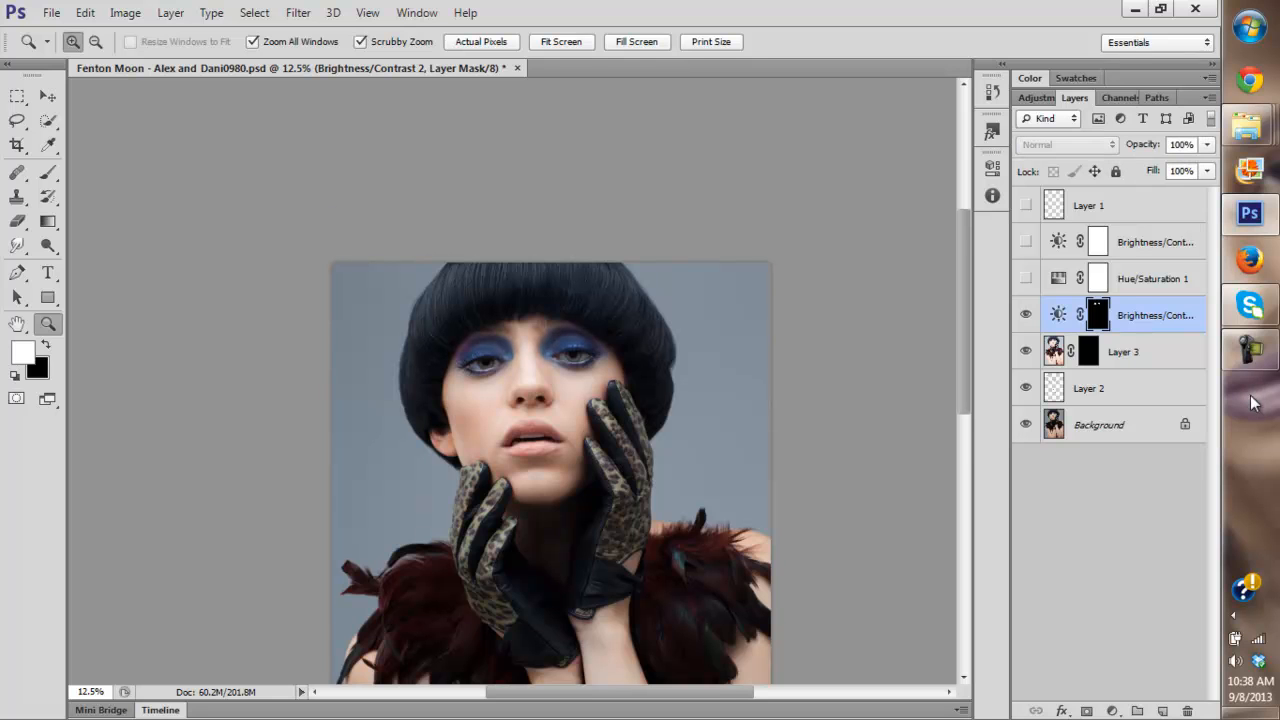
scroll(1254, 403, down, 3)
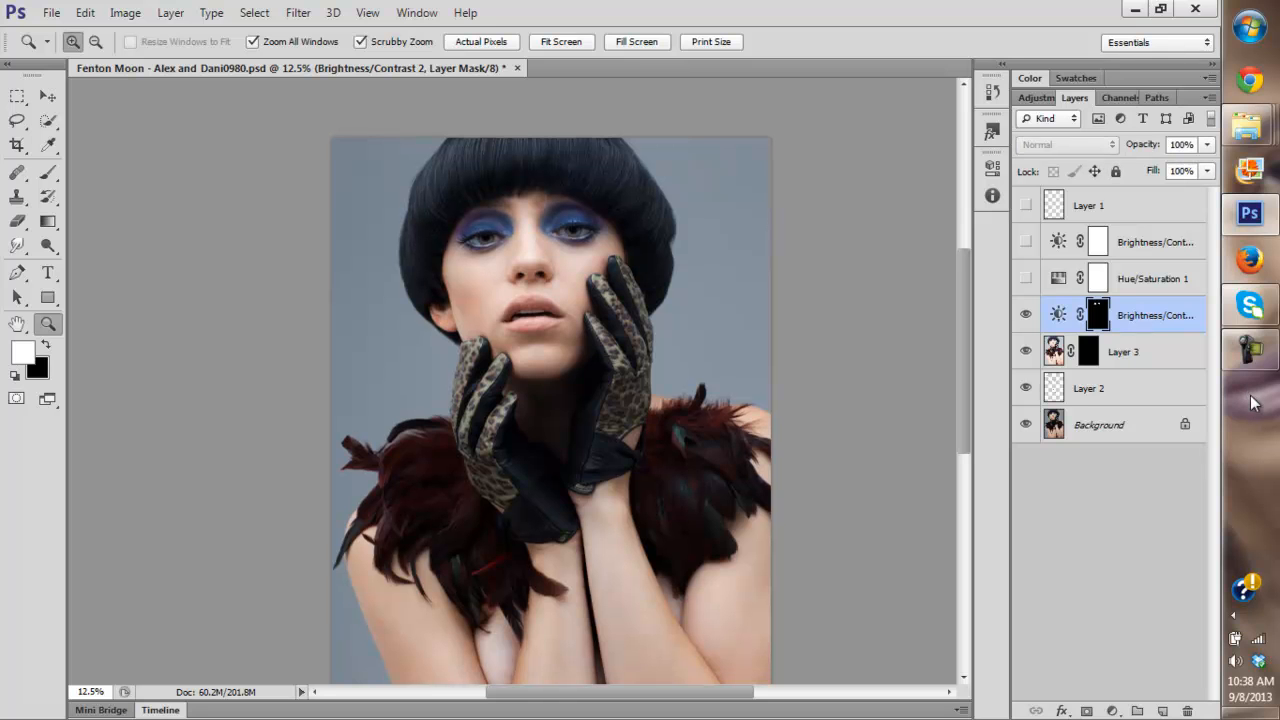
scroll(1254, 403, down, 1)
key(ctrl+0)
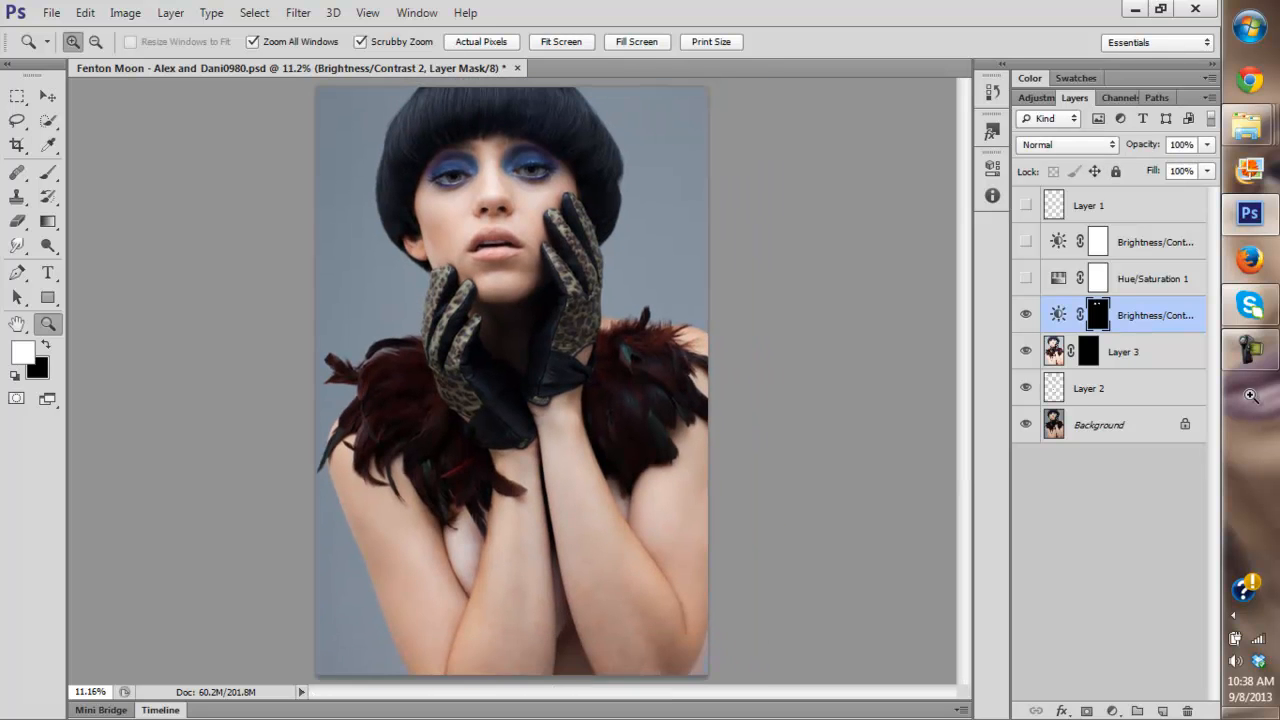
key(ctrl+comma)
key(ctrl+comma)
key(ctrl+comma)
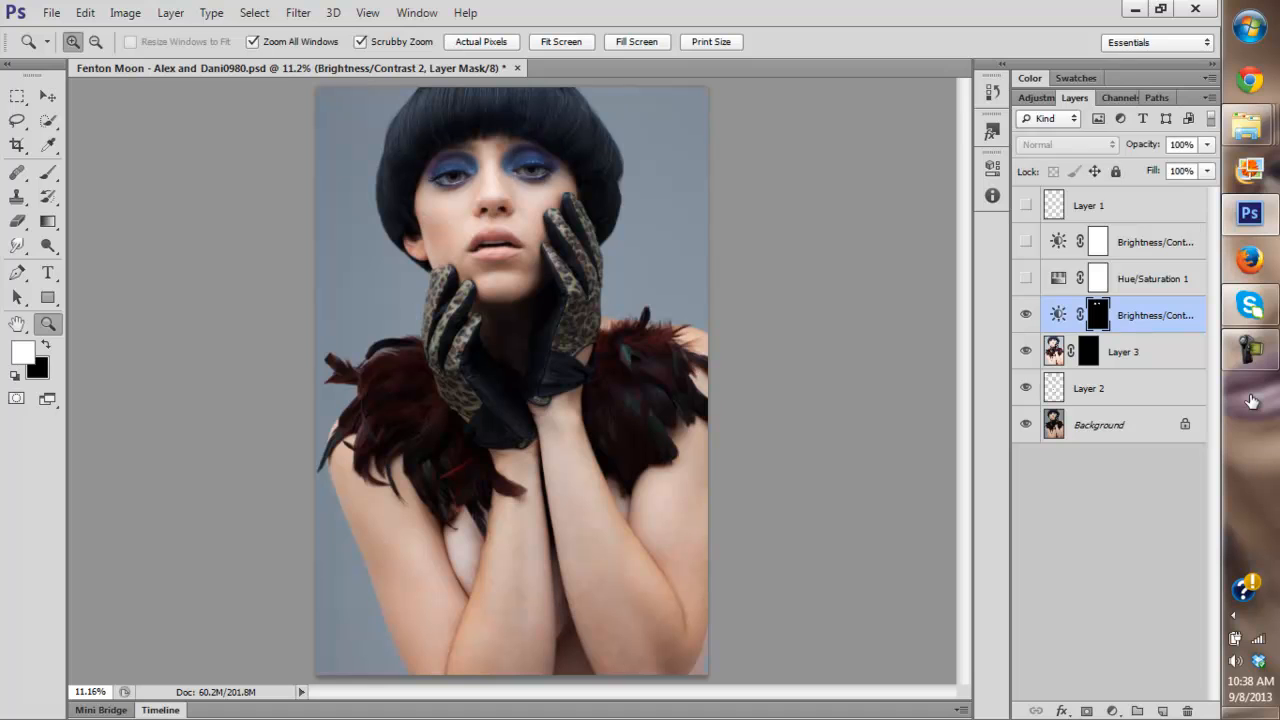
key(ctrl+comma)
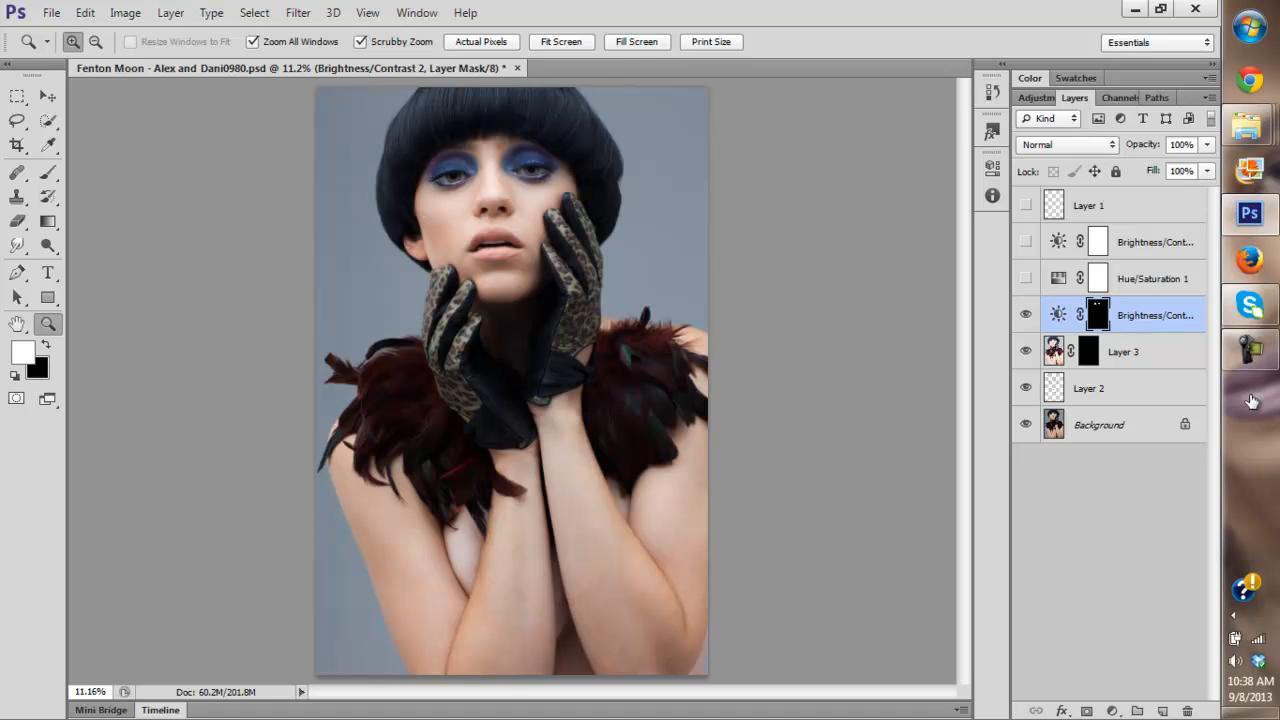
Show the Hue/Saturation 1 and upper Brightness/Contrast layers, and add a grey Soft Light "dodge & burn" layer directly above Brightness/Contrast 2.
key(alt+shift+bracketright)
click(1026, 278)
click(1152, 279)
click(1026, 242)
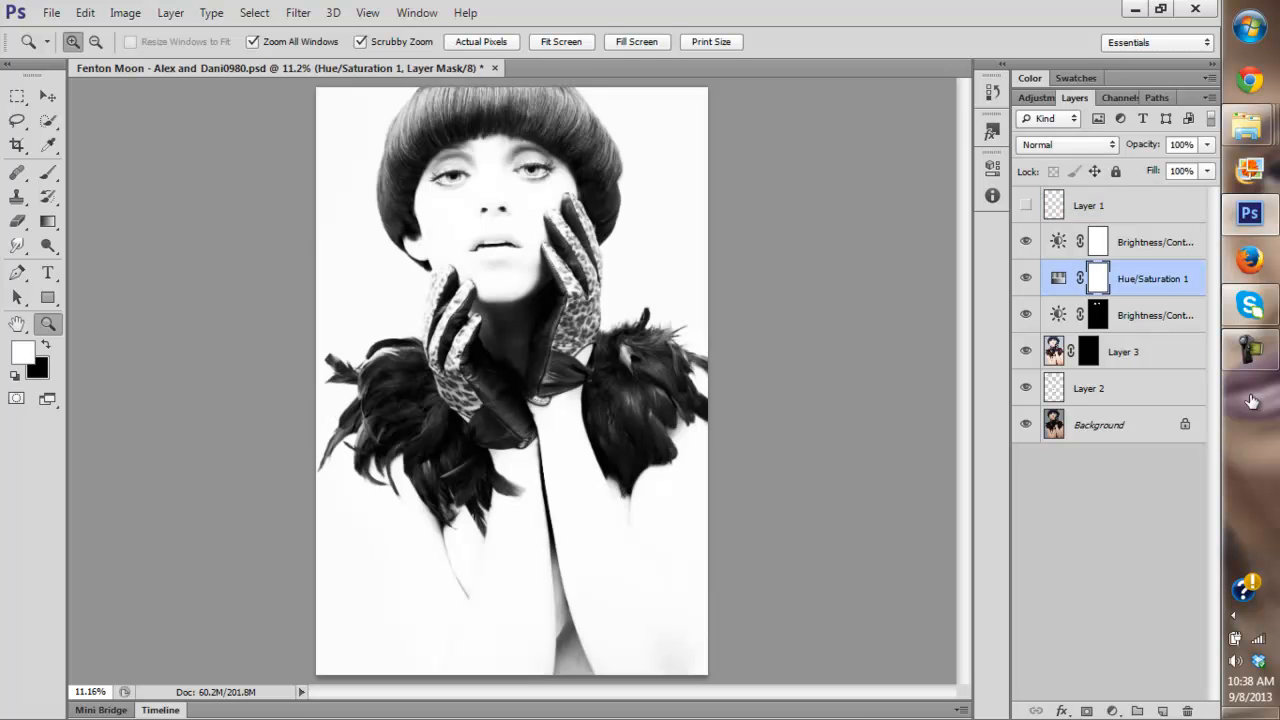
key(alt+bracketleft)
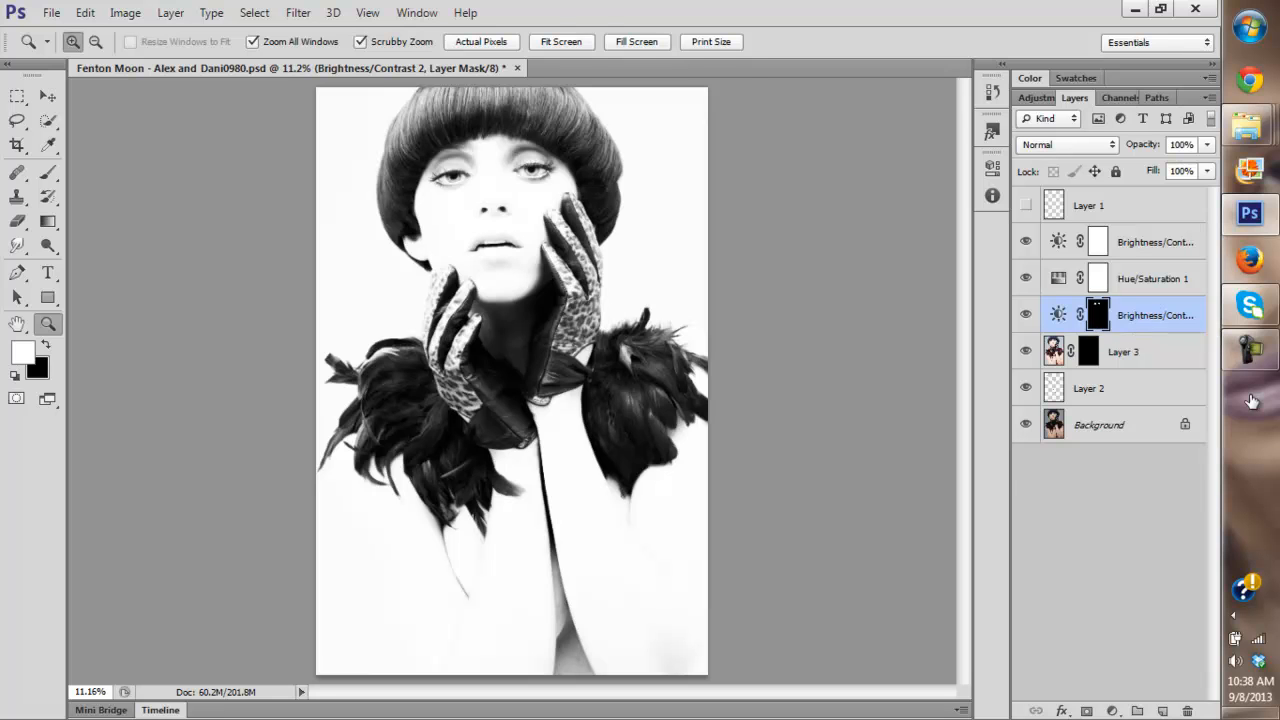
key(F2)
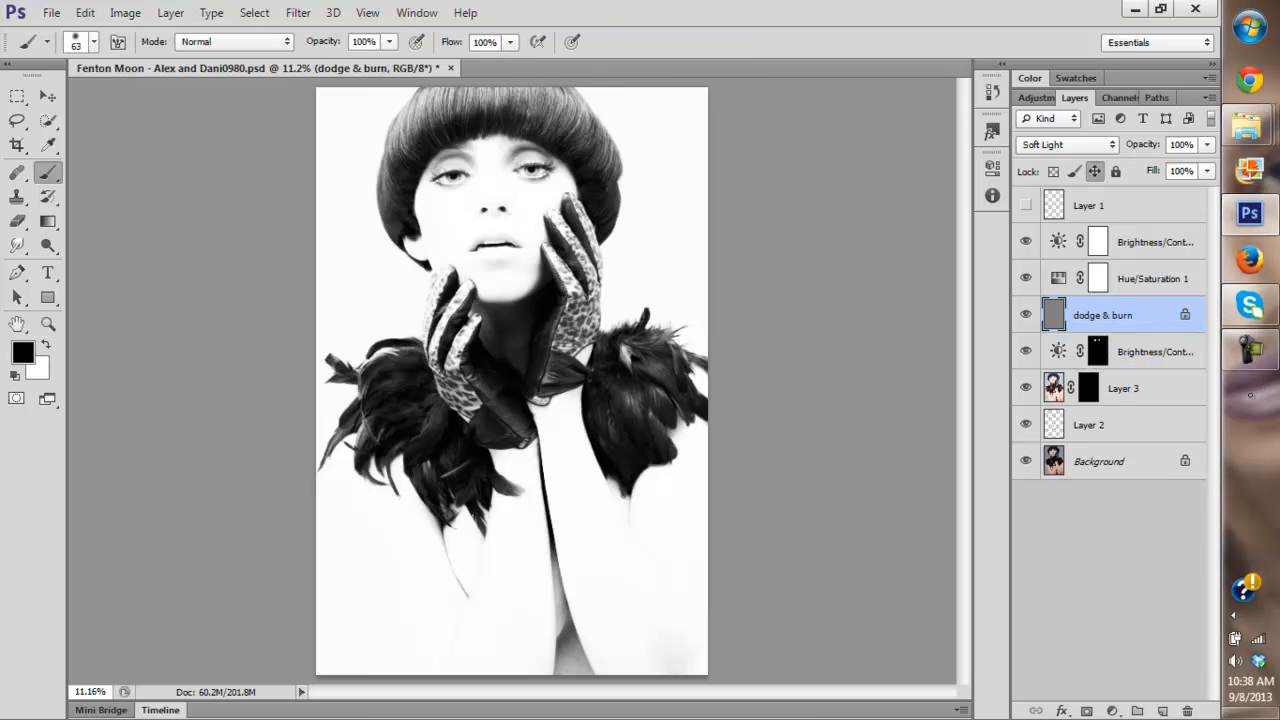
Add a Curves adjustment above Brightness/Contrast 1 with highlights raised and shadows lowered, and compare the gloves and neck with it off and on.
key(z)
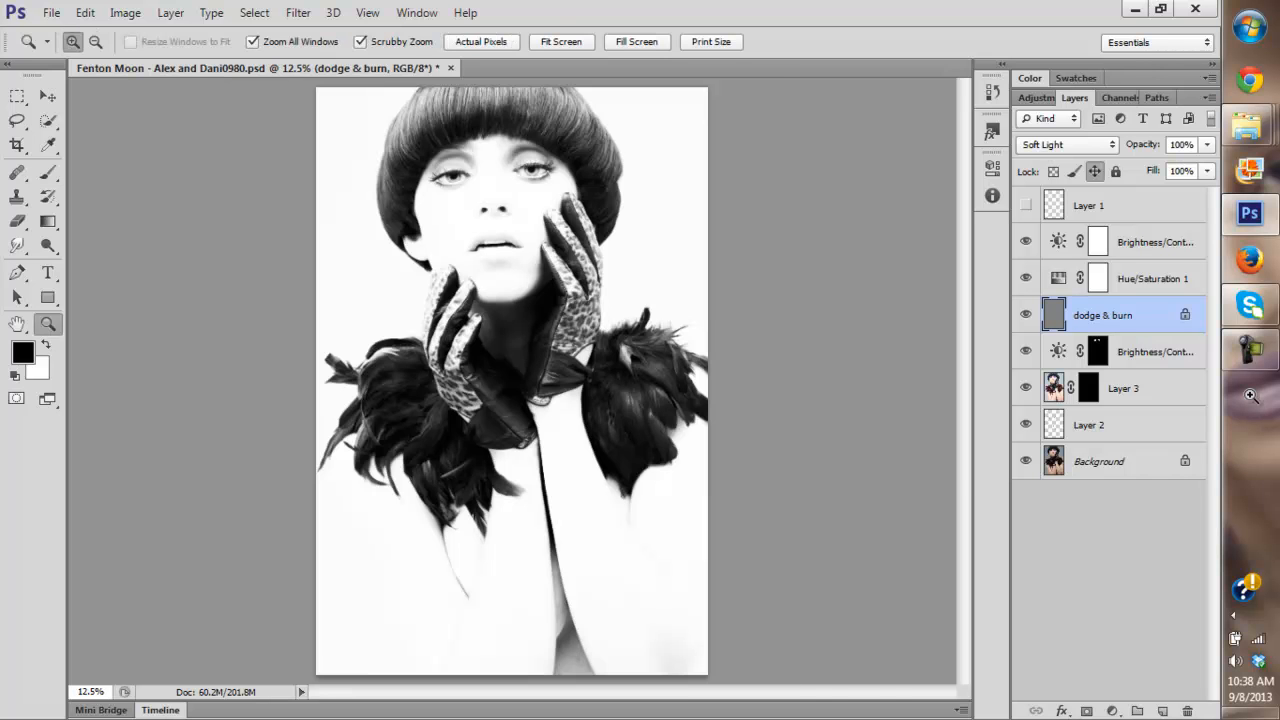
key(ctrl+plus)
key(ctrl+plus)
key(ctrl+plus)
key(ctrl+plus)
key(ctrl+plus)
scroll(512, 381, right, 3)
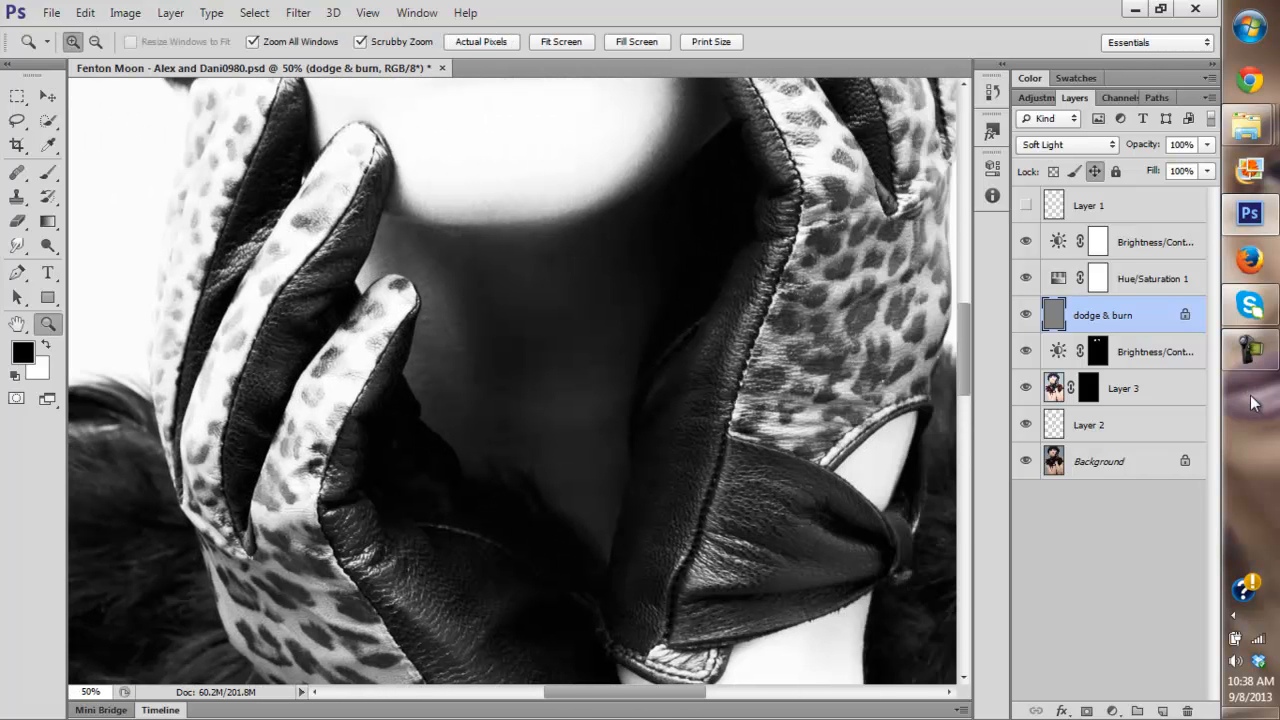
scroll(512, 381, up, 3)
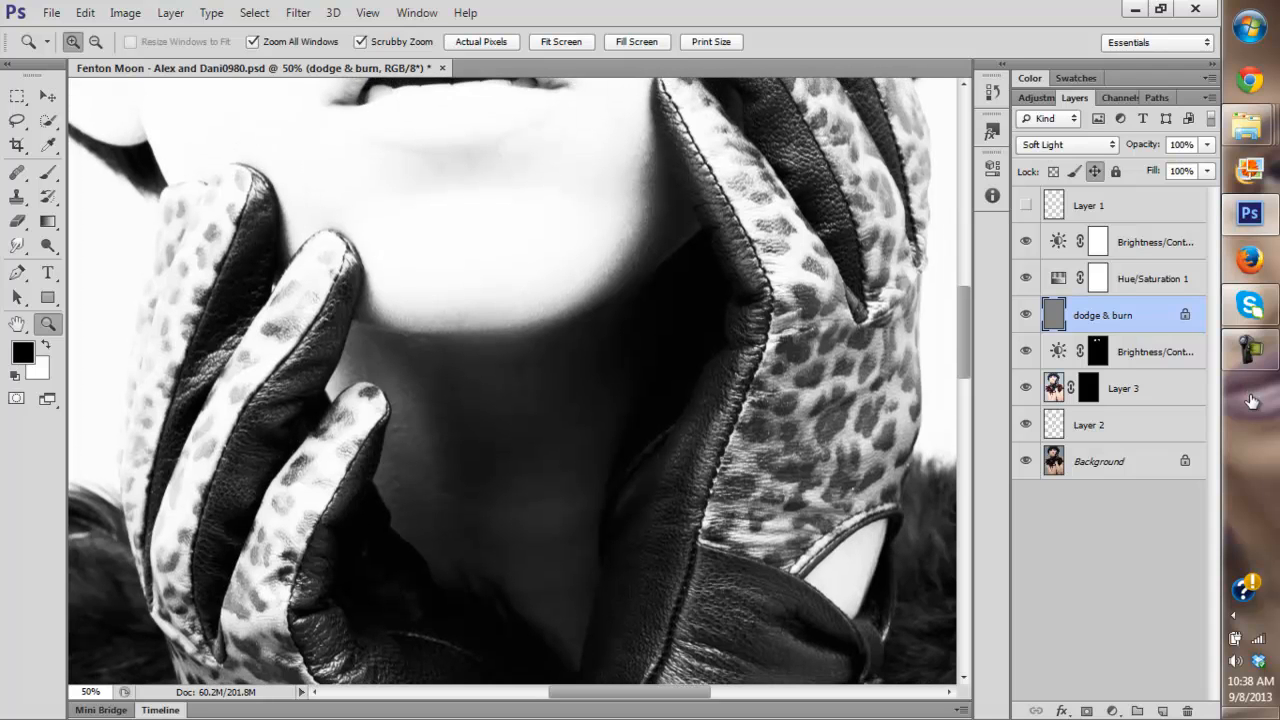
double_click(1058, 242)
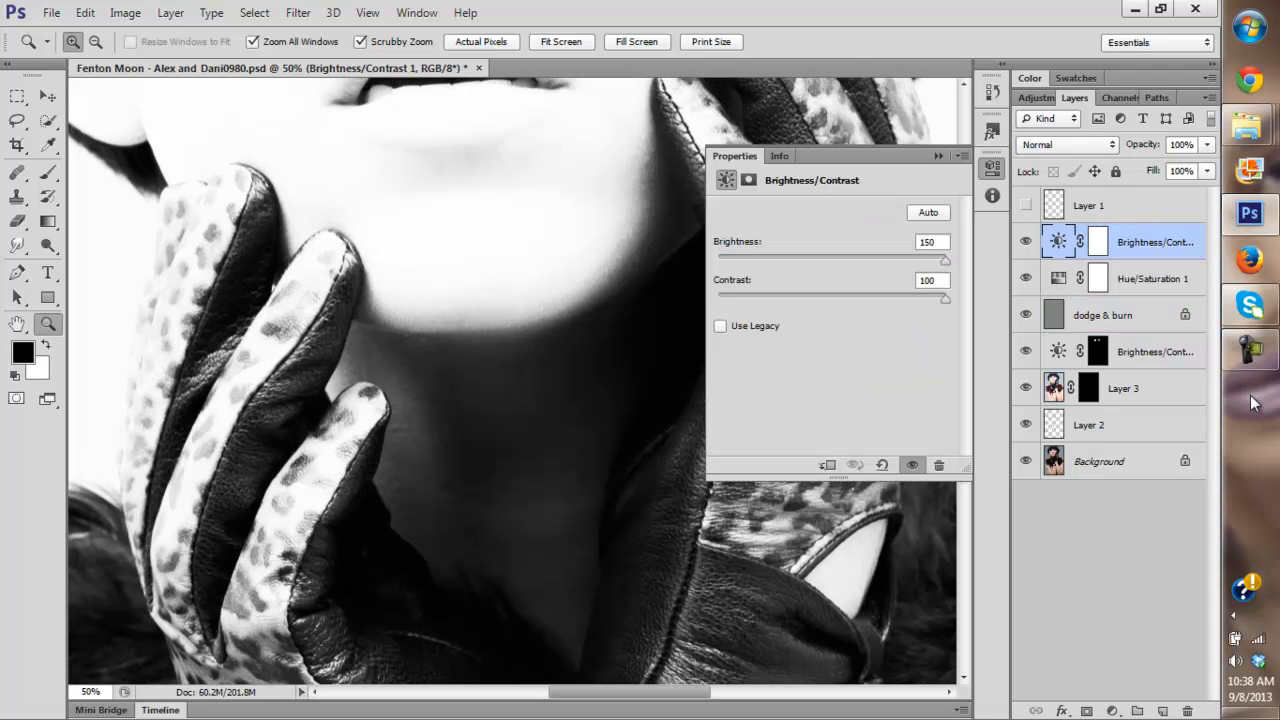
click(1112, 711)
click(1082, 411)
drag(891, 307, 891, 293)
drag(802, 397, 804, 409)
click(938, 156)
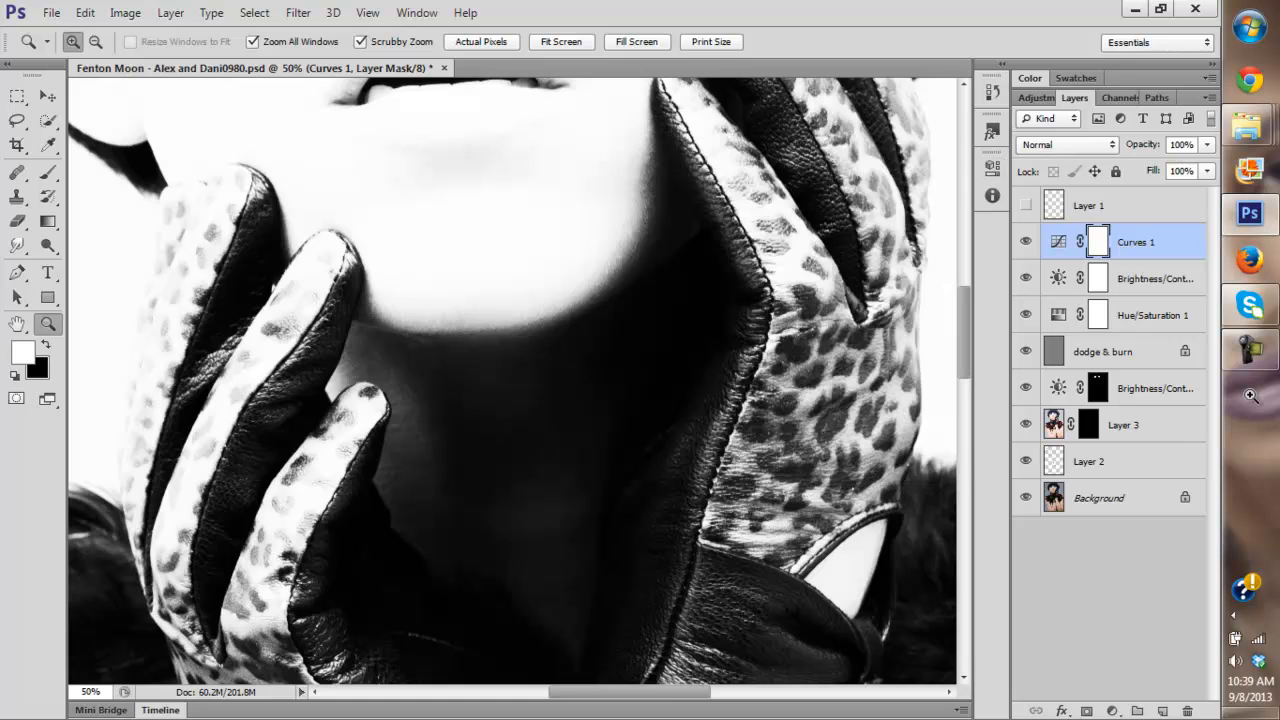
click(1026, 242)
click(1026, 242)
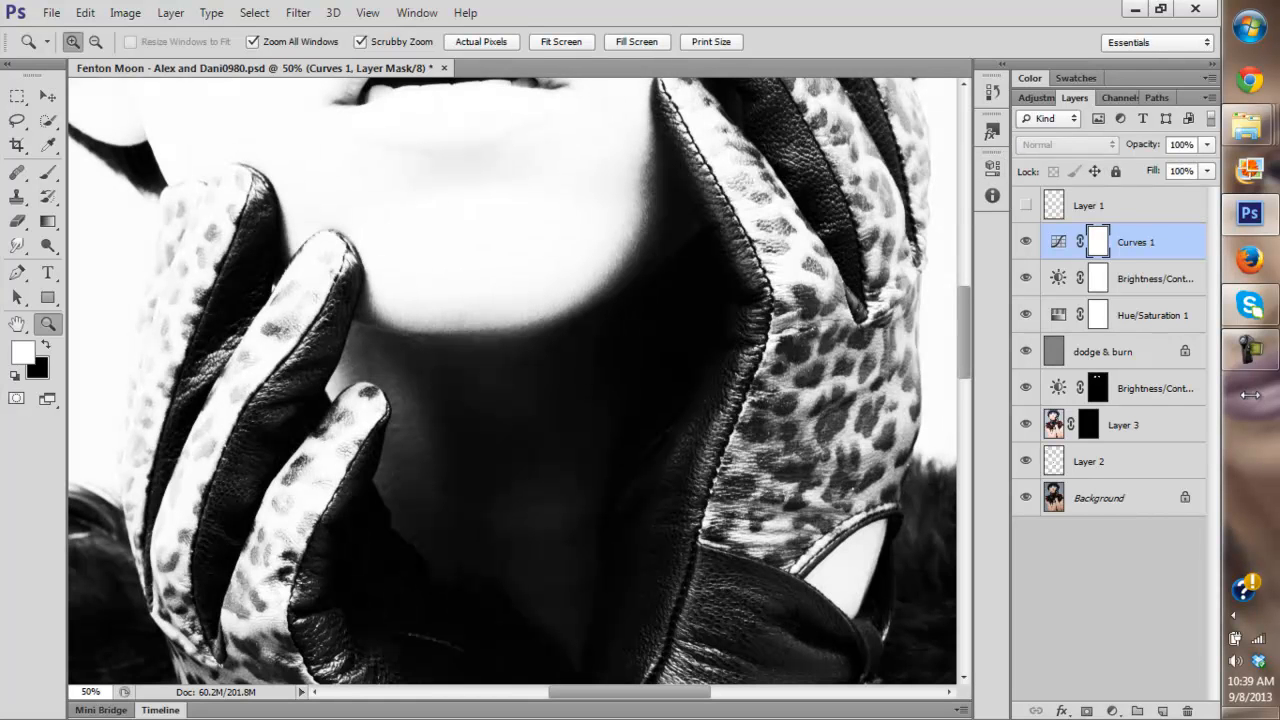
Select the dodge & burn layer and set up a 15 px soft brush with 1% flow.
click(1103, 351)
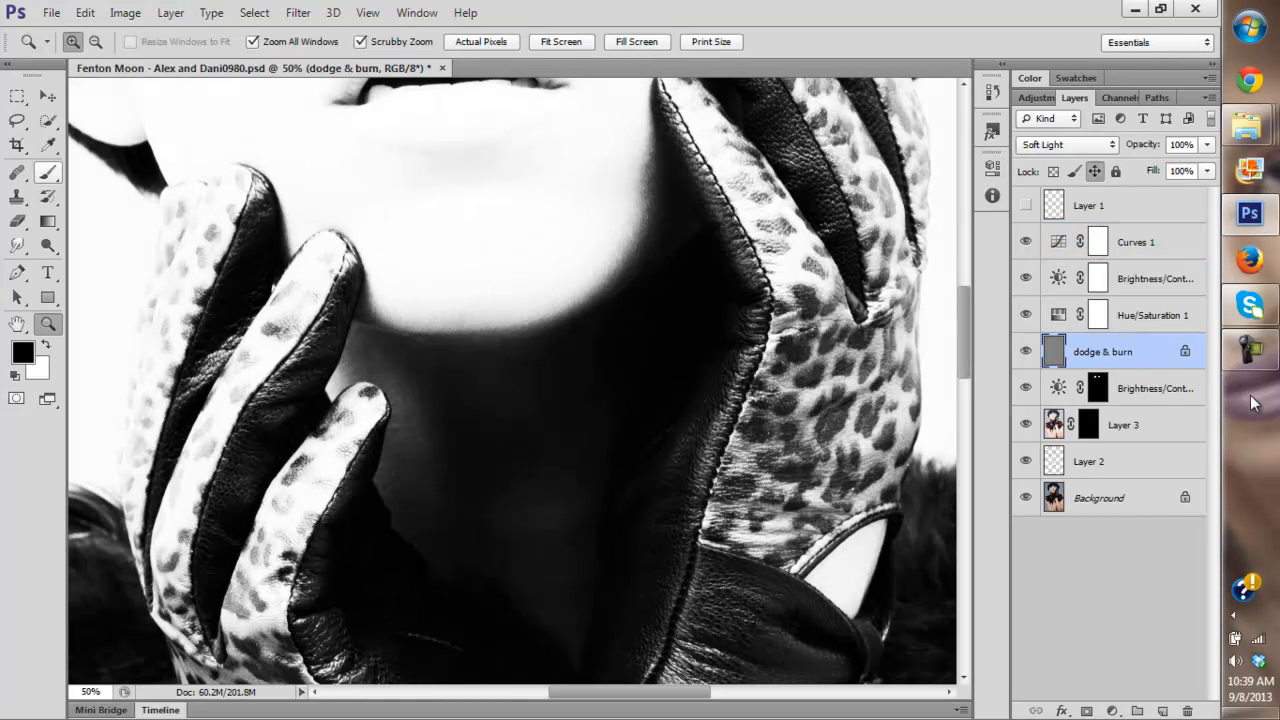
click(48, 173)
right_click(443, 417)
drag(517, 462, 473, 462)
click(510, 42)
drag(512, 64, 416, 64)
key(Return)
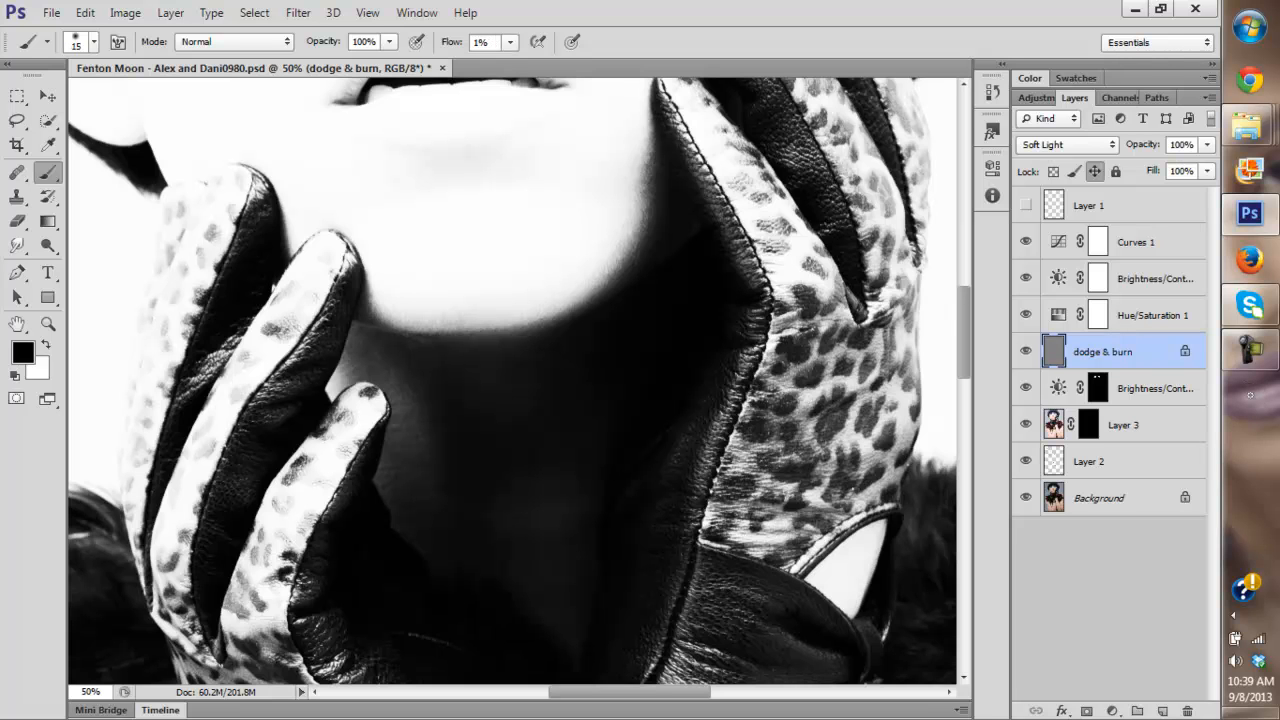
Lighten and darken uneven patches in the grey shadow wedge at the photo's lower edge, using white and black with a 35 px soft brush.
key(x)
key(x)
scroll(1254, 403, down, 15)
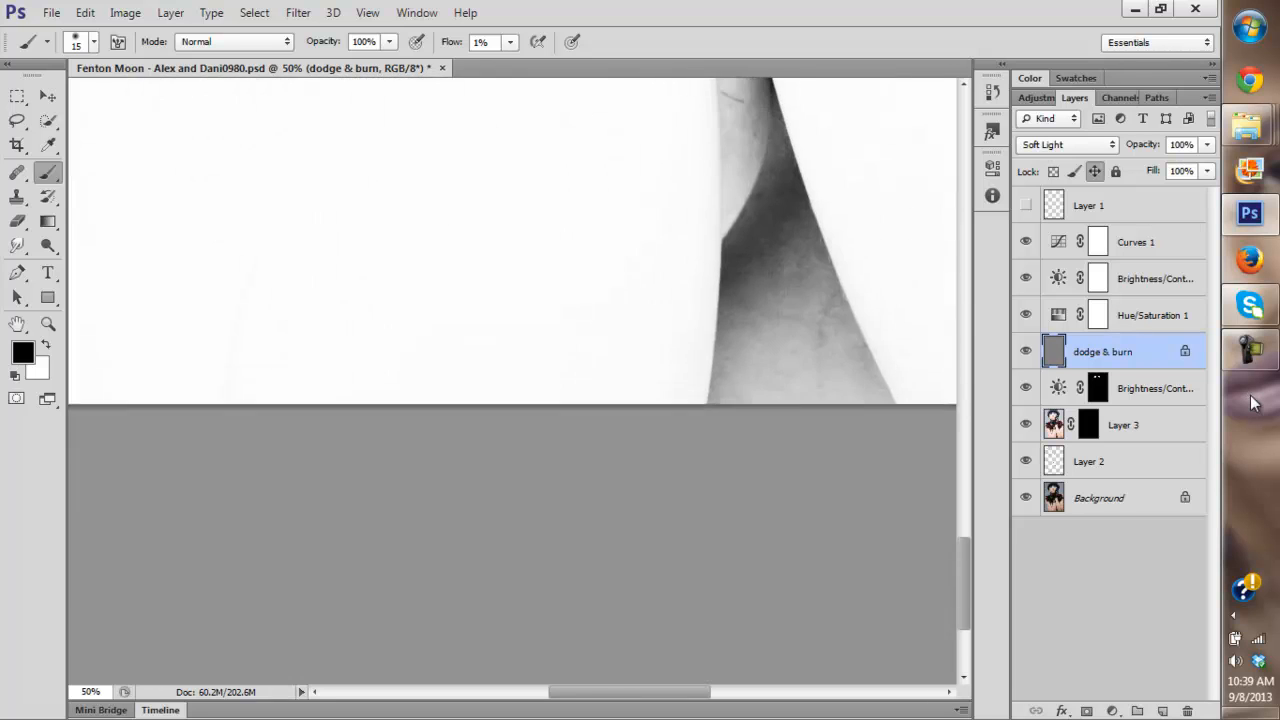
scroll(512, 380, up, 4)
right_click(861, 500)
drag(889, 517, 909, 517)
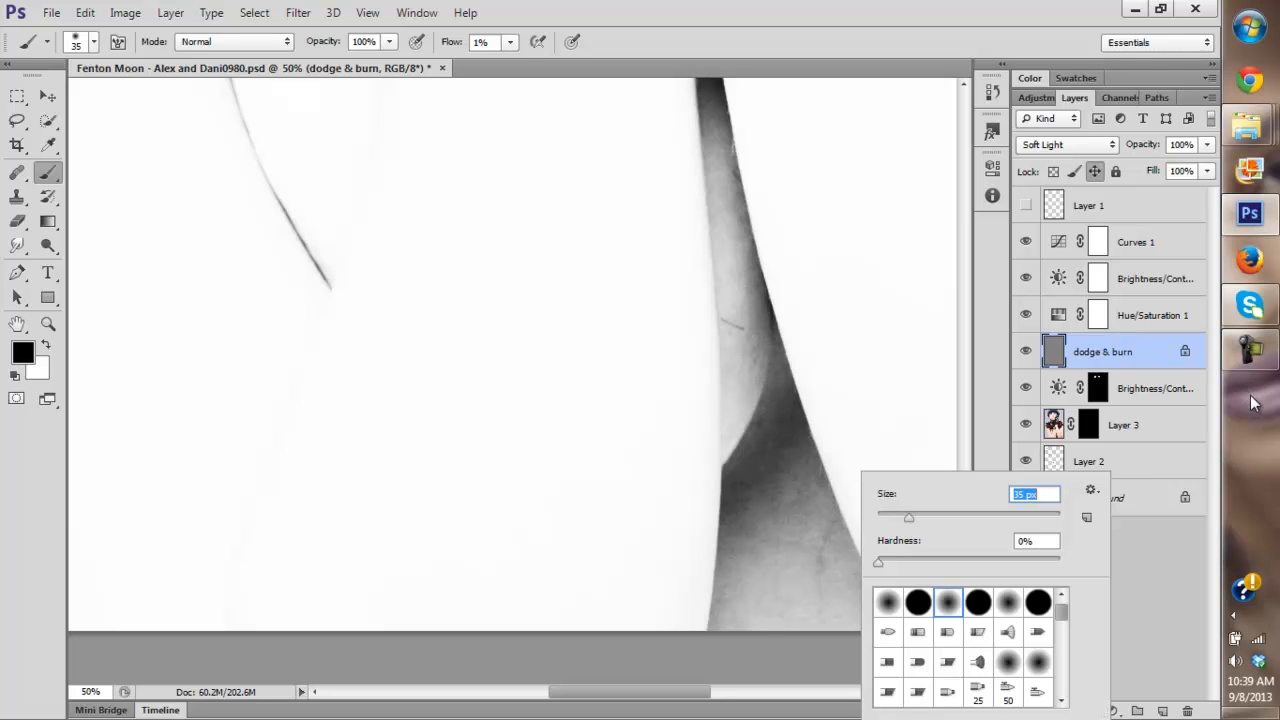
key(Return)
key(x)
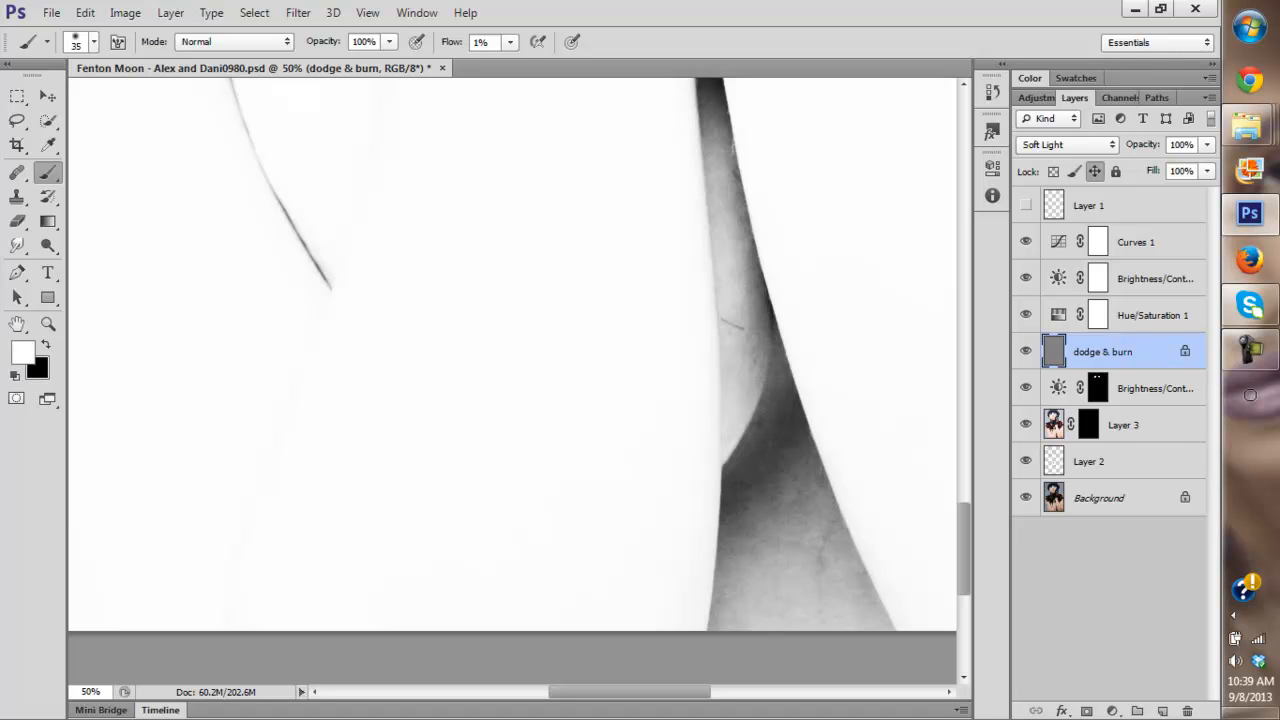
drag(823, 569, 821, 551)
key(x)
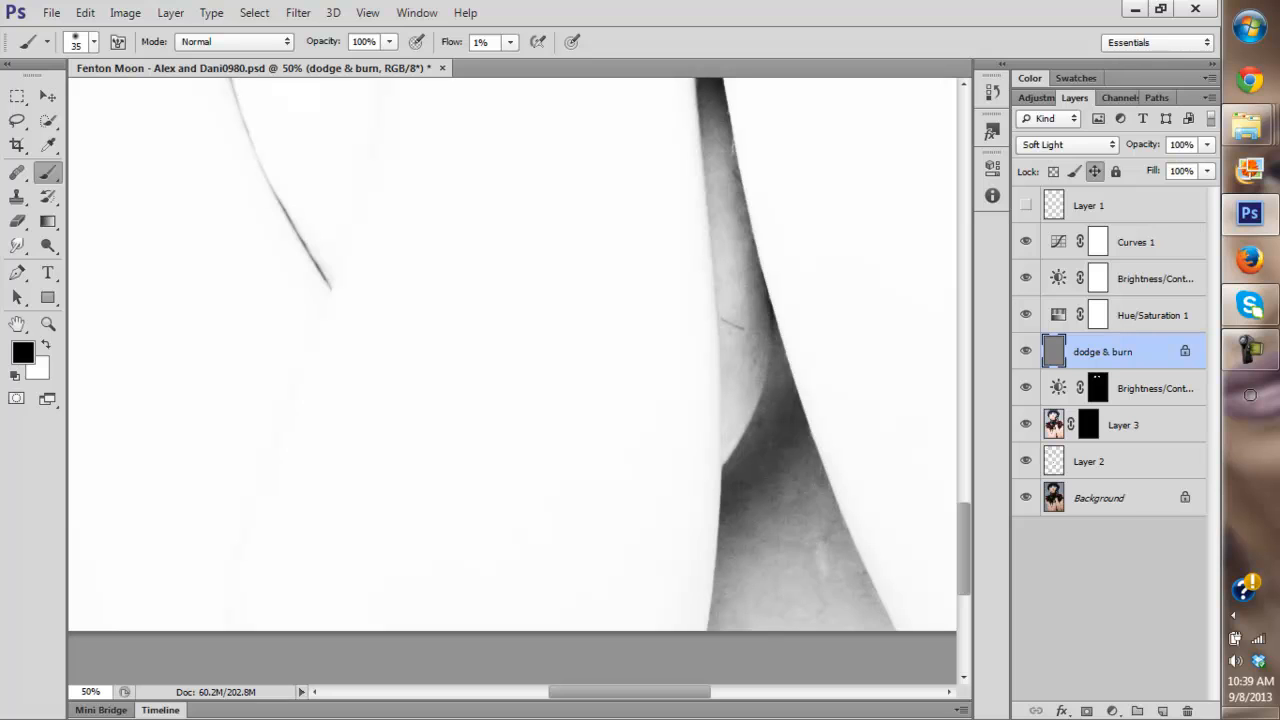
drag(823, 556, 824, 568)
key(x)
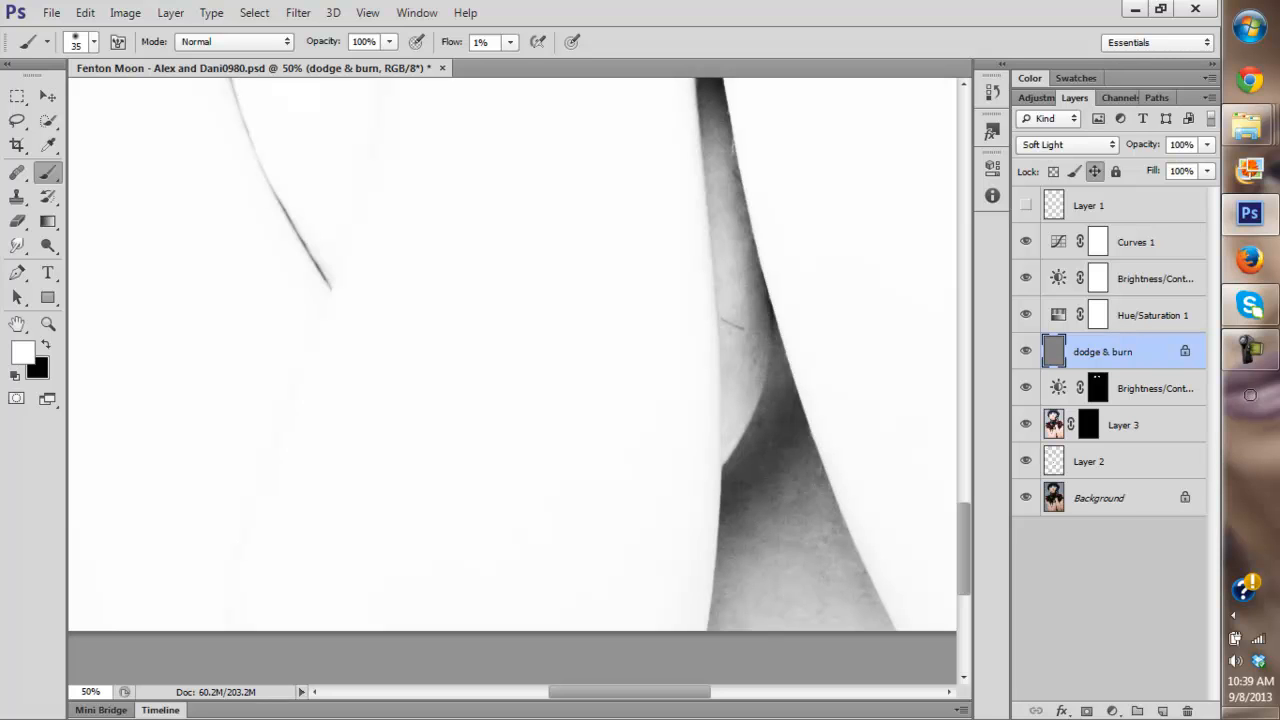
Alternate the paint colour between black and white, and set the dodge-and-burn brush size to 26 px.
key(x)
key(x)
right_click(1250, 396)
text(26)
key(Return)
Hide the Hue/Saturation 1, upper Brightness/Contrast and Curves 1 helper layers, and make Layer 2 active.
click(1026, 351)
click(1026, 461)
click(1026, 461)
click(1026, 314)
click(1026, 278)
click(1026, 241)
click(1100, 461)
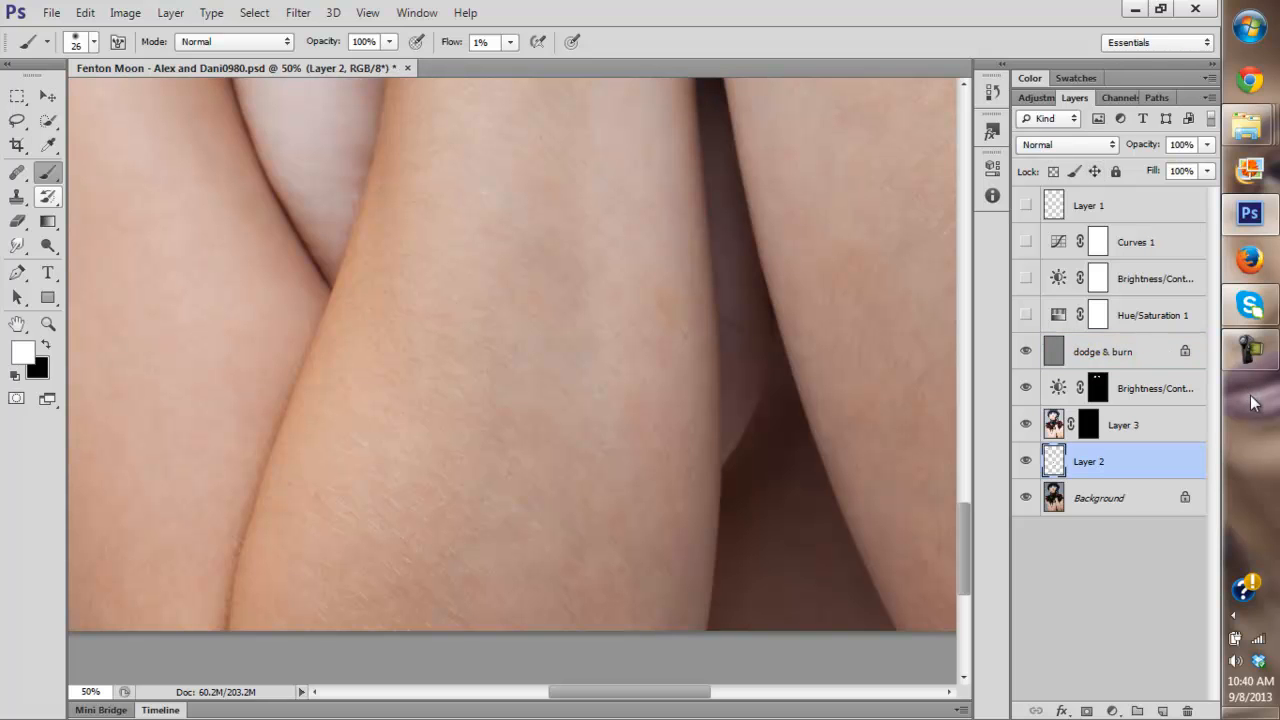
Clone out the thin dark line in the shadowed gap beside the arm on Layer 2, using a 16 px soft Clone Stamp.
click(17, 173)
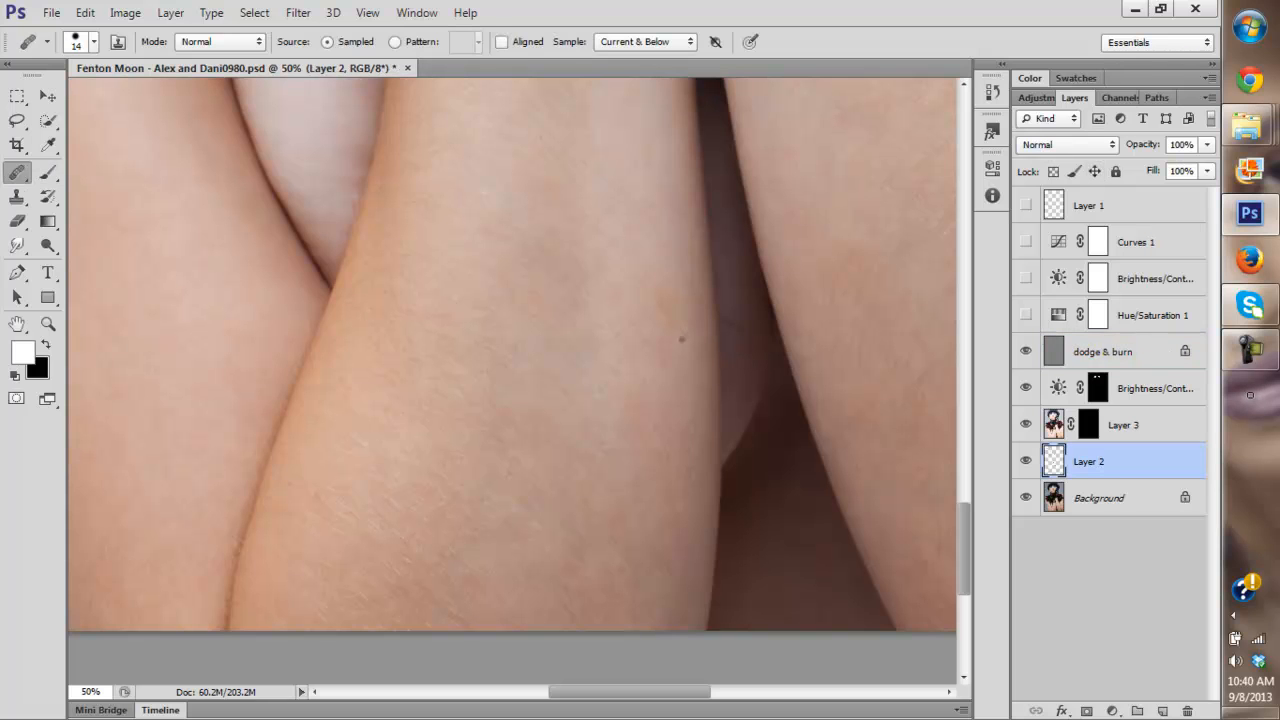
key(s)
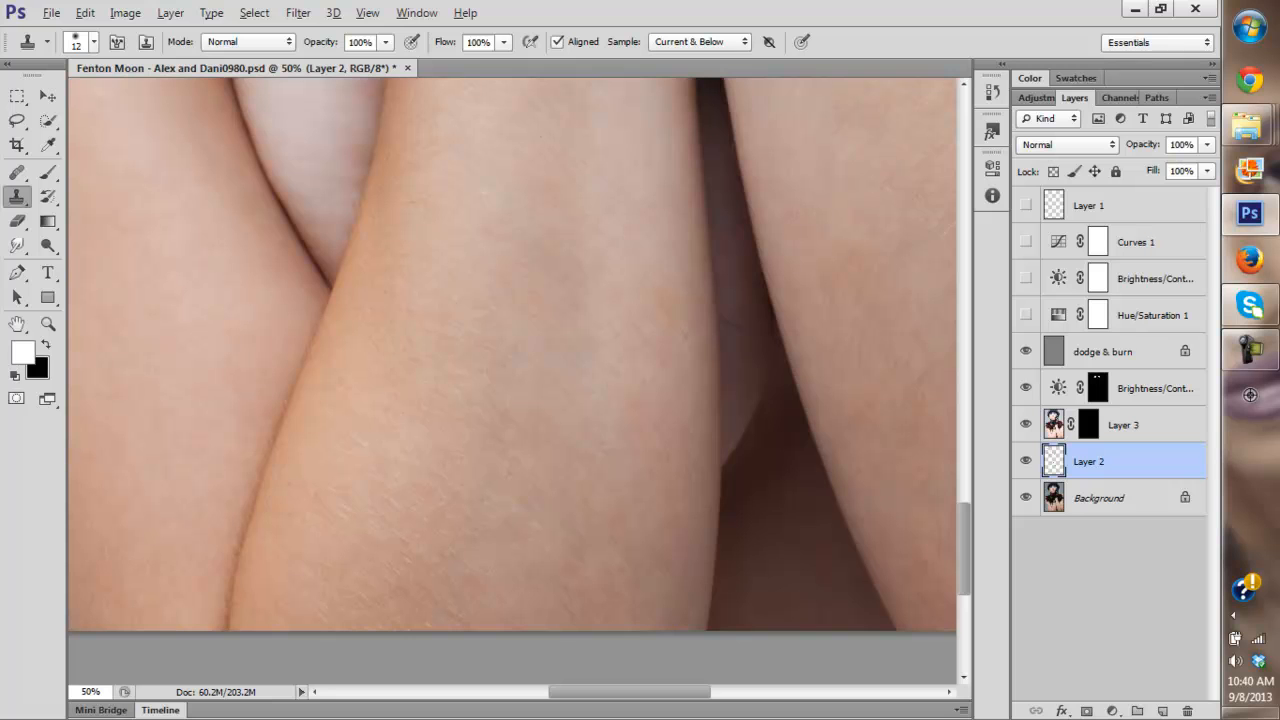
right_click(742, 346)
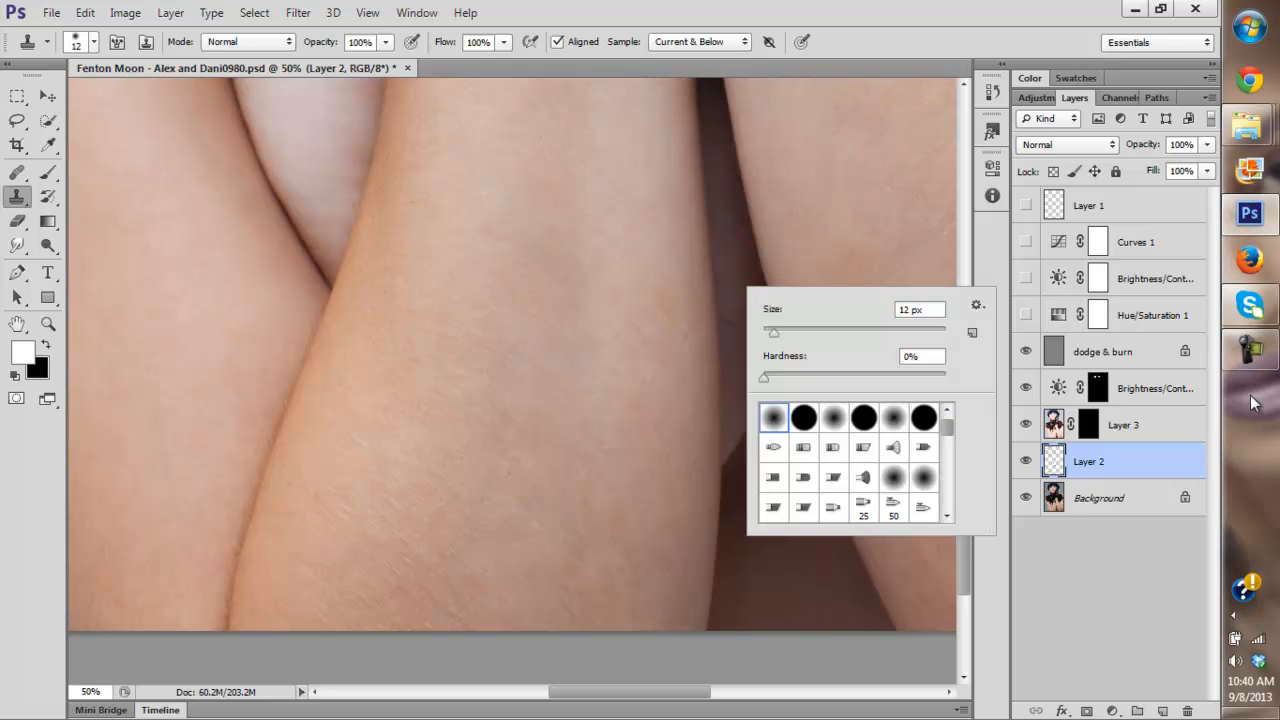
key(Return)
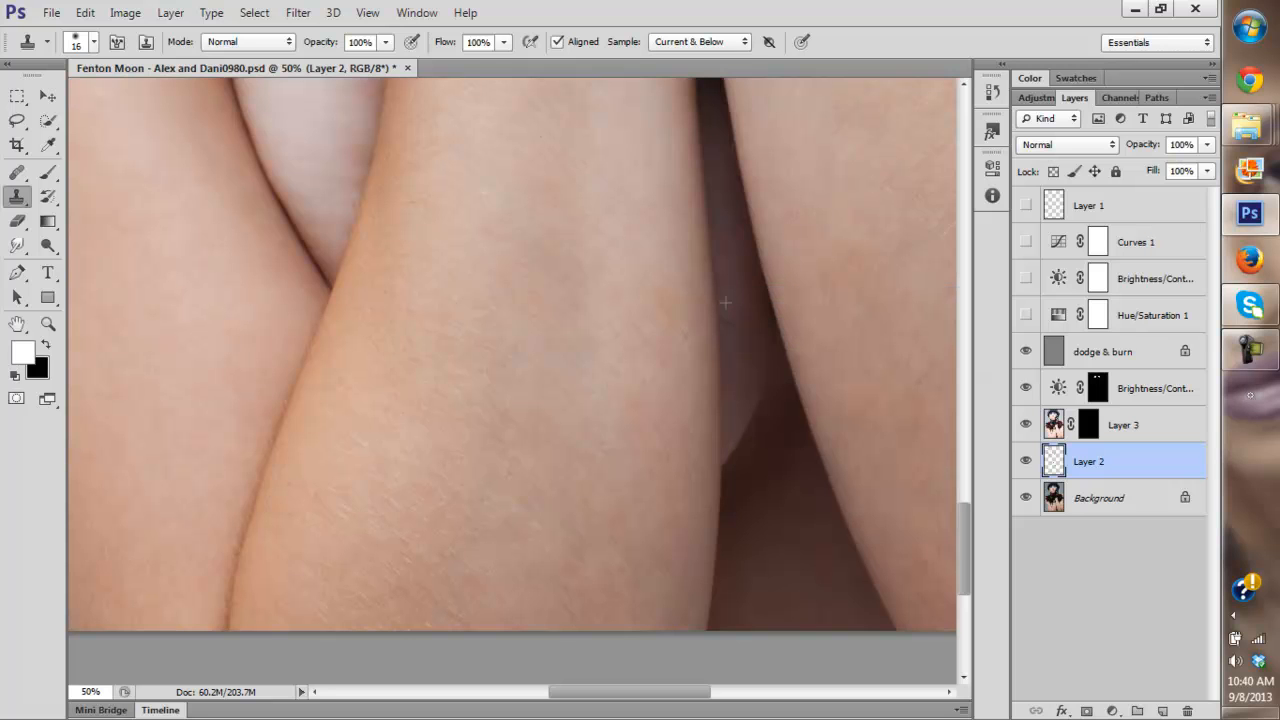
click(733, 355)
alt+click(733, 355)
Return to the dodge & burn layer with the Brush and show the Hue/Saturation 1, upper Brightness/Contrast and Curves 1 layers.
click(1103, 352)
click(48, 172)
click(1026, 315)
click(1026, 278)
click(1026, 242)
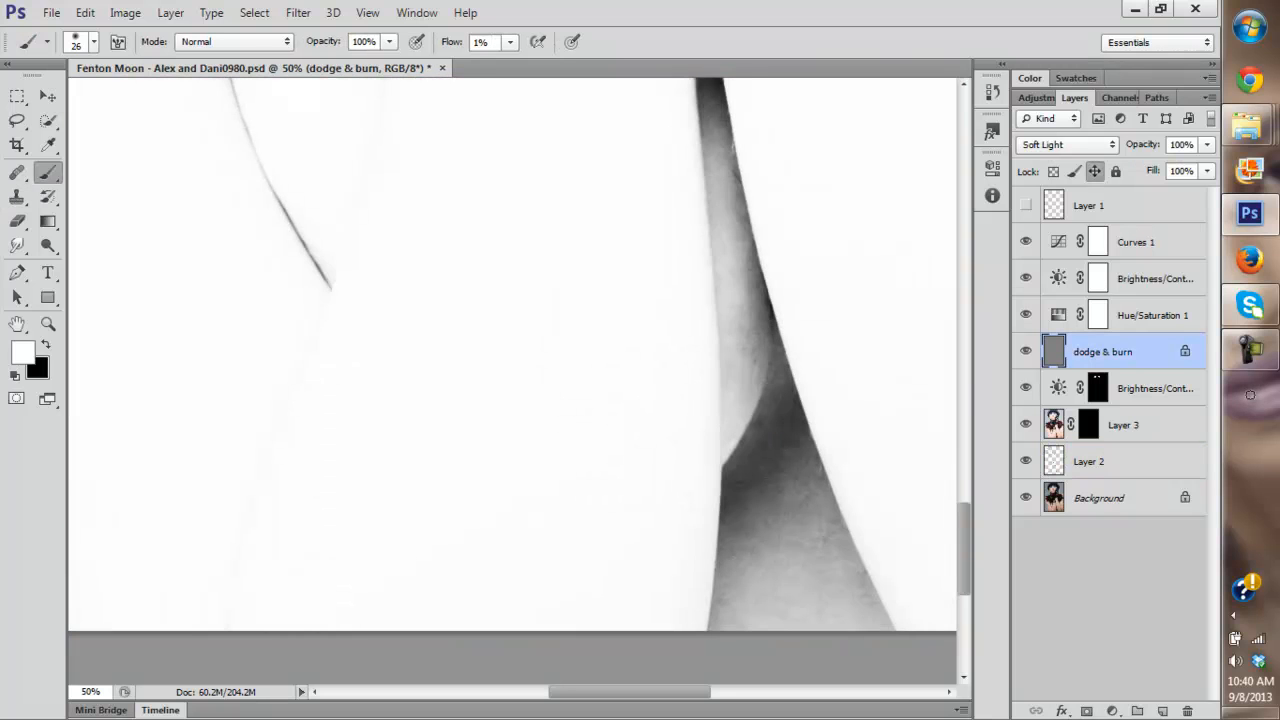
Even out the narrow shadowed strip and the wedge below it with a 19 px brush, alternating white and black paint.
right_click(877, 492)
text(19)
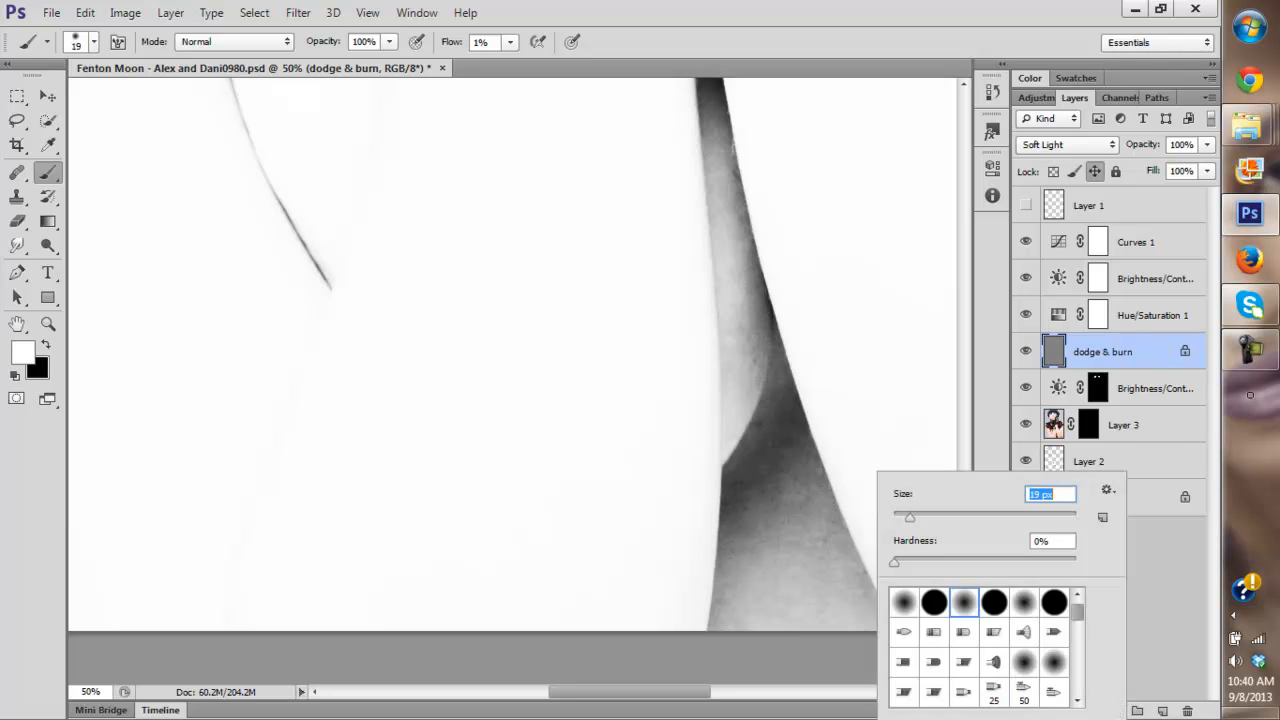
key(Return)
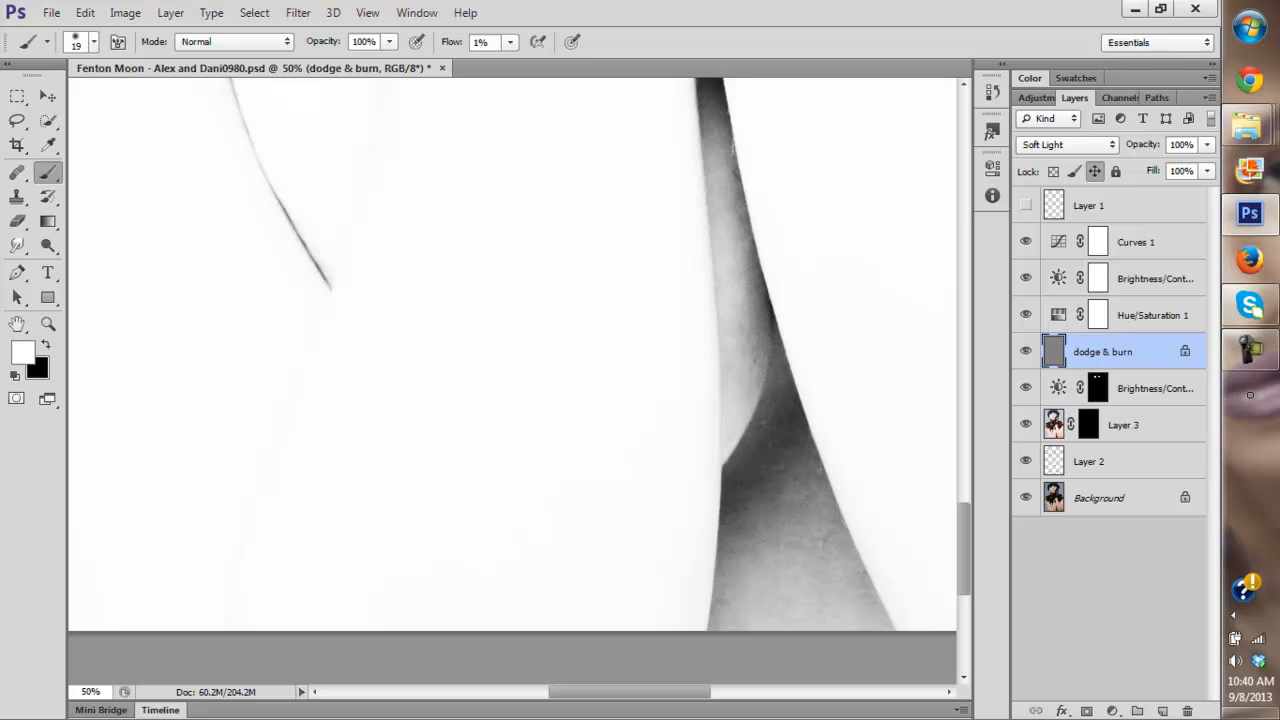
key(x)
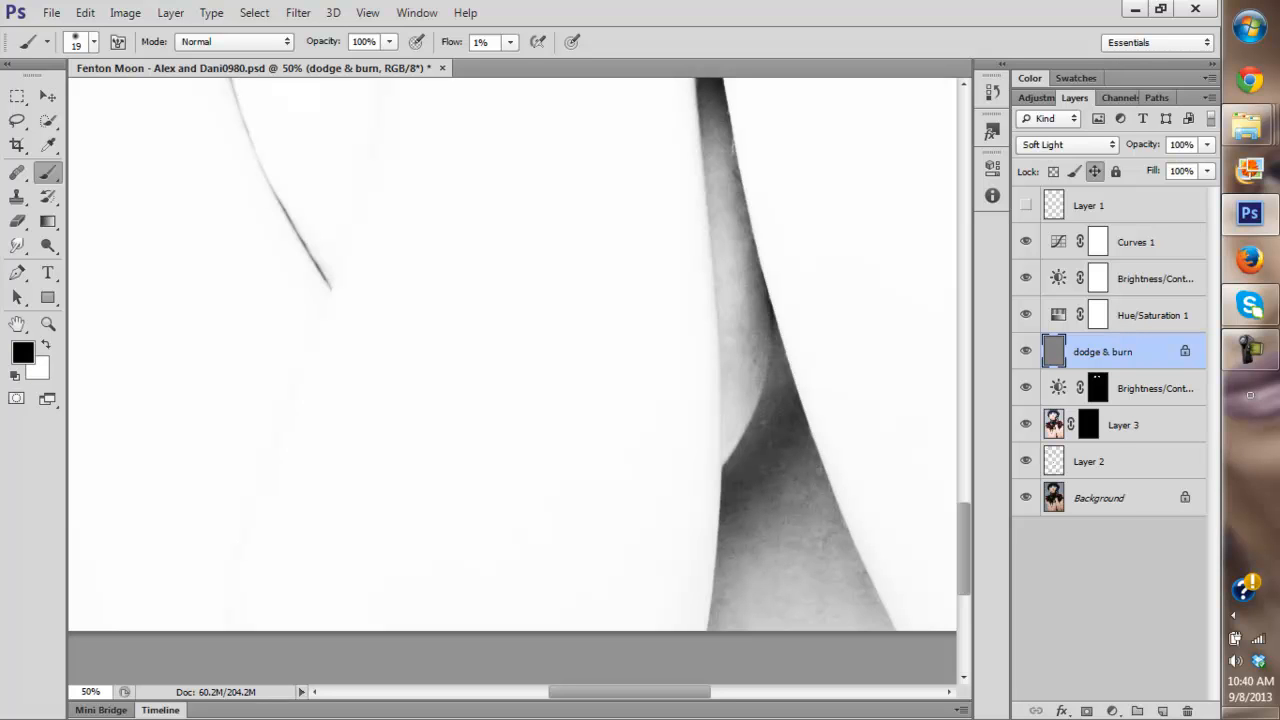
key(x)
scroll(1250, 395, up, 1)
key(x)
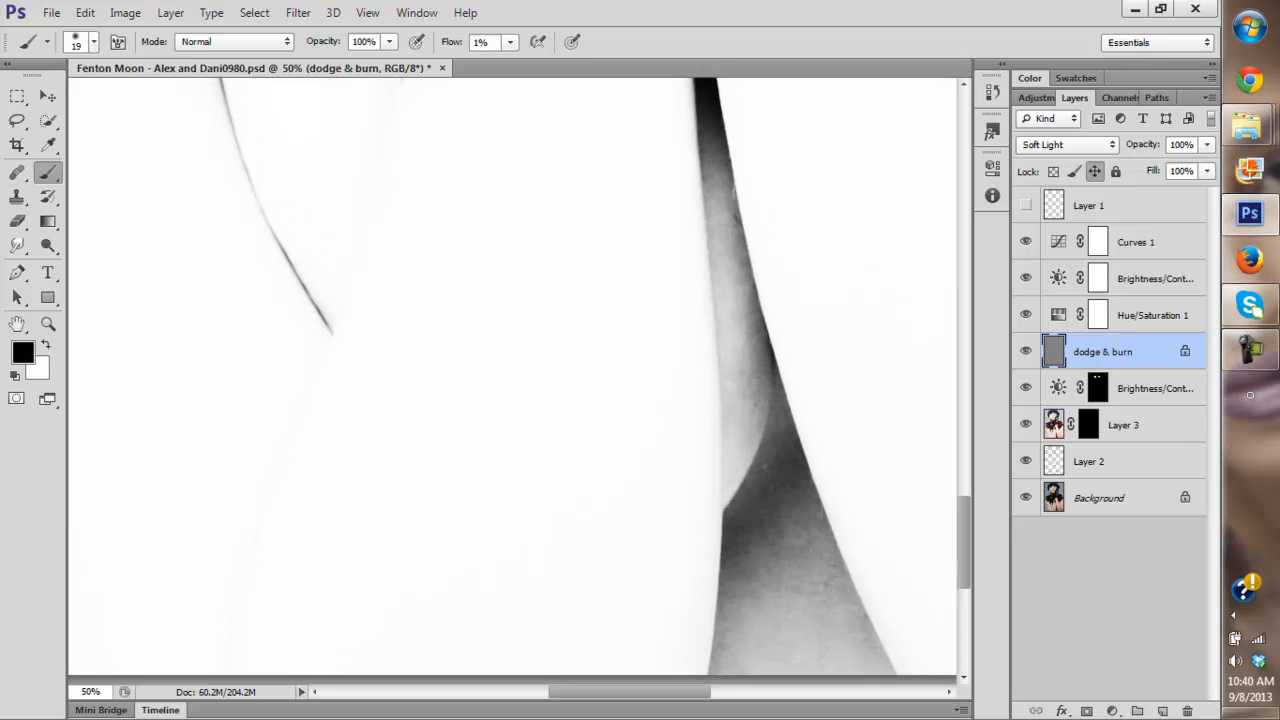
key(x)
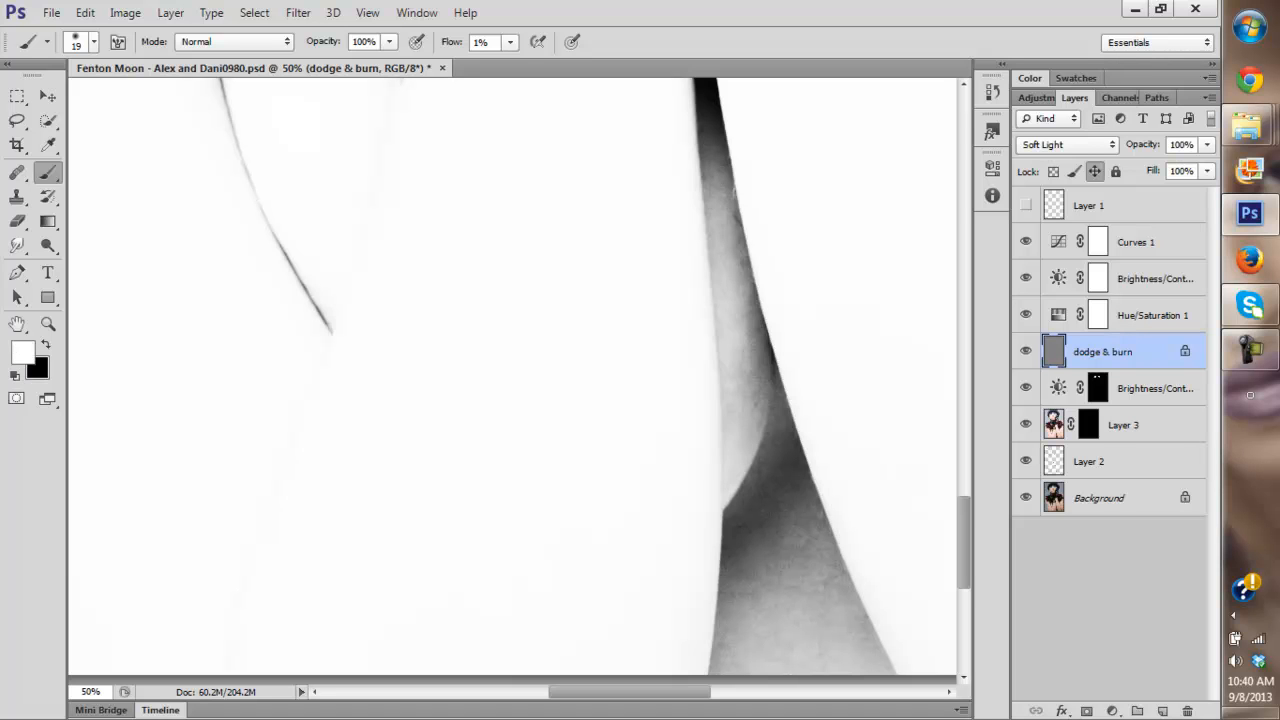
key(x)
key(x)
key(x)
key(x)
drag(1250, 395, 1257, 367)
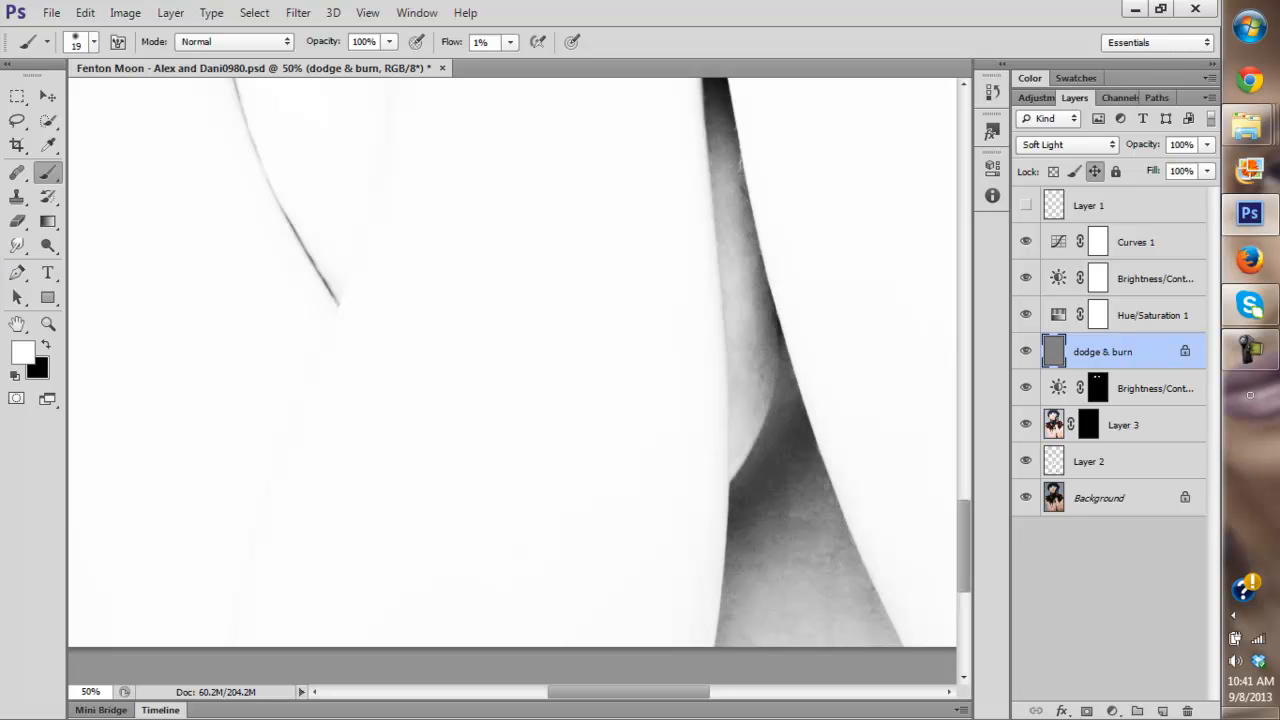
drag(1250, 395, 1257, 370)
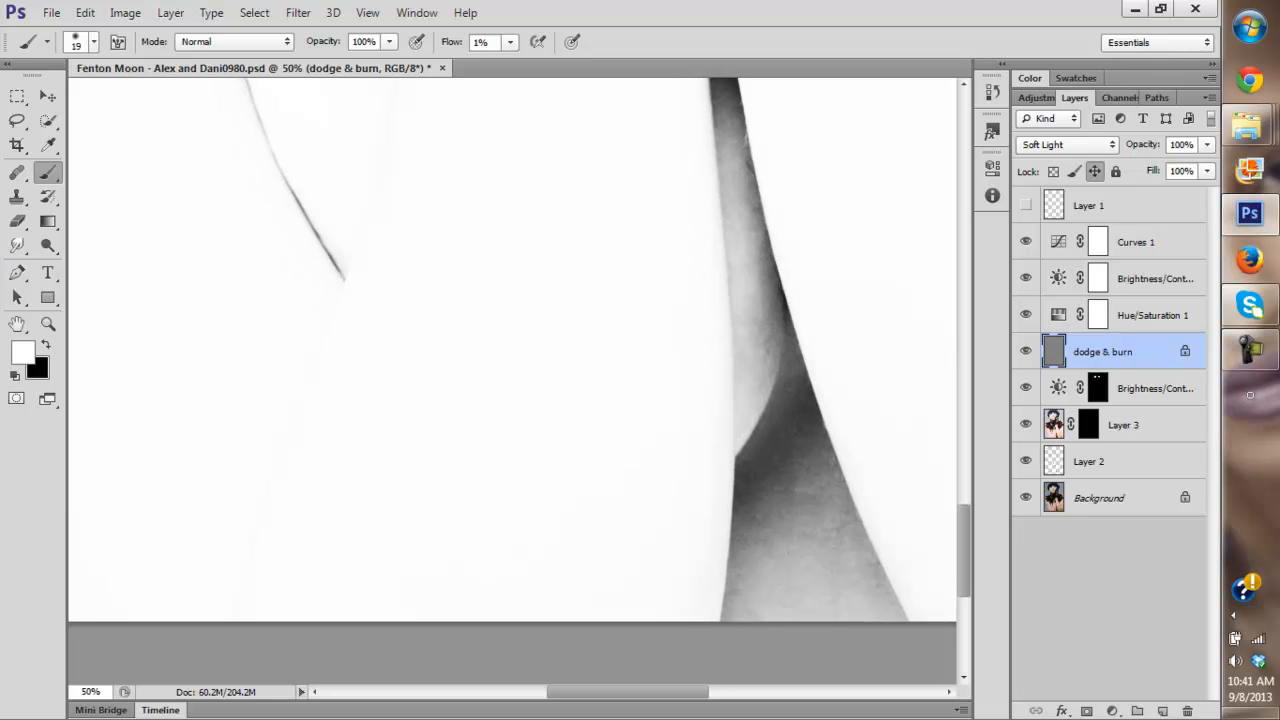
Smooth the remaining blotches and fine lines in the lower shadow wedge with alternating black and white strokes on the dodge & burn layer.
key(x)
key(x)
key(x)
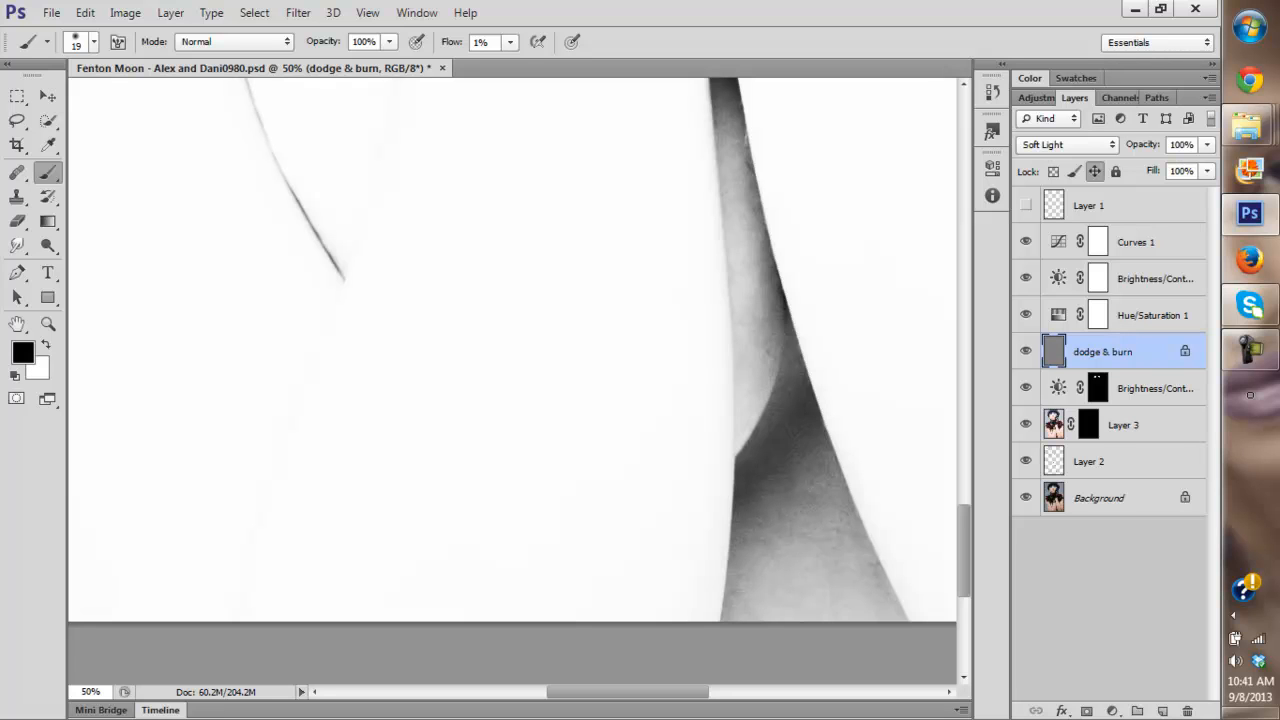
key(x)
key(x)
key(x)
key(x)
key(x)
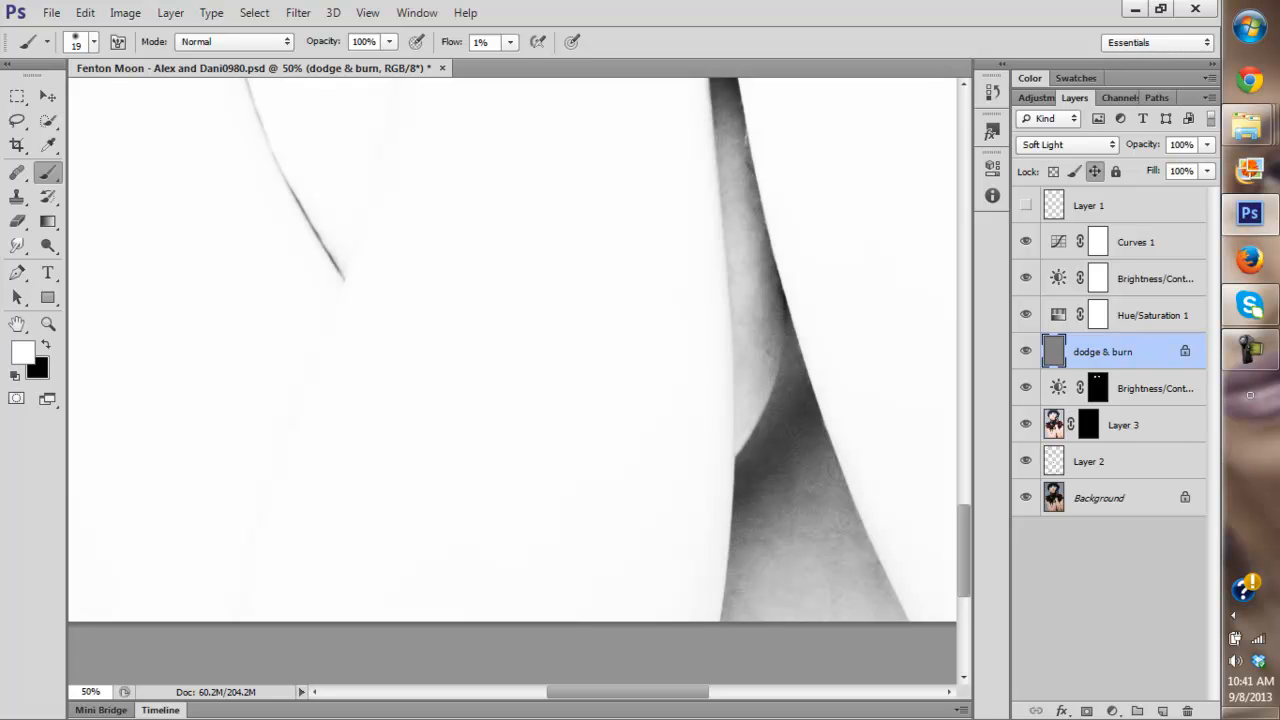
key(x)
key(x)
key(x)
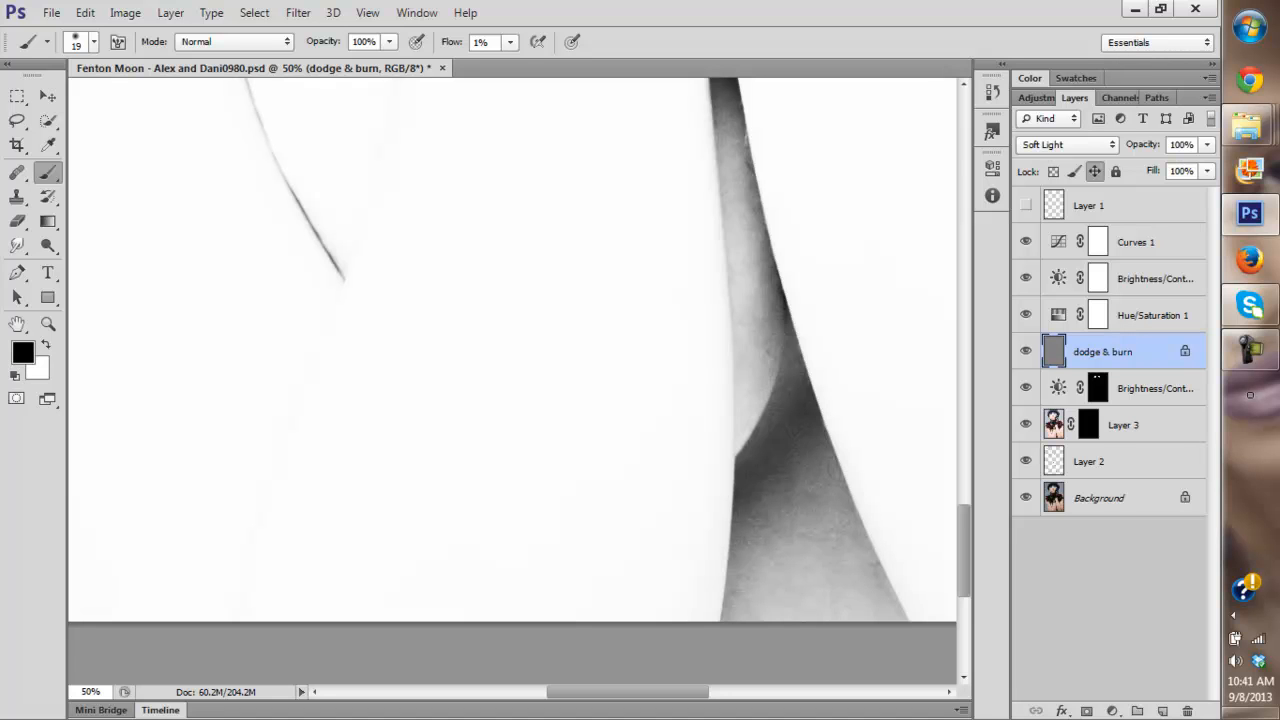
key(x)
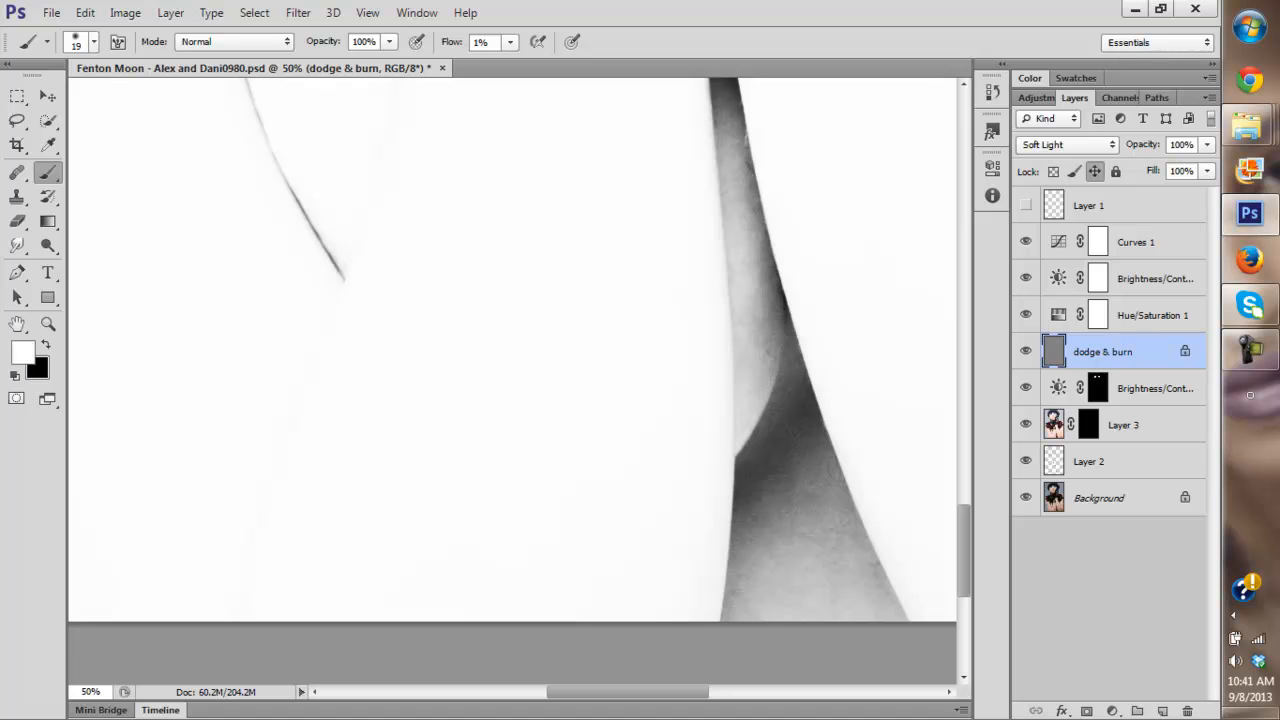
key(x)
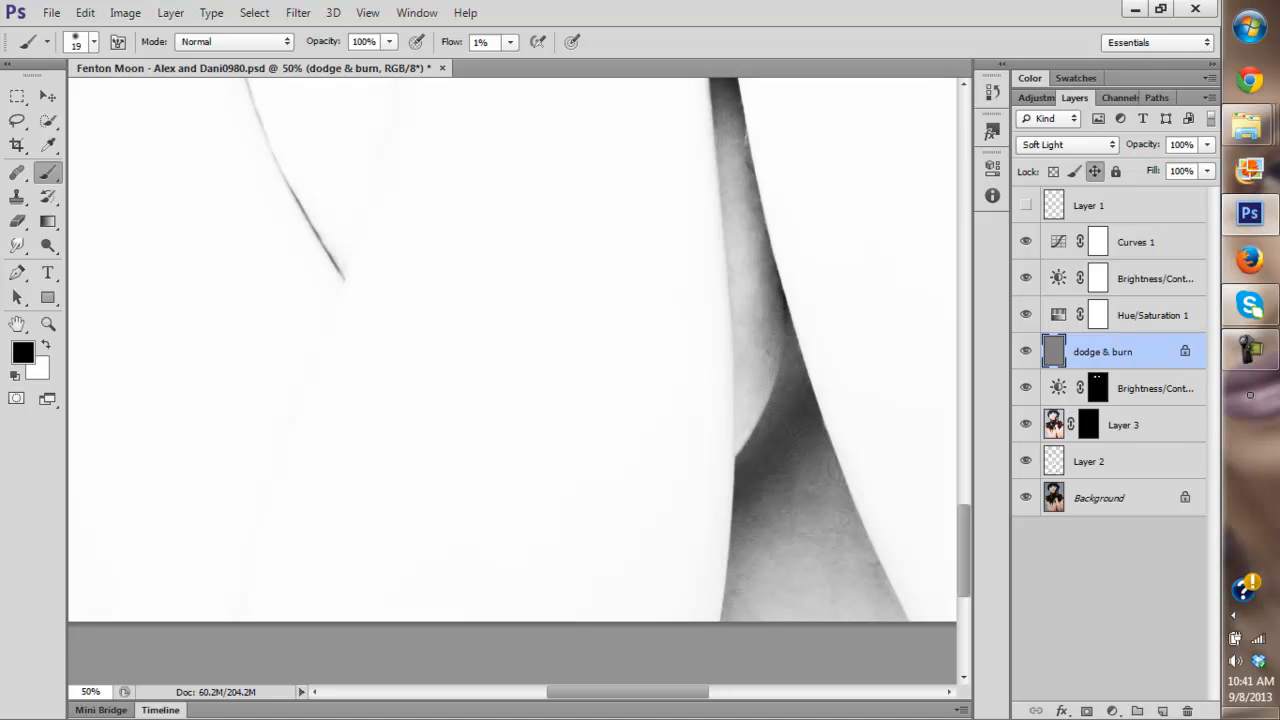
key(x)
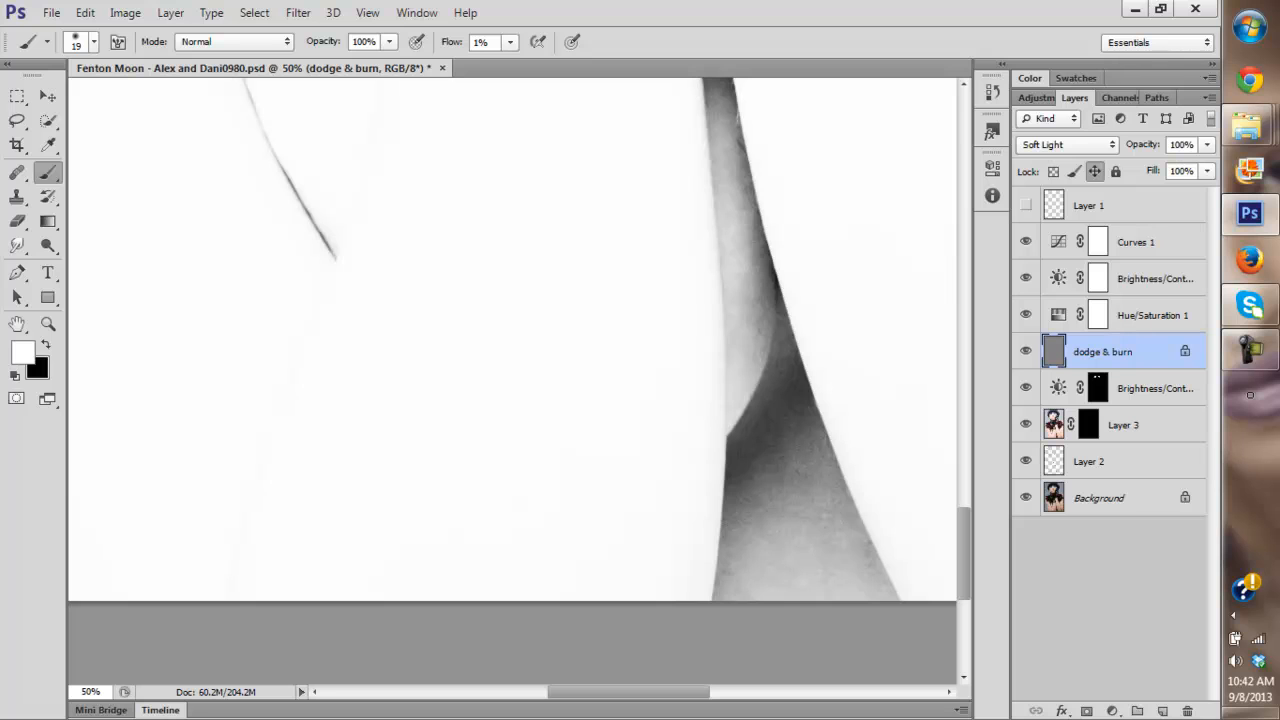
key(x)
key(x)
key(x)
key(x)
key(x)
key(x)
key(x)
key(x)
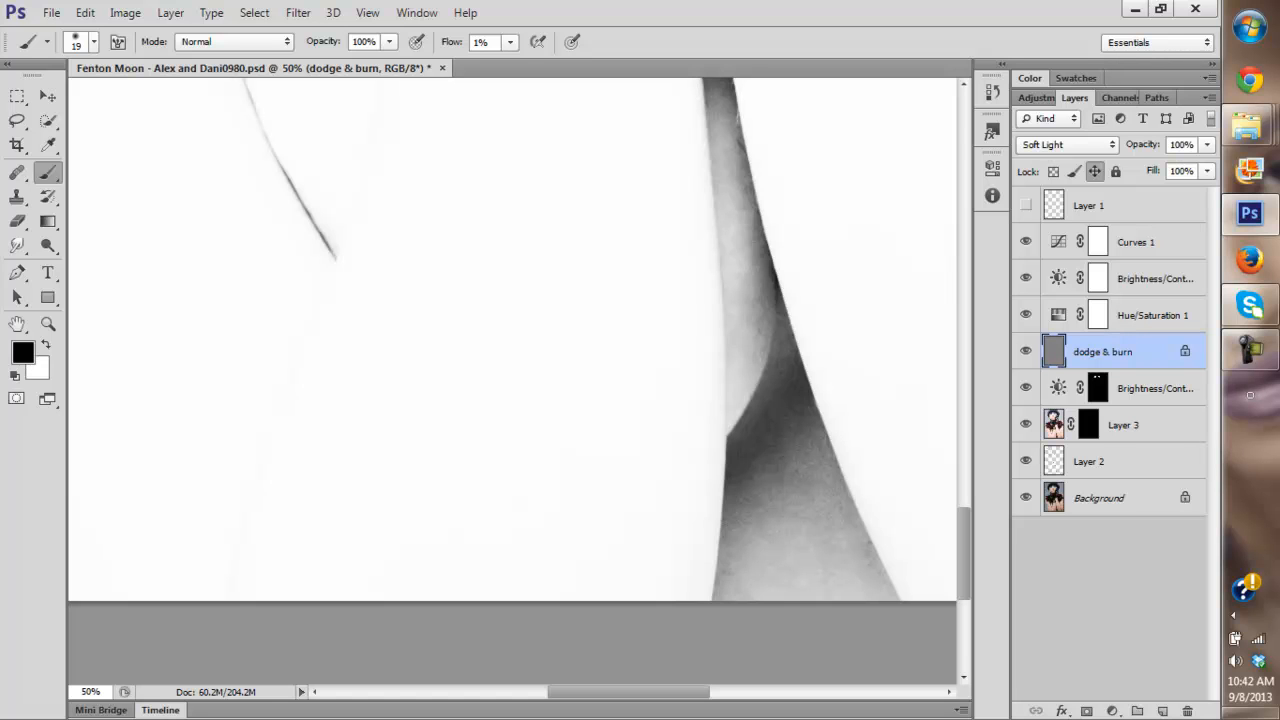
key(space)
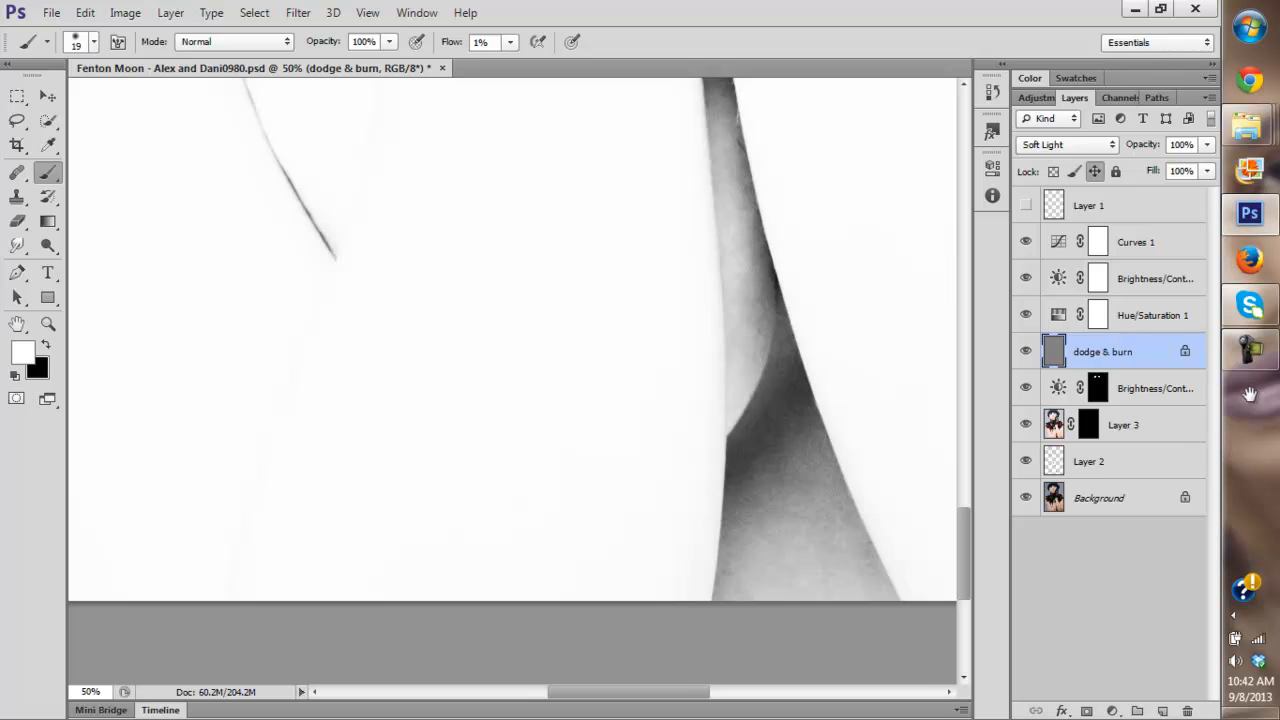
drag(520, 400, 493, 329)
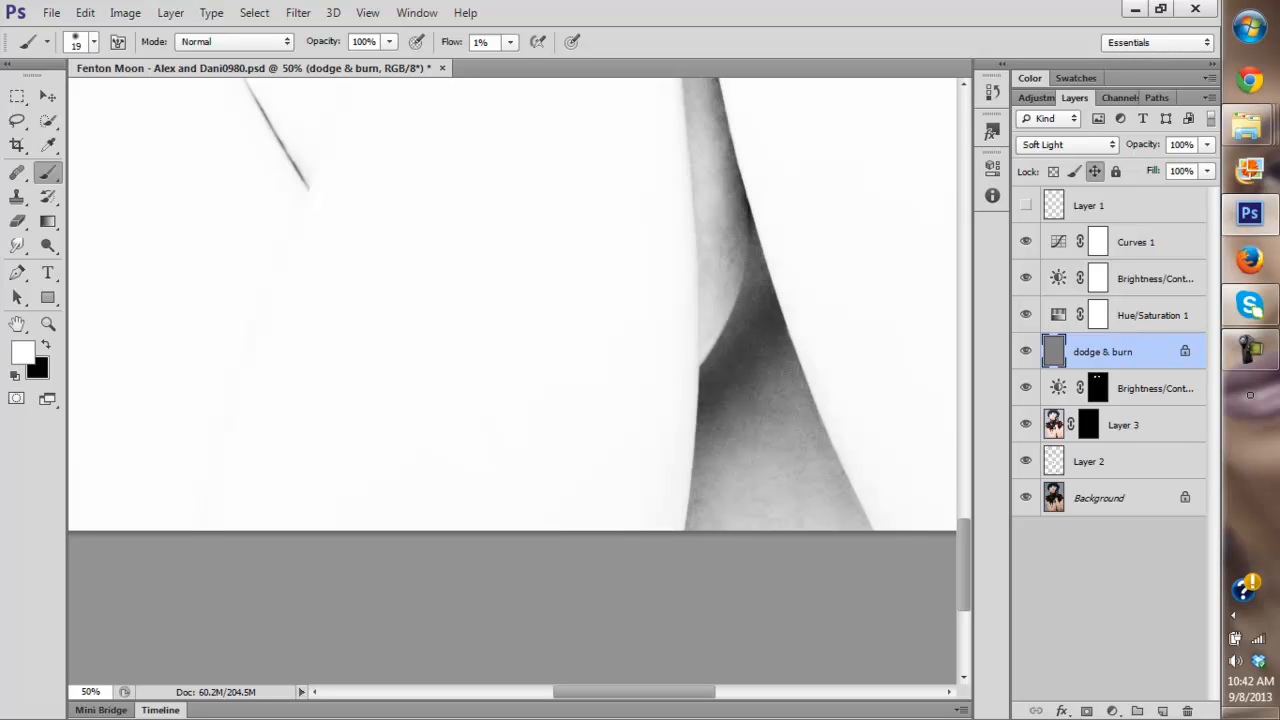
key(x)
key(x)
Group the Hue/Saturation 1, upper Brightness/Contrast and Curves 1 helper layers.
click(1026, 351)
key(alt+bracketright)
key(shift+alt+bracketright)
key(shift+alt+bracketright)
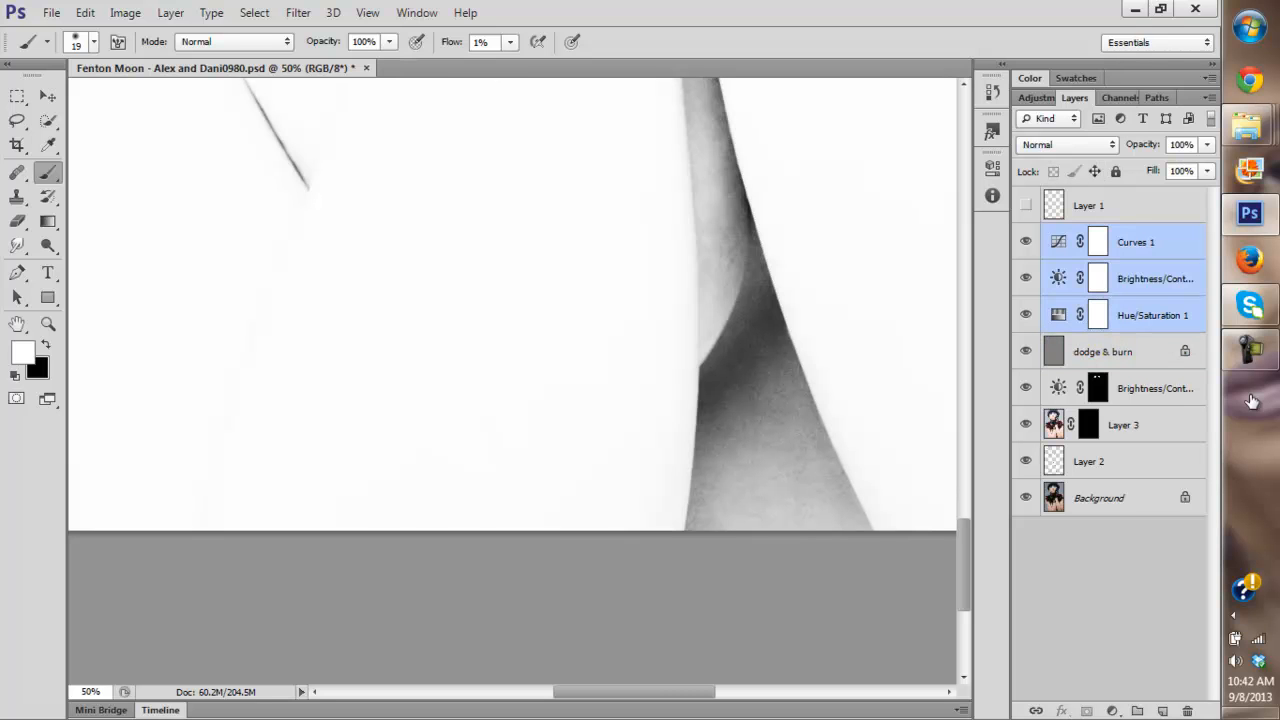
key(ctrl+g)
Compare the skin with the dodge & burn layer off and on while the helper group is hidden, and show the group again.
click(1026, 234)
click(1026, 263)
click(1026, 263)
click(1026, 263)
click(1026, 263)
mouse_move(520, 300)
mouse_down()
mouse_move(505, 452)
mouse_move(530, 355)
mouse_move(512, 422)
mouse_up()
click(1026, 263)
click(1026, 263)
click(1026, 234)
Select the dodge & burn layer and even out the narrow shadowed strip between the forearms with a 19 px brush at 1% flow.
click(1048, 234)
click(1103, 373)
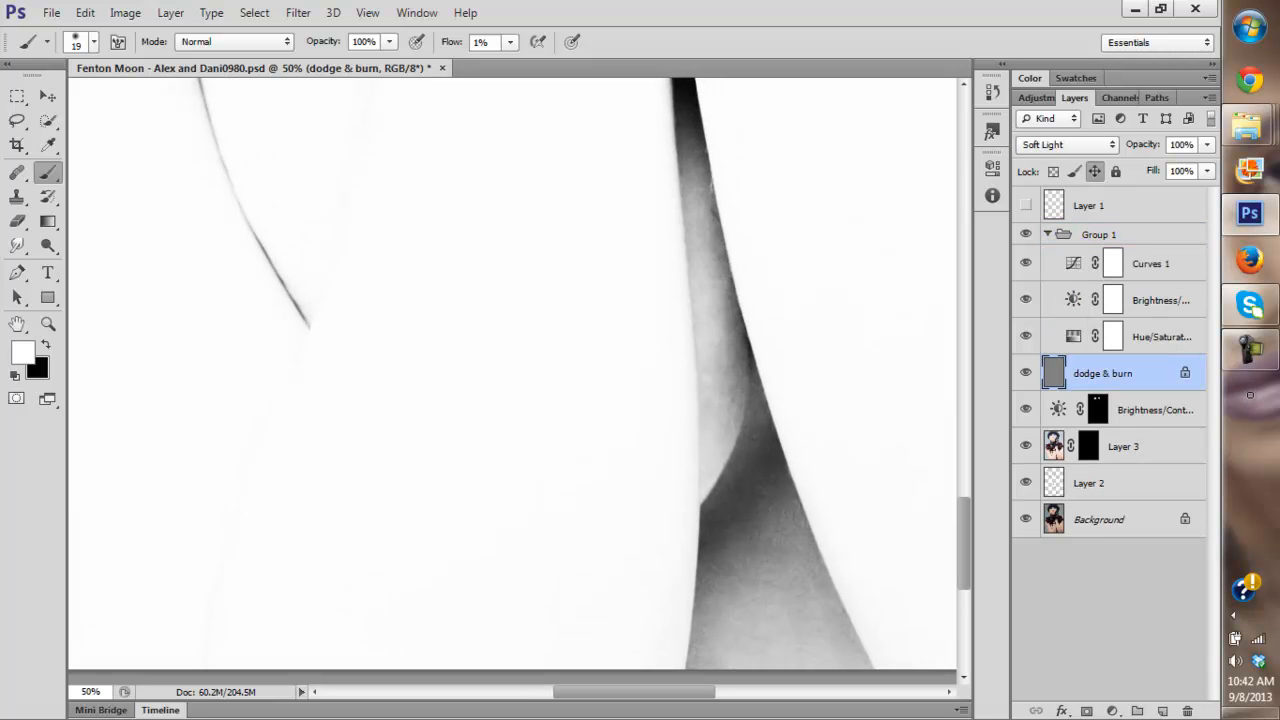
drag(514, 375, 506, 430)
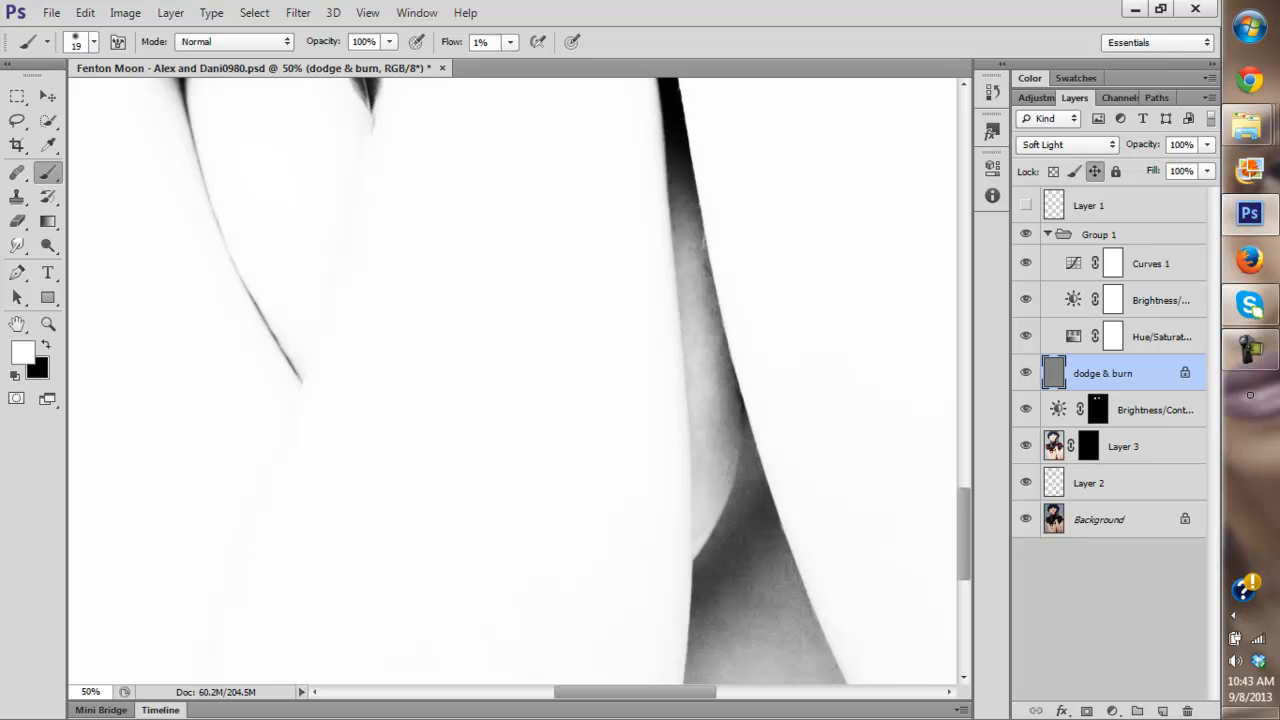
key(x)
drag(512, 380, 507, 434)
key(x)
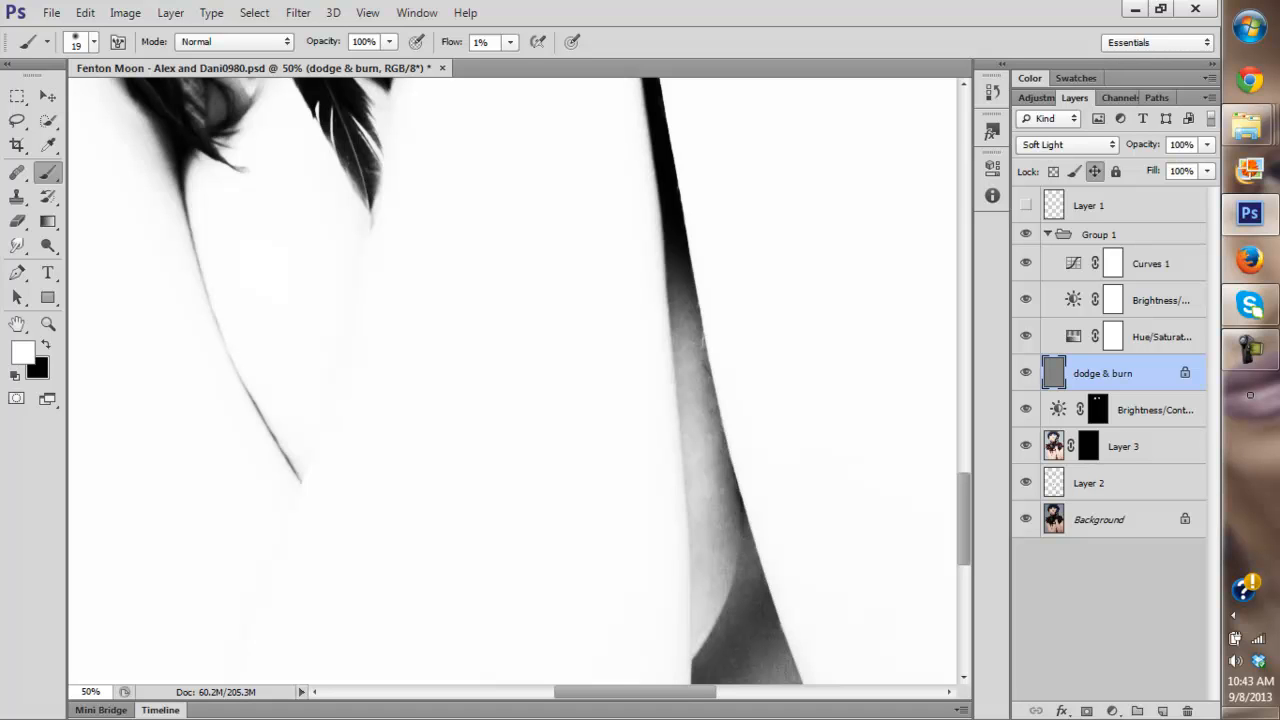
Smooth the remaining light and dark blotches along the strip's upper section by alternating black and white paint.
key(x)
key(x)
key(x)
key(x)
key(x)
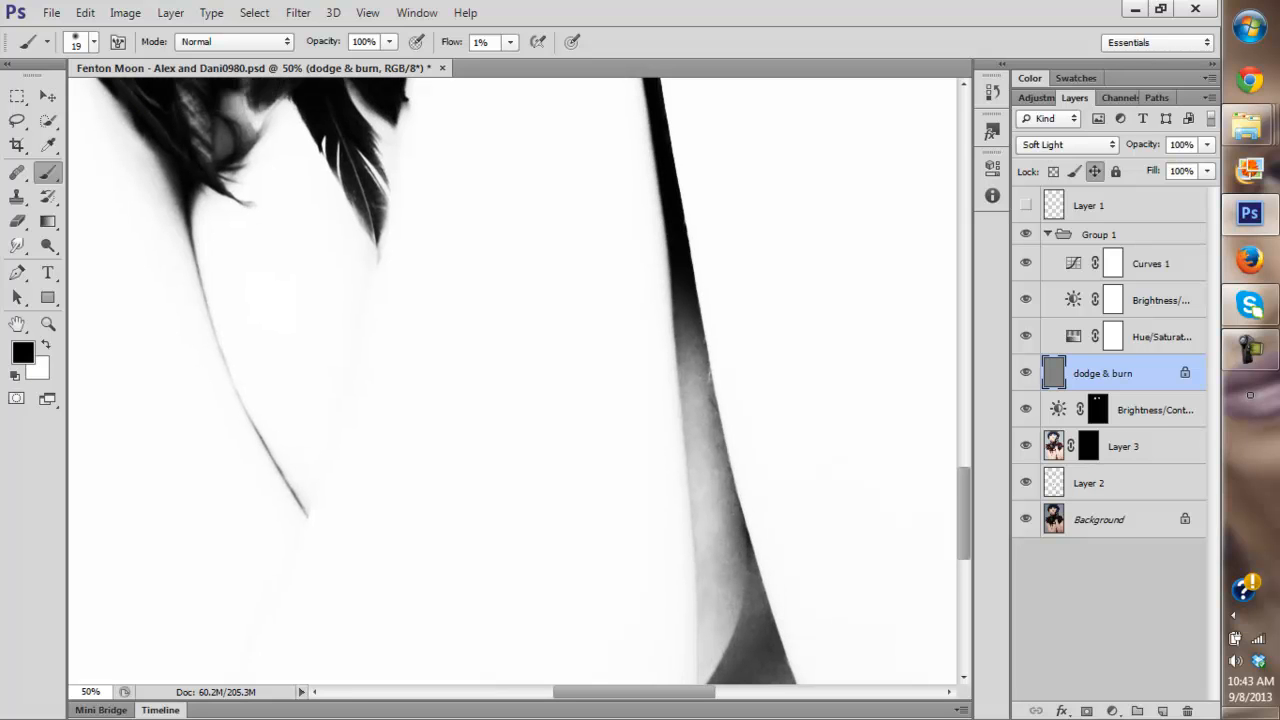
key(x)
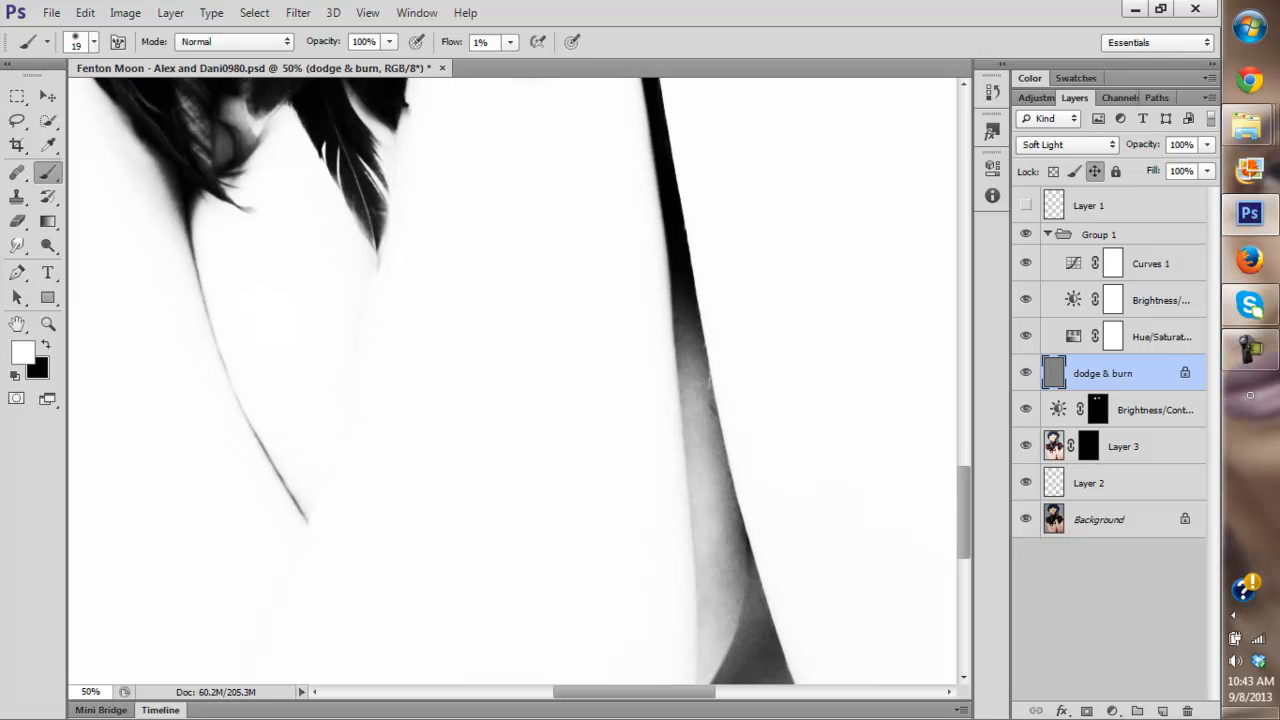
drag(512, 340, 521, 438)
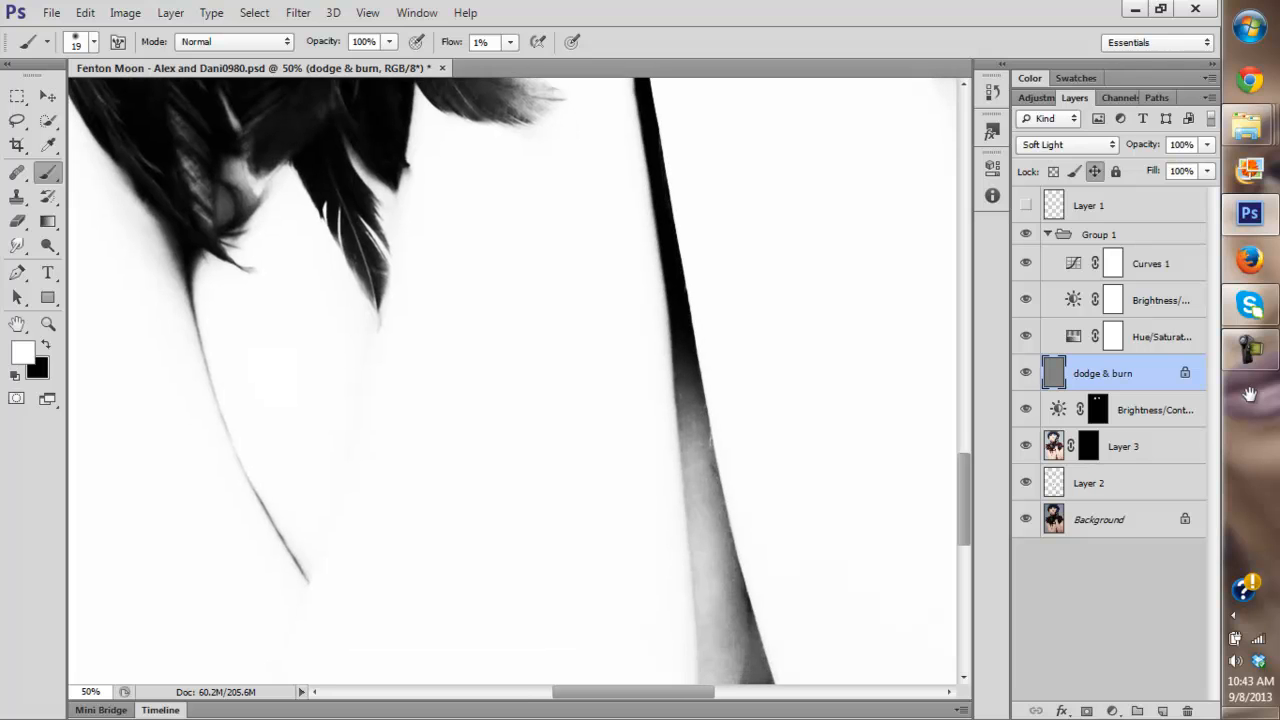
key(x)
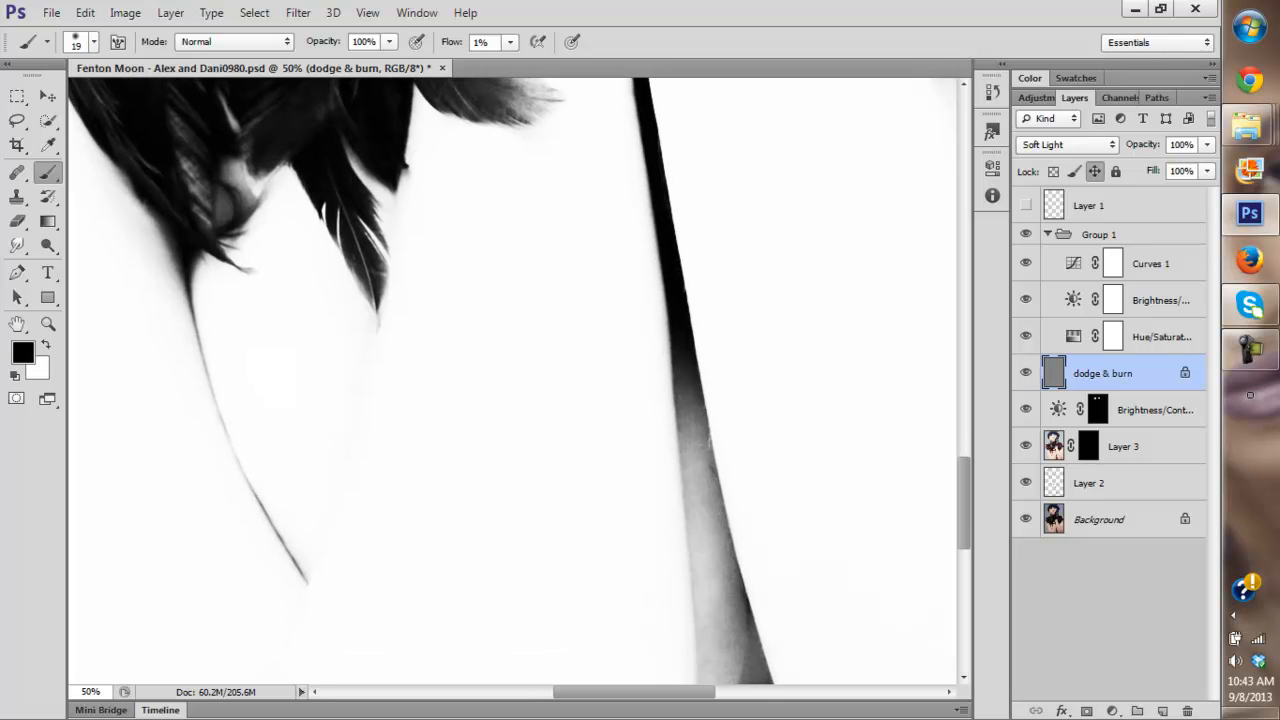
key(x)
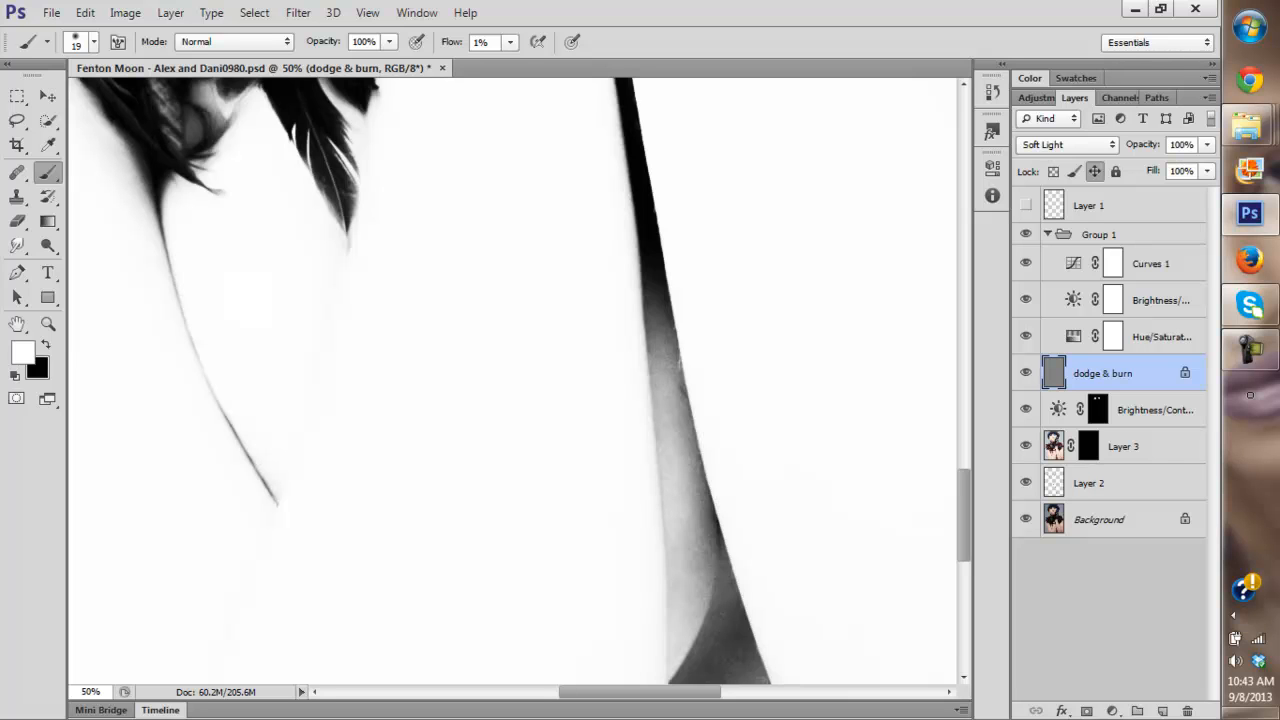
Refine the strip's lower end and its transition into the dark wedge with white and black strokes on the dodge & burn layer.
drag(680, 420, 680, 366)
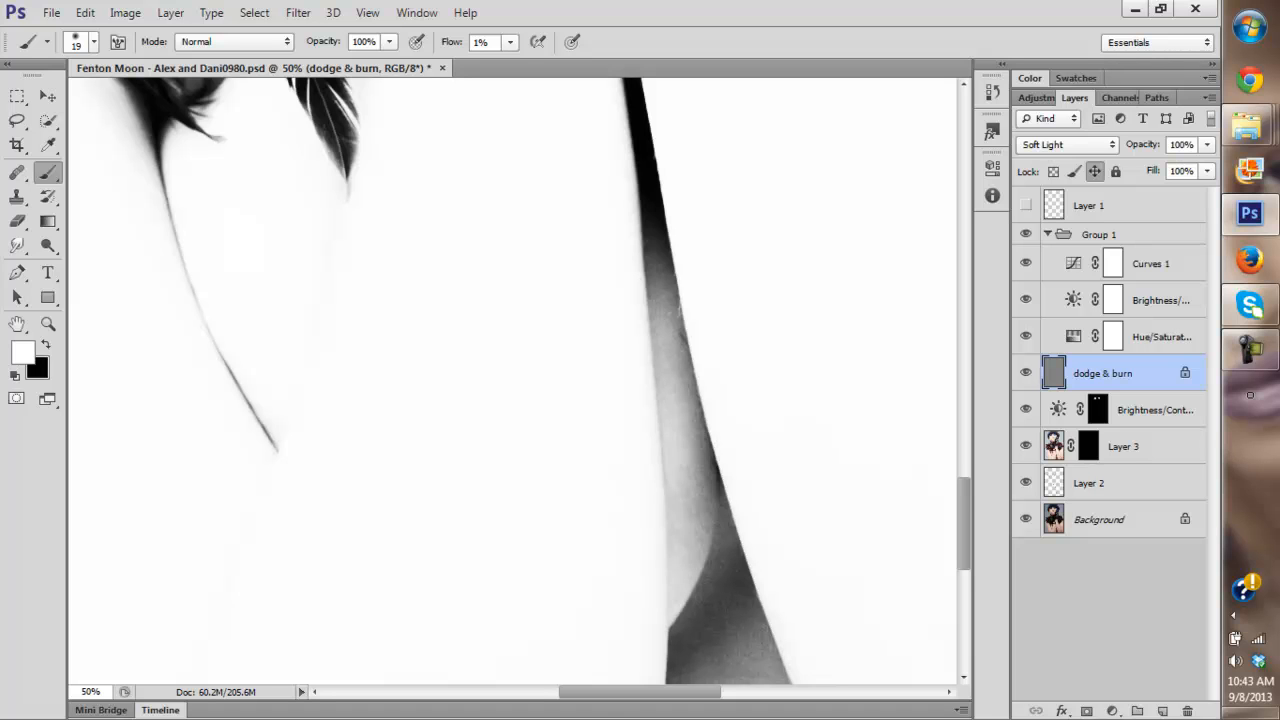
key(x)
key(x)
key(x)
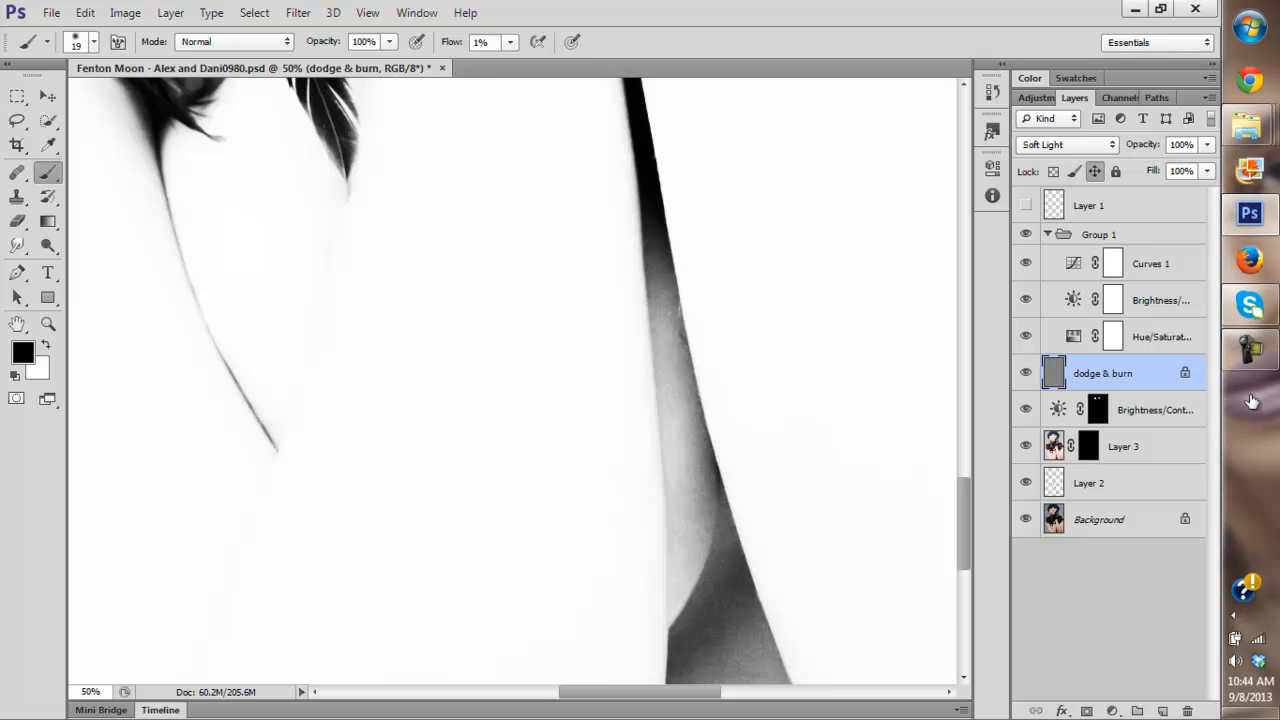
Hide the helper group and compare the forearm skin with the dodge & burn layer off and on.
click(1026, 234)
click(1026, 373)
click(1026, 373)
drag(512, 400, 532, 370)
key(x)
key(x)
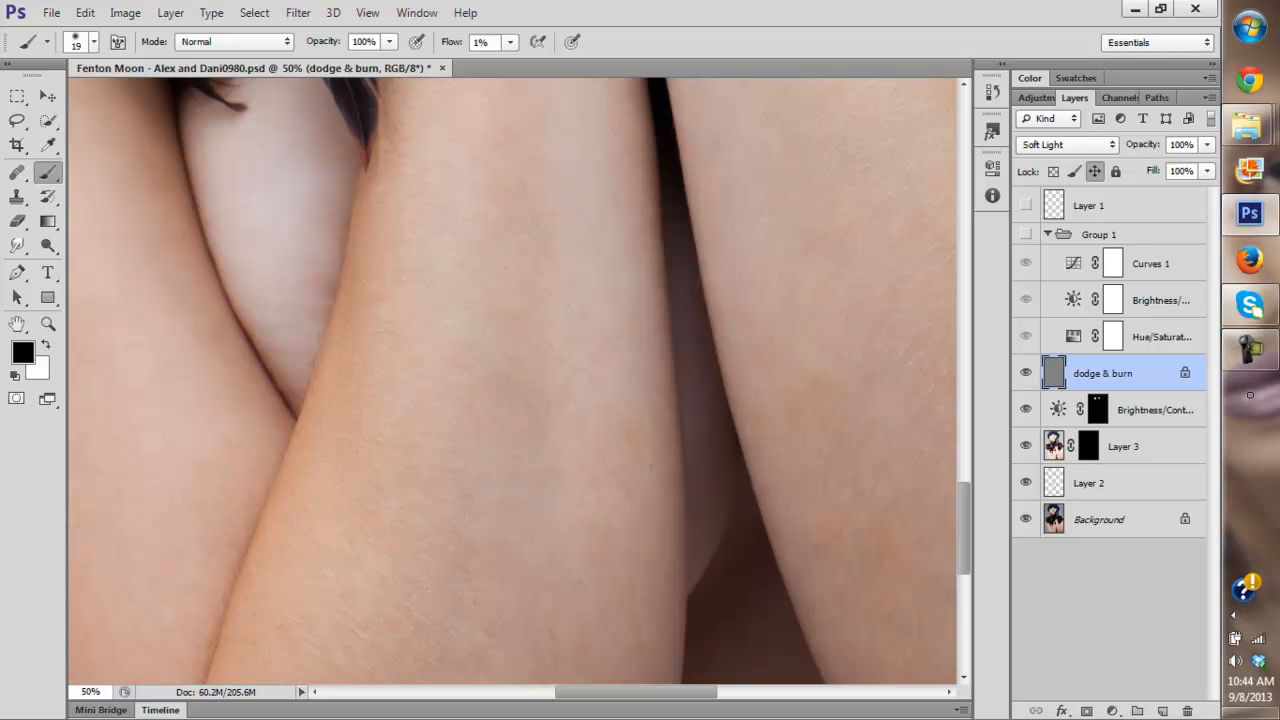
drag(602, 530, 536, 437)
key(ctrl+comma)
key(ctrl+comma)
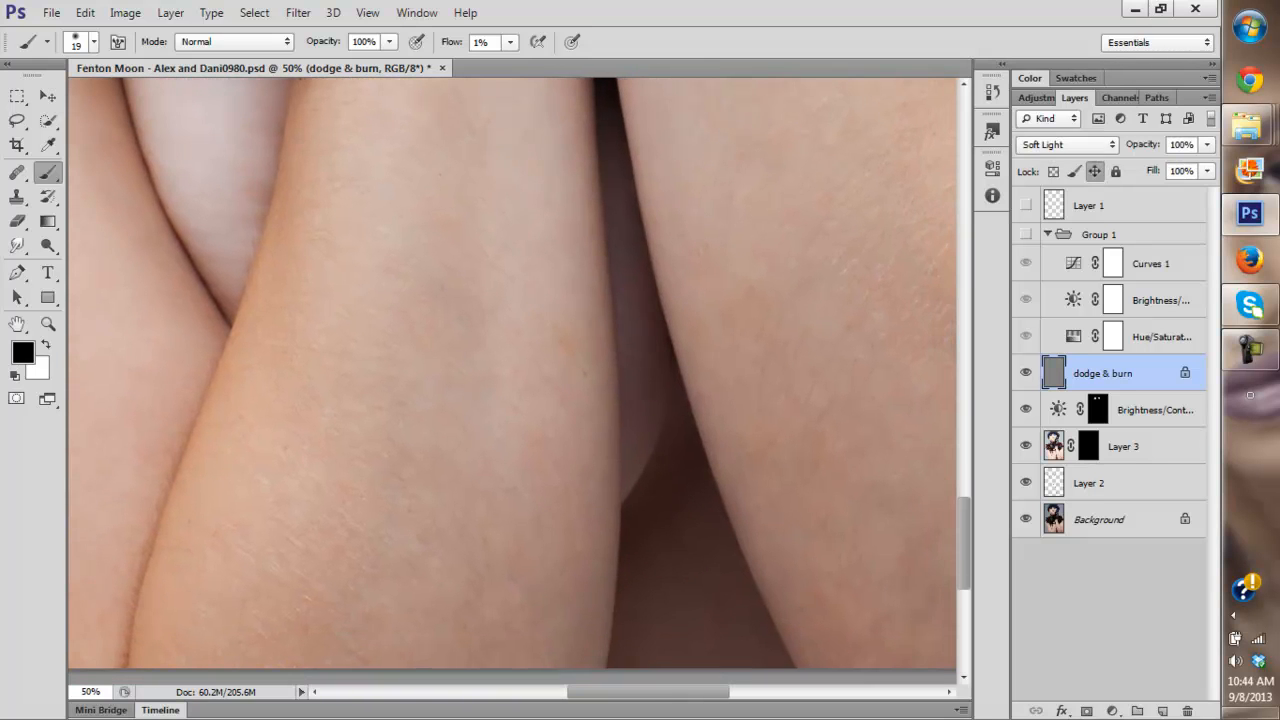
Examine the retouched arms in color at several magnifications, including the whole portrait at 8.33%.
key(x)
mouse_move(420, 350)
mouse_down()
mouse_move(463, 326)
mouse_move(629, 382)
mouse_up()
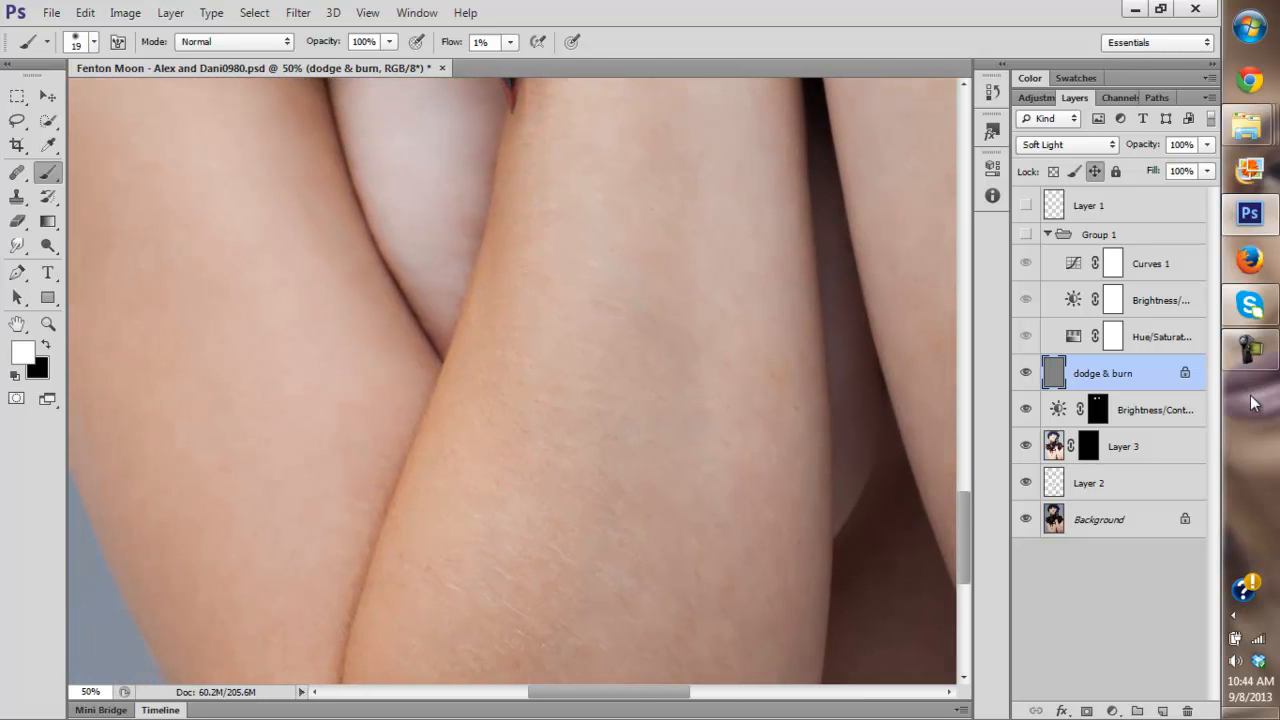
key(z)
key(ctrl+minus)
key(ctrl+minus)
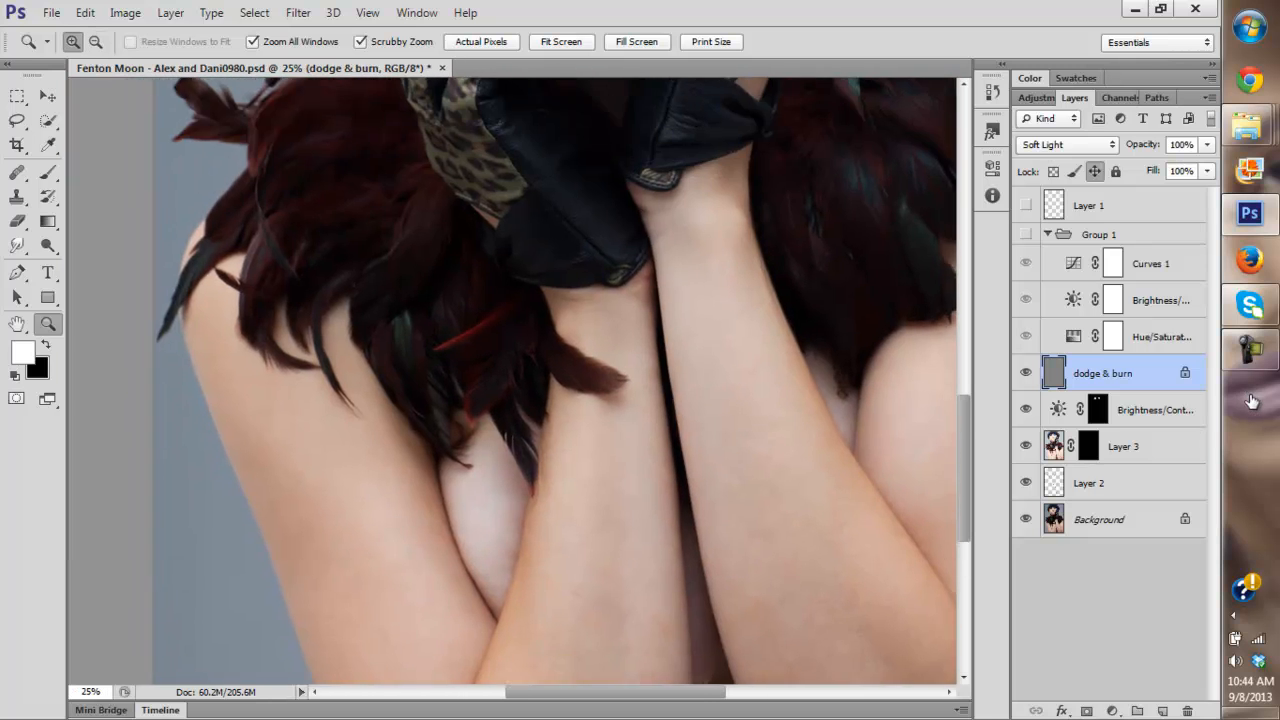
drag(500, 380, 635, 253)
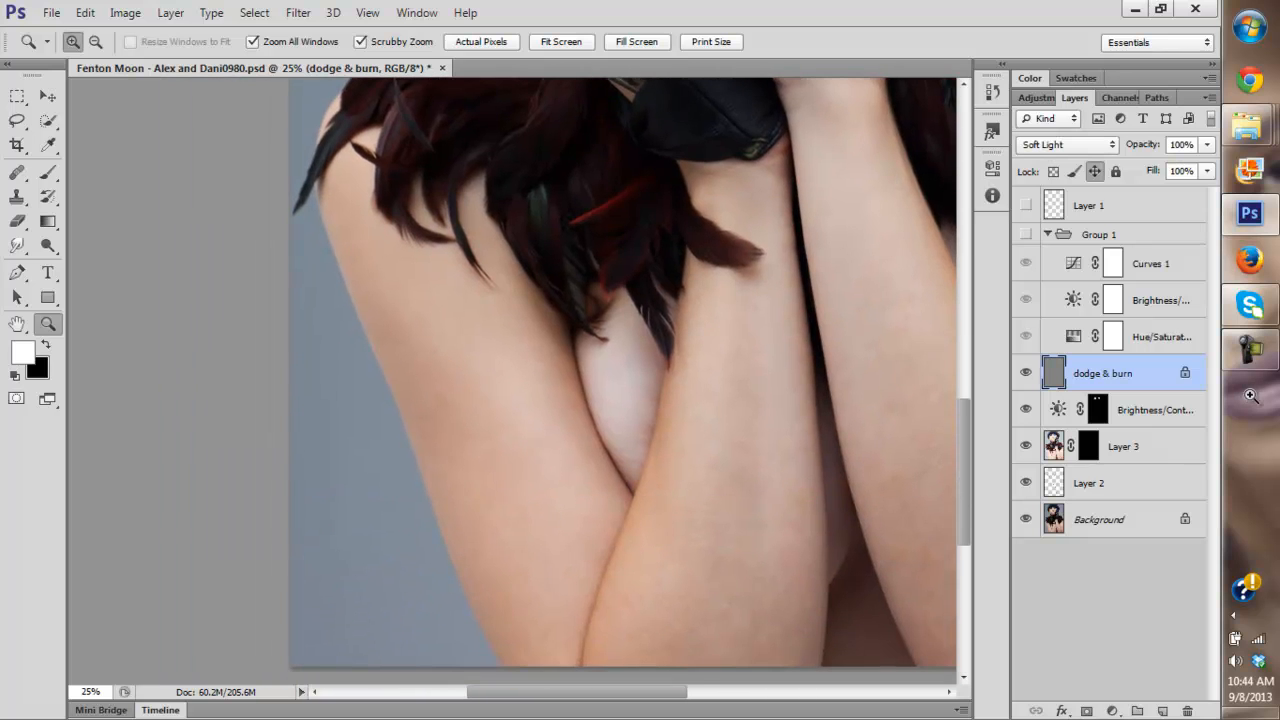
key(ctrl+minus)
key(ctrl+minus)
drag(650, 408, 624, 434)
key(ctrl+plus)
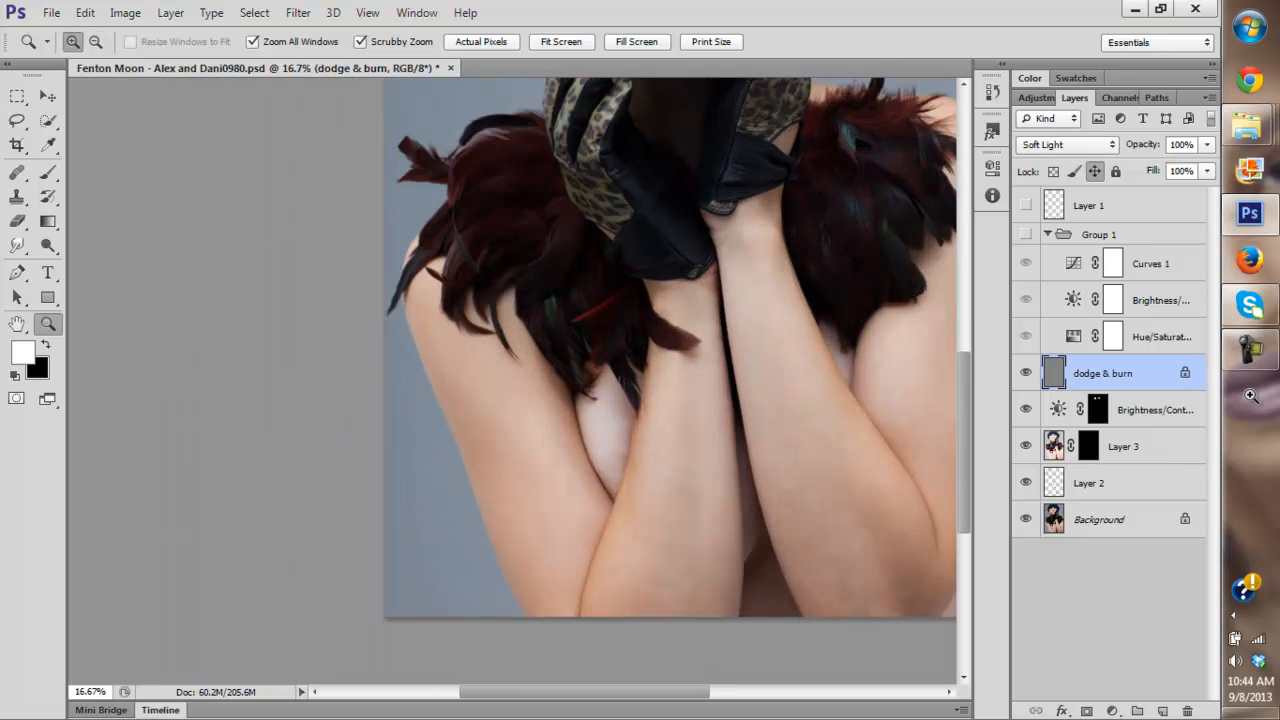
key(ctrl+minus)
key(ctrl+minus)
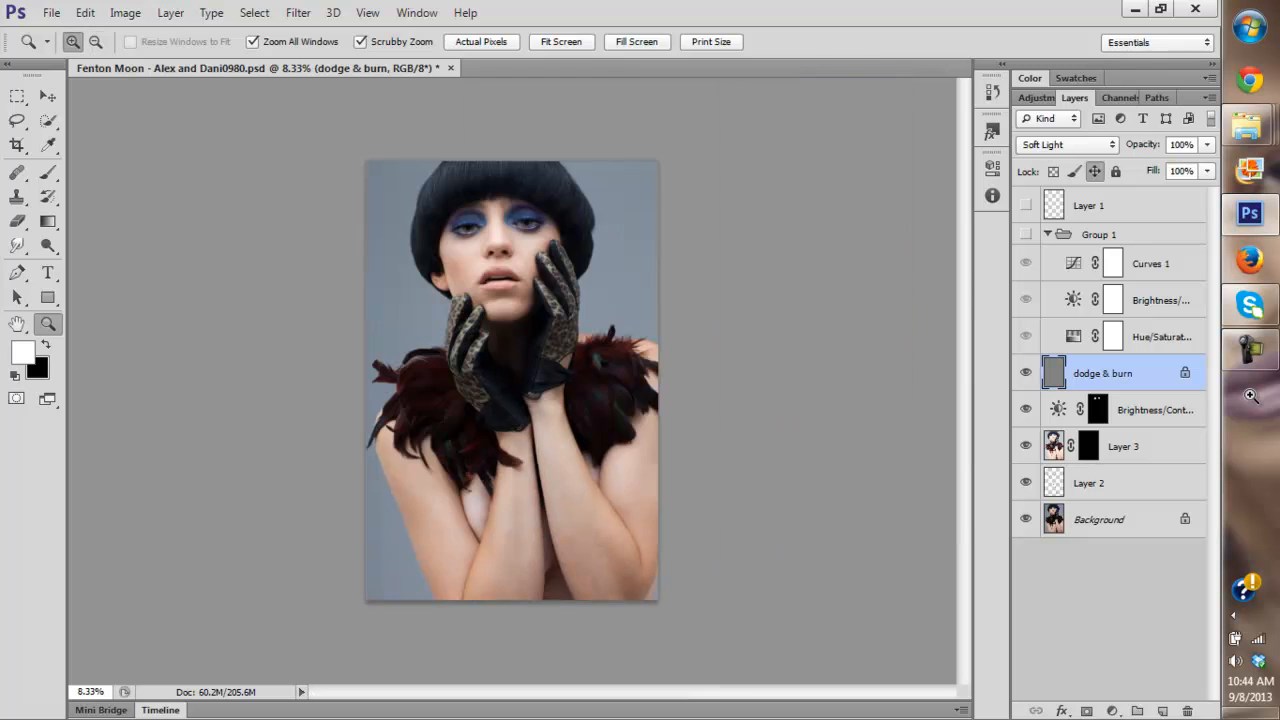
key(ctrl+plus)
key(ctrl+plus)
Show the helper group again and compare the arms with its Brightness/Contrast layer off and on.
key(ctrl+z)
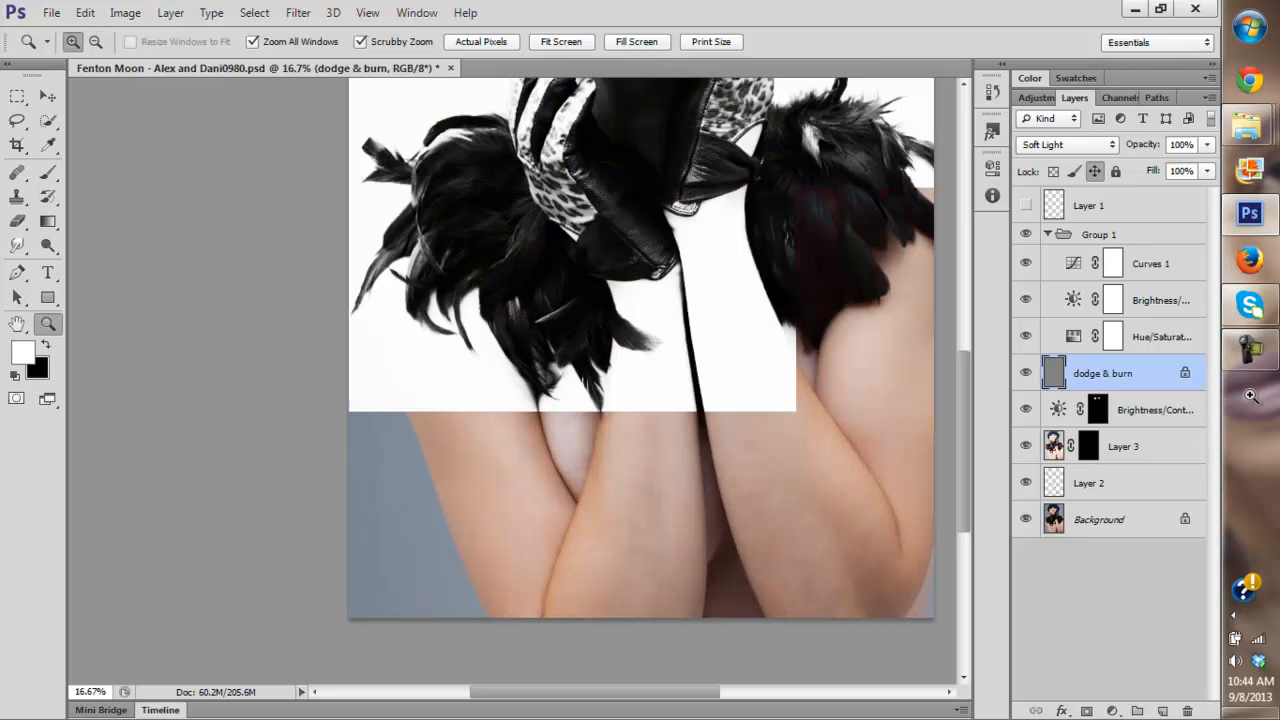
click(1026, 300)
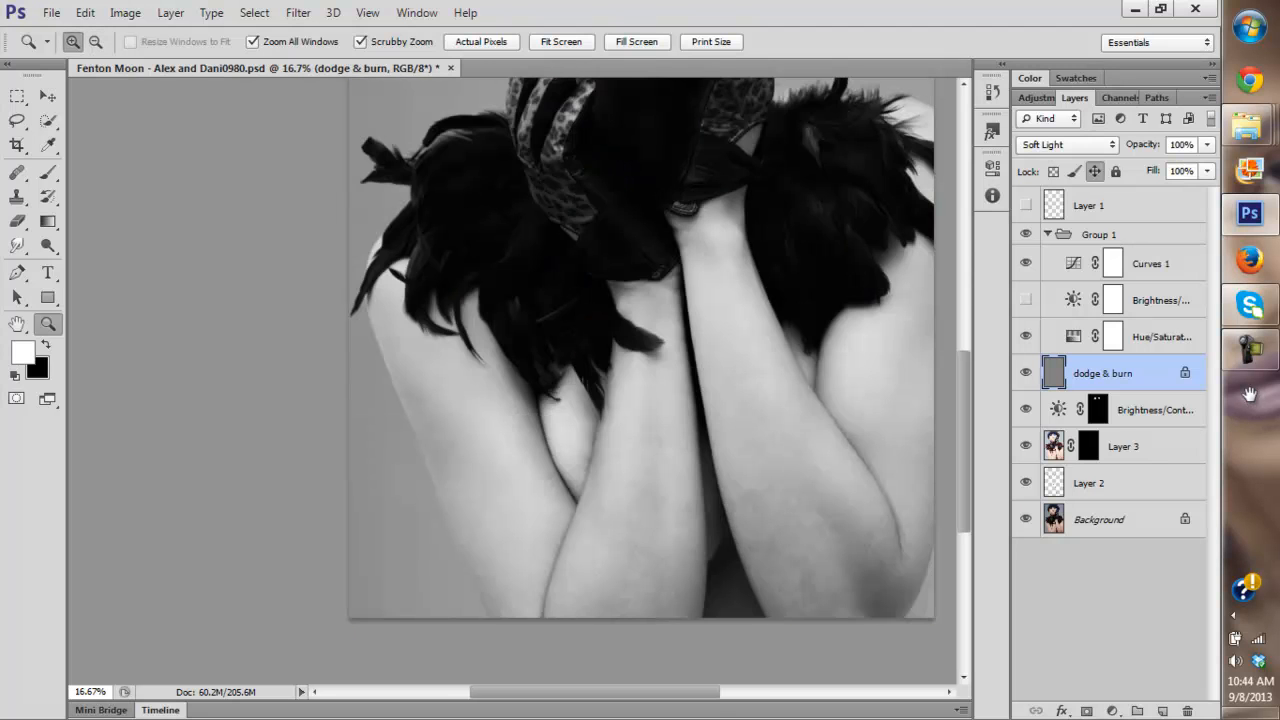
drag(650, 350, 644, 360)
click(1026, 300)
click(1026, 300)
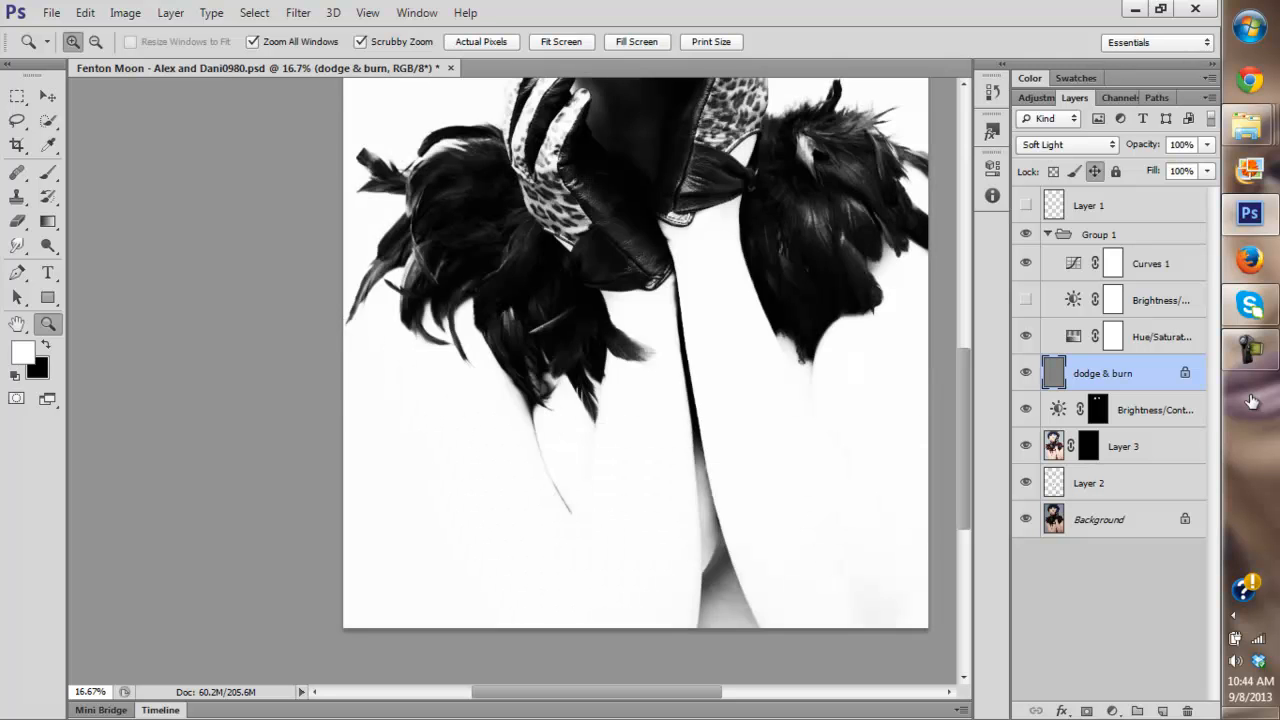
click(1026, 300)
Lower the brightness of the helper group's Brightness/Contrast layer until the arm tones show, check the arms, and select the dodge & burn layer.
double_click(1073, 300)
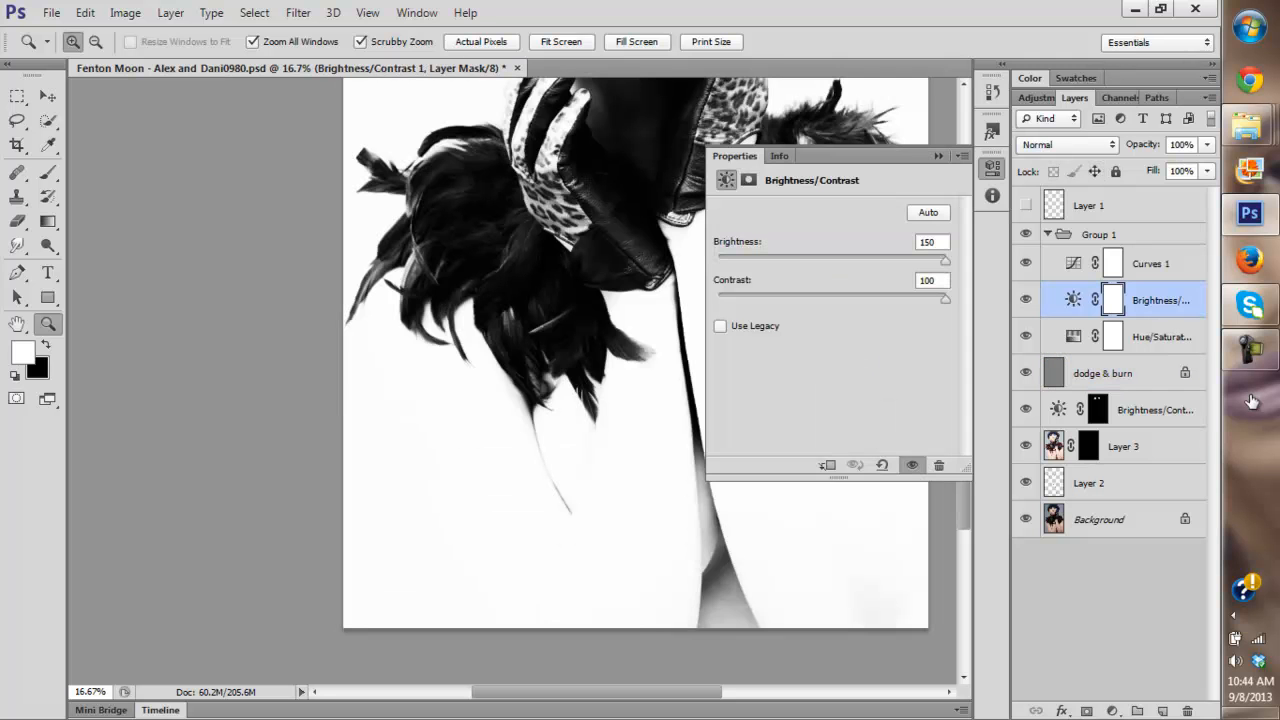
drag(945, 260, 794, 260)
click(938, 156)
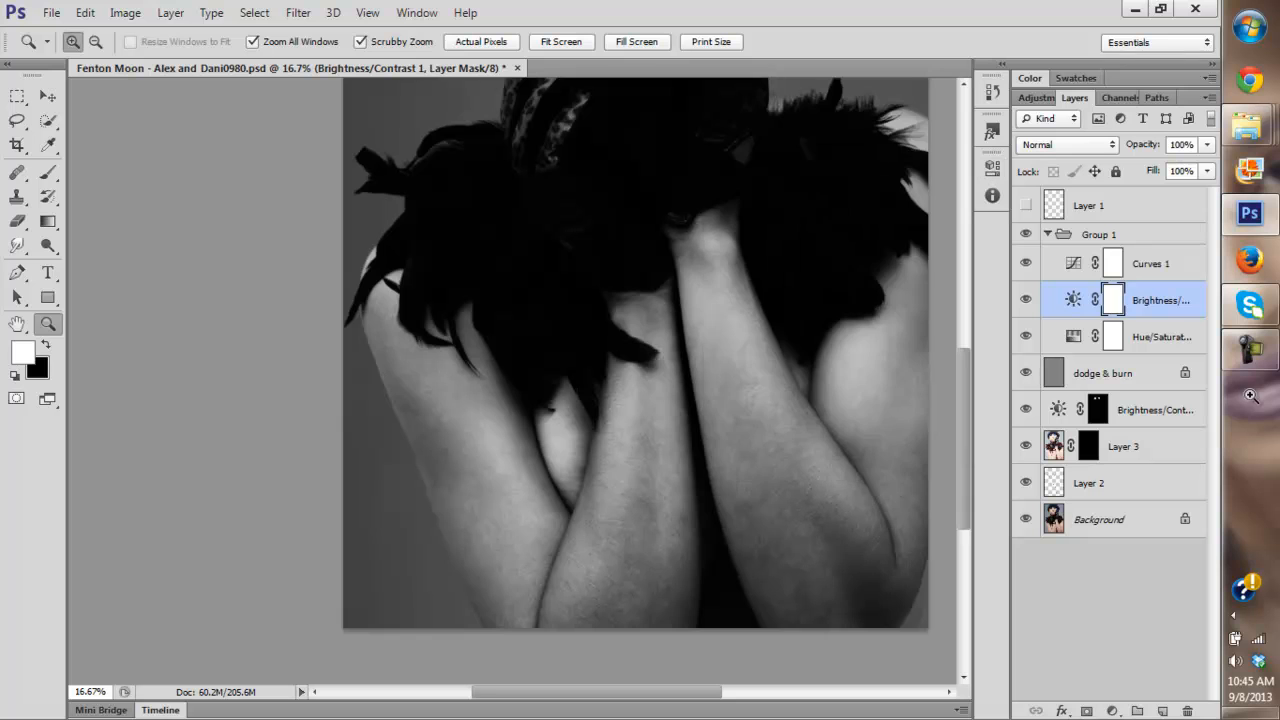
click(583, 435)
alt+click(630, 432)
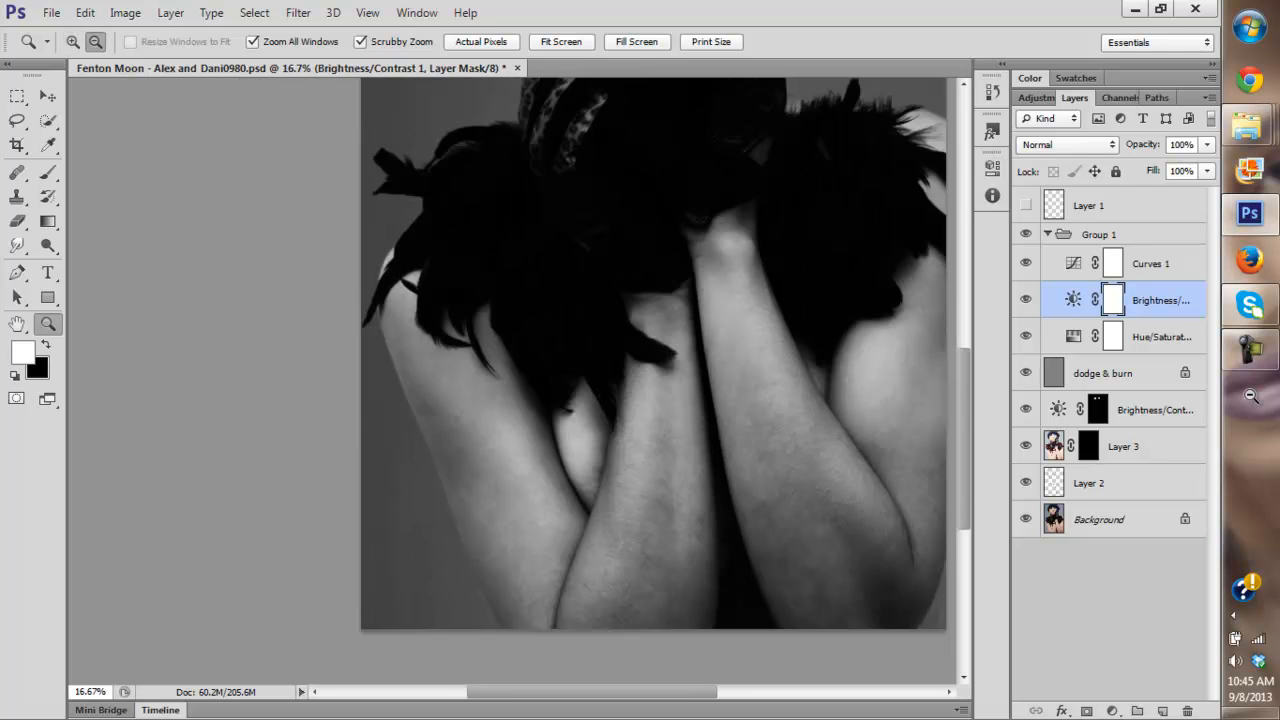
click(595, 441)
drag(870, 431, 790, 417)
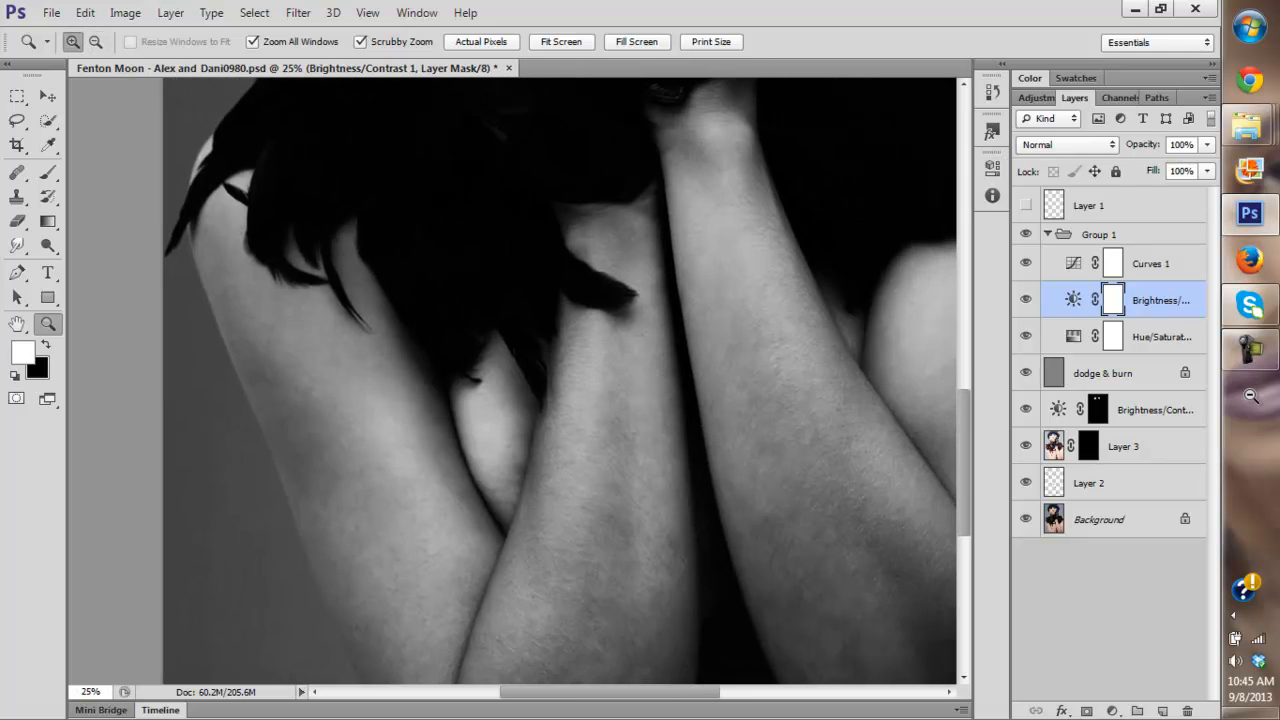
alt+click(790, 417)
click(1103, 373)
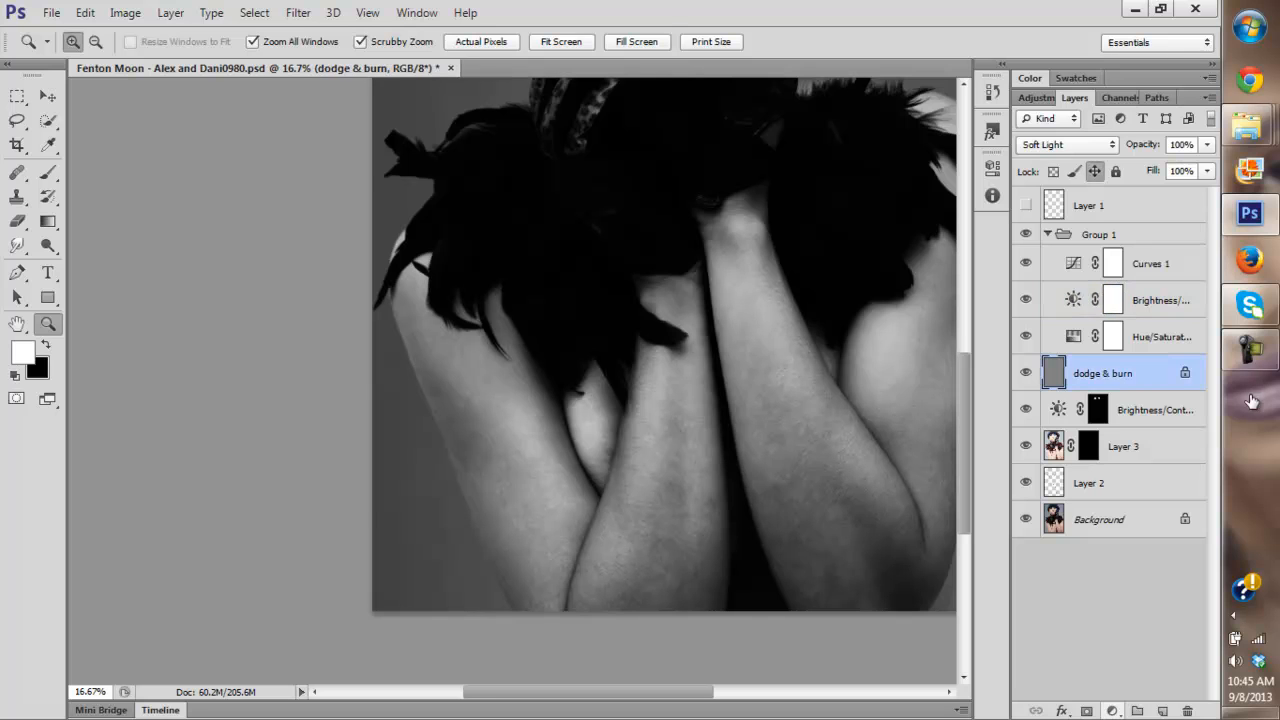
click(1111, 710)
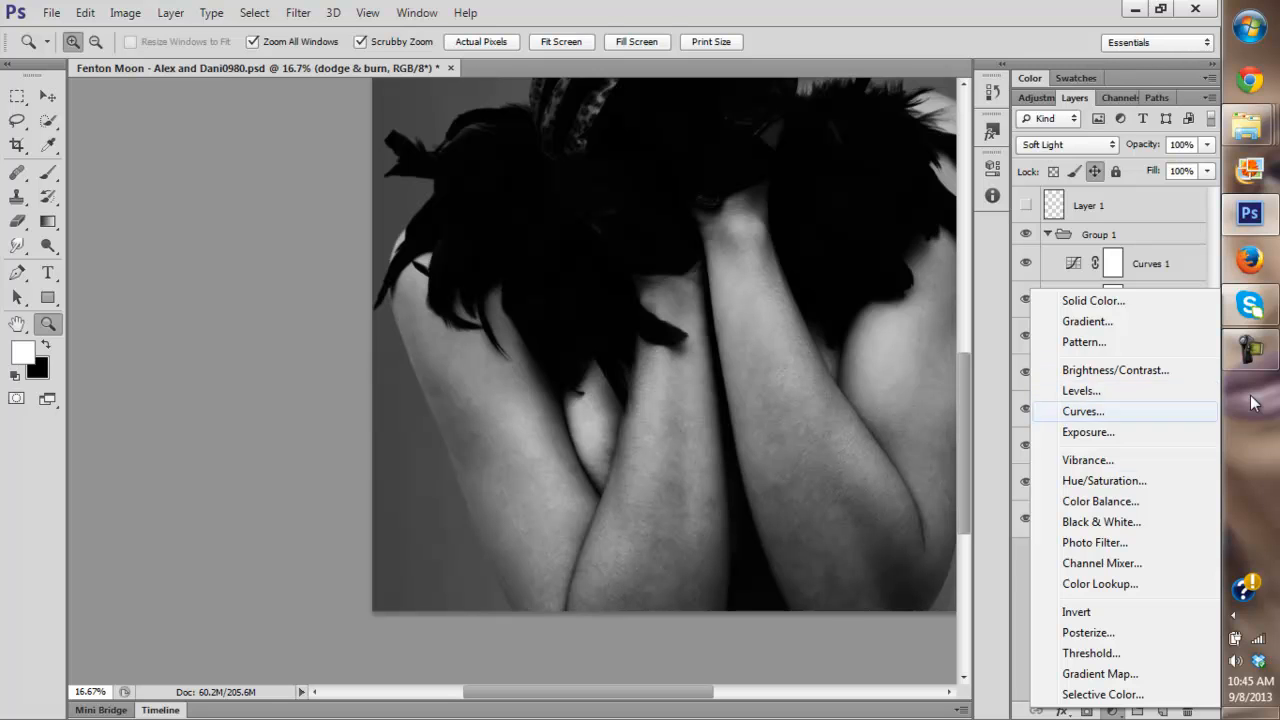
click(1104, 480)
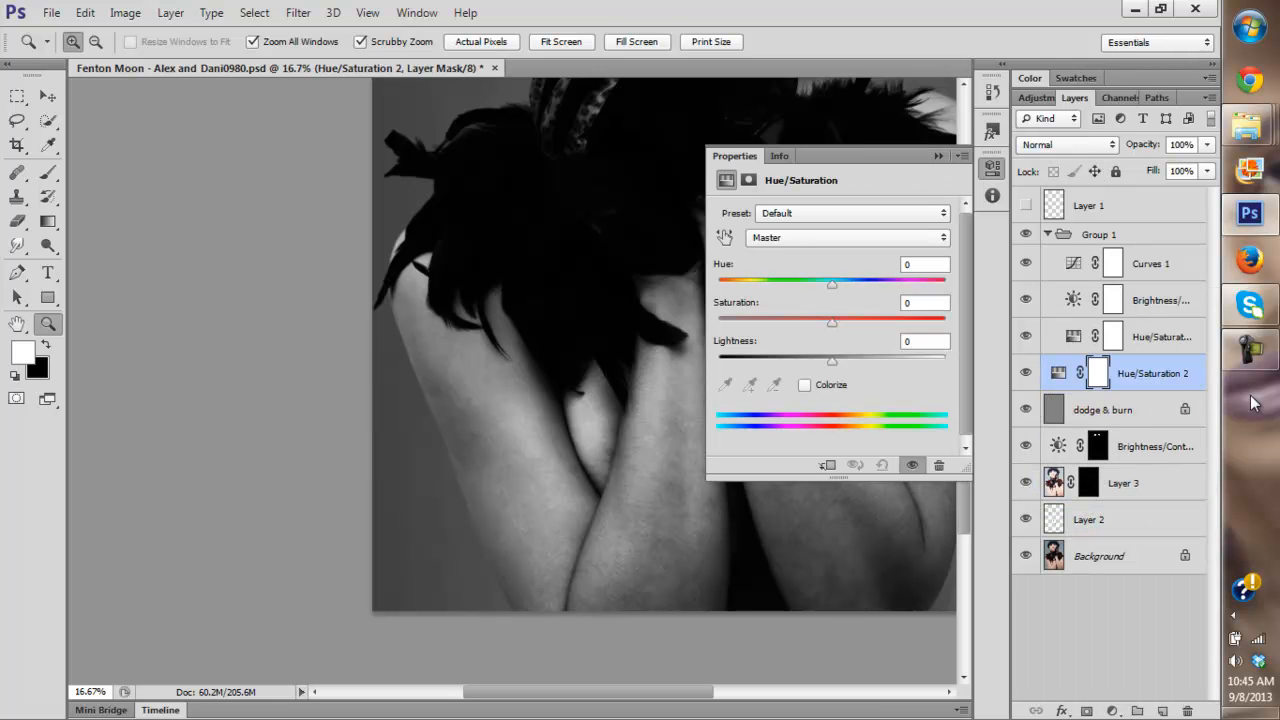
key(ctrl+z)
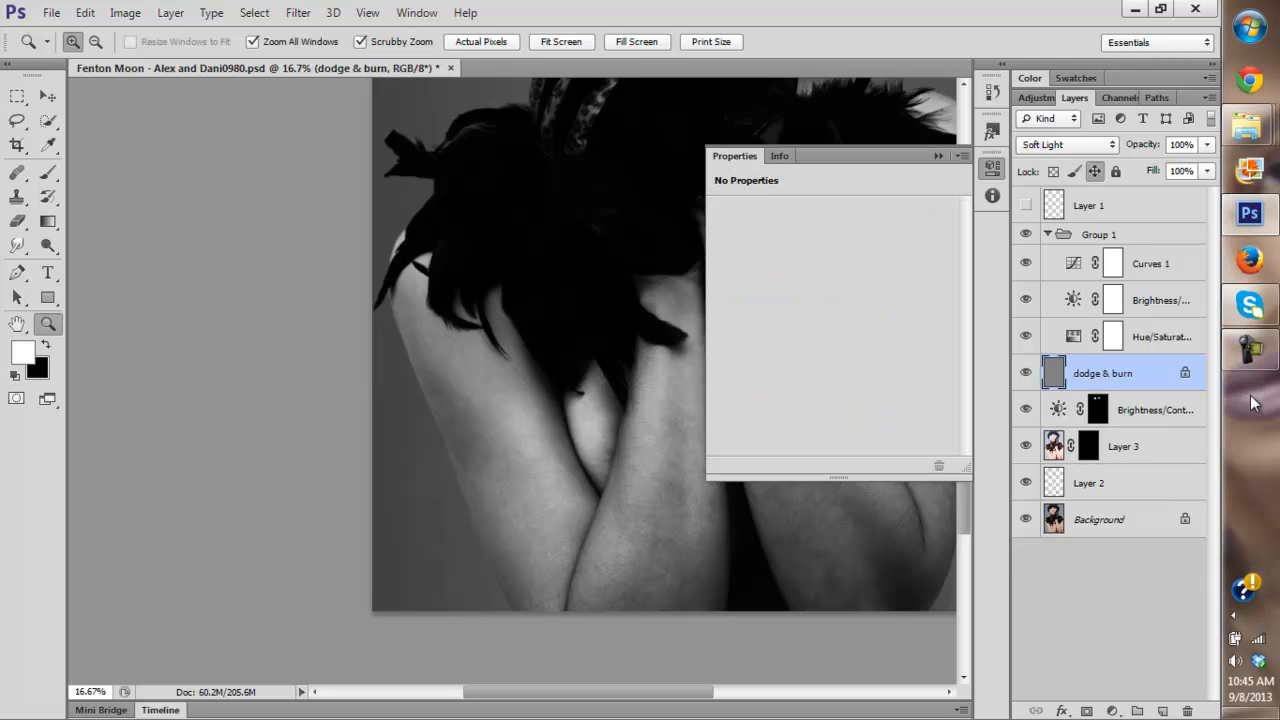
click(938, 156)
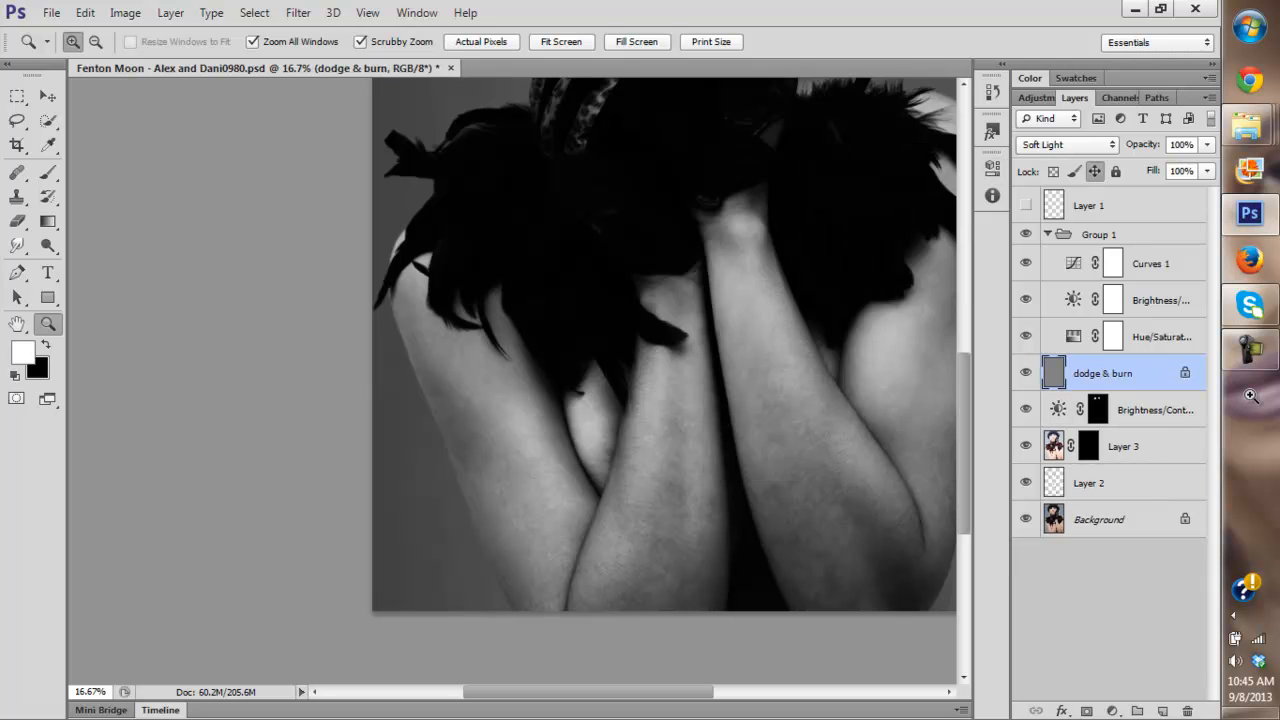
Add a Levels layer above dodge & burn with midtones 0.80 and output black level 61, and invert its mask to black for brushing.
click(1112, 710)
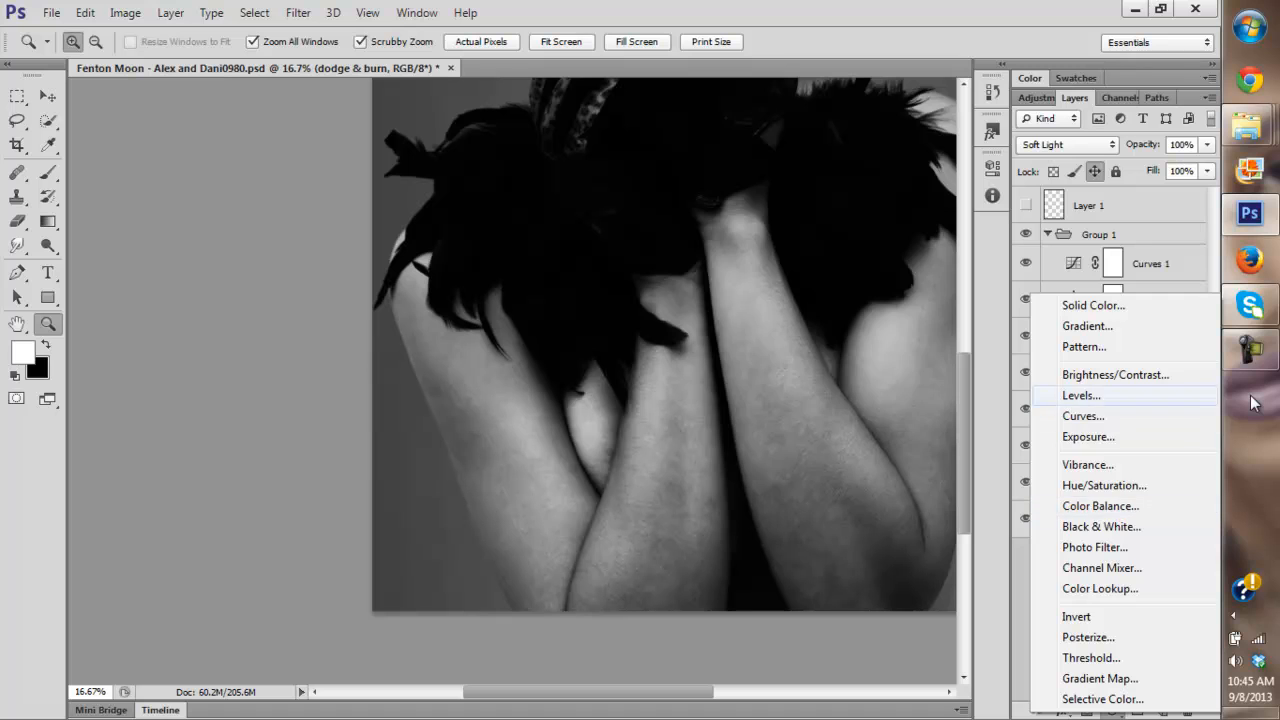
click(1075, 406)
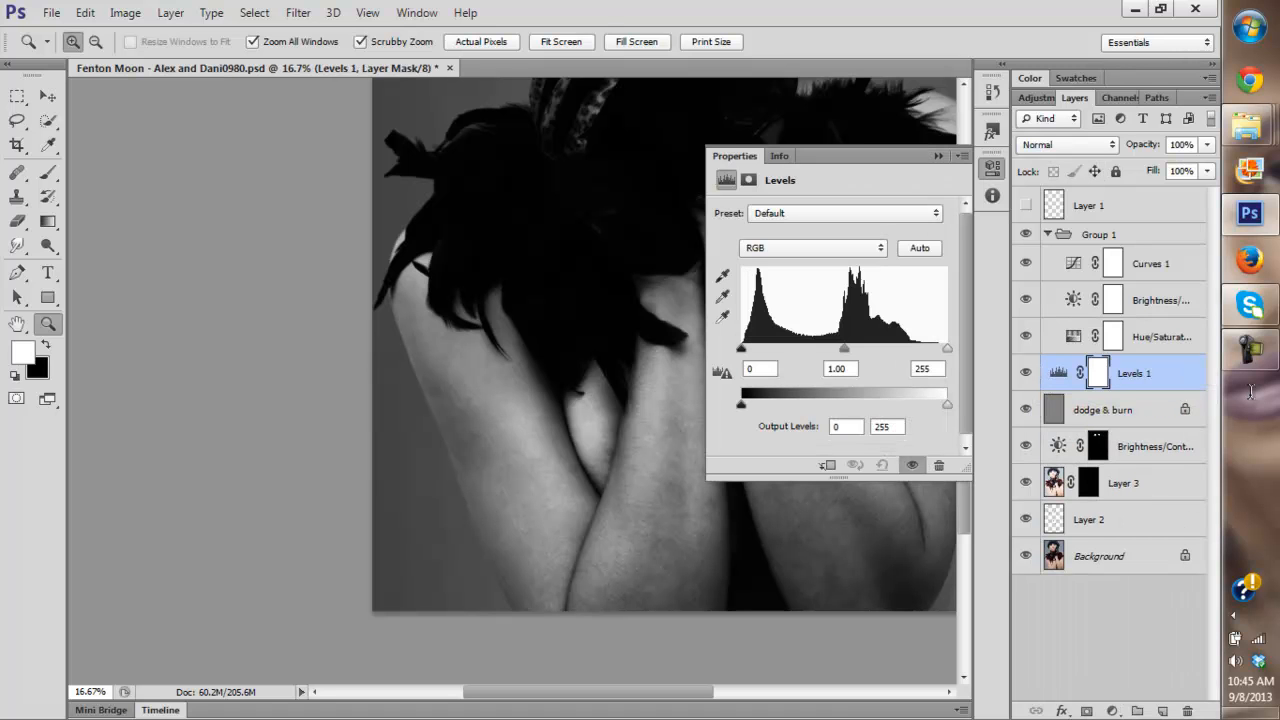
mouse_move(741, 404)
mouse_down()
mouse_move(806, 404)
mouse_move(744, 404)
mouse_move(764, 404)
mouse_up()
drag(844, 348, 856, 348)
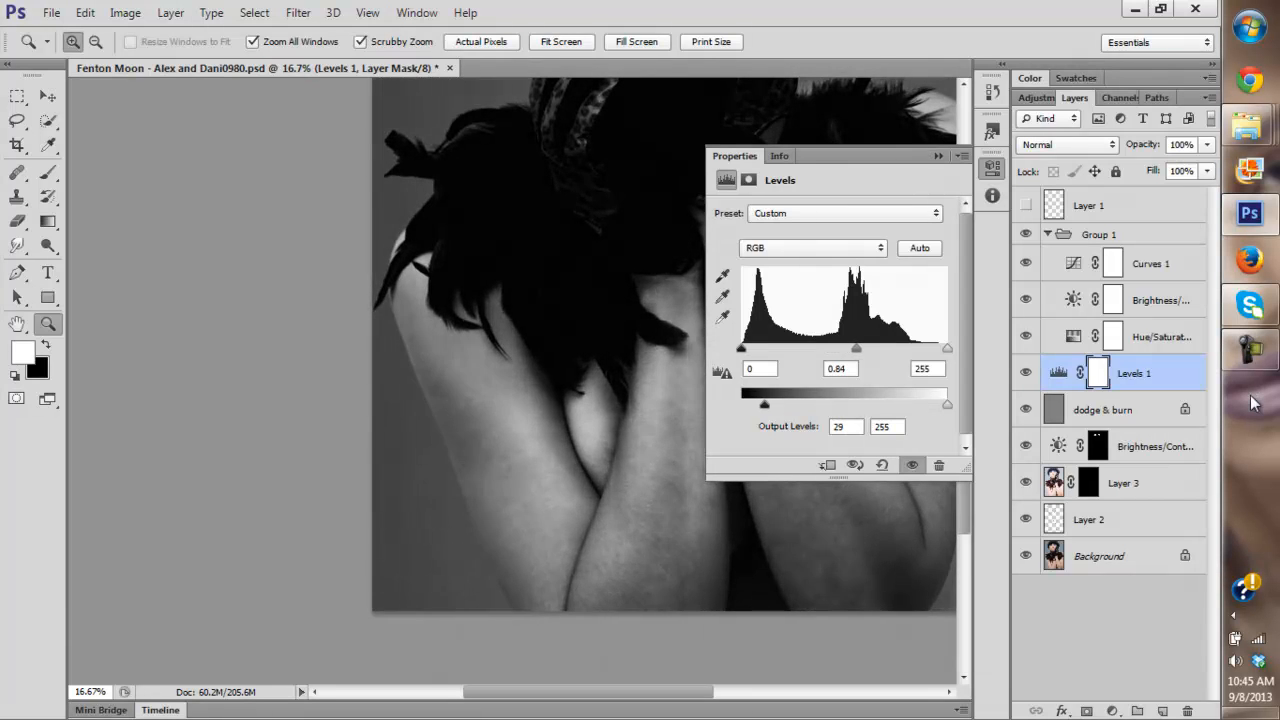
drag(764, 404, 783, 404)
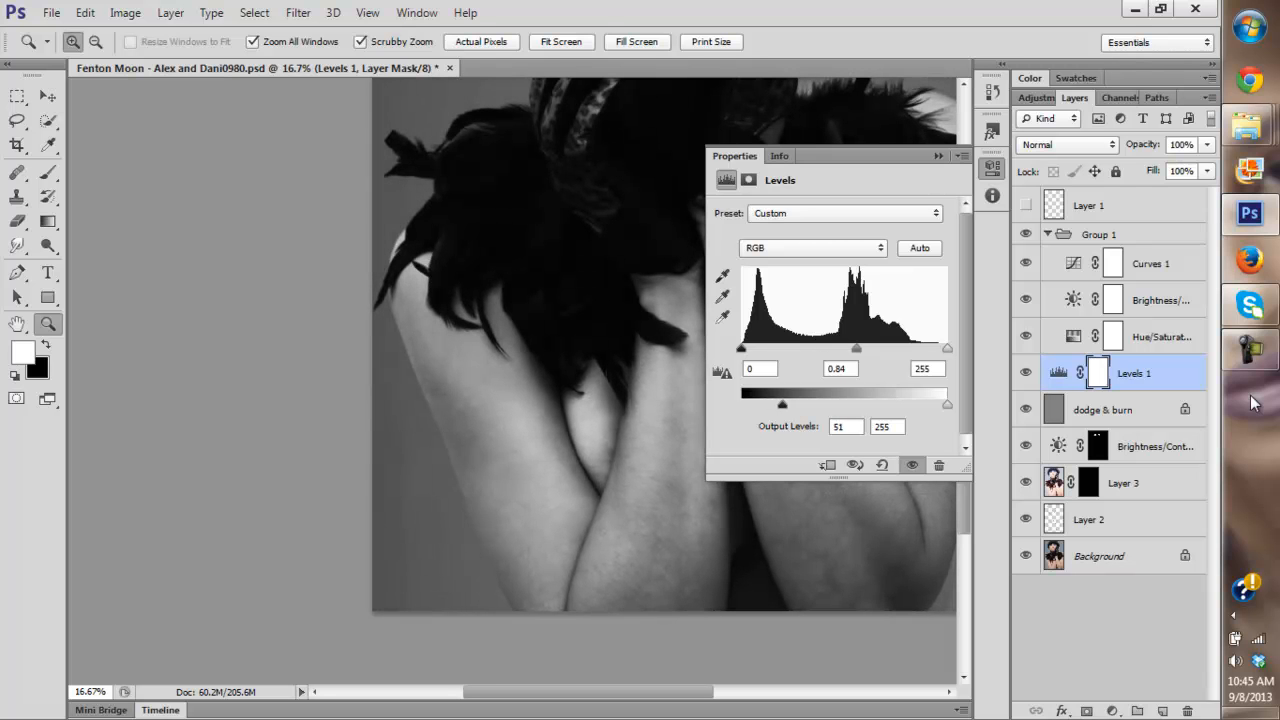
drag(856, 348, 859, 348)
drag(782, 404, 790, 404)
key(ctrl+i)
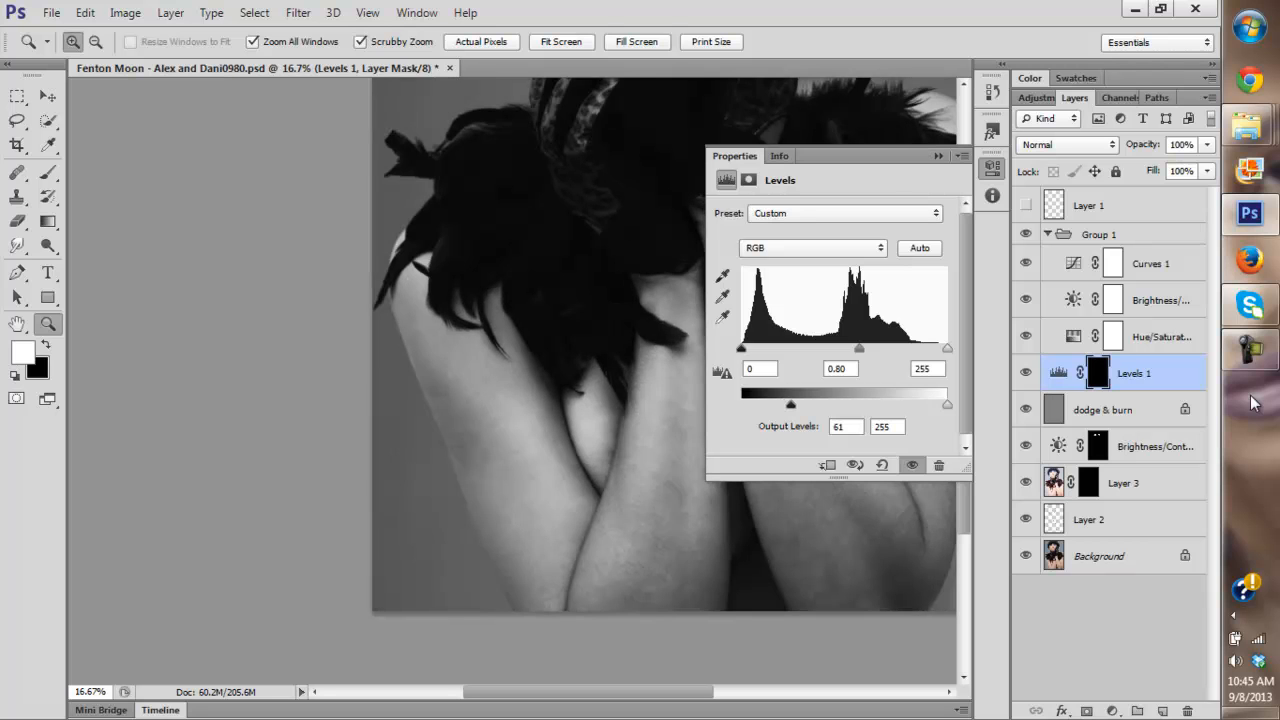
key(b)
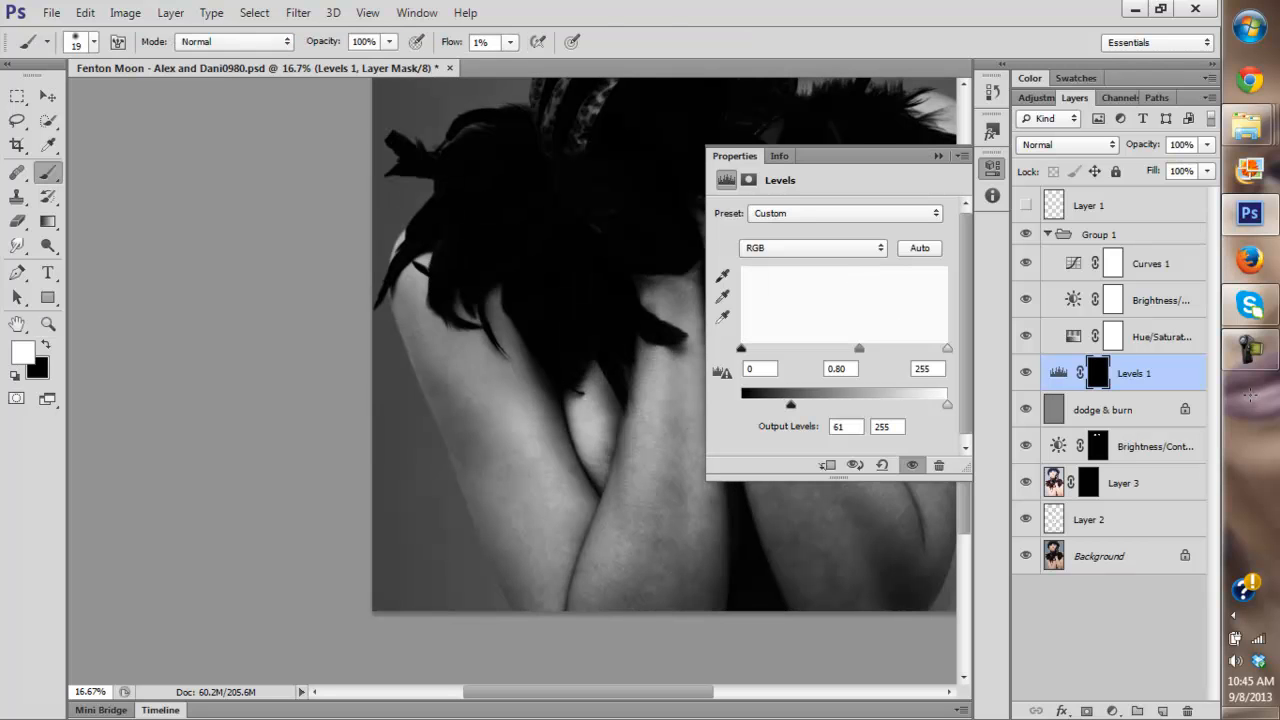
Paint white on the Levels mask over the skin patch between the arms with a 160 px brush at 100% flow.
right_click(690, 394)
drag(723, 440, 825, 440)
key(Return)
key(c)
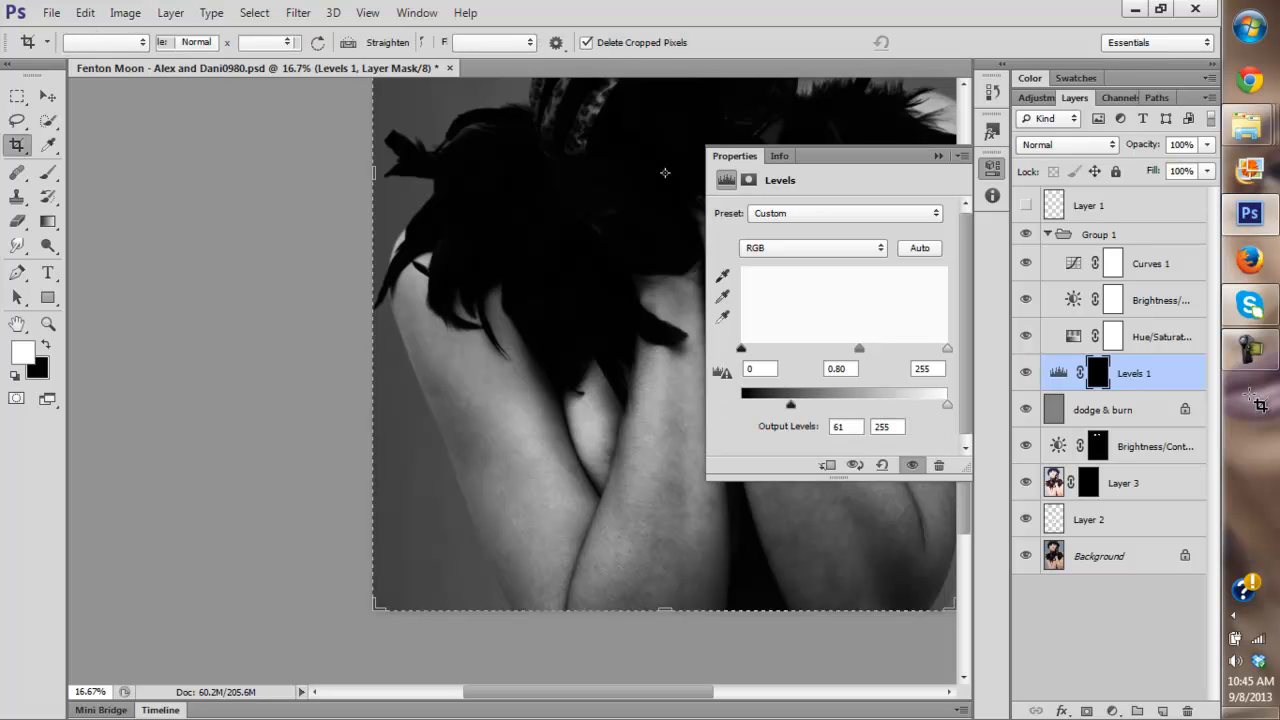
key(b)
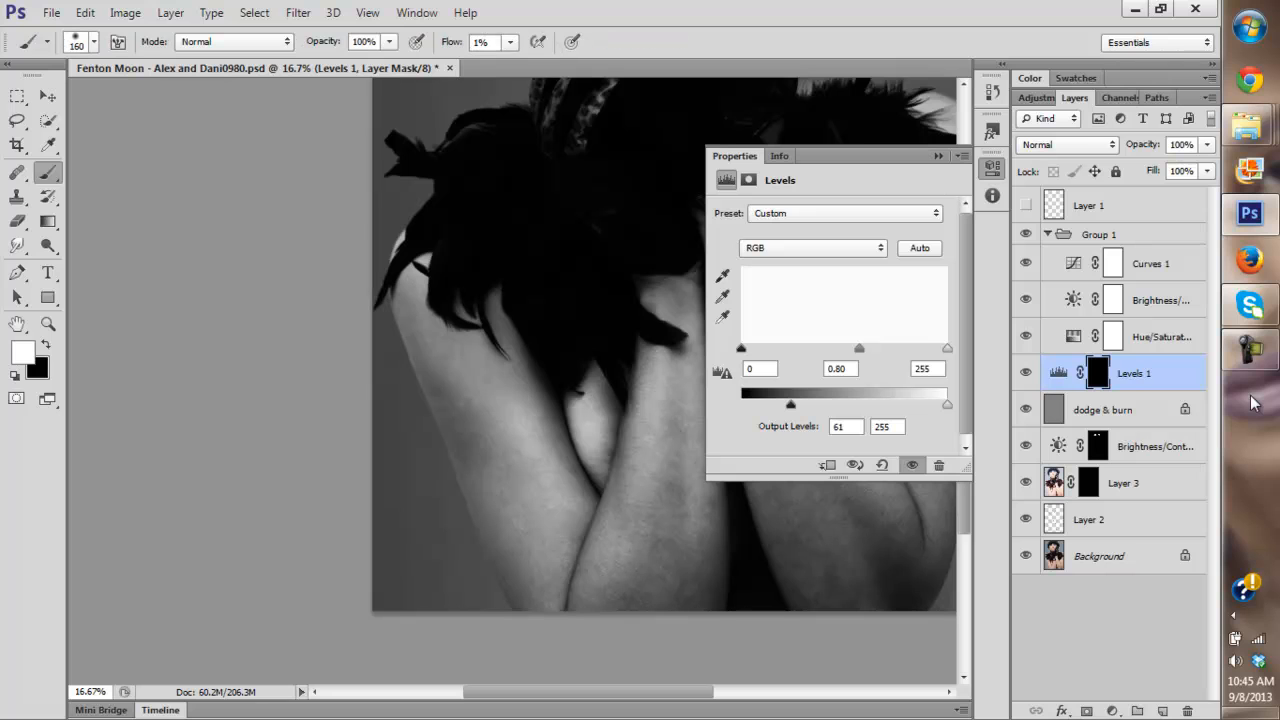
click(510, 42)
drag(510, 64, 605, 64)
mouse_move(600, 454)
mouse_down()
mouse_move(600, 388)
mouse_move(600, 474)
mouse_move(579, 399)
mouse_move(589, 380)
mouse_up()
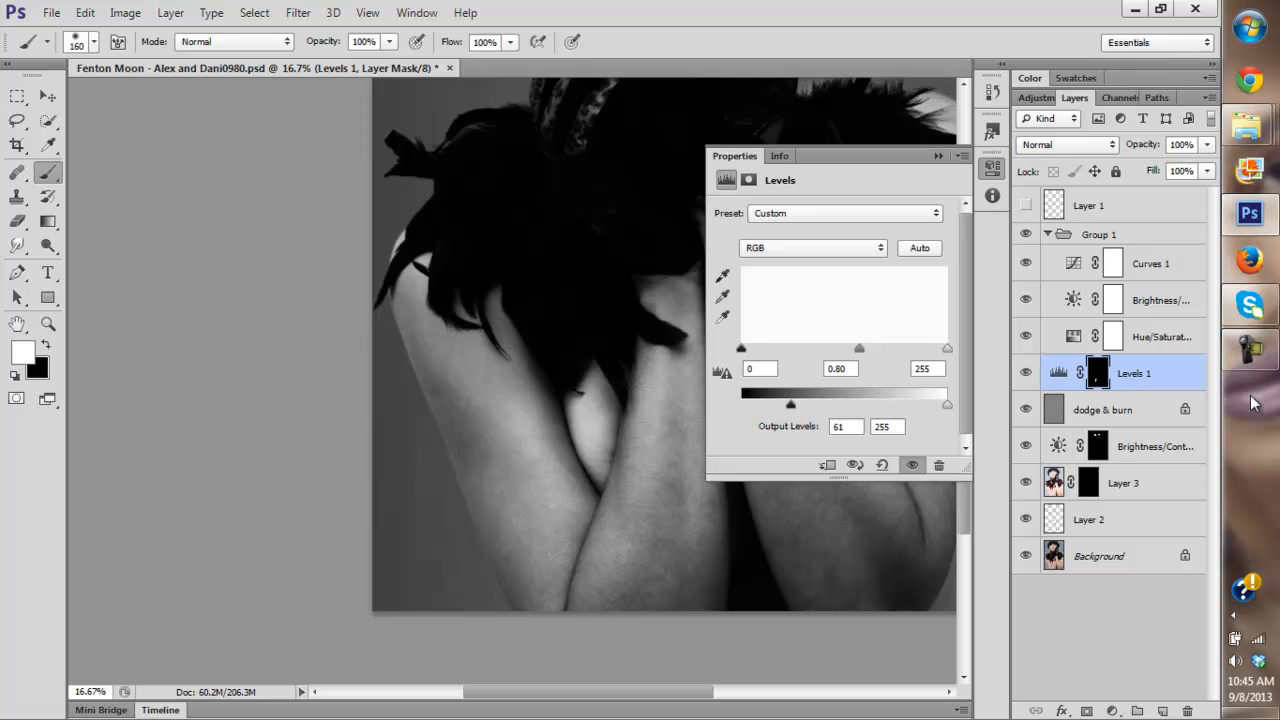
Set the Levels layer's input black point to 48 and its output levels to 86 and 228.
drag(741, 349, 772, 349)
drag(772, 348, 780, 348)
drag(790, 404, 802, 404)
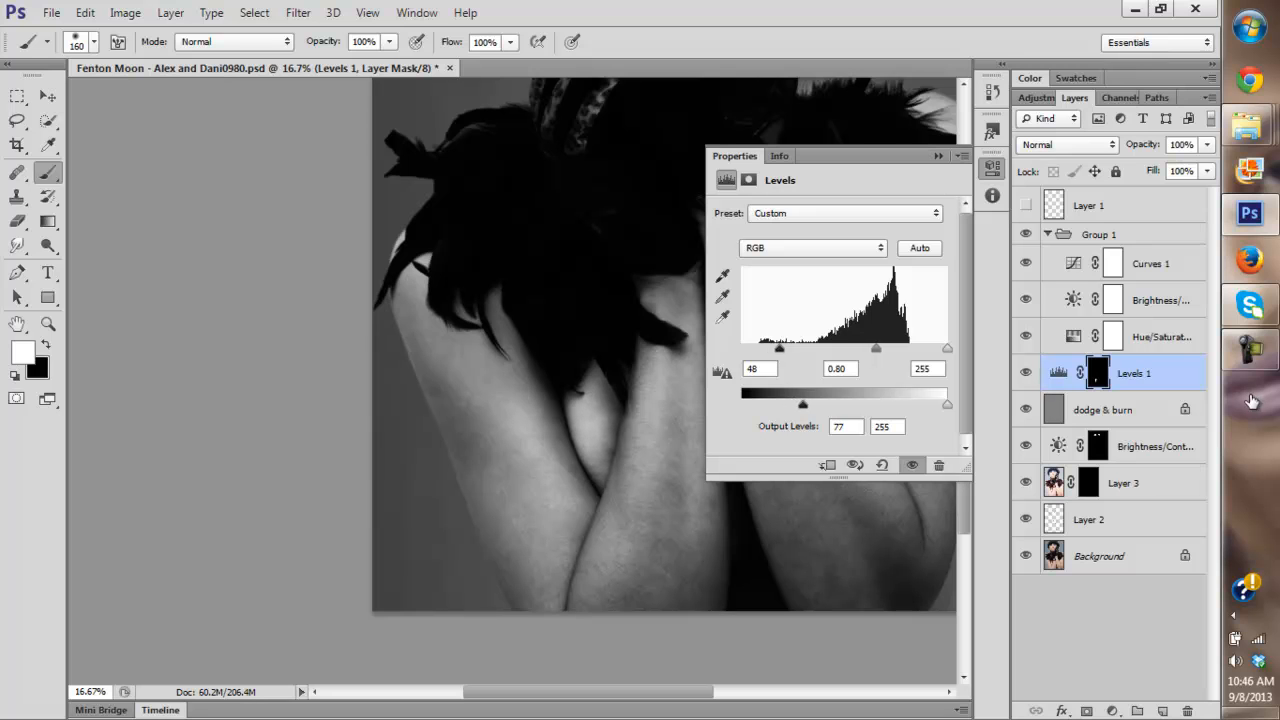
drag(947, 404, 926, 404)
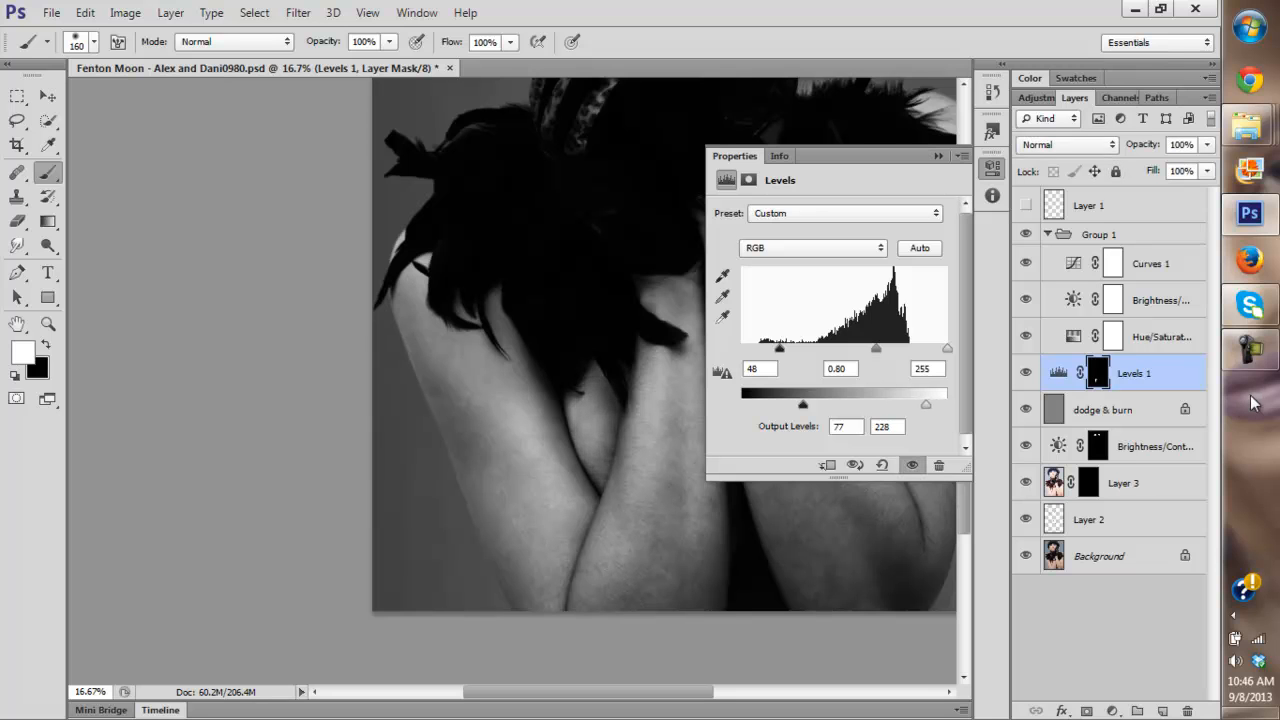
mouse_move(803, 404)
mouse_down()
mouse_move(819, 404)
mouse_move(786, 404)
mouse_move(810, 404)
mouse_up()
click(938, 156)
Compare the Levels correction off and on, both in black and white and with the helper group hidden.
click(1026, 373)
click(1026, 373)
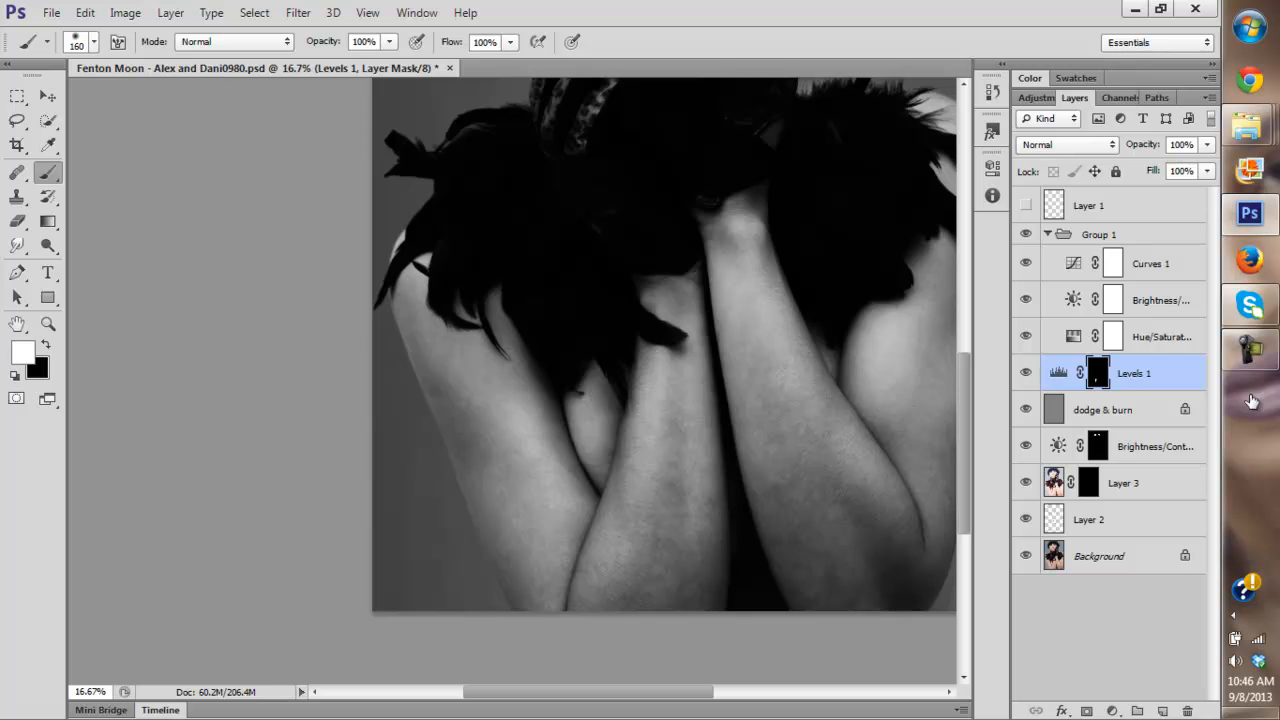
click(1025, 233)
click(1025, 372)
click(1025, 372)
Paint black on the Levels mask to remove the correction from the feather tip beside the skin patch between the arms.
click(48, 324)
click(631, 409)
drag(606, 362, 586, 396)
click(586, 390)
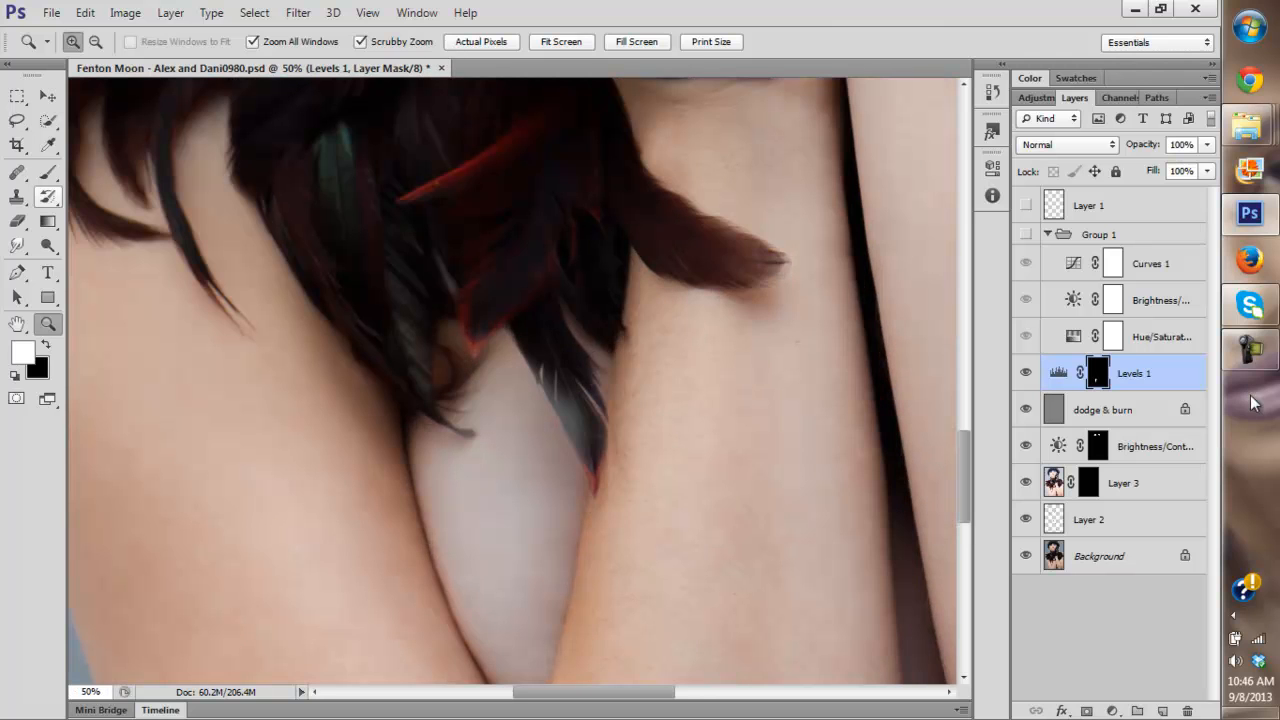
key(b)
key(c)
key(b)
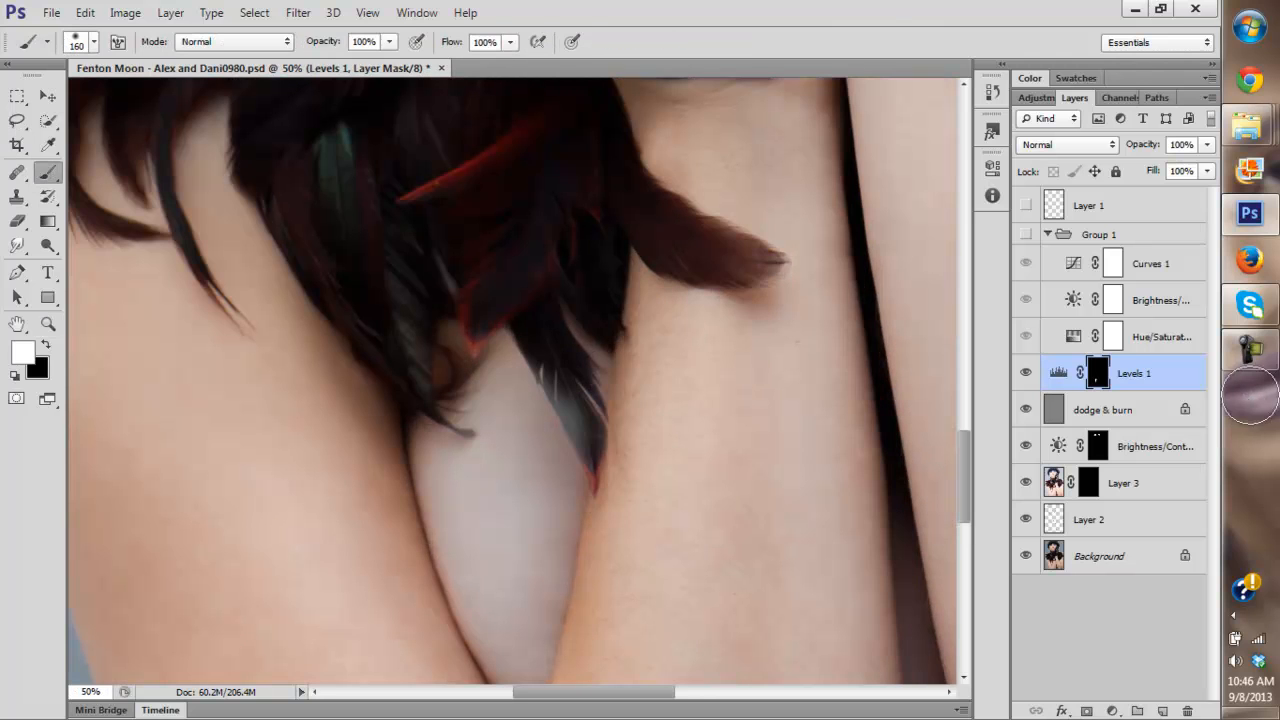
key(x)
mouse_move(566, 392)
mouse_down()
mouse_move(574, 412)
mouse_move(552, 392)
mouse_up()
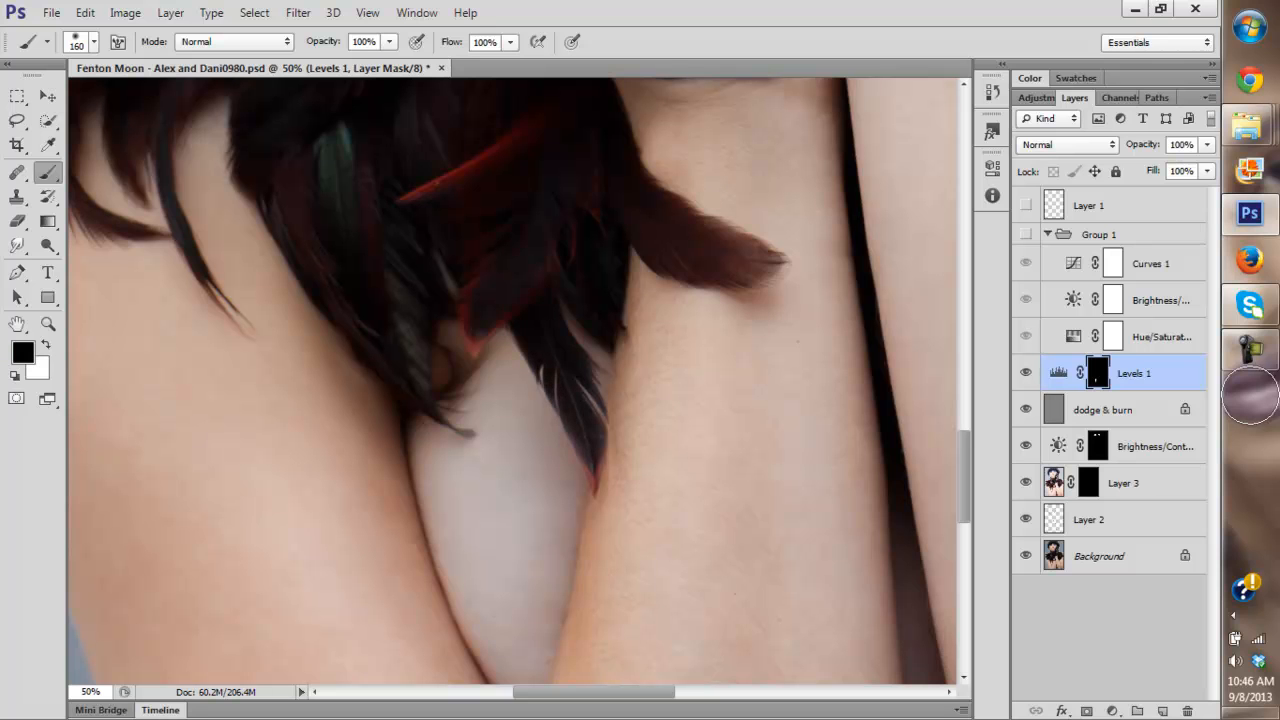
Check the whole portrait with the black-and-white helper group shown and hidden.
key(z)
key(ctrl+0)
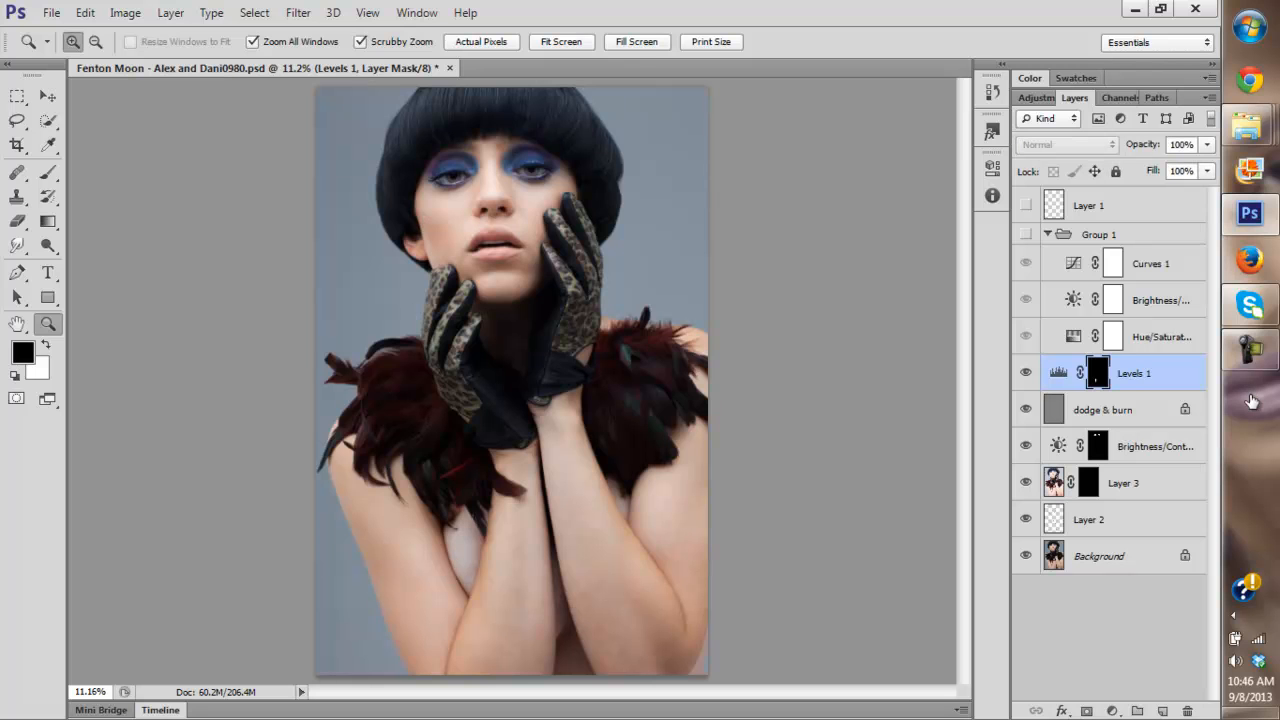
click(1026, 234)
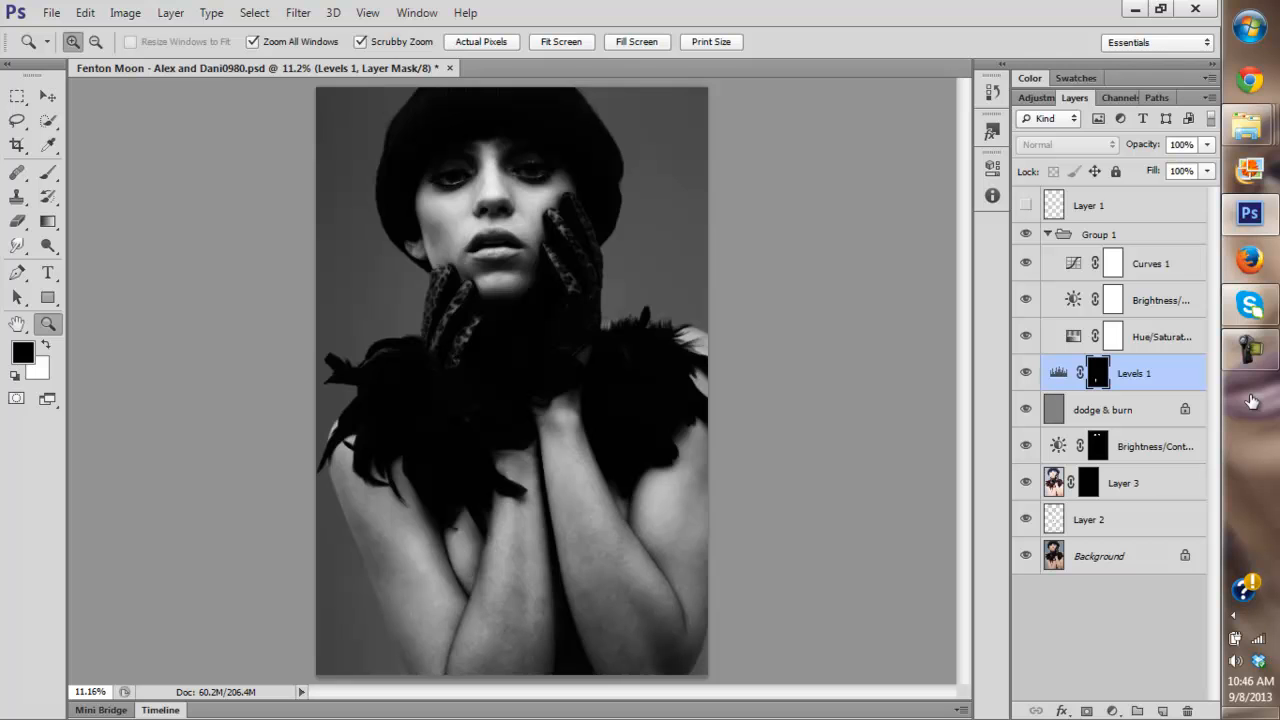
click(1026, 234)
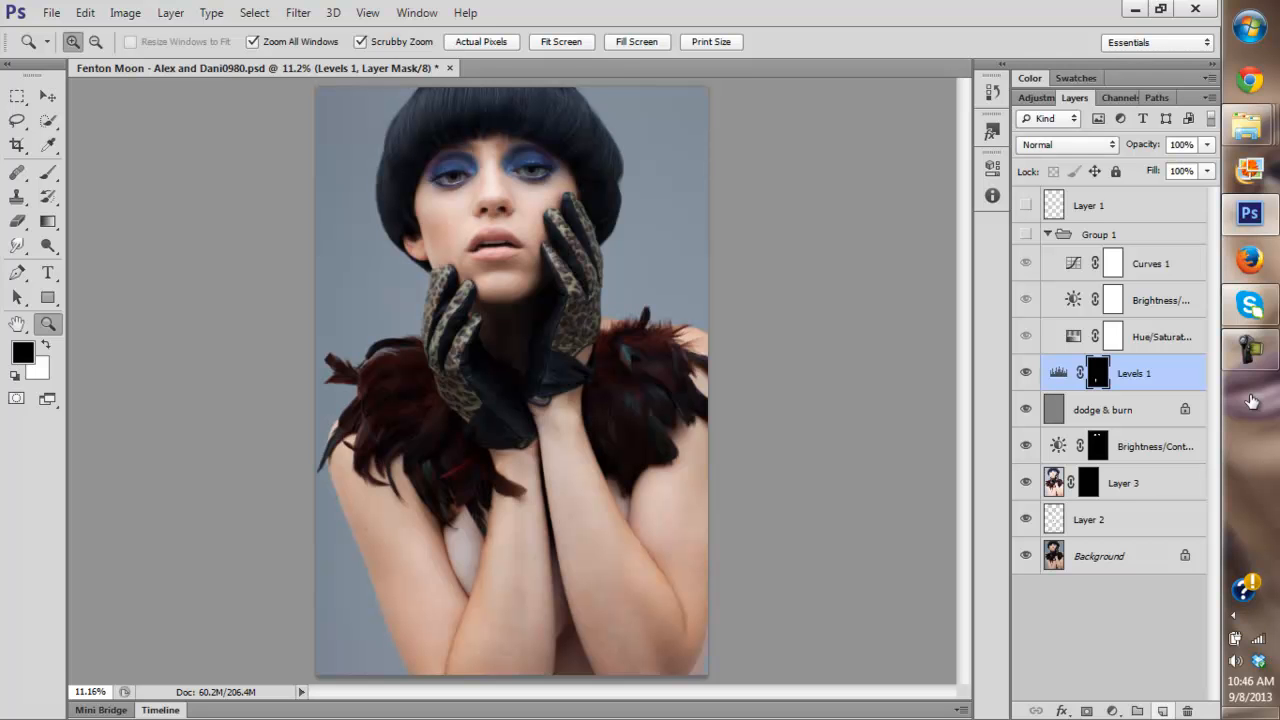
Add a Color Balance layer above Levels 1 with midtones red +6 and blue -7, and invert its mask to black.
click(1112, 710)
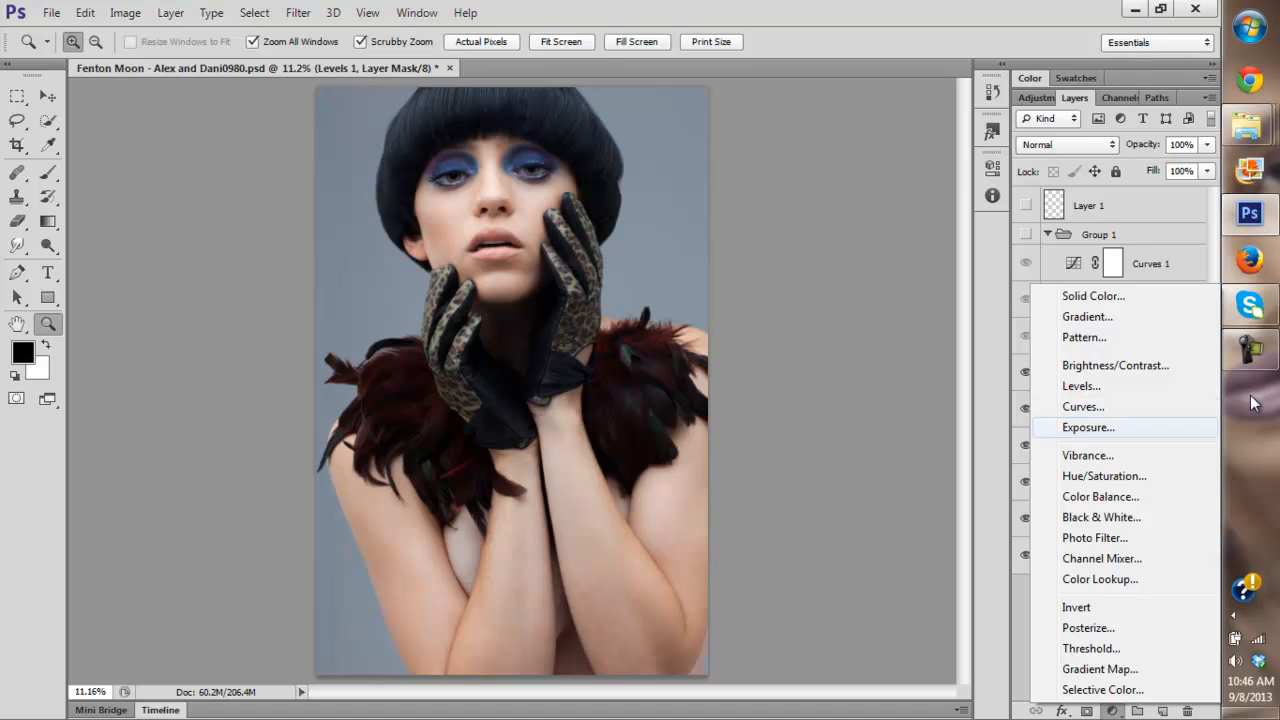
key(Down)
key(Return)
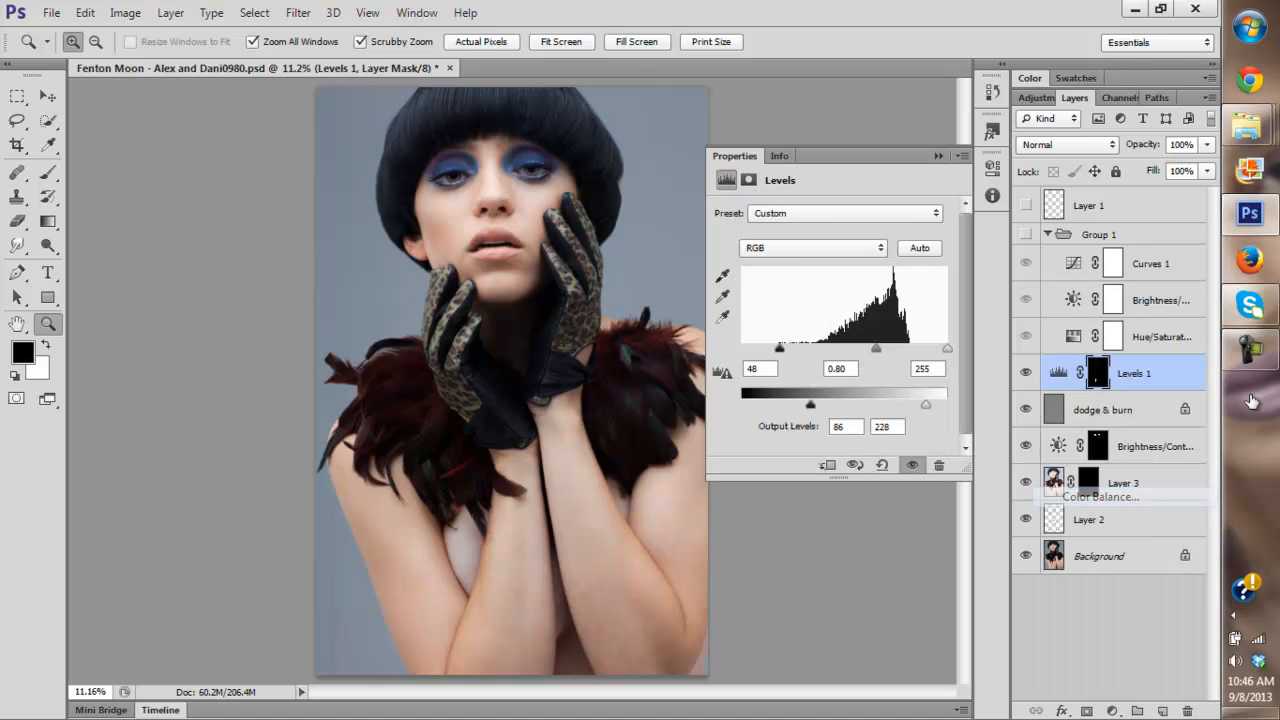
drag(802, 258, 807, 258)
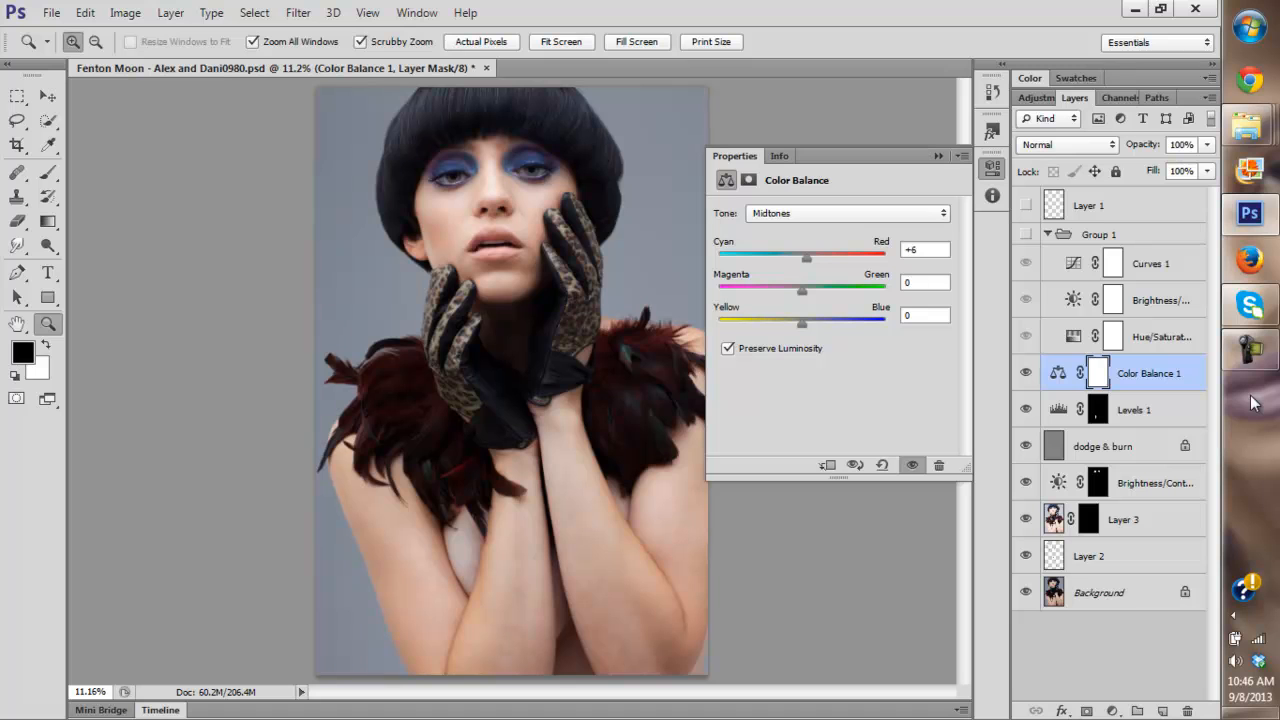
drag(801, 323, 797, 323)
key(ctrl+i)
Paint white on the Color Balance mask over the skin patch between the arms, using soft 191 px and 298 px brushes.
key(b)
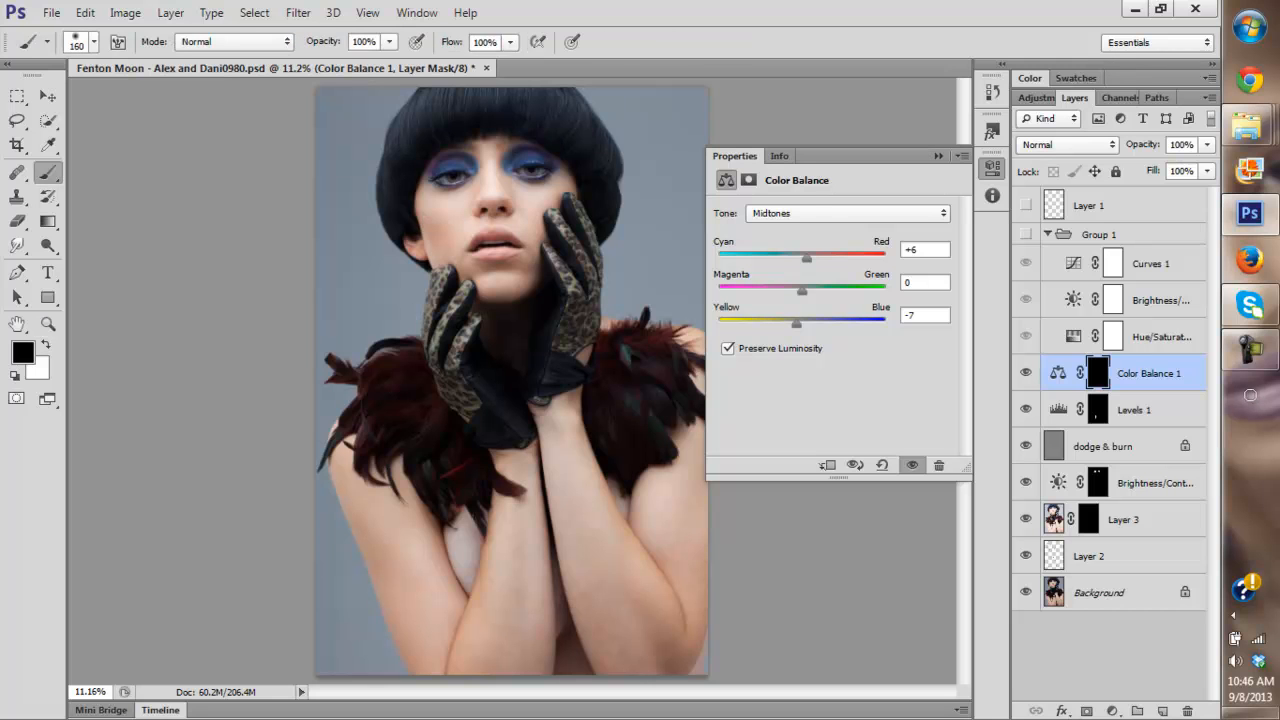
key(x)
right_click(556, 414)
drag(681, 462, 706, 462)
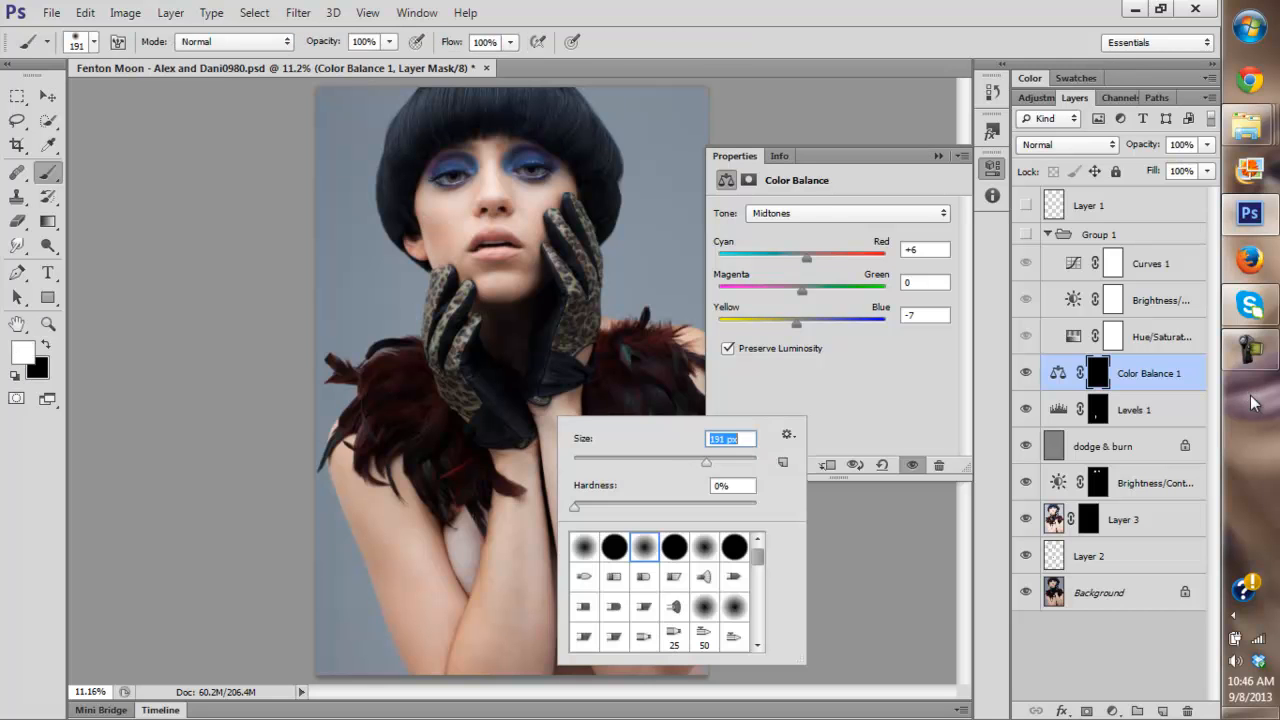
key(Return)
drag(499, 520, 504, 472)
right_click(504, 468)
drag(655, 517, 669, 517)
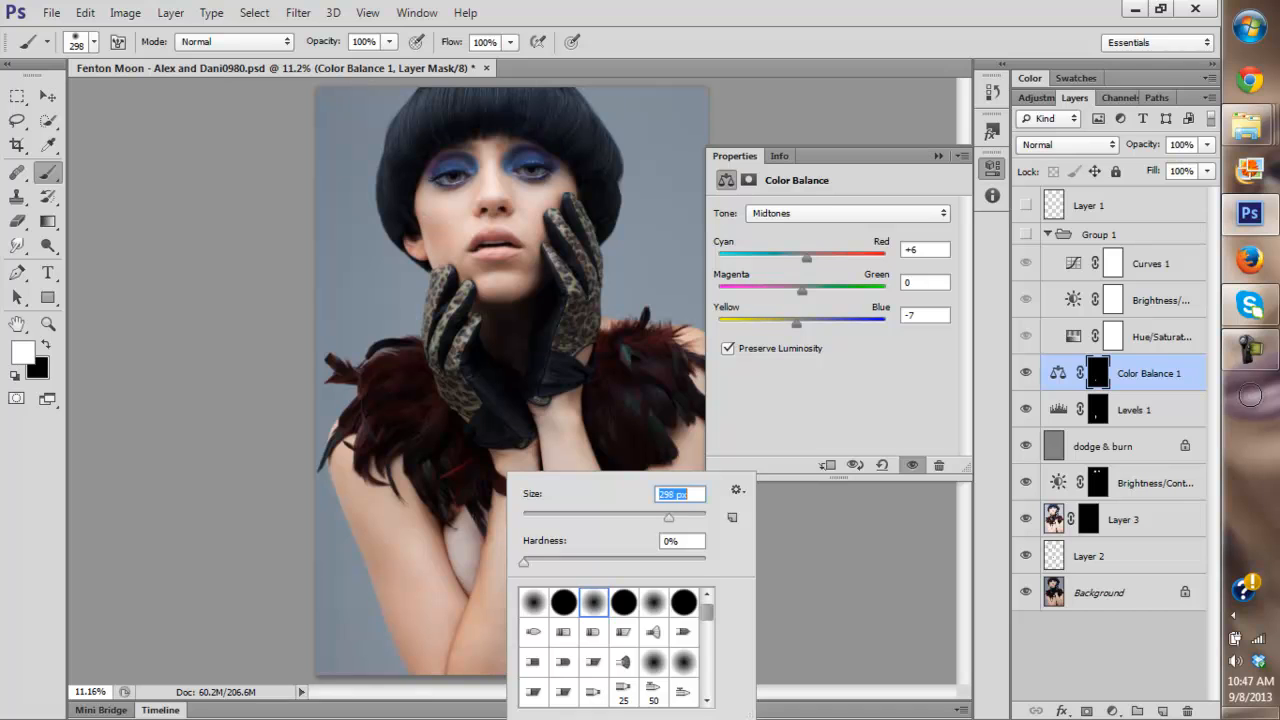
key(Return)
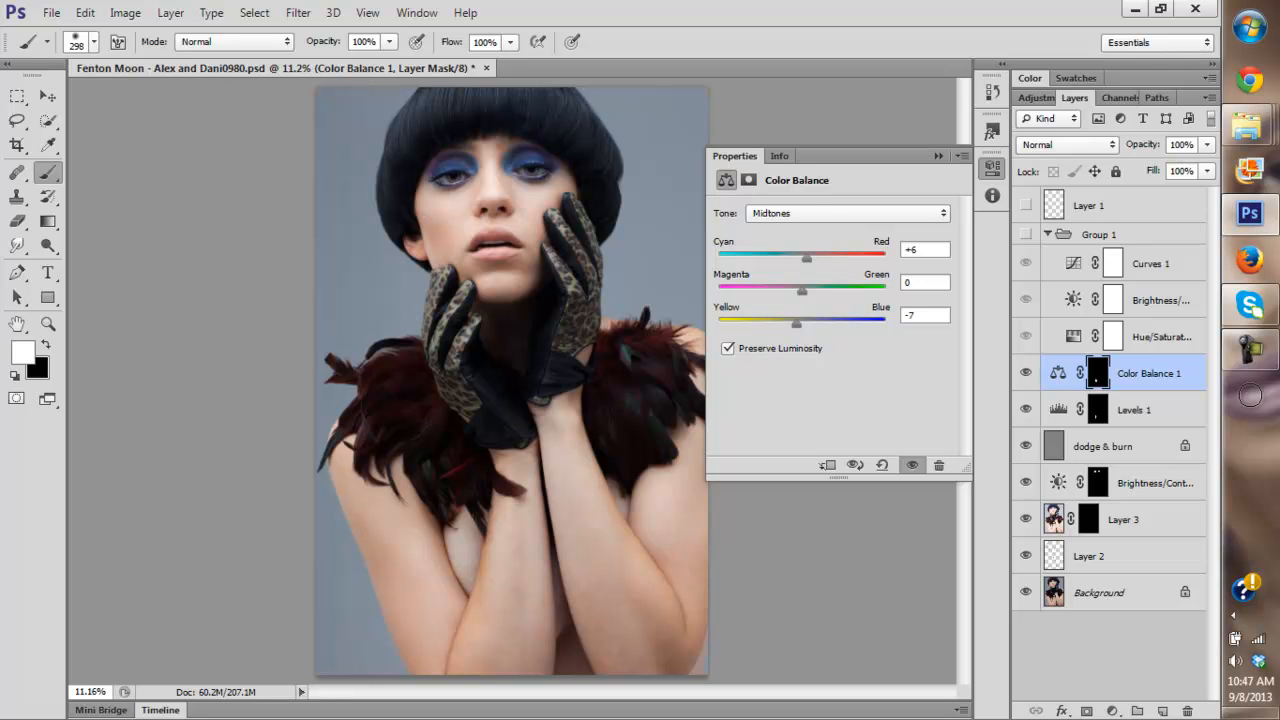
Compare the skin patch between the arms with the Color Balance layer off and on.
click(1026, 373)
click(1026, 373)
click(1026, 373)
click(1026, 373)
Load the Color Balance mask as a selection and add a Hue/Saturation layer from it with saturation +36.
ctrl+click(1098, 373)
click(1112, 710)
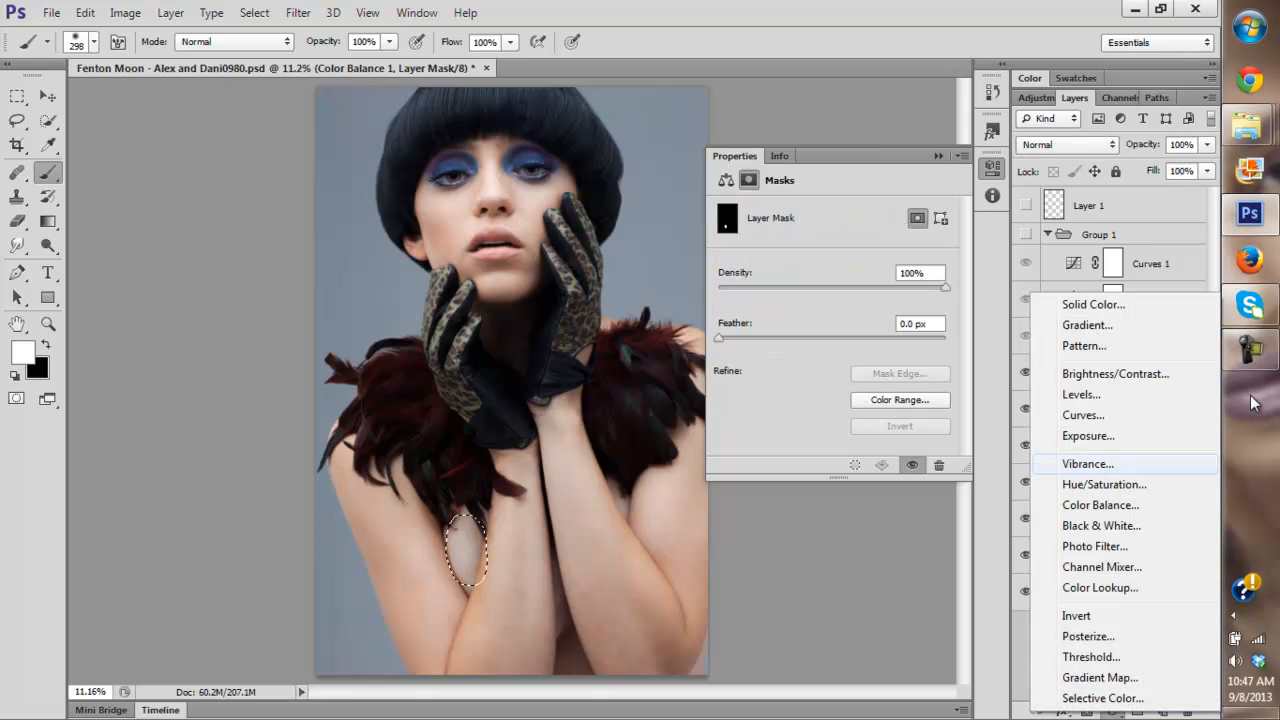
click(1090, 483)
drag(832, 322, 873, 322)
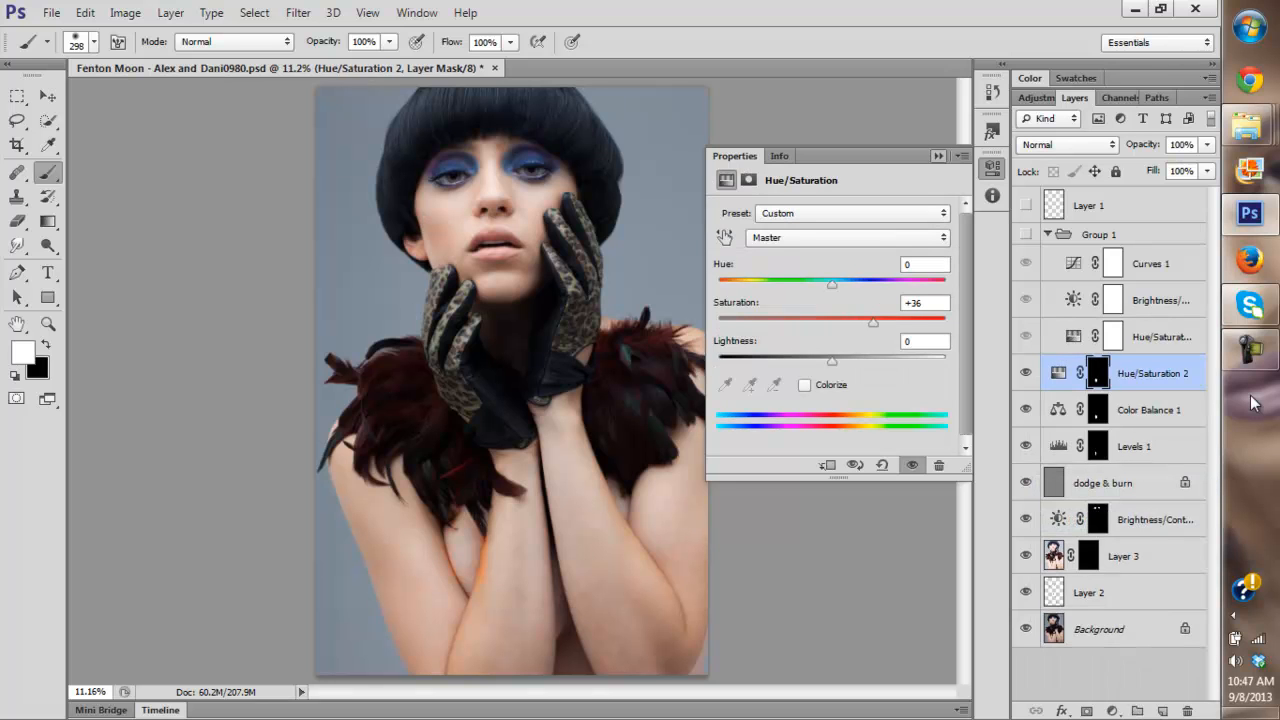
click(938, 156)
Refine the Hue/Saturation 2 and Color Balance 1 masks around the skin patch by brushing with black and white.
key(x)
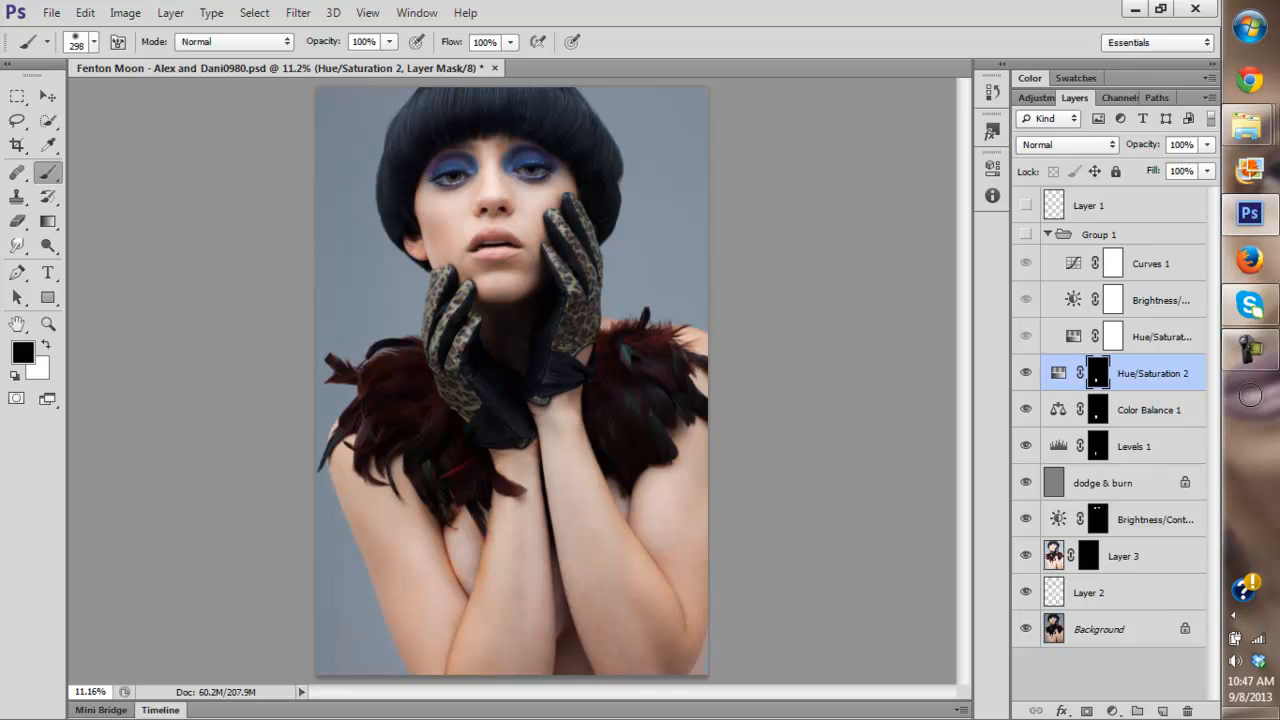
key(alt+bracketleft)
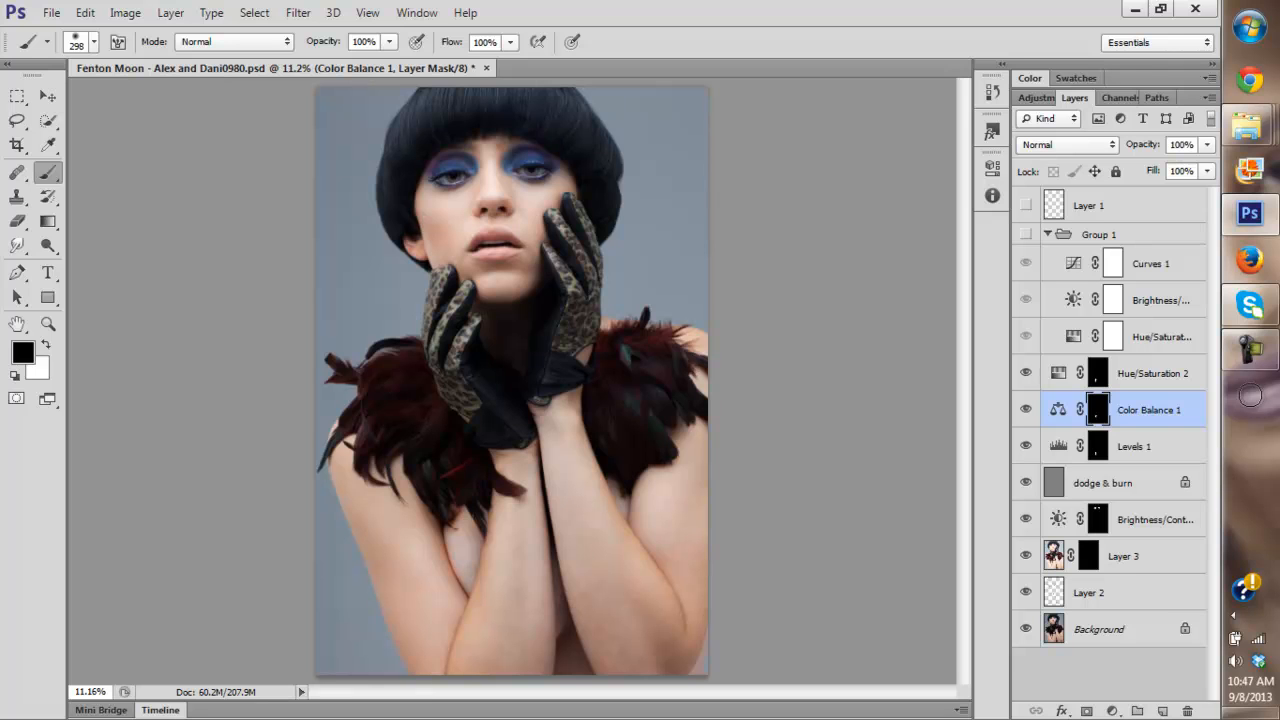
key(x)
key(x)
key(x)
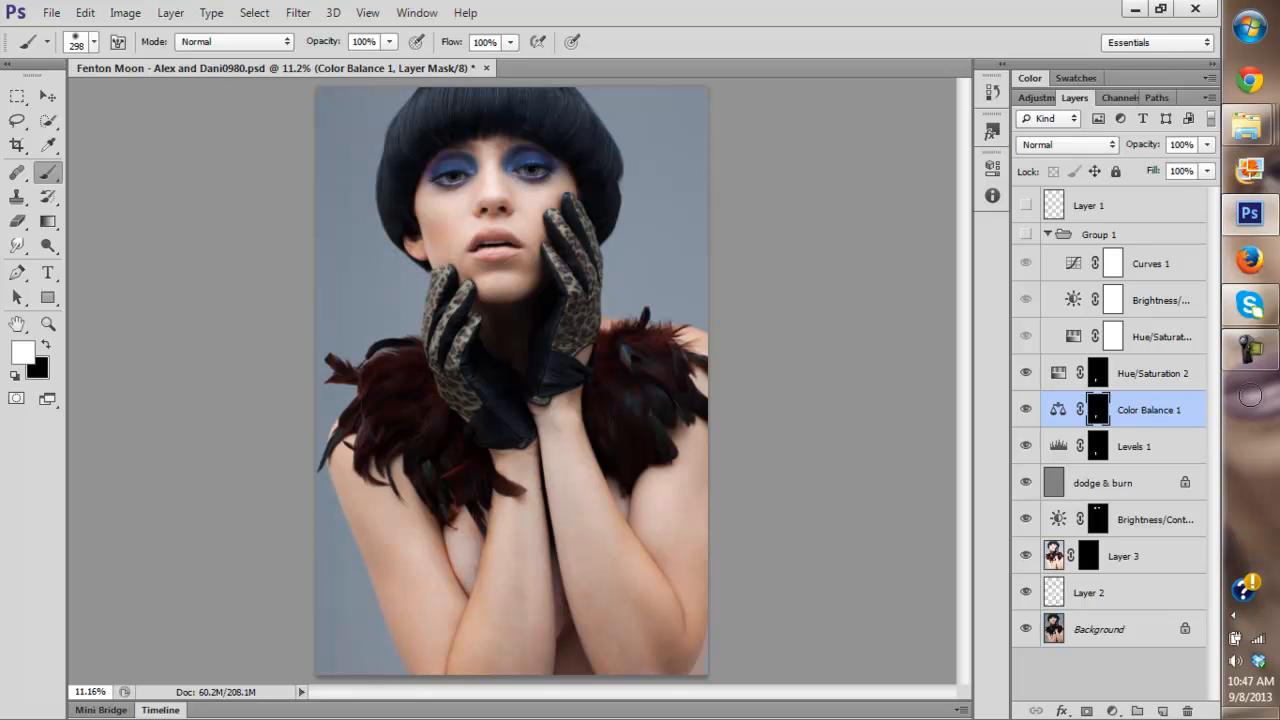
key(alt+bracketright)
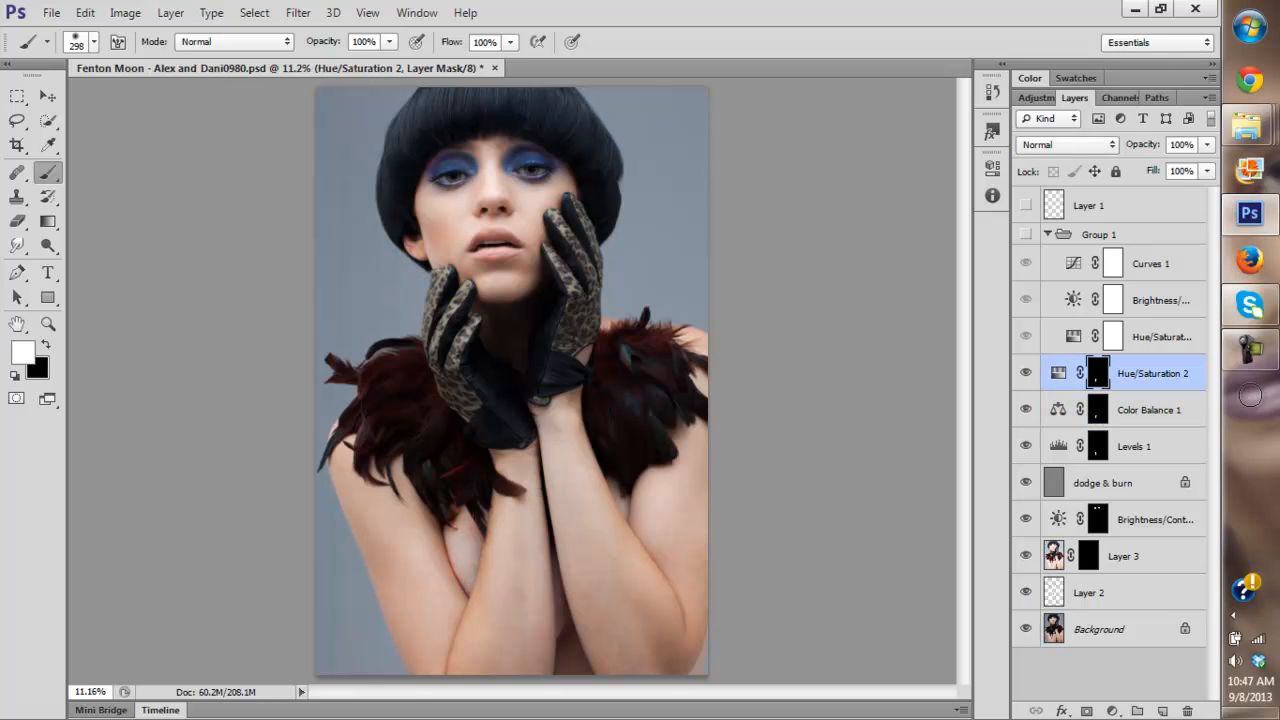
key(x)
key(x)
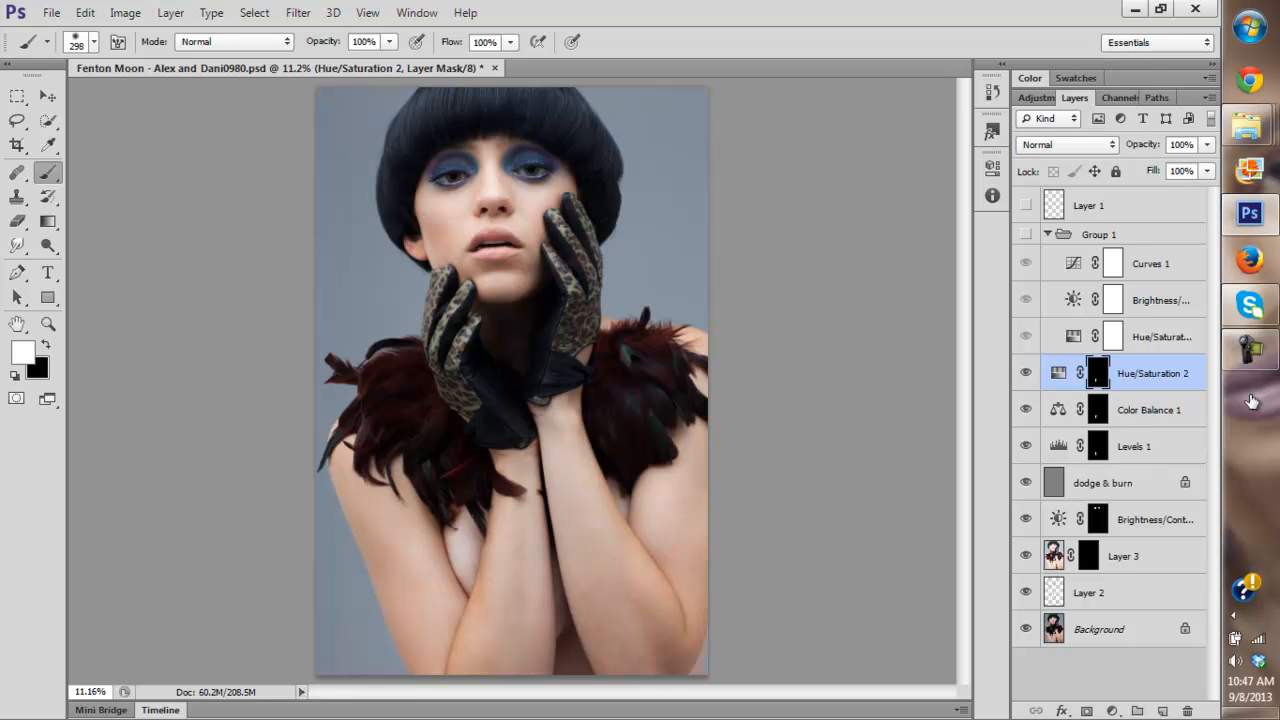
Review the portrait at 8.33% and 16.67%, and compare it with the dodge & burn layer off and on.
key(z)
key(ctrl+minus)
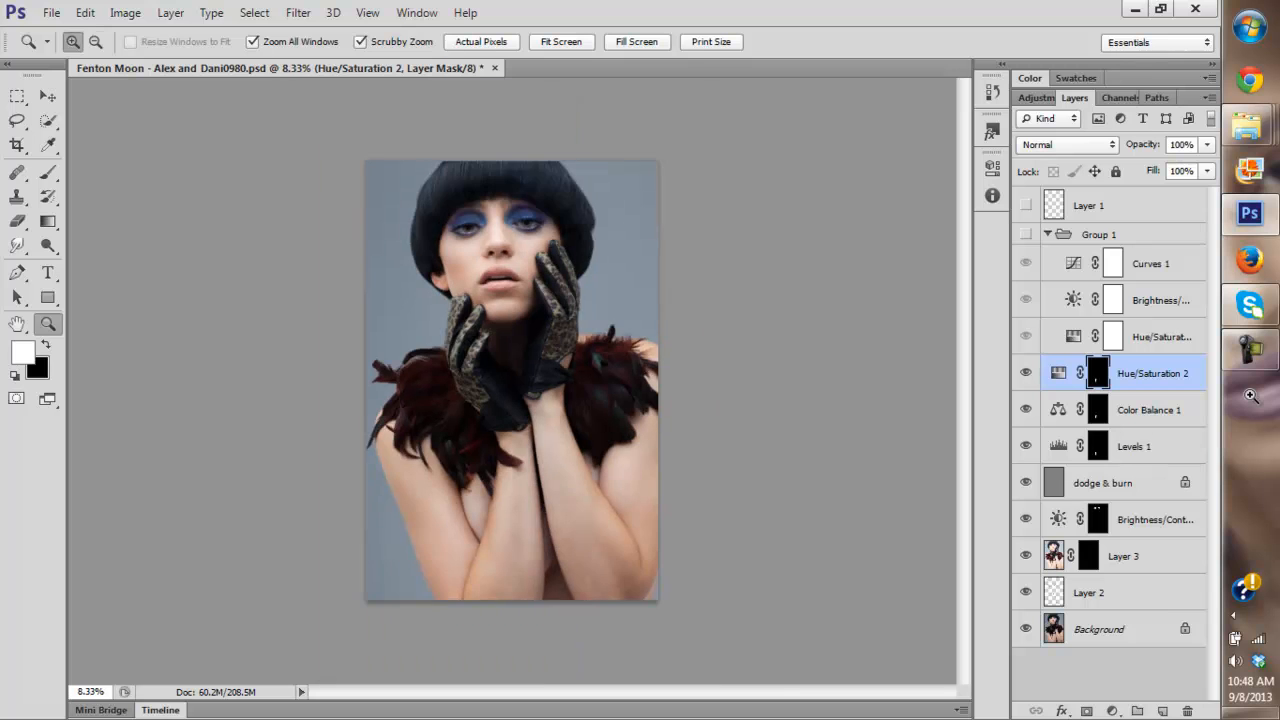
key(ctrl+plus)
key(ctrl+plus)
click(1026, 483)
click(1026, 483)
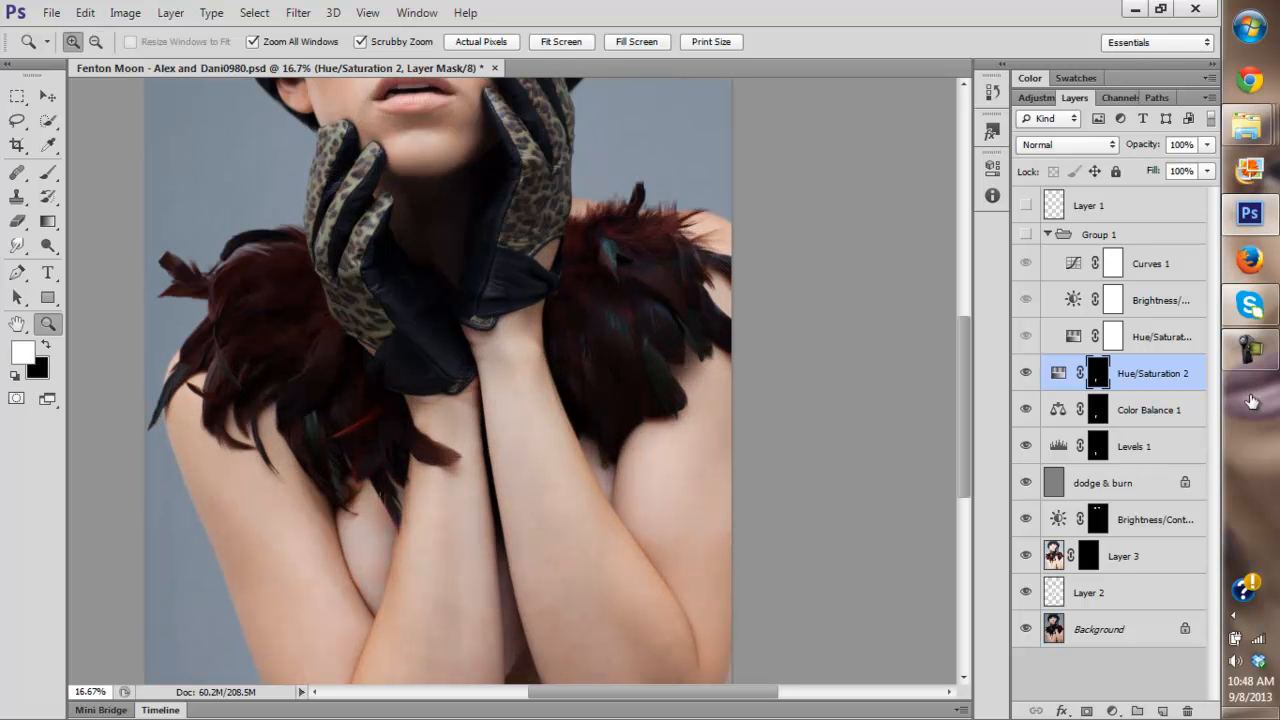
Select the dodge & burn layer, show the black-and-white helper group, and frame the face at 50%.
click(1110, 483)
click(1026, 234)
drag(480, 300, 570, 480)
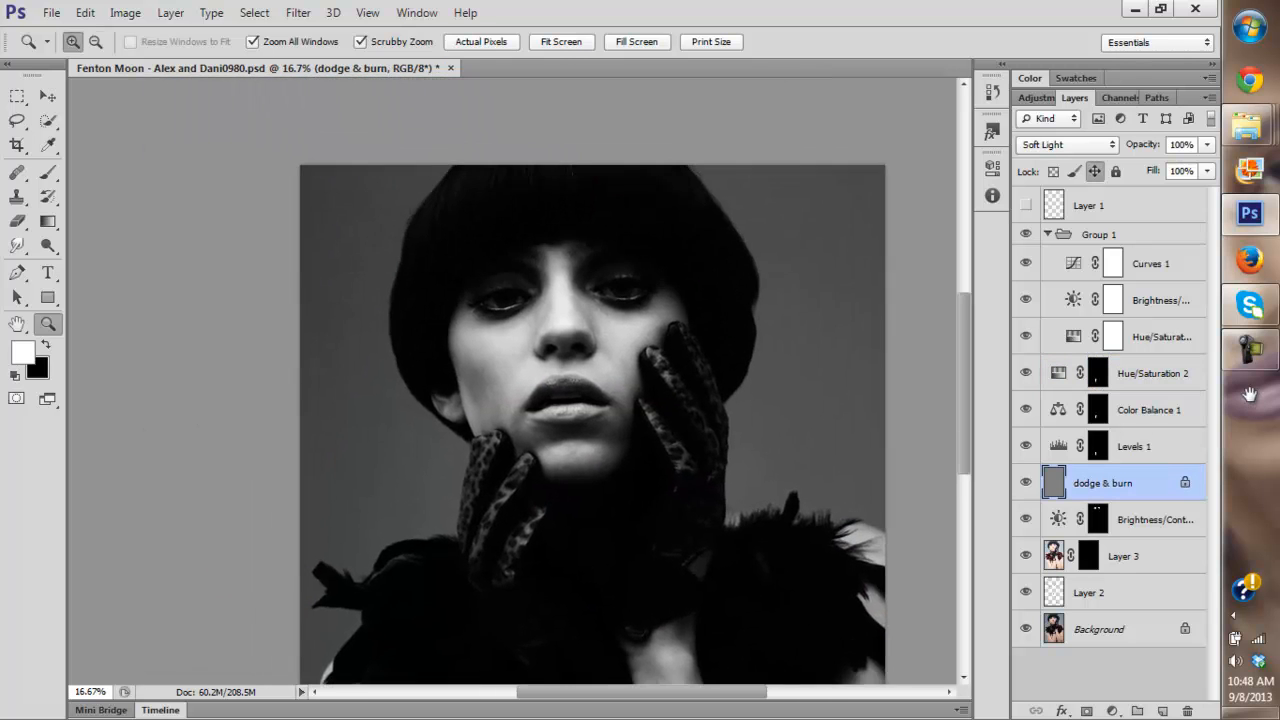
key(ctrl+plus)
key(ctrl+plus)
key(ctrl+plus)
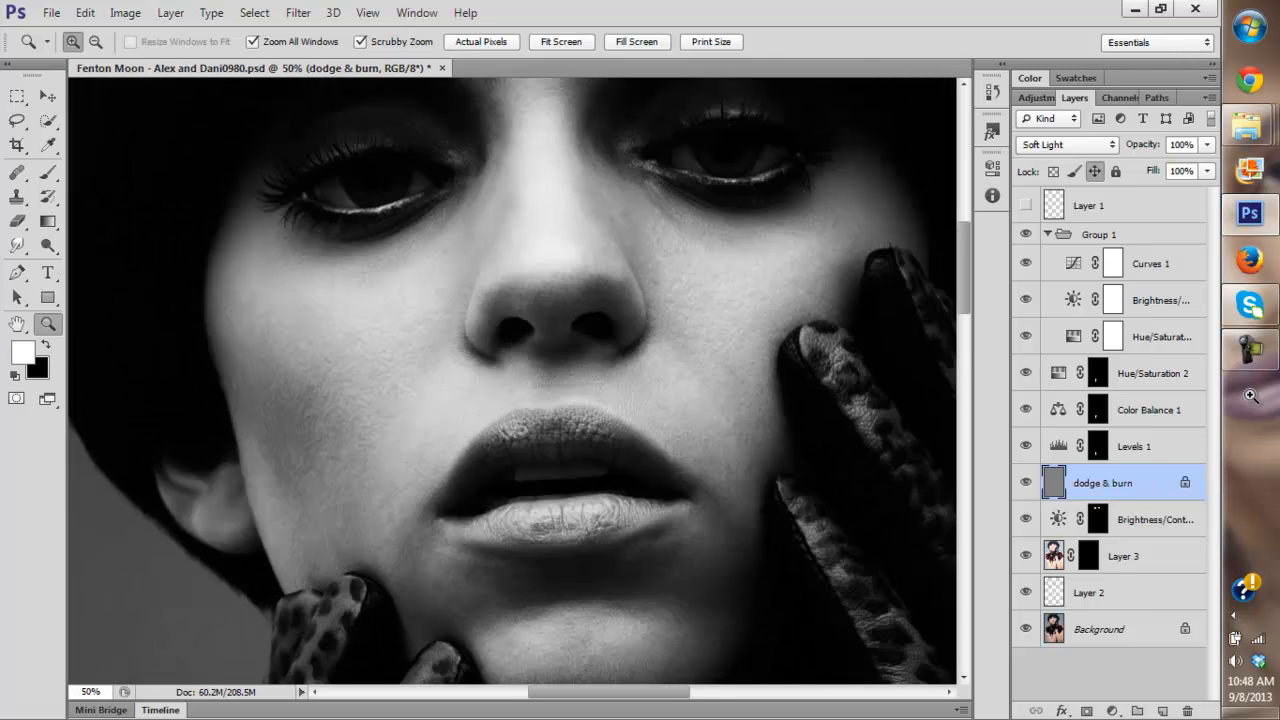
Set the brush to 9 px and 1% flow, undo the test dab on the cheek, and reselect the dodge & burn layer.
key(b)
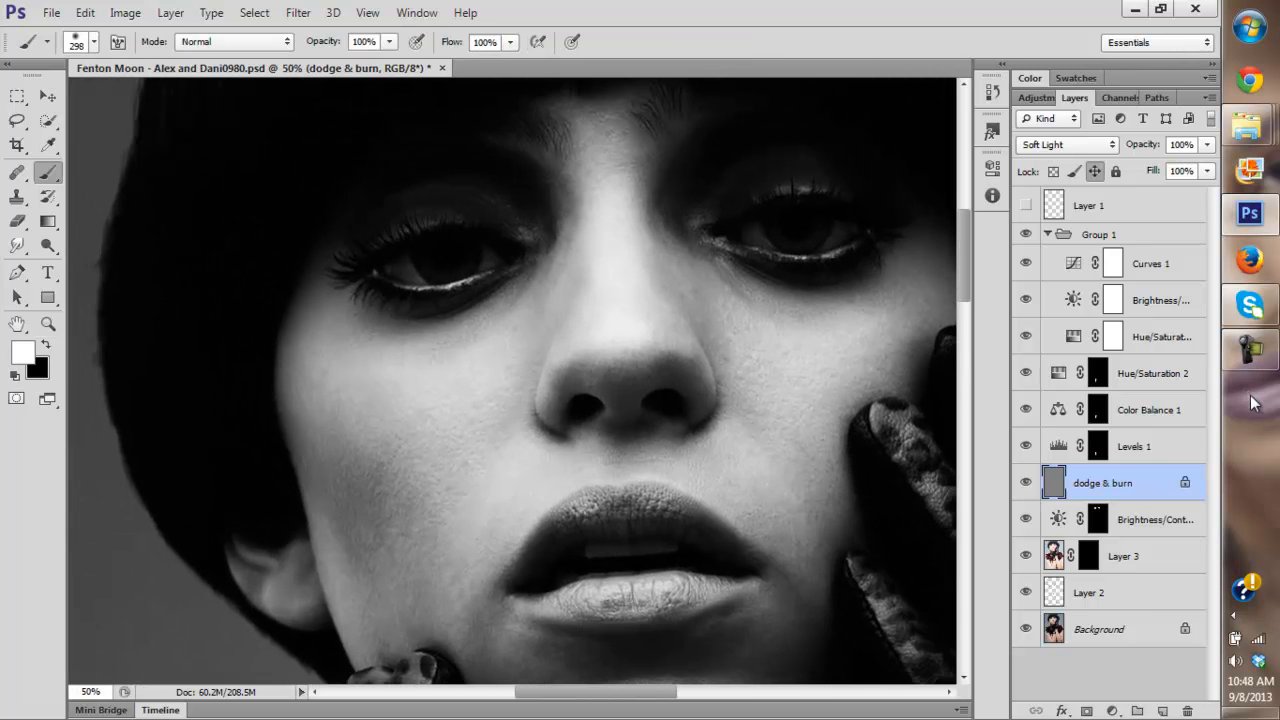
right_click(547, 431)
click(571, 476)
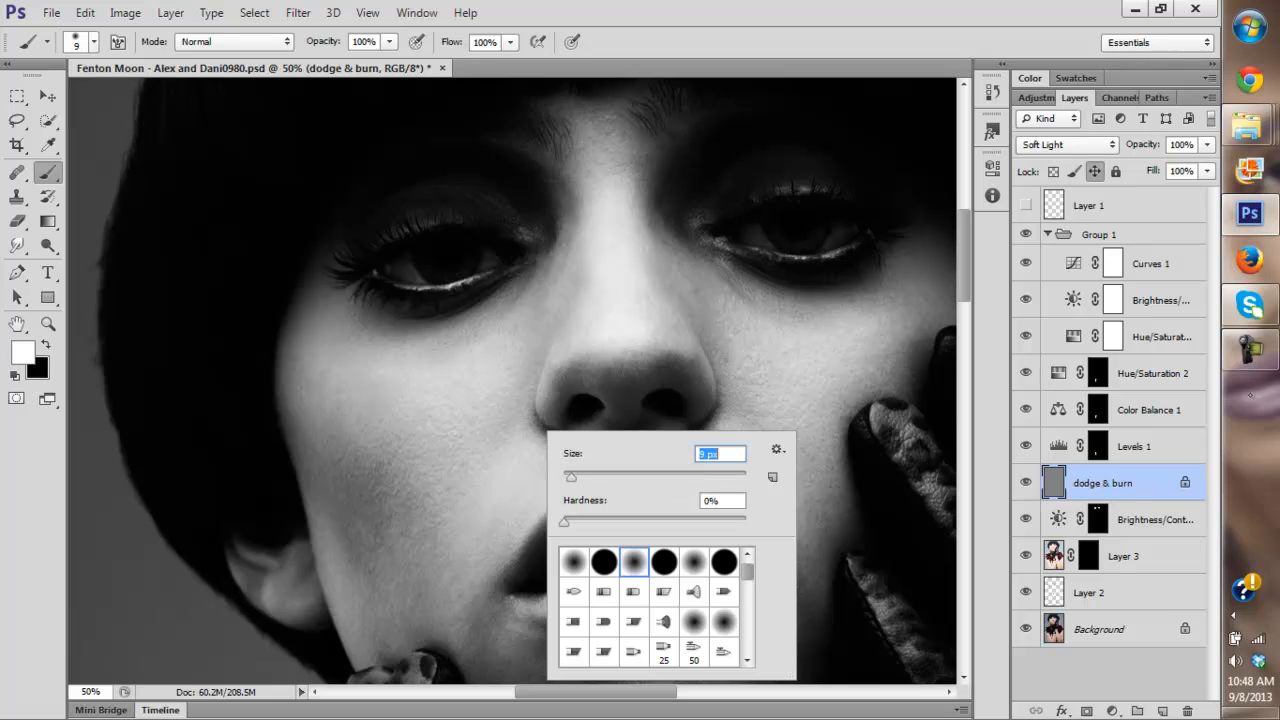
click(371, 487)
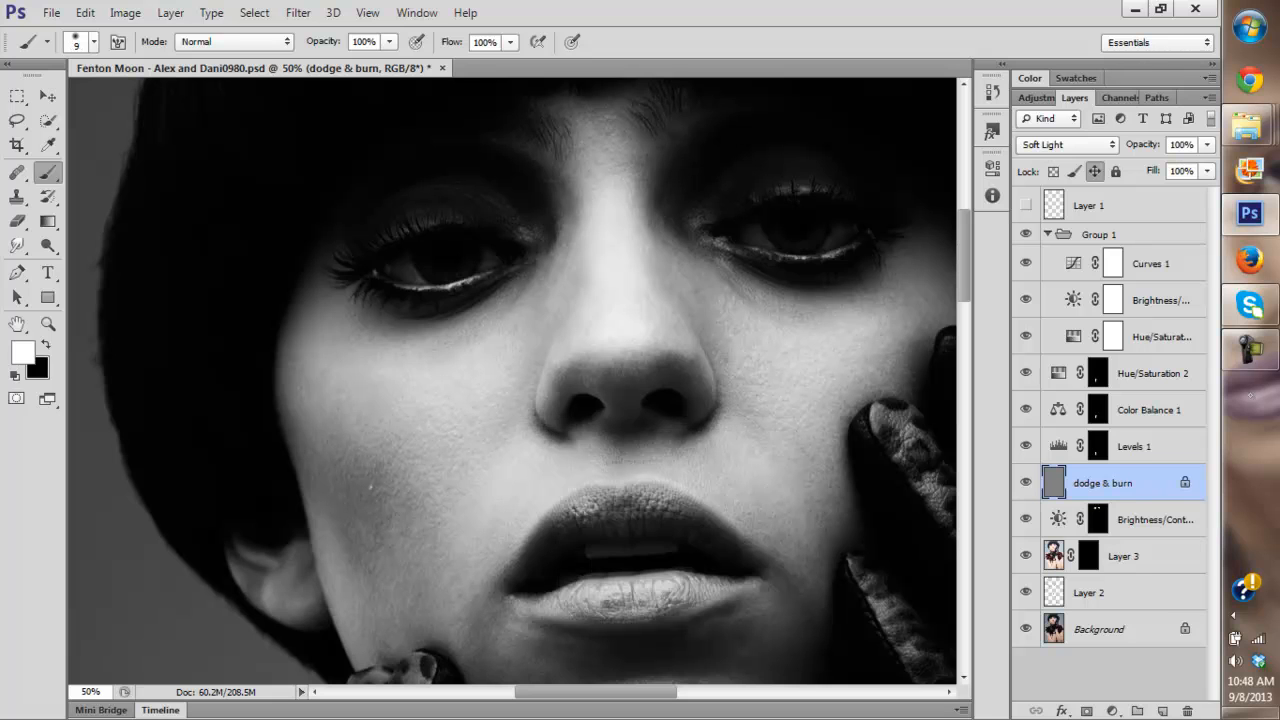
key(ctrl+z)
click(510, 42)
drag(512, 64, 416, 64)
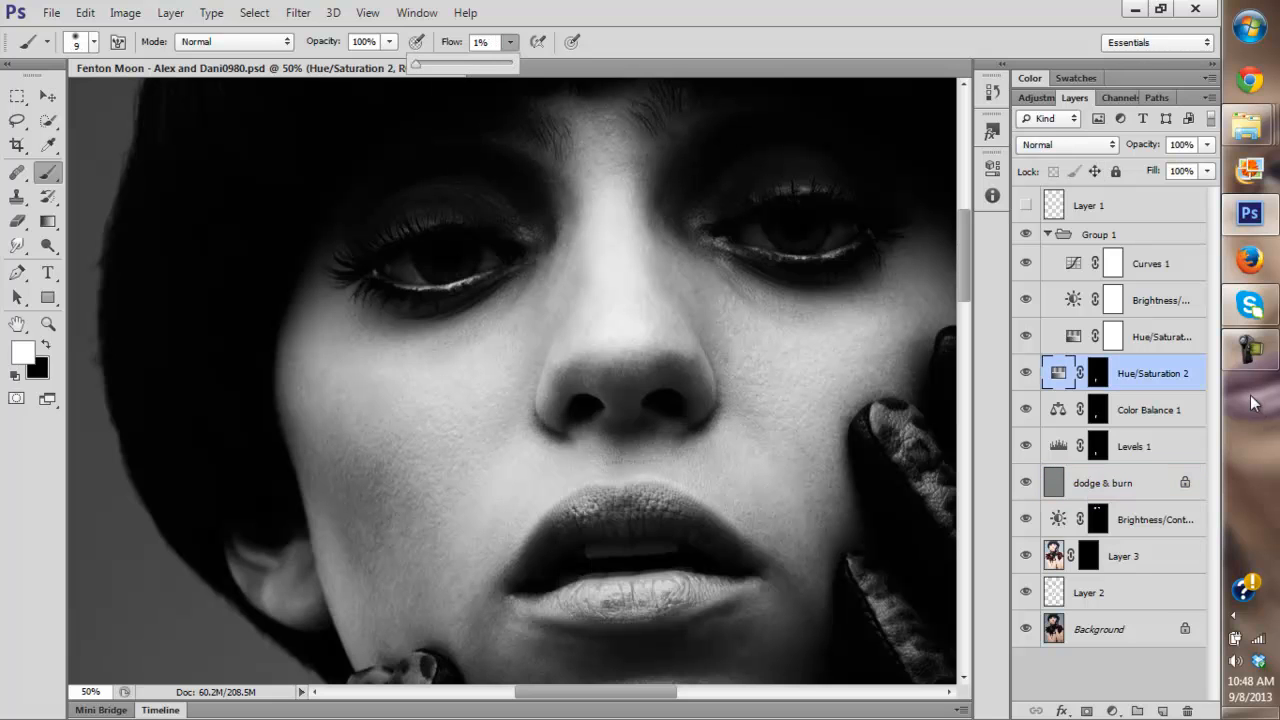
click(1103, 483)
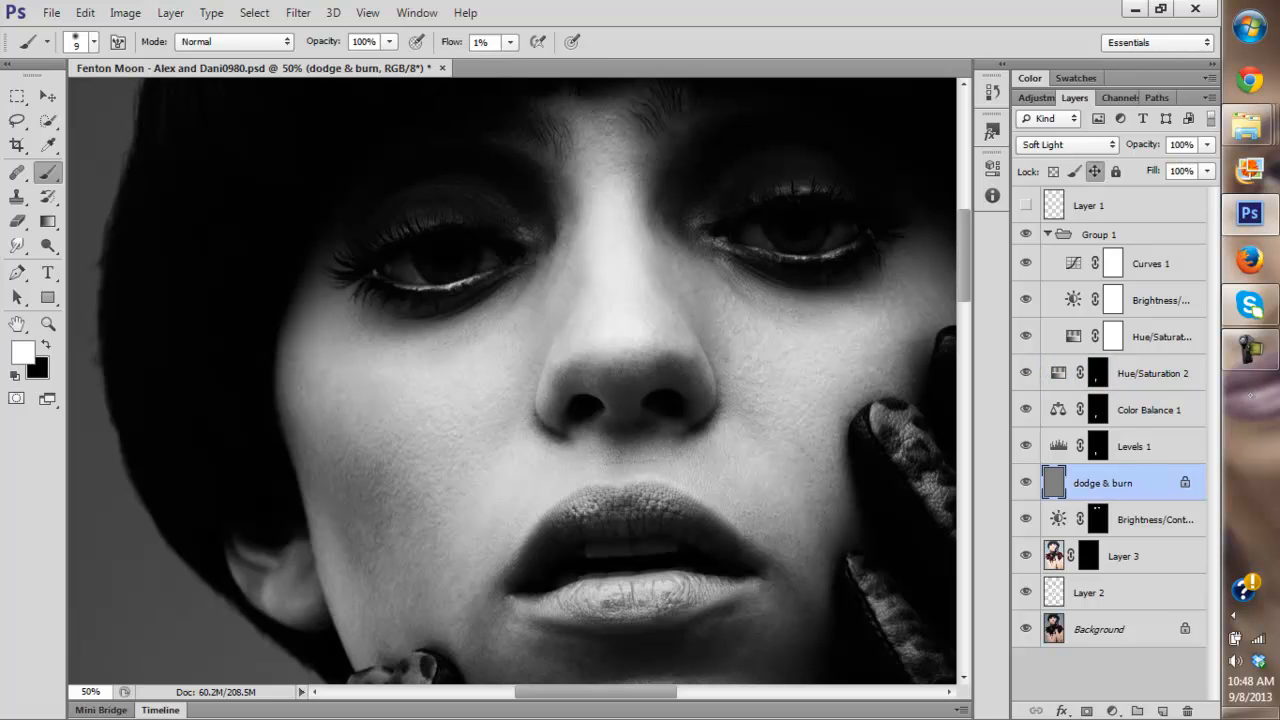
Dodge and burn uneven skin on the cheeks with the 9 px brush, alternating between white and black at 1% flow.
key(x)
key(x)
key(x)
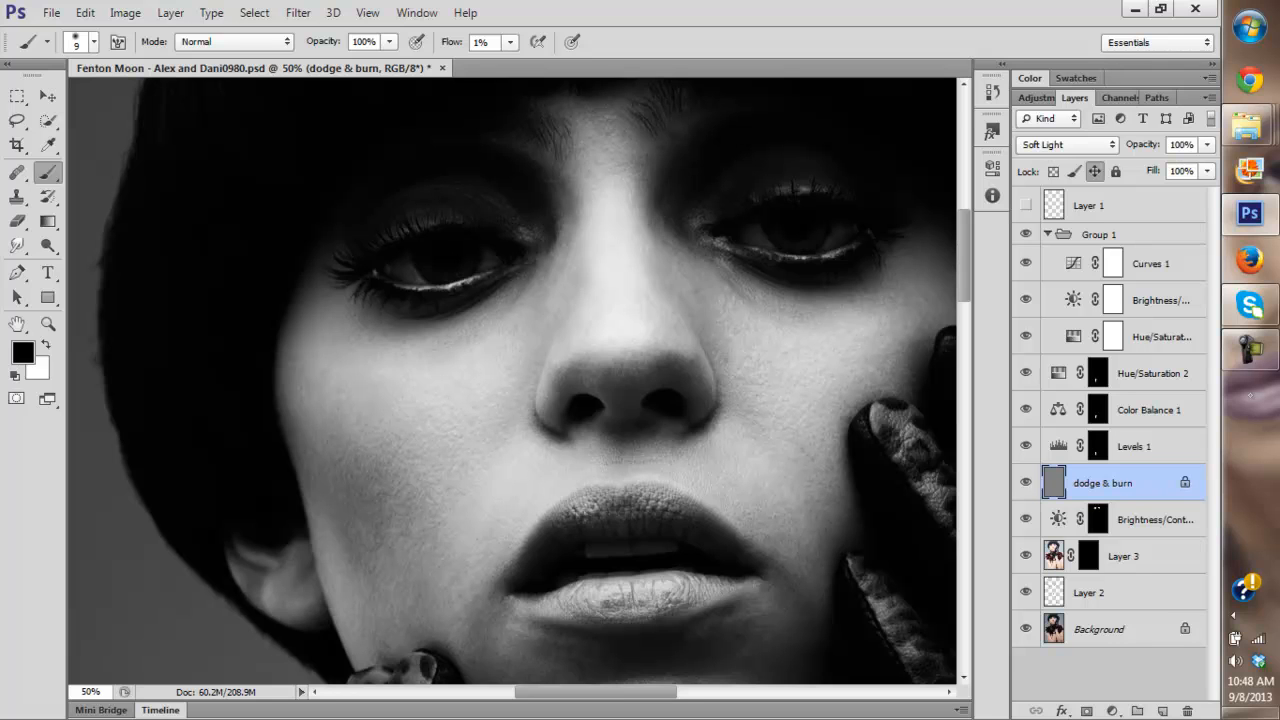
key(x)
key(x)
key(x)
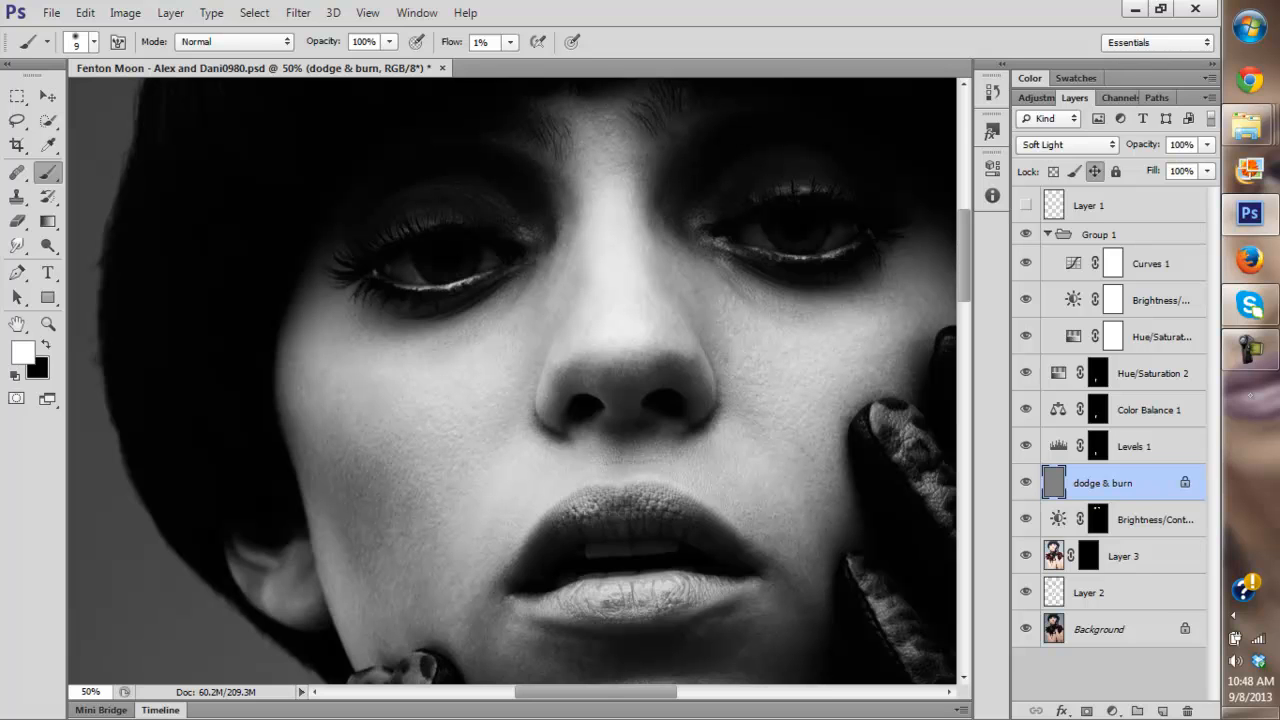
key(x)
key(x)
key(x)
key(x)
key(x)
Even out the lower cheeks and the skin around the mouth with fine white and black 9 px strokes.
scroll(512, 380, down, 2)
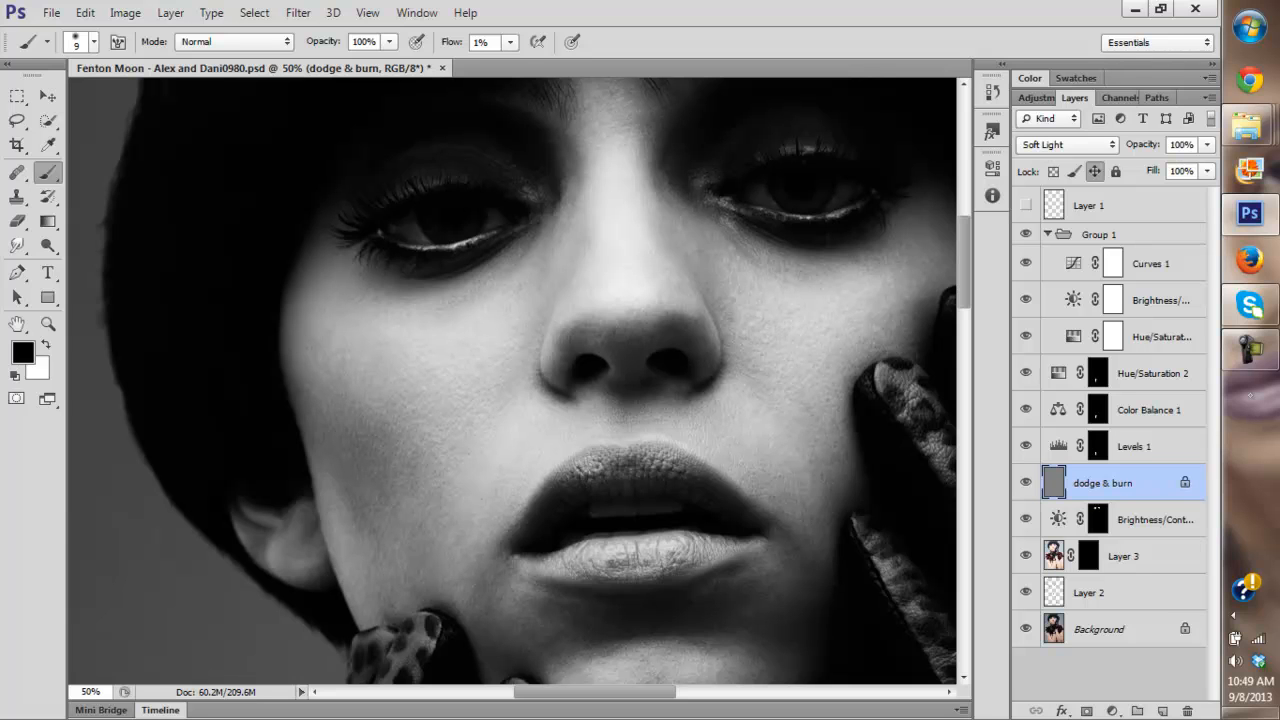
key(x)
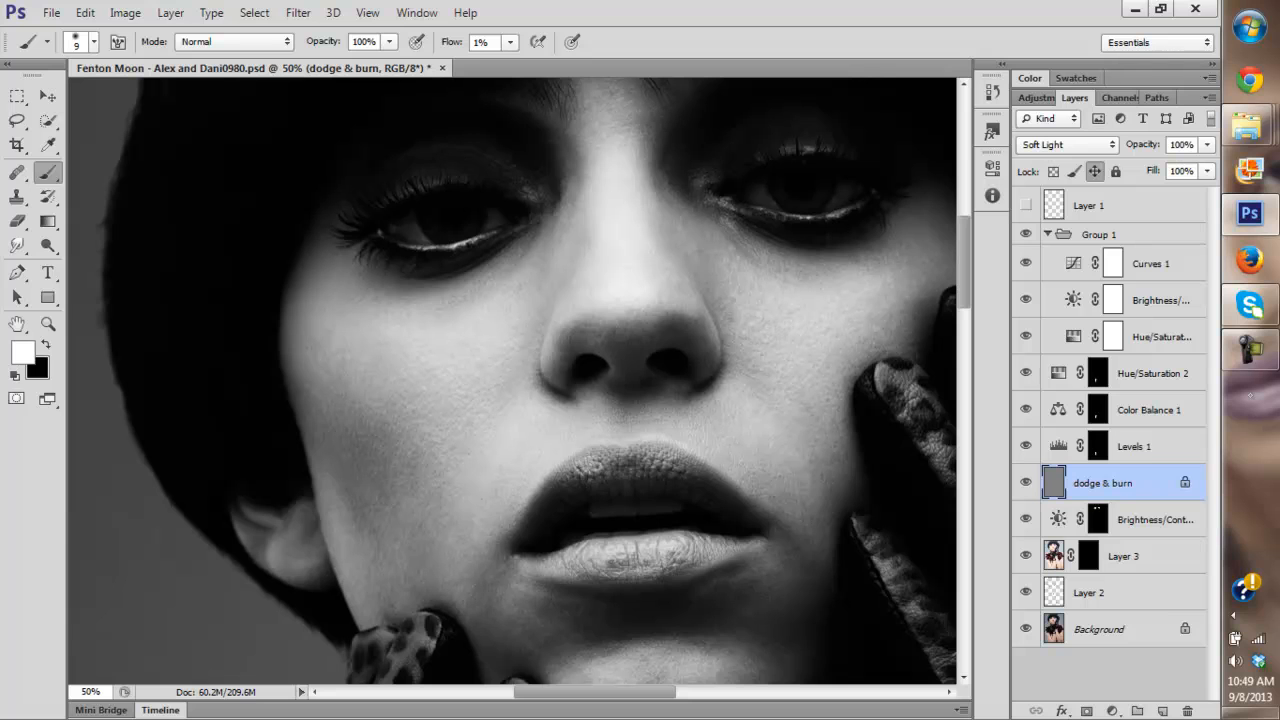
key(x)
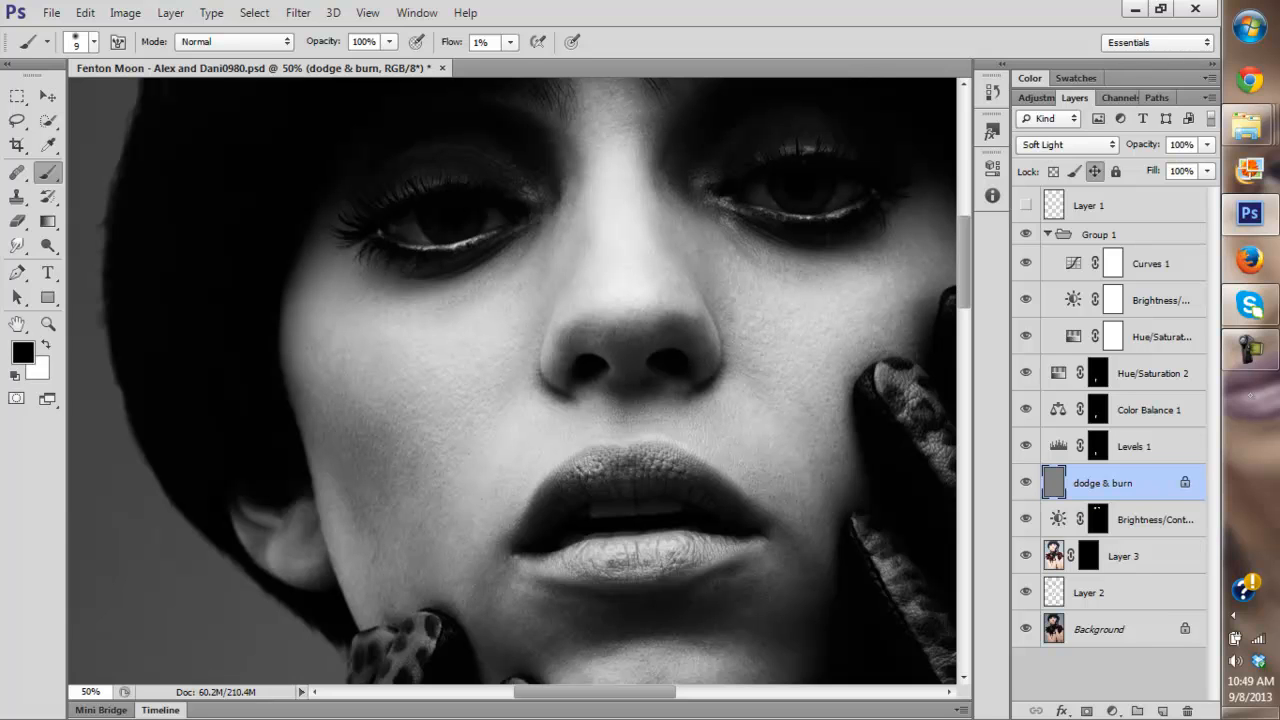
key(x)
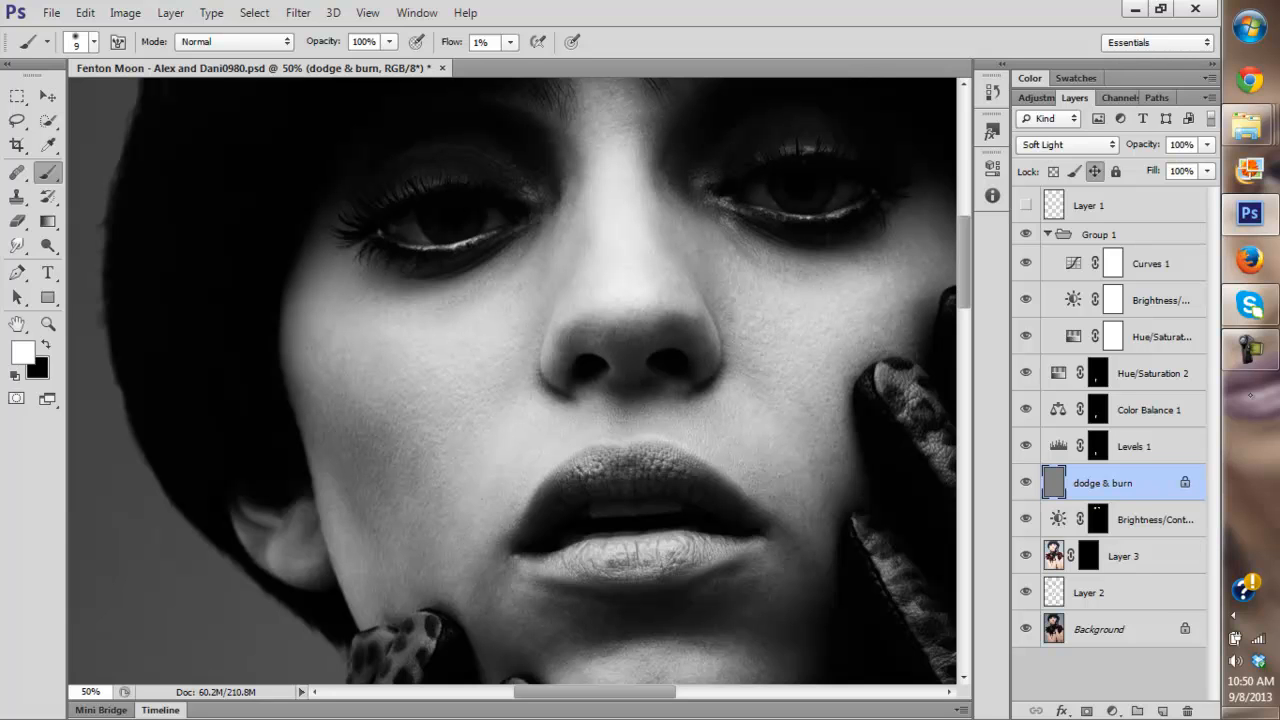
Frame the face from the eyes to the chin and enlarge the brush to 15 px at 0% hardness.
drag(620, 470, 582, 273)
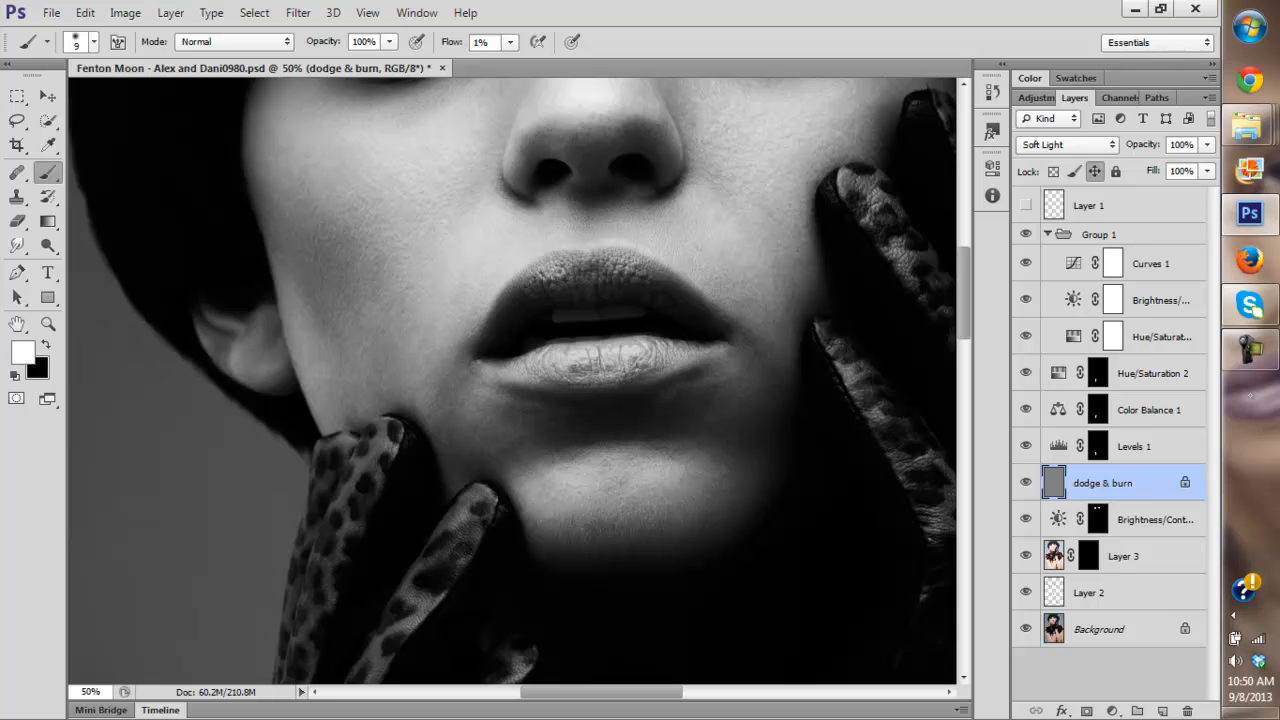
drag(590, 300, 593, 423)
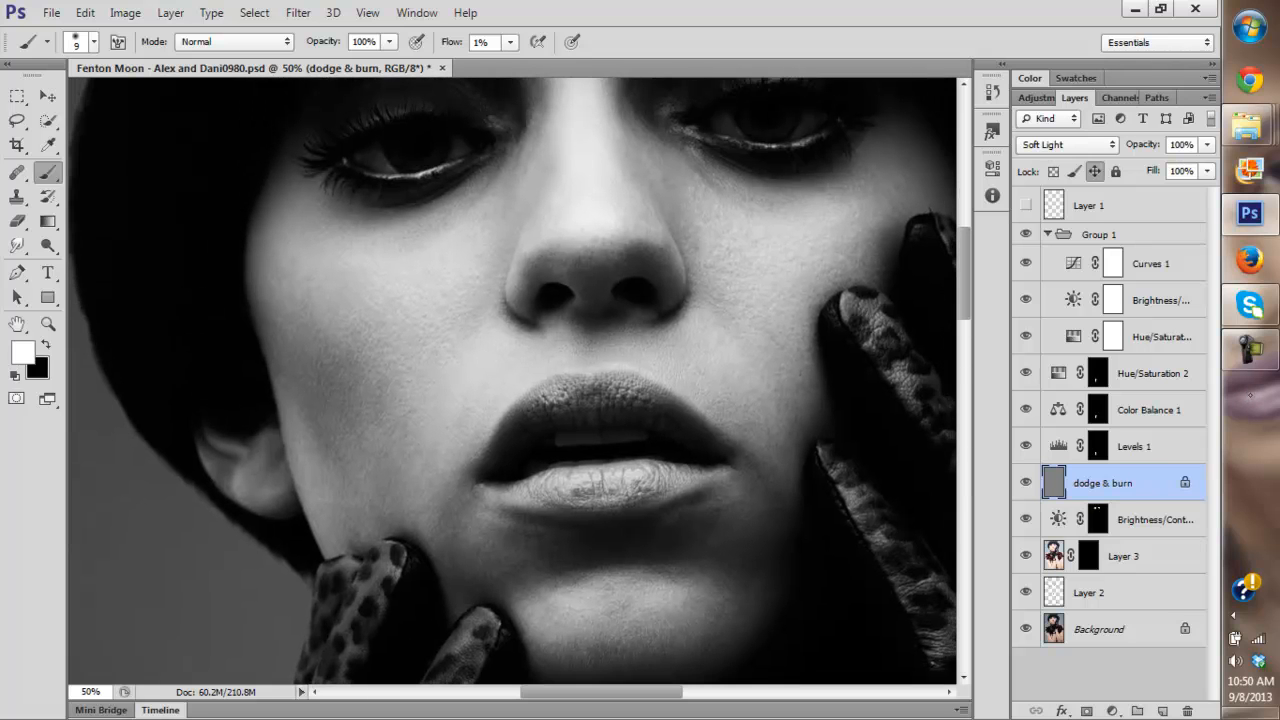
drag(590, 330, 650, 351)
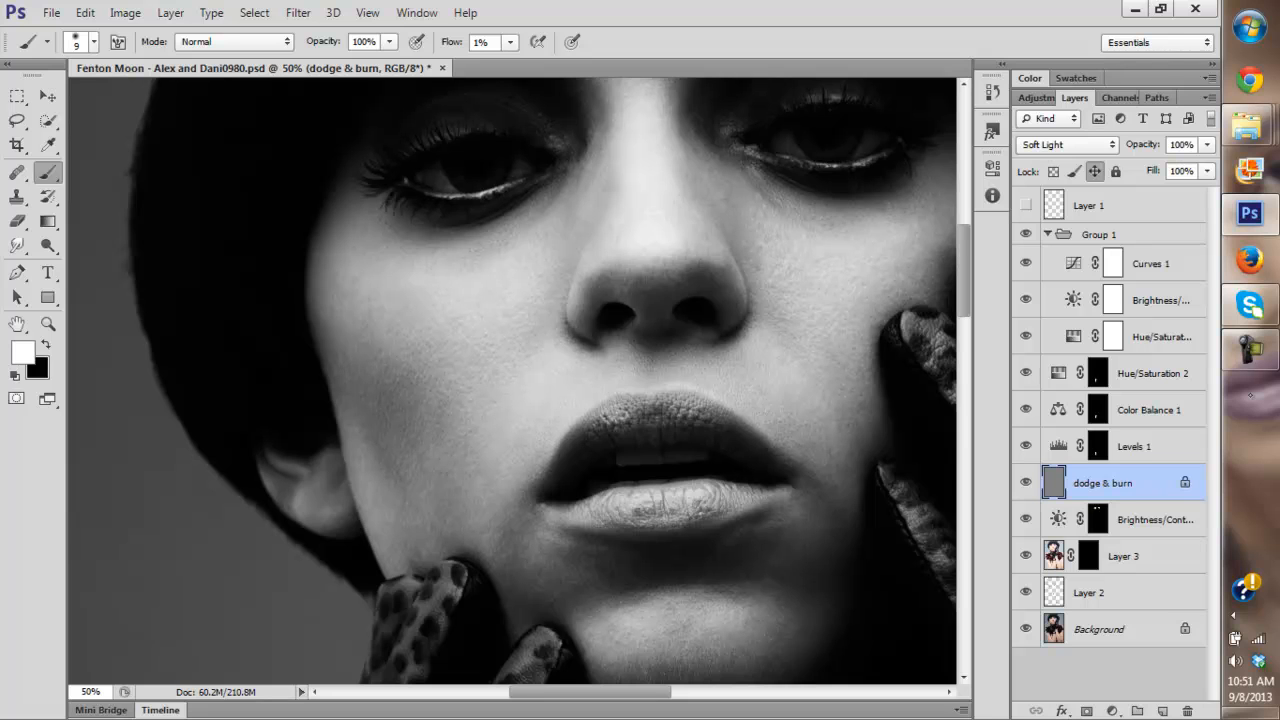
drag(512, 380, 537, 406)
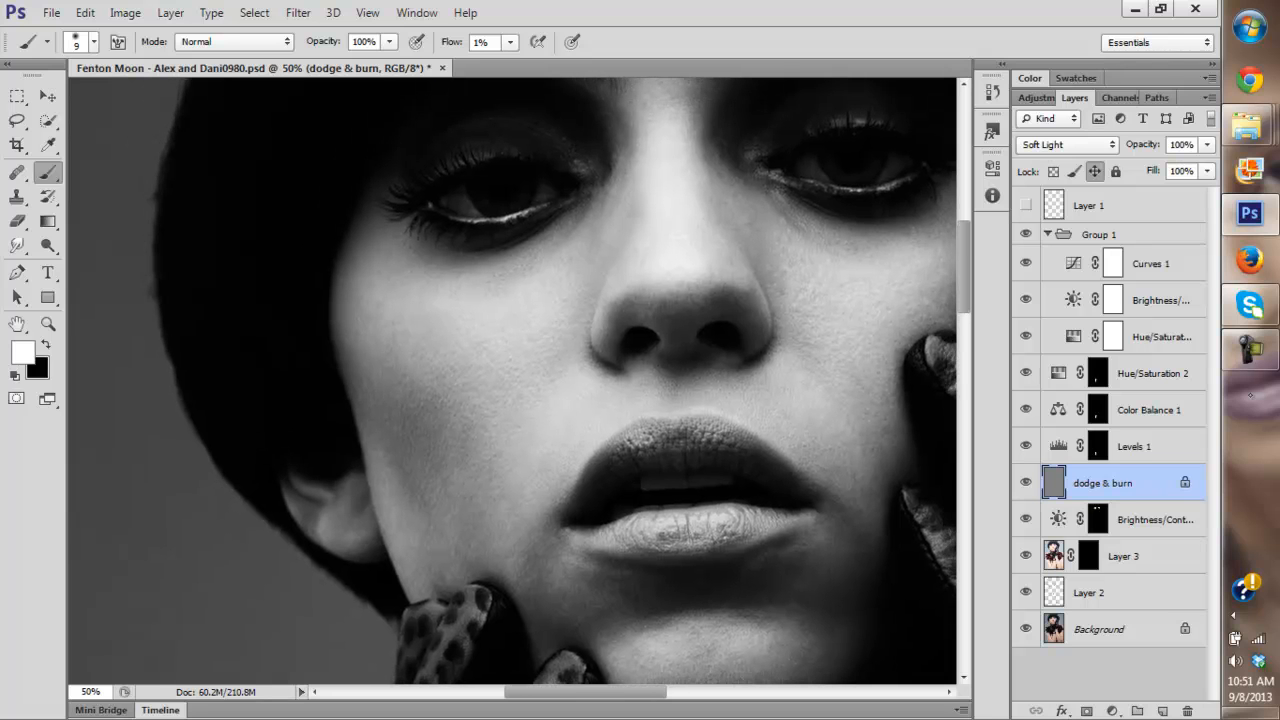
right_click(504, 470)
drag(529, 518, 535, 518)
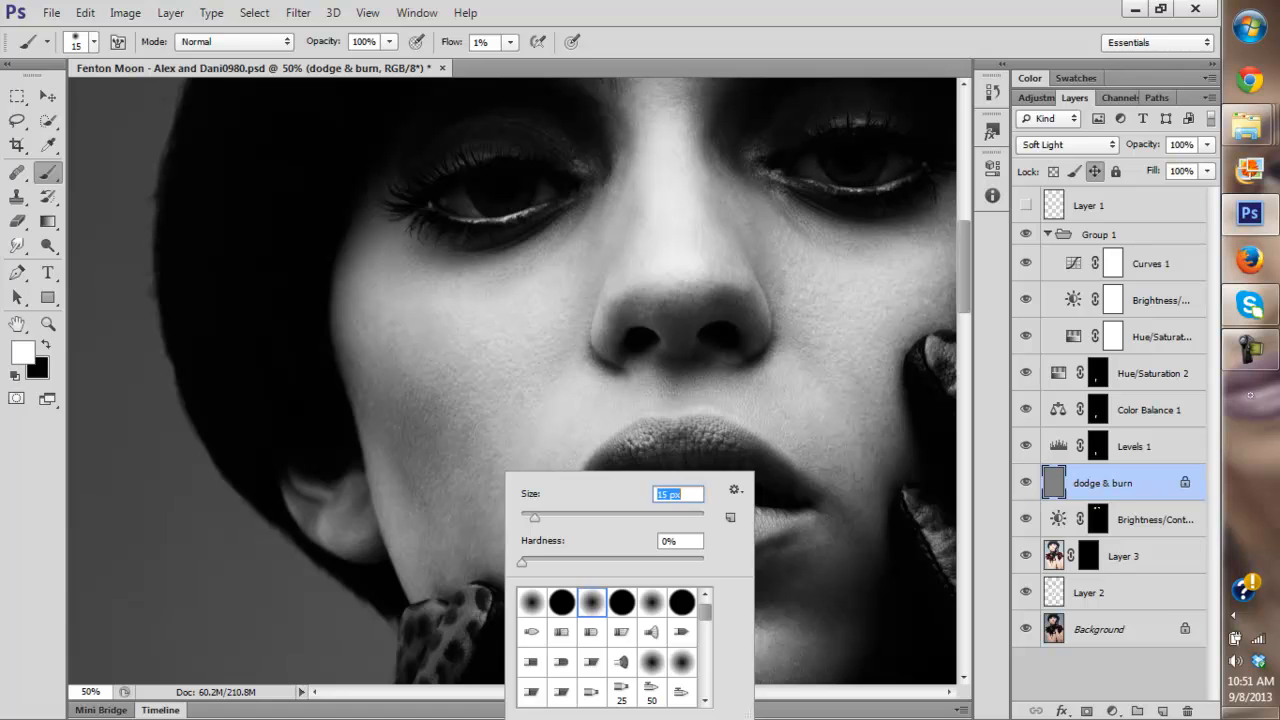
key(Return)
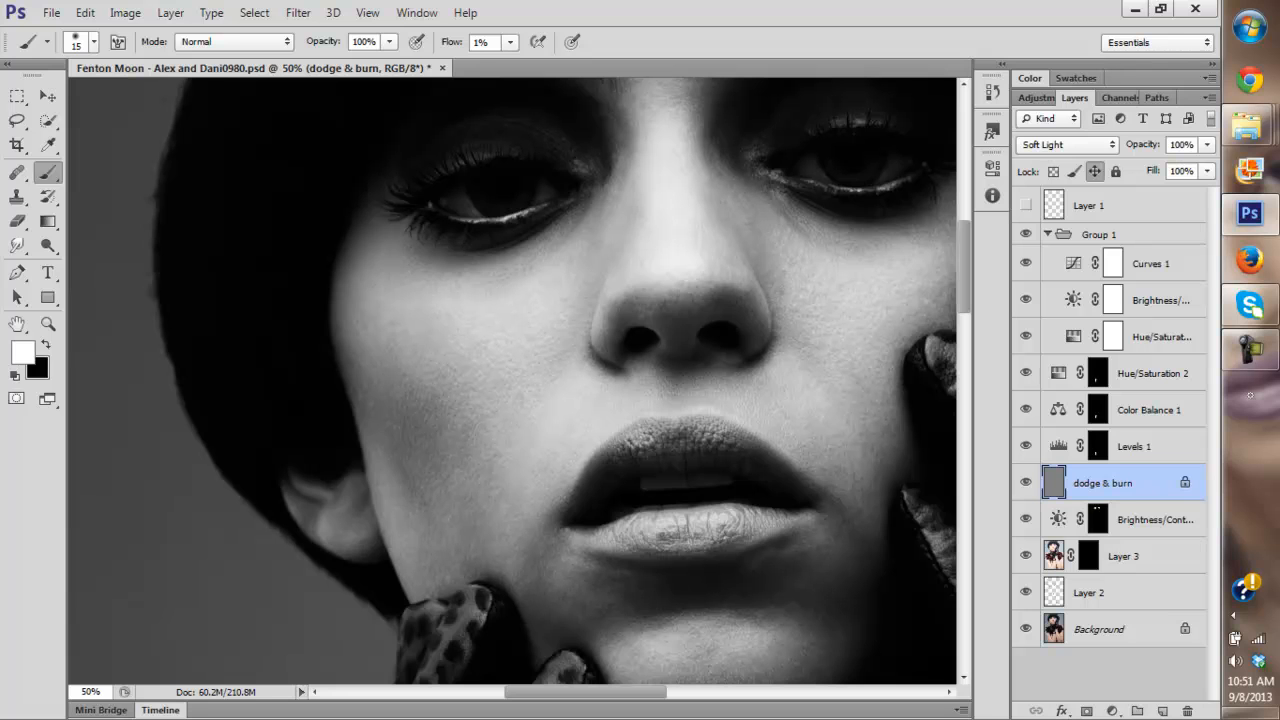
Dodge and burn the skin between the nose and the gloved fingers with white and black 15 px strokes.
key(x)
drag(620, 400, 419, 363)
key(x)
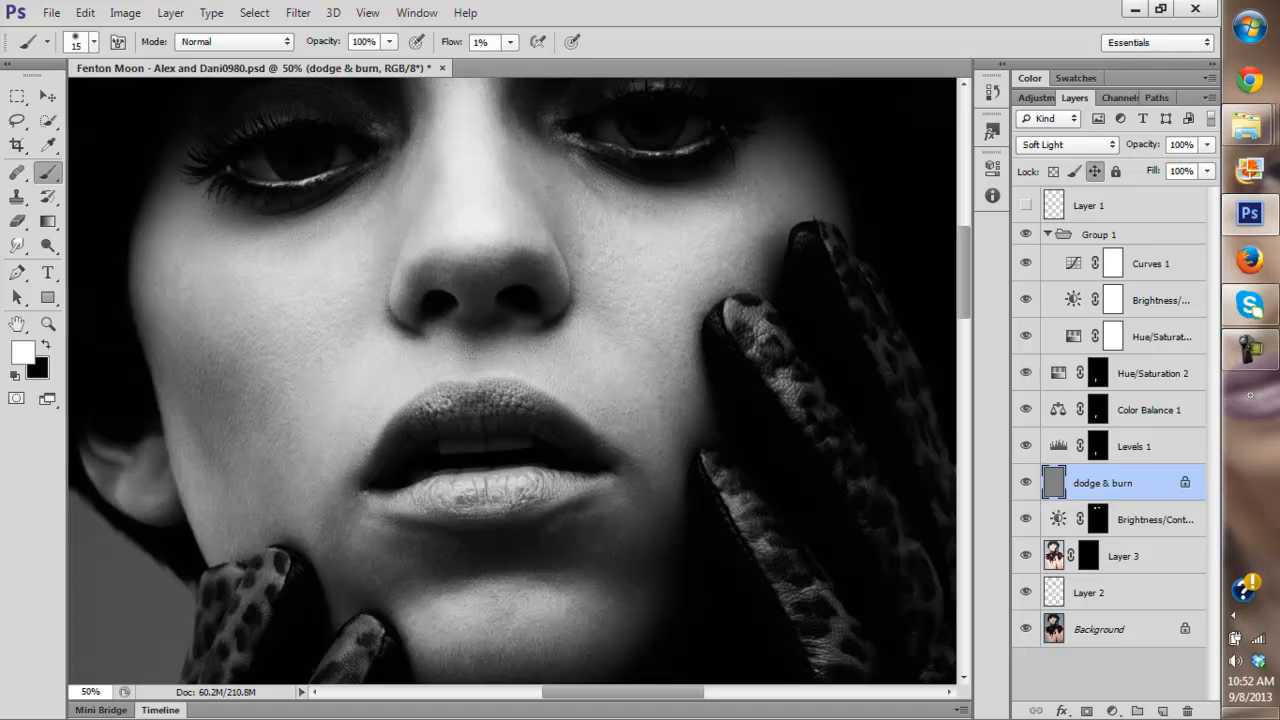
key(x)
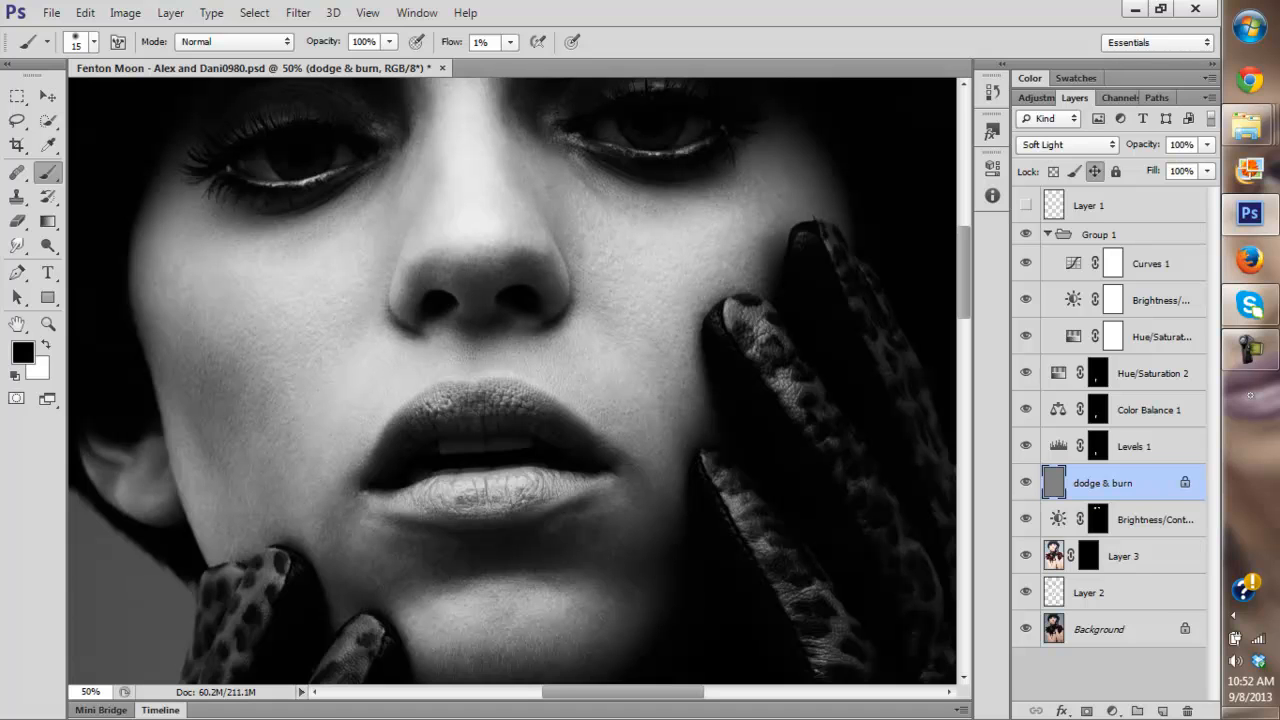
key(x)
key(x)
key(x)
key(x)
key(x)
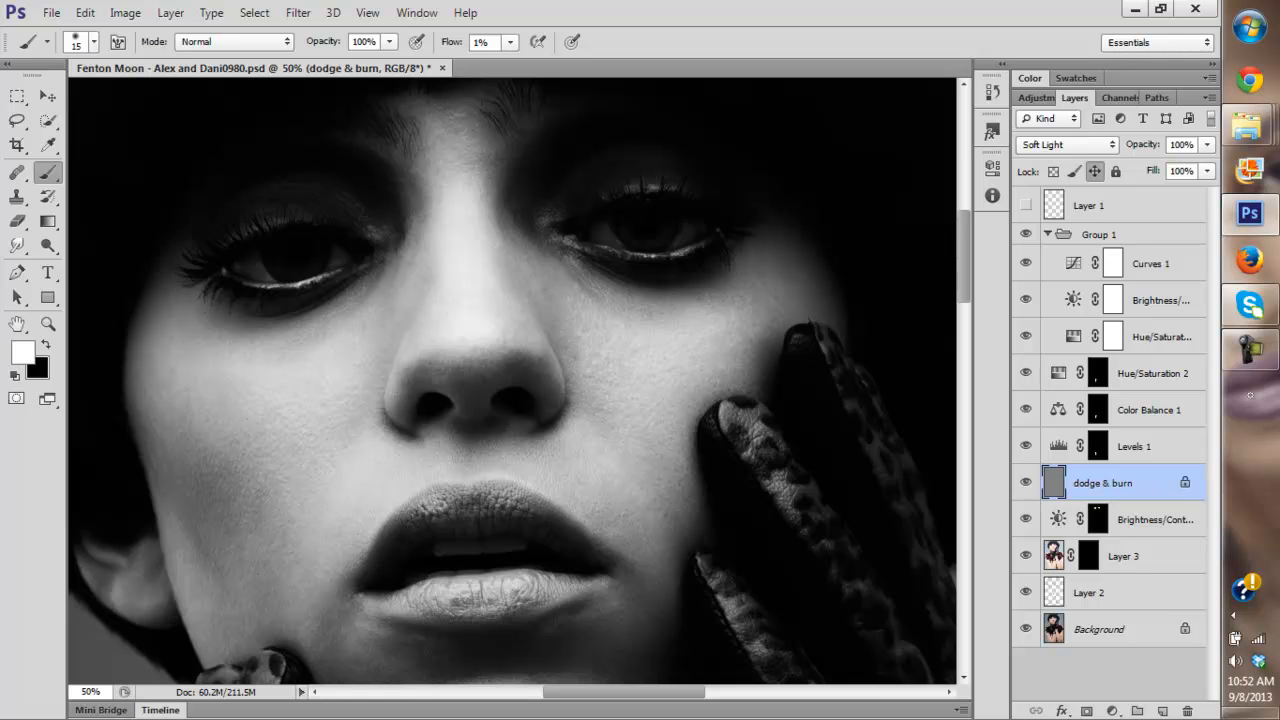
Smooth tonal transitions under the eyes and on the upper cheeks with white and black strokes at 1% flow.
drag(520, 330, 469, 445)
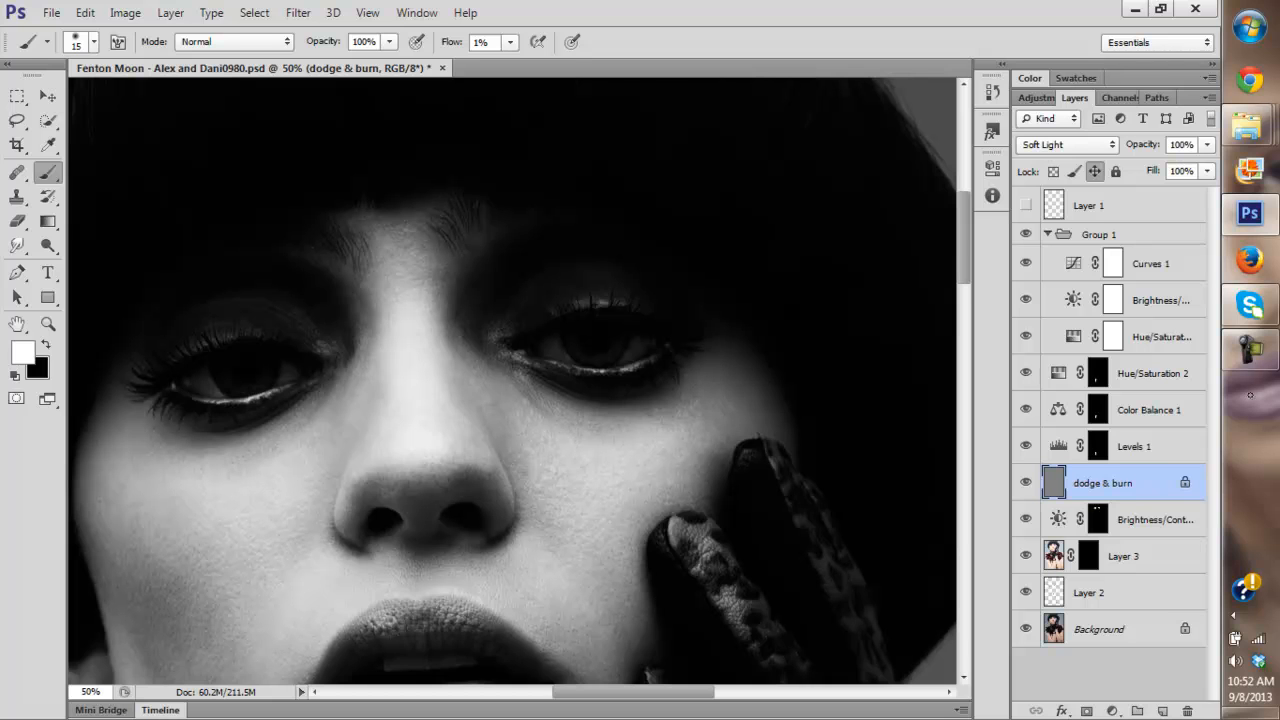
drag(480, 440, 556, 358)
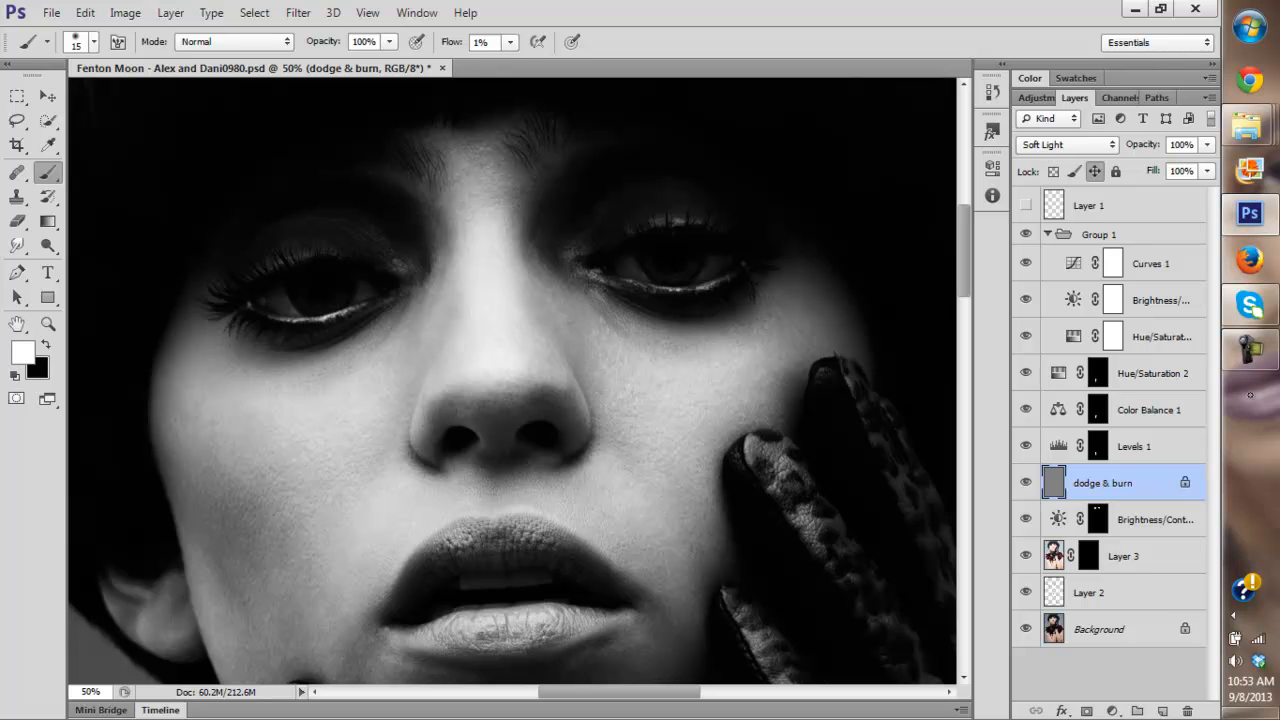
scroll(1250, 395, up, 2)
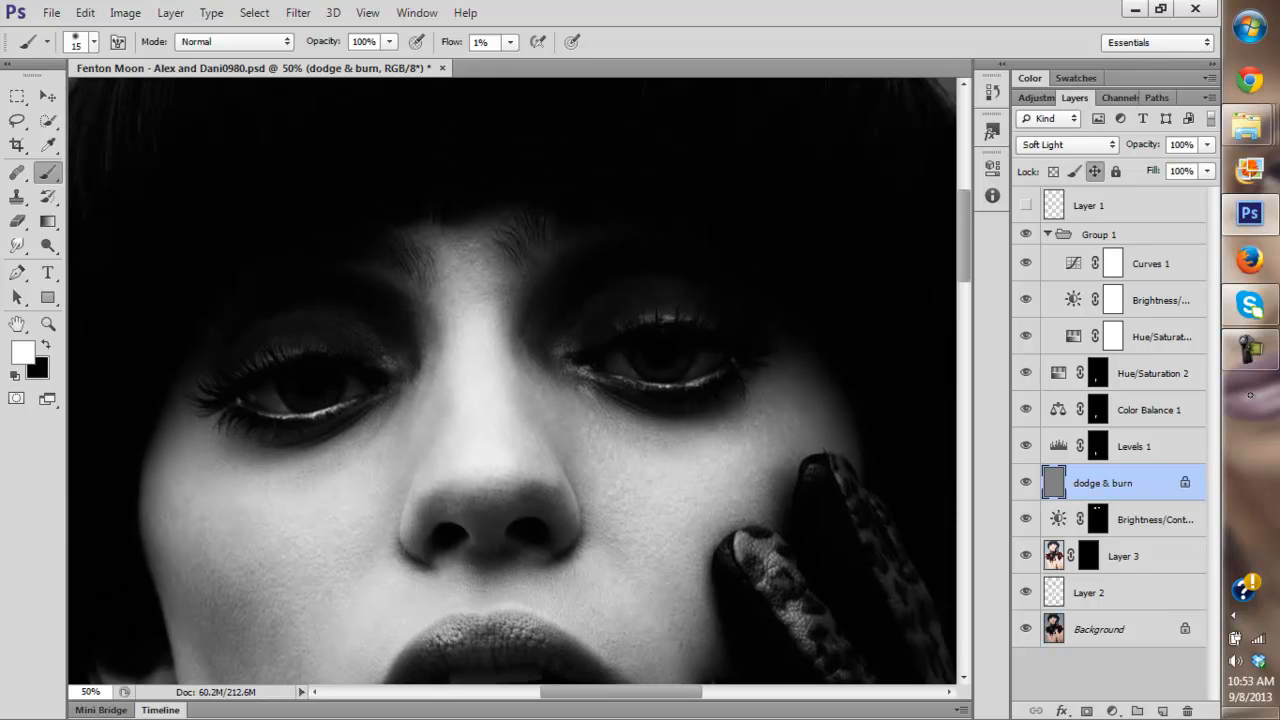
key(x)
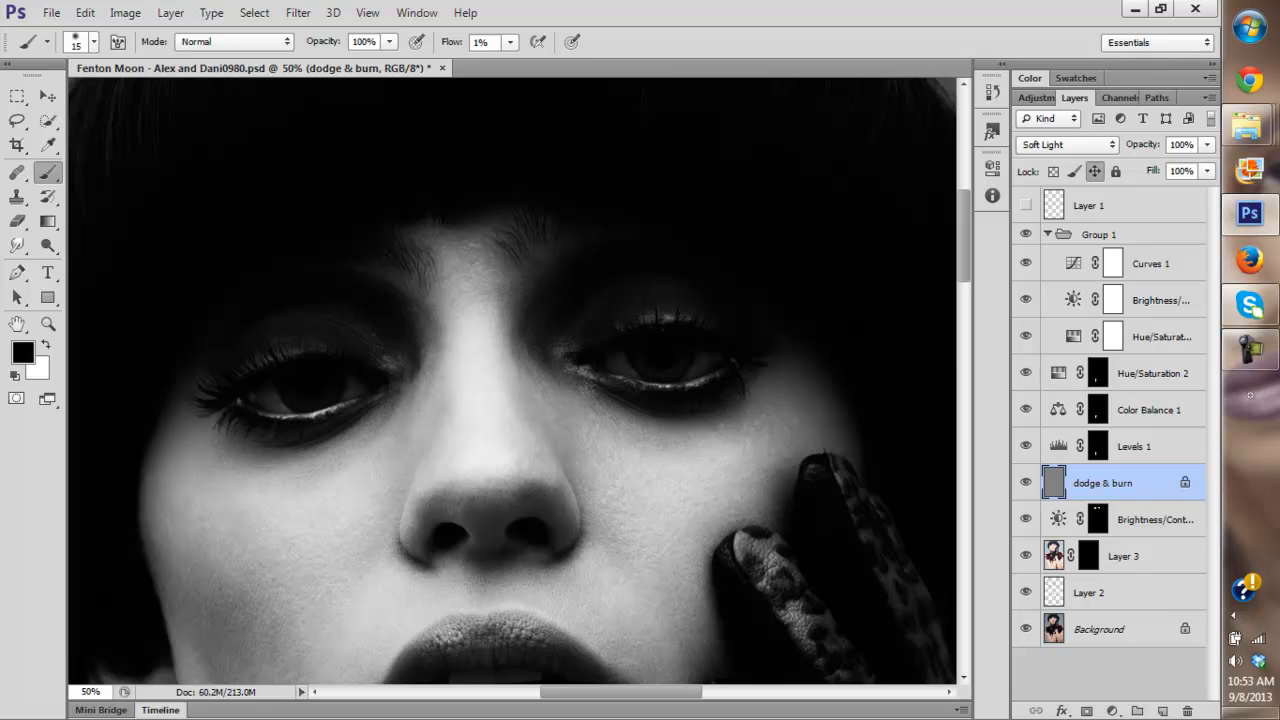
key(x)
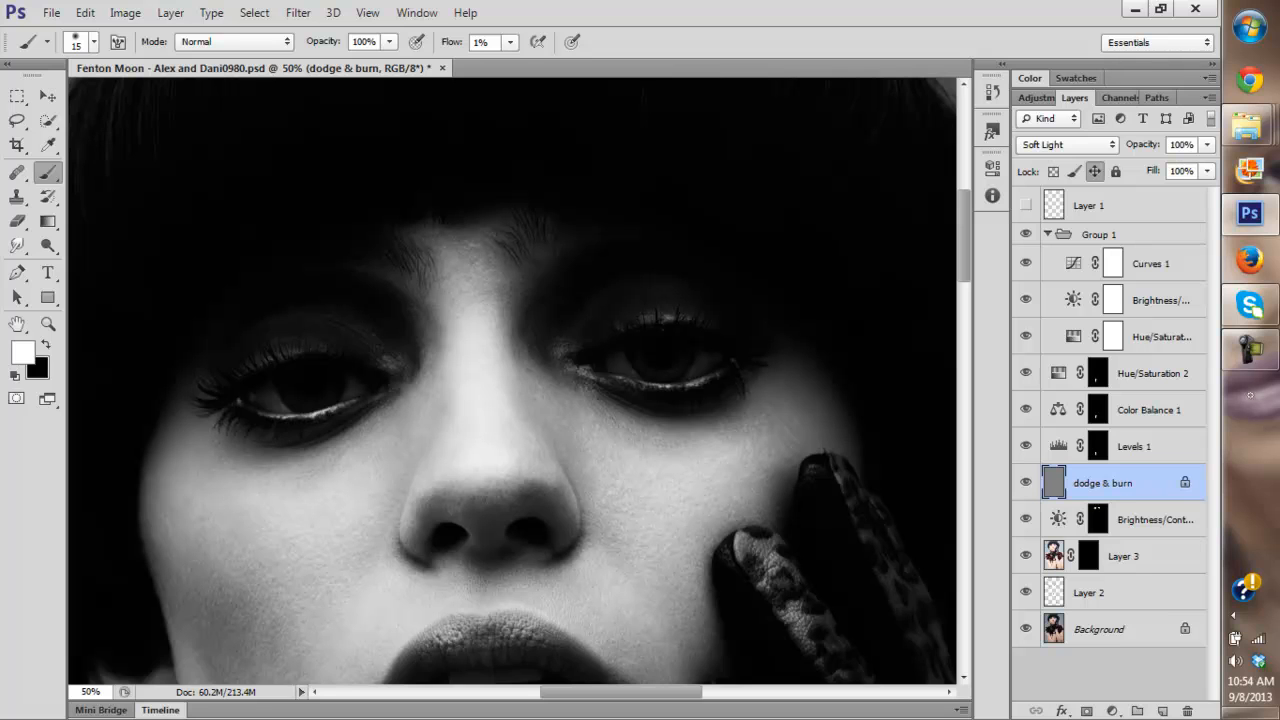
Compare the face with the dodge & burn layer off and on.
click(1026, 483)
click(1026, 483)
click(1026, 483)
click(1026, 483)
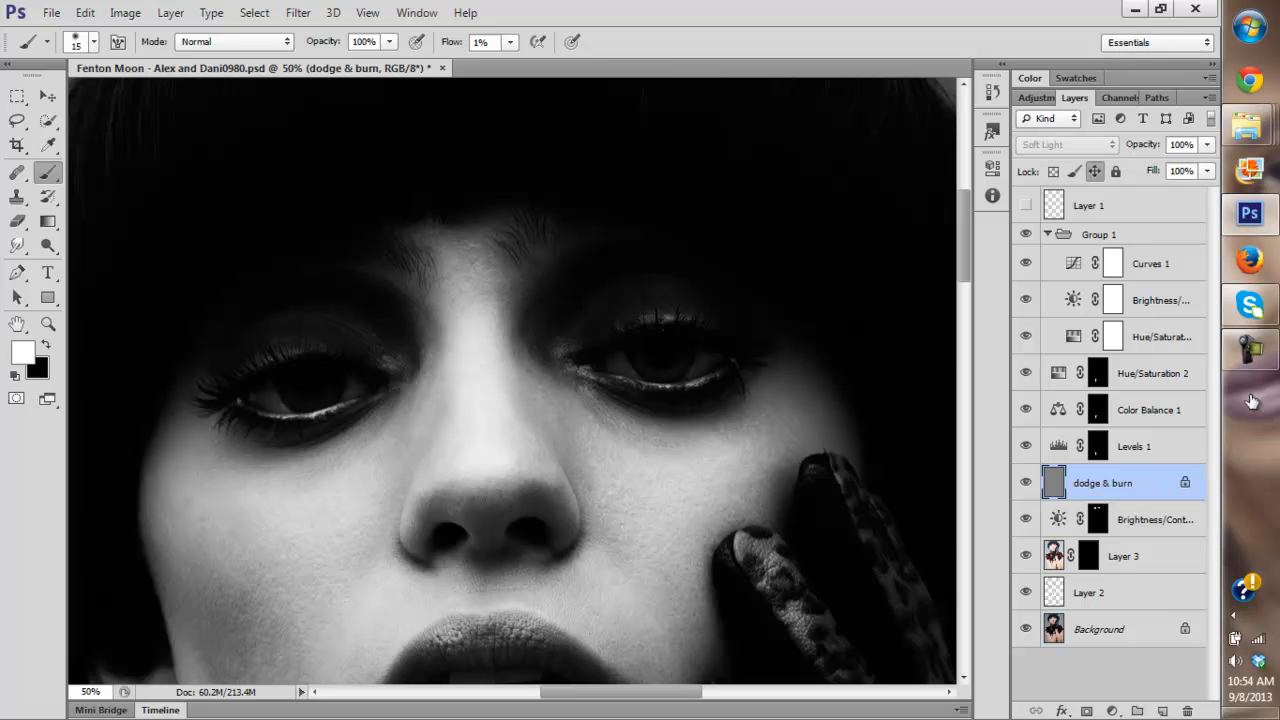
Refine the cheeks and the skin around the nose and mouth on the dodge & burn layer, alternating white and black.
mouse_move(560, 450)
mouse_down()
mouse_move(573, 340)
mouse_move(643, 180)
mouse_up()
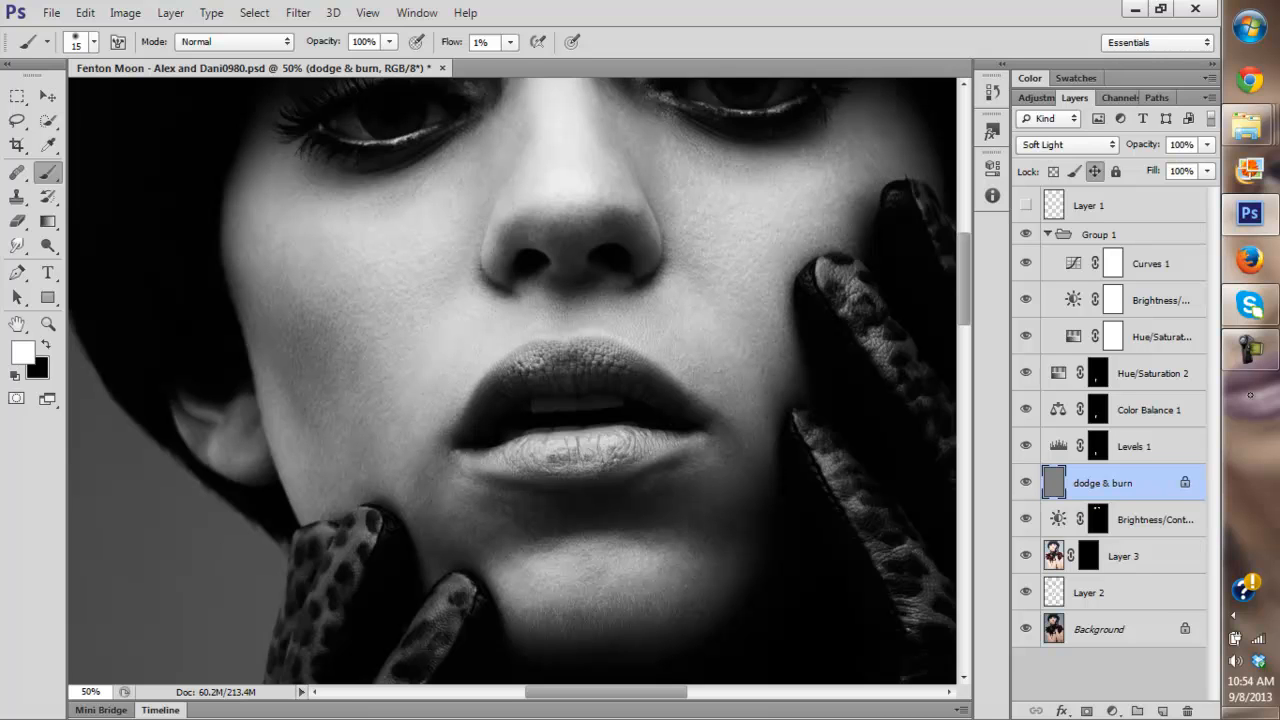
key(x)
key(x)
scroll(512, 388, up, 3)
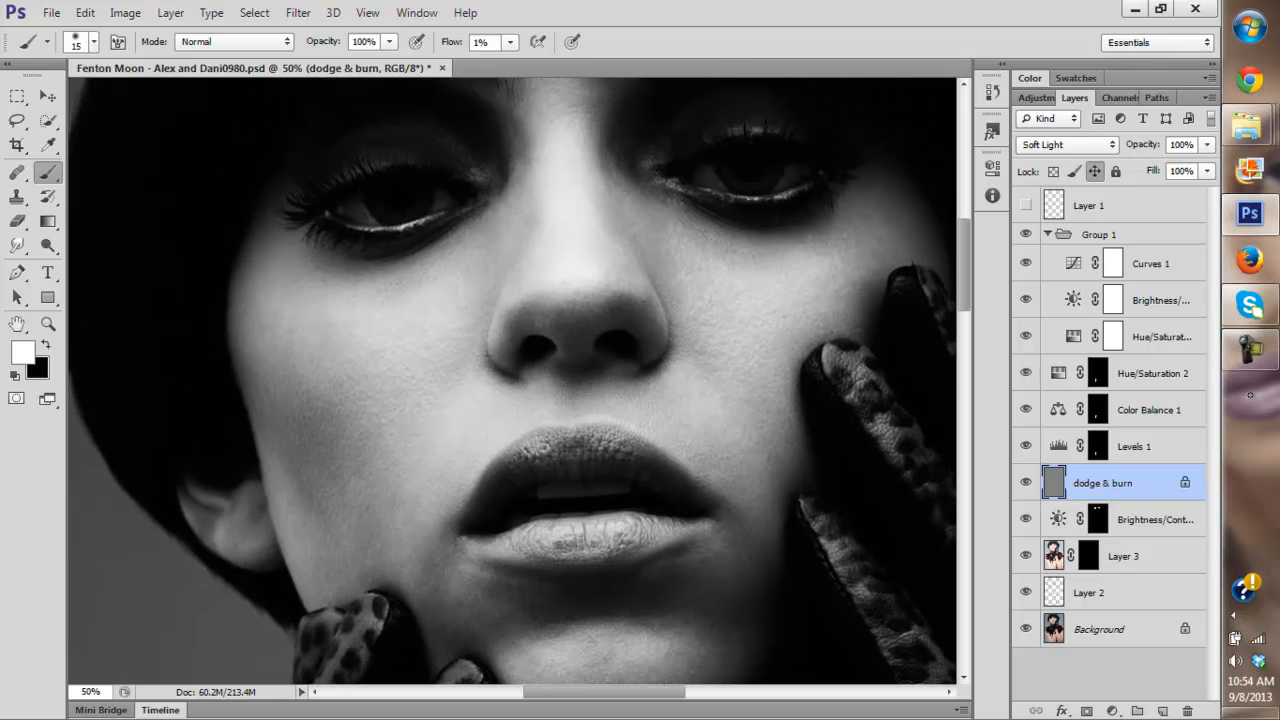
key(x)
scroll(512, 388, up, 3)
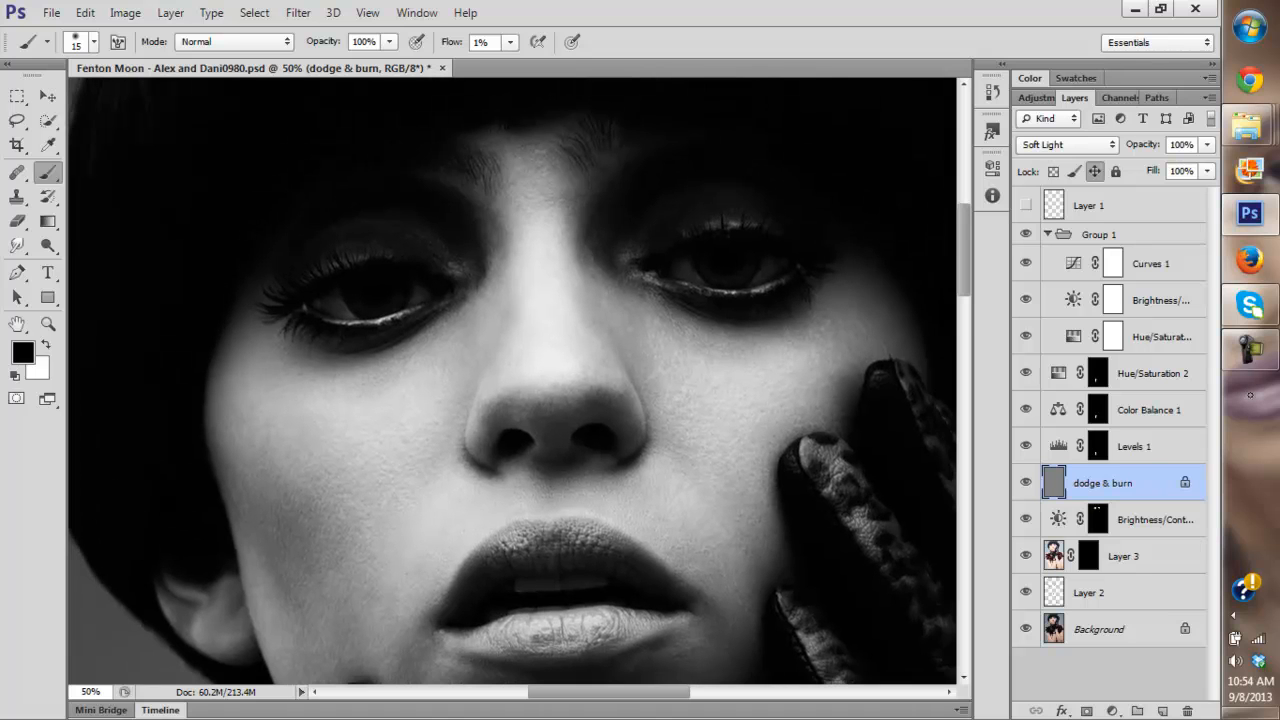
key(x)
key(x)
key(x)
Touch up the chin and jaw with white and black, and compare the dodge & burn layer off and on.
drag(560, 520, 535, 193)
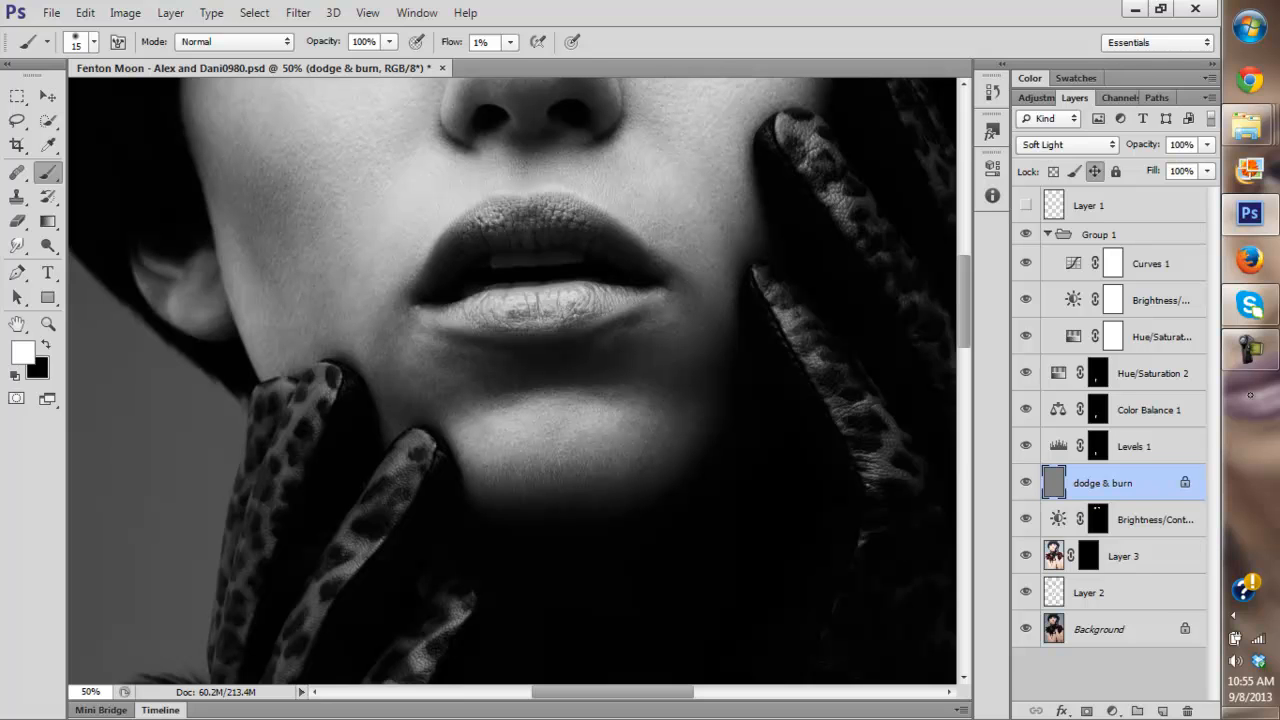
key(x)
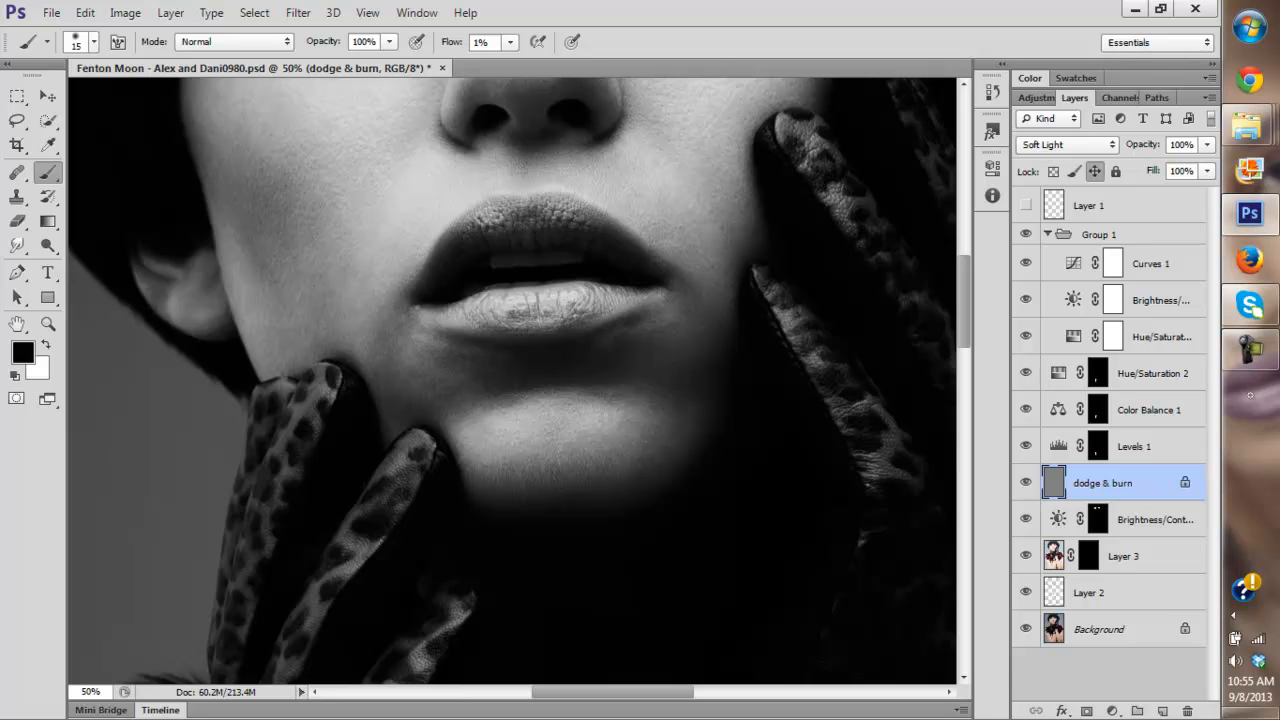
key(x)
click(1026, 483)
click(1026, 483)
Even out the chin and the skin around the lips with alternating white and black 15 px strokes.
scroll(512, 380, up, 2)
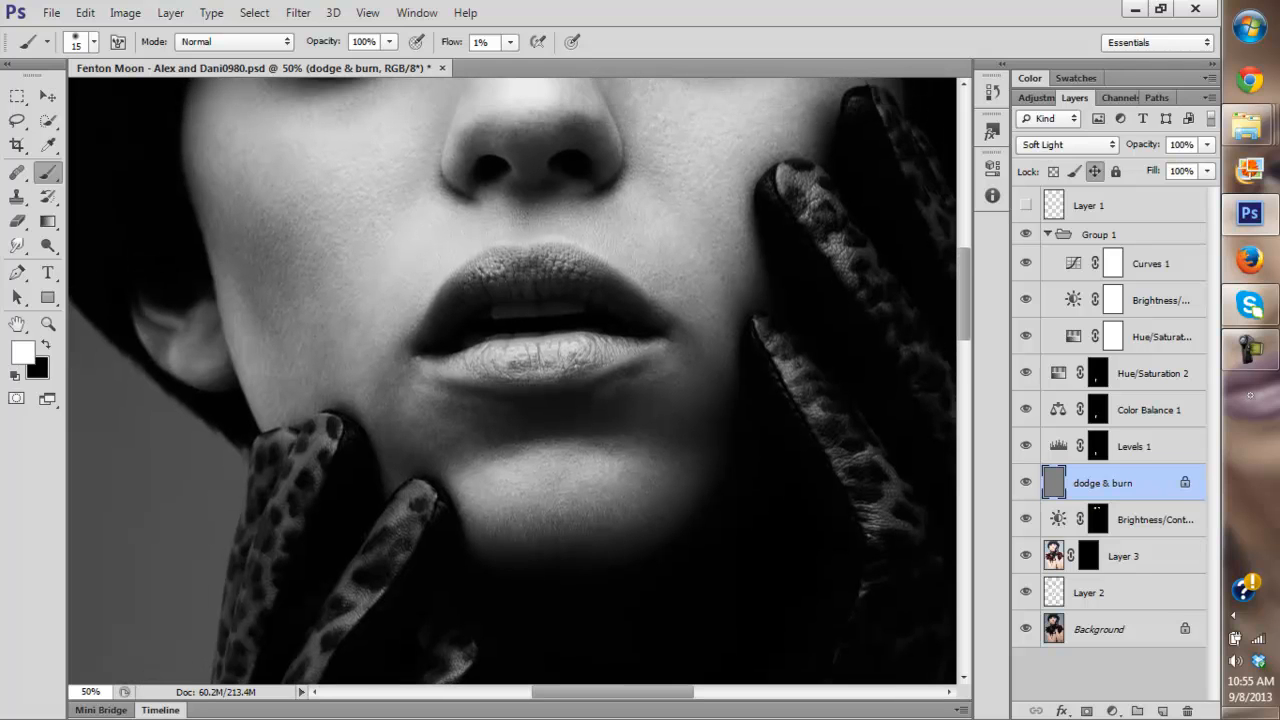
key(x)
key(x)
key(x)
key(x)
drag(520, 360, 546, 384)
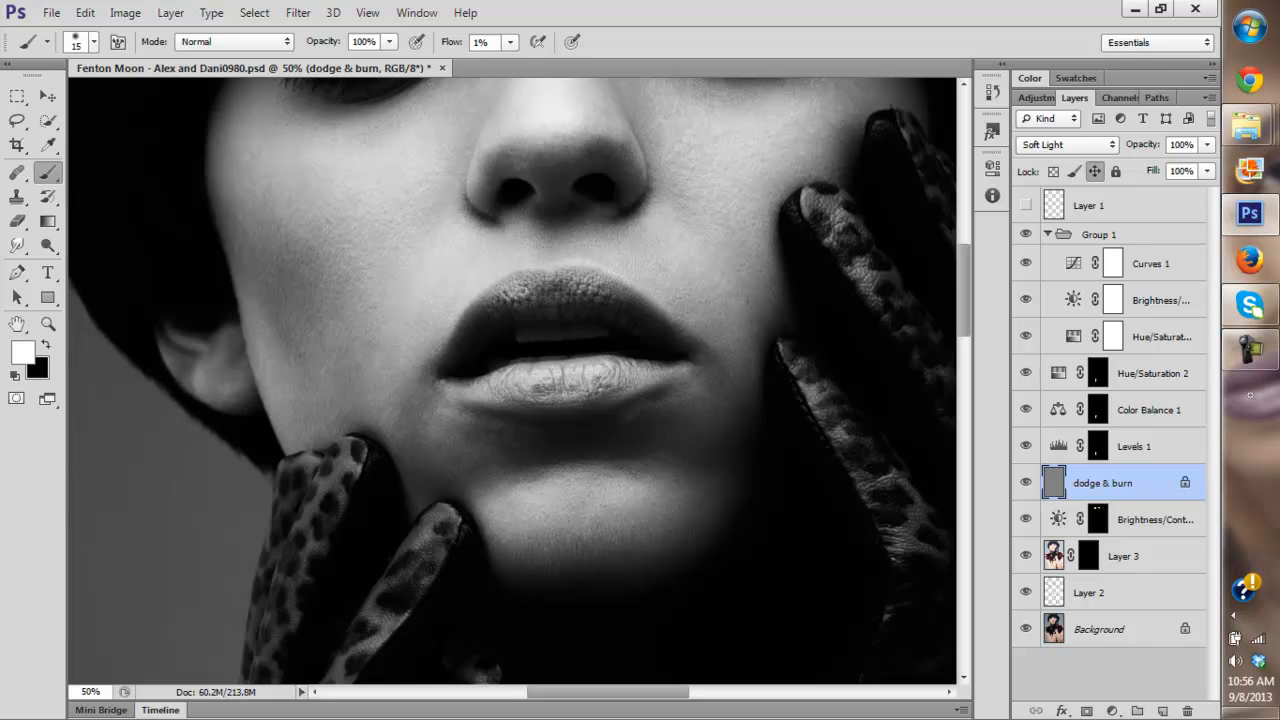
drag(546, 384, 586, 406)
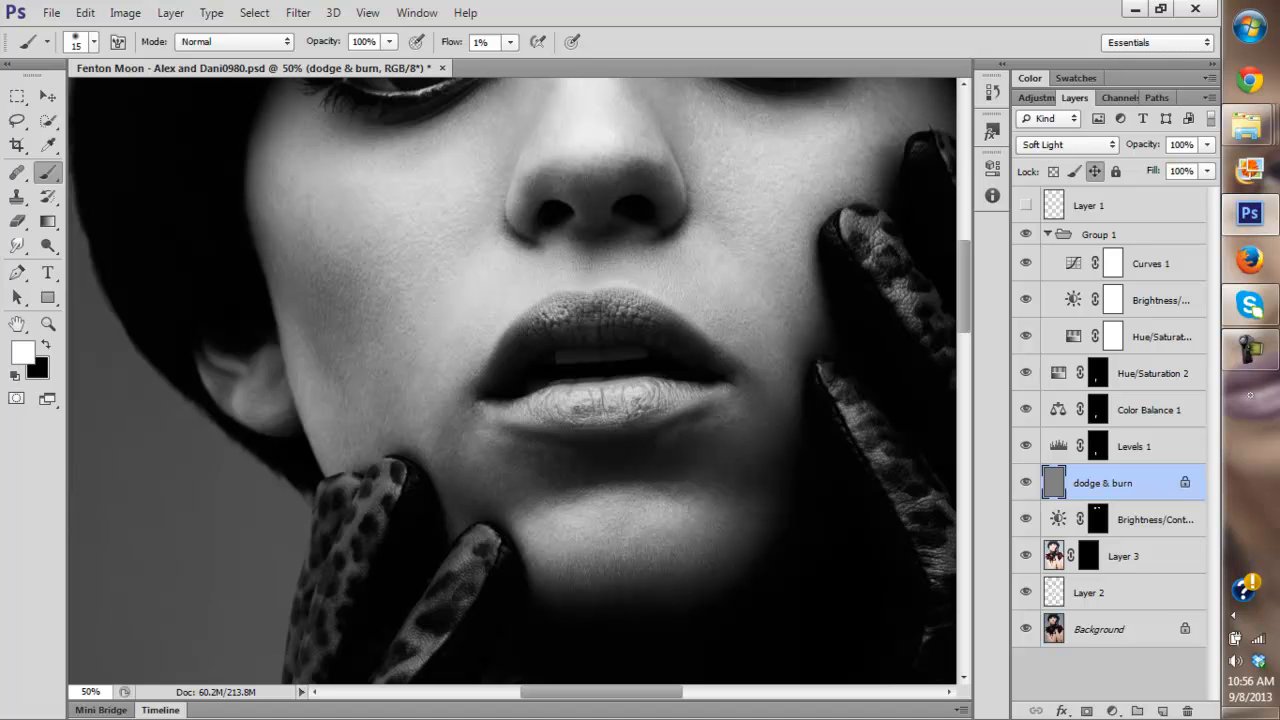
Blend the remaining light and dark patches on the cheek beside the ear and the jaw using white and black strokes.
drag(353, 196, 380, 211)
key(x)
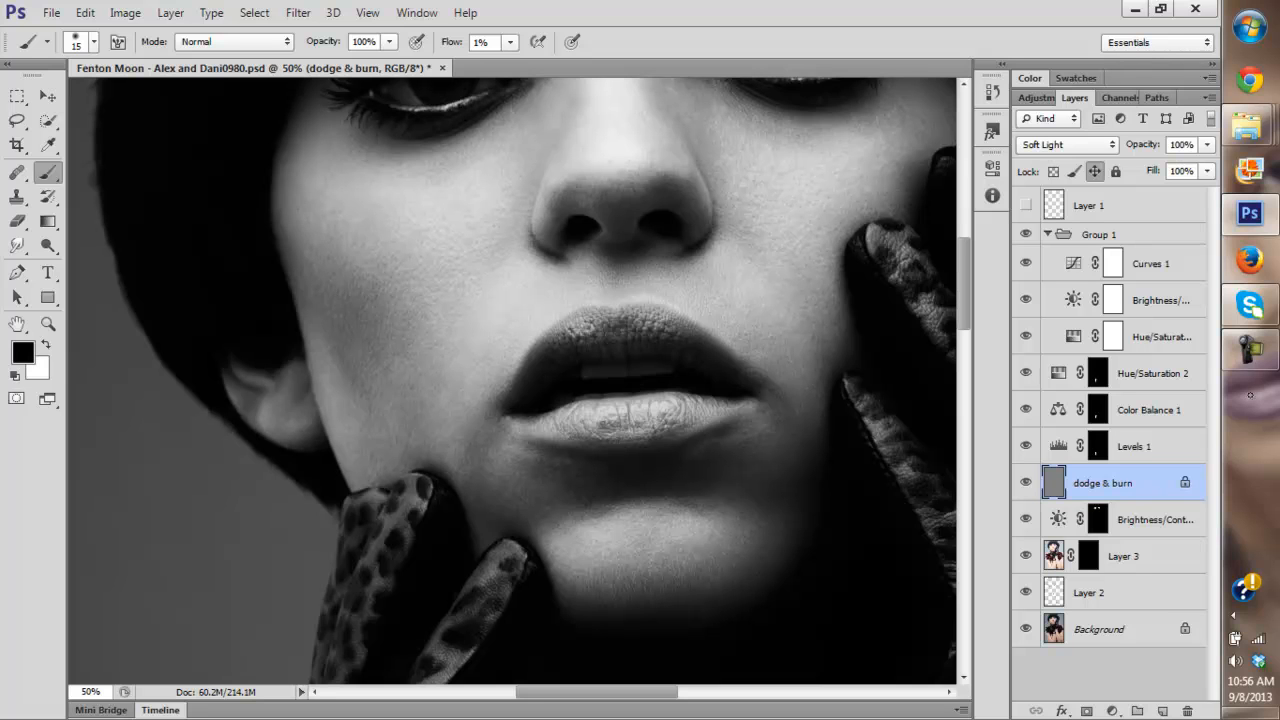
key(x)
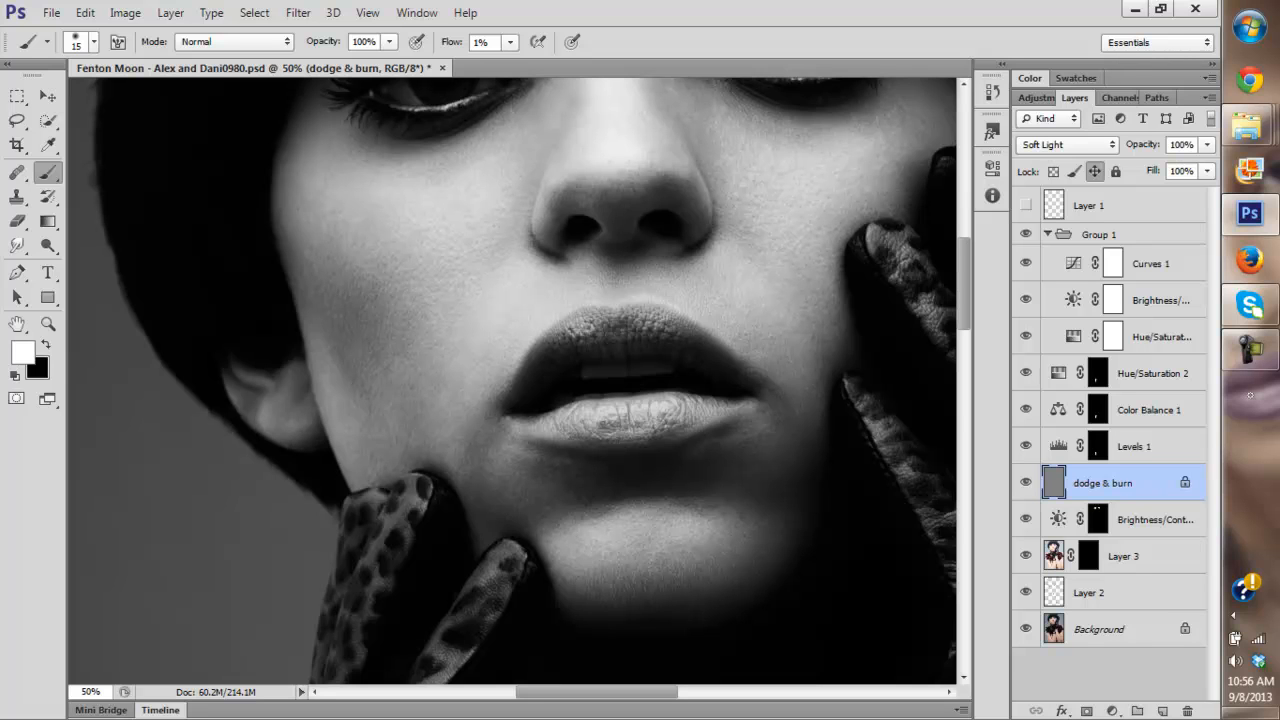
key(x)
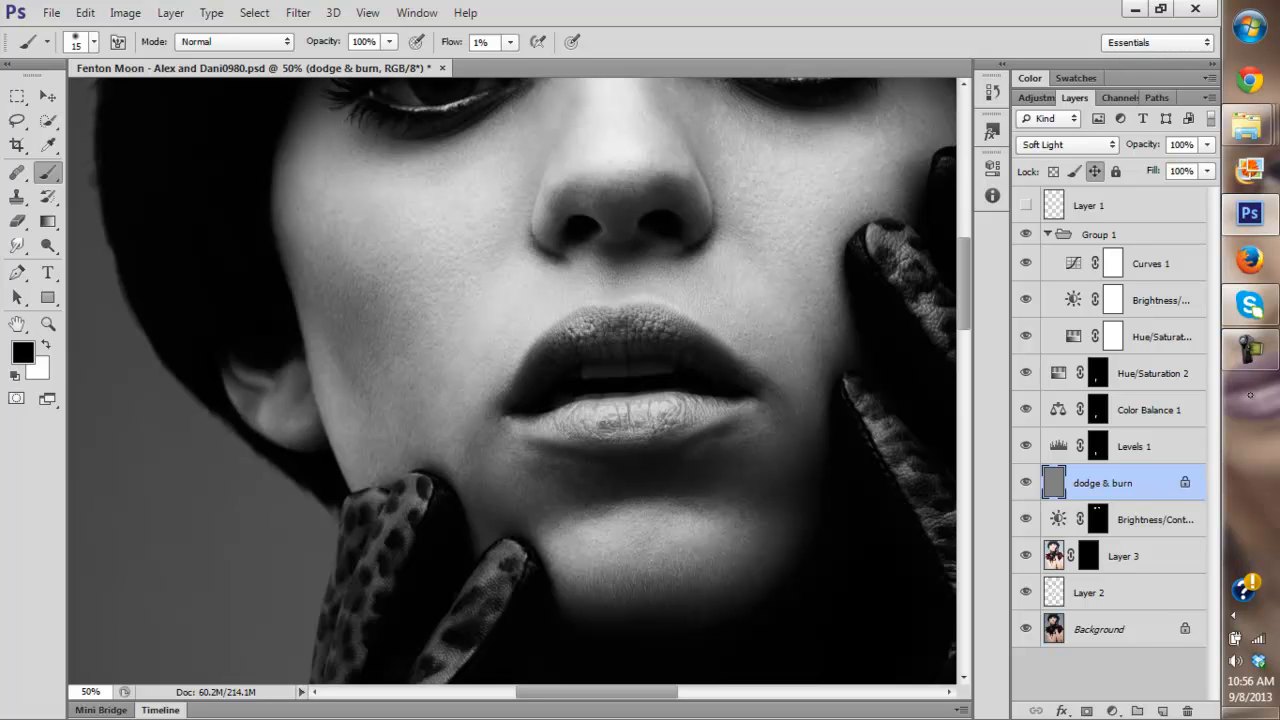
key(x)
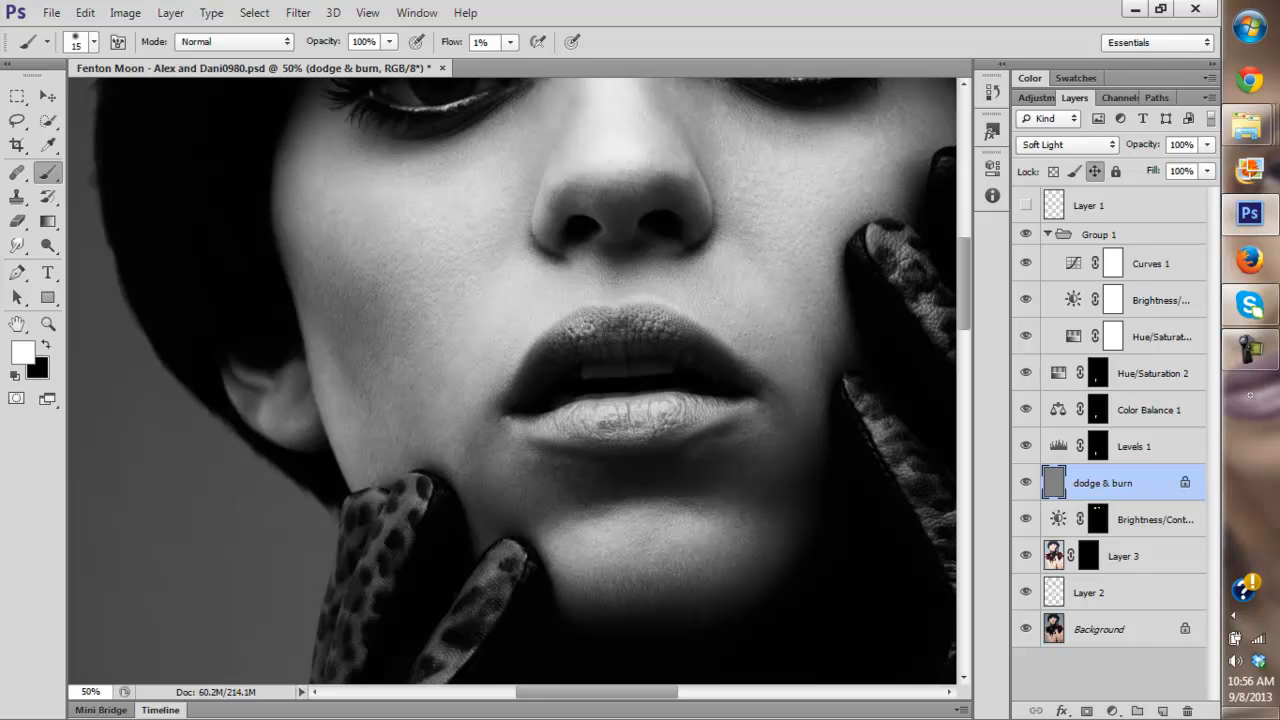
key(x)
key(x)
key(x)
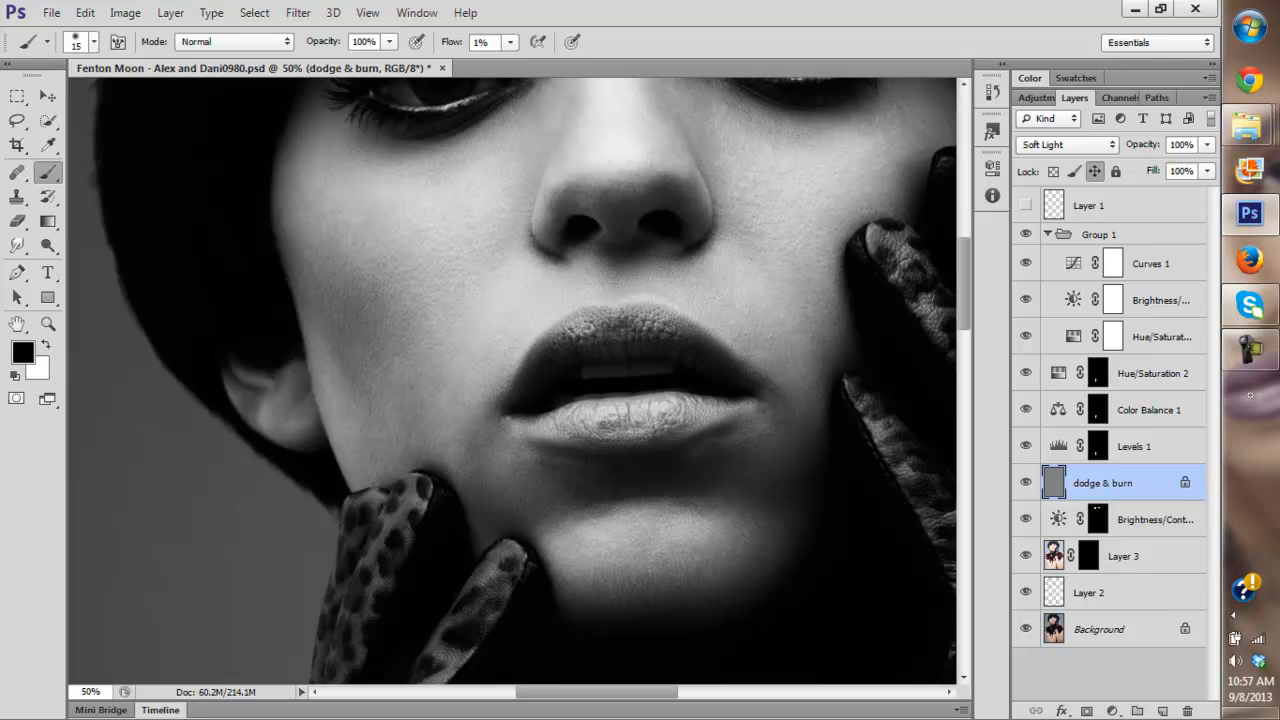
key(x)
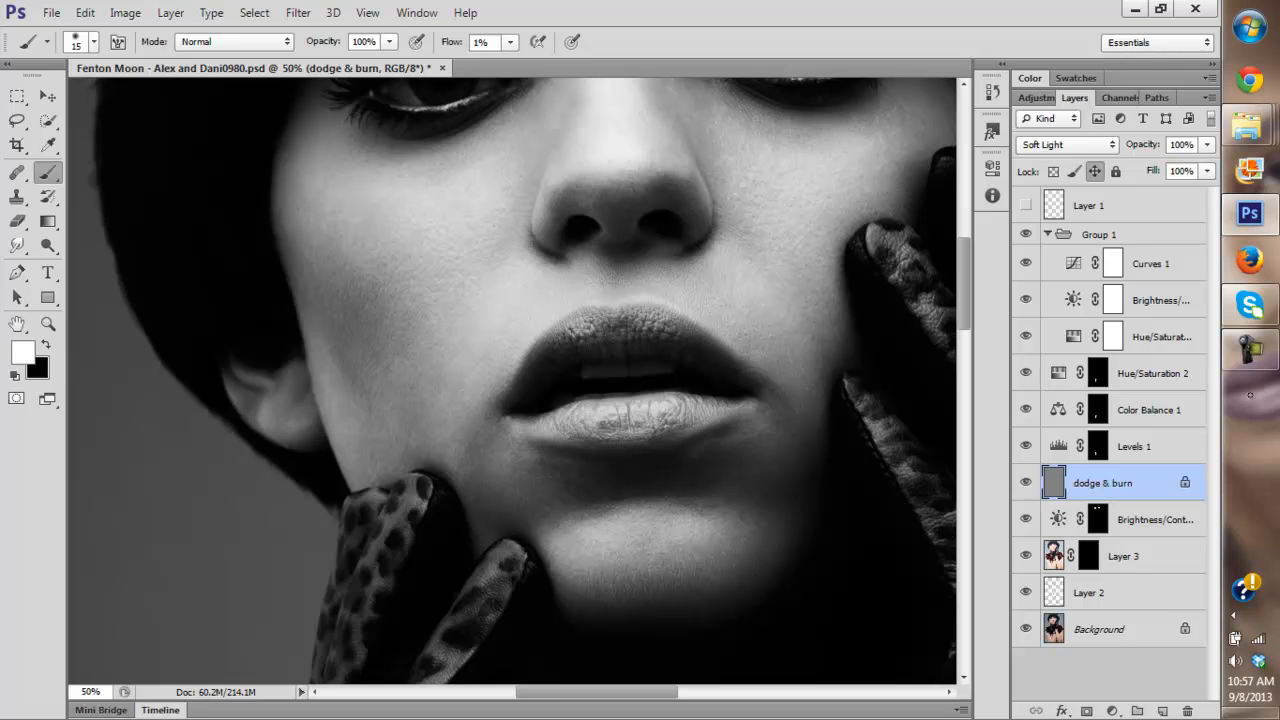
Burn and dodge small patches around the mouth, and compare the dodge & burn layer off and on.
key(x)
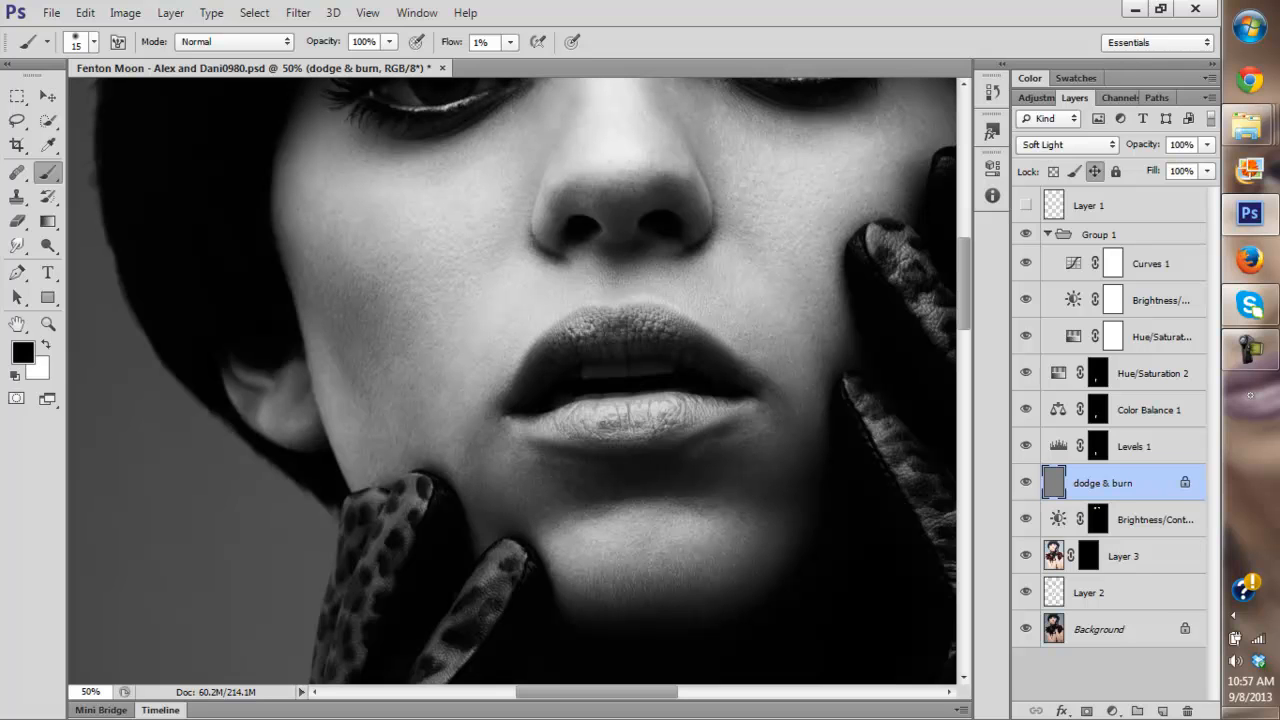
drag(600, 350, 634, 398)
click(1026, 483)
click(1026, 483)
key(x)
key(x)
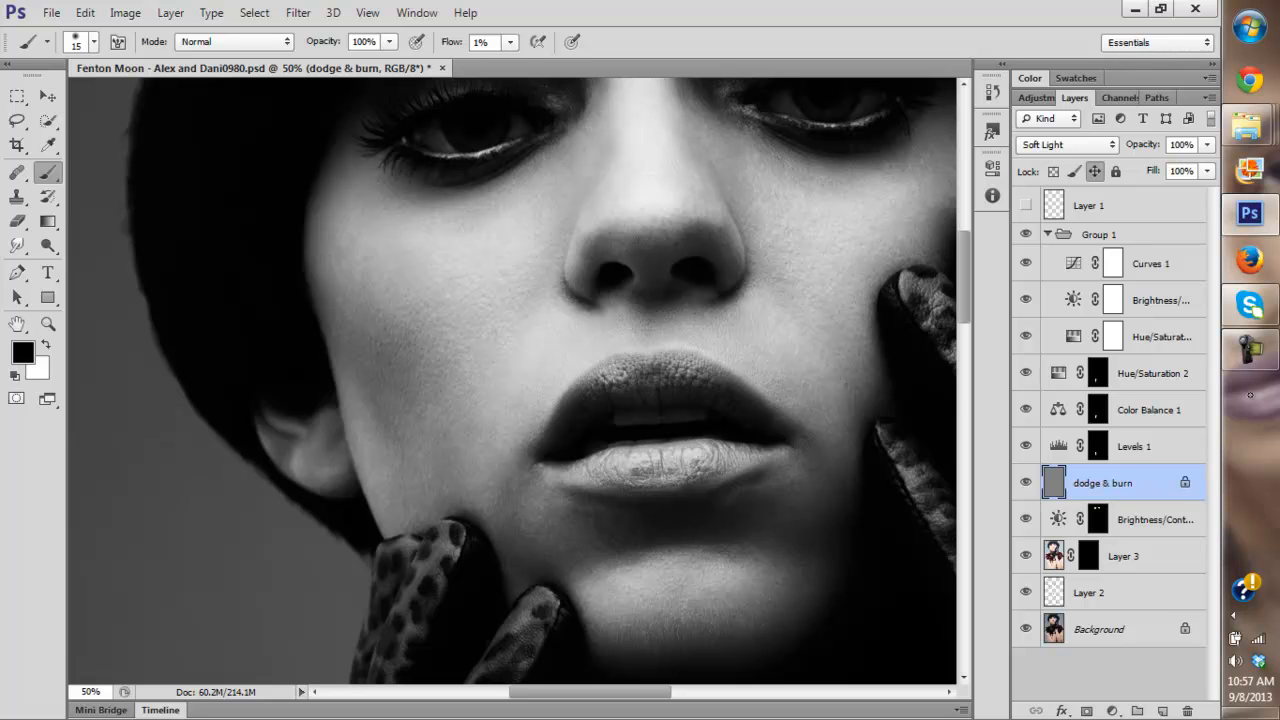
Touch up the cheek beside the nose with alternating white and black strokes on the dodge & burn layer.
key(x)
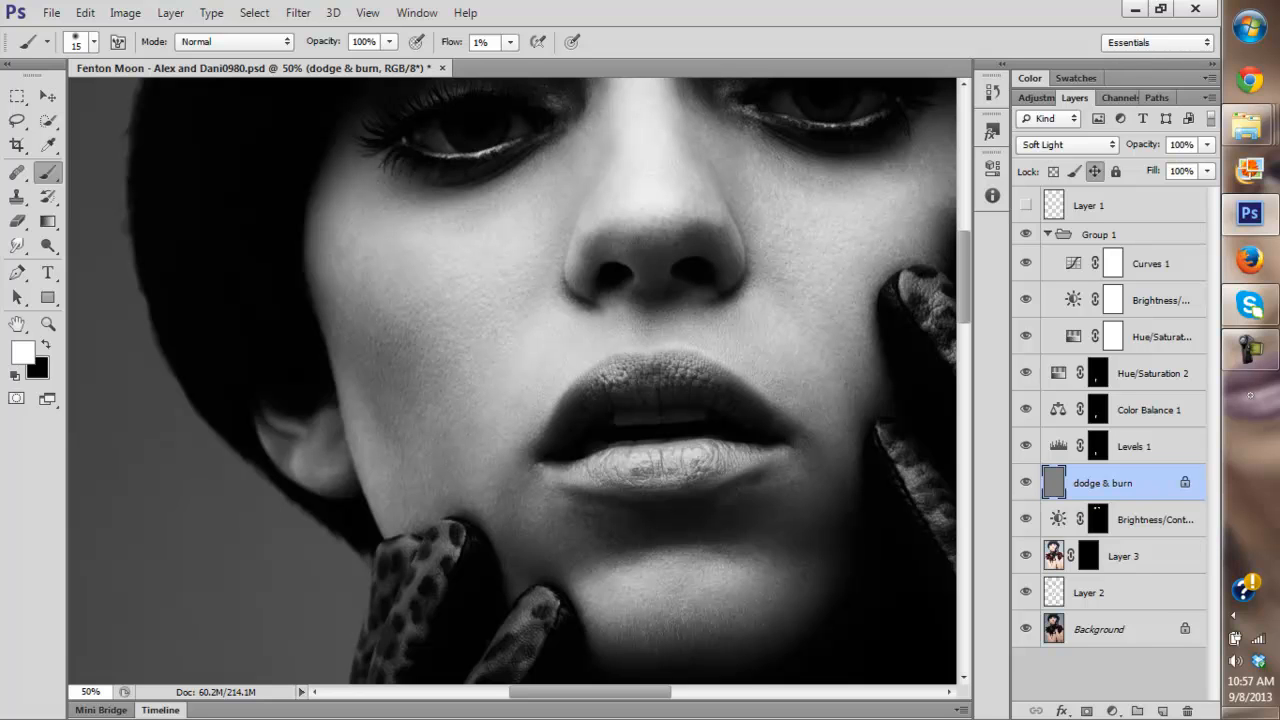
key(x)
key(x)
Even out the skin around the mouth and both cheeks with alternating white and black 15 px strokes.
drag(560, 400, 495, 390)
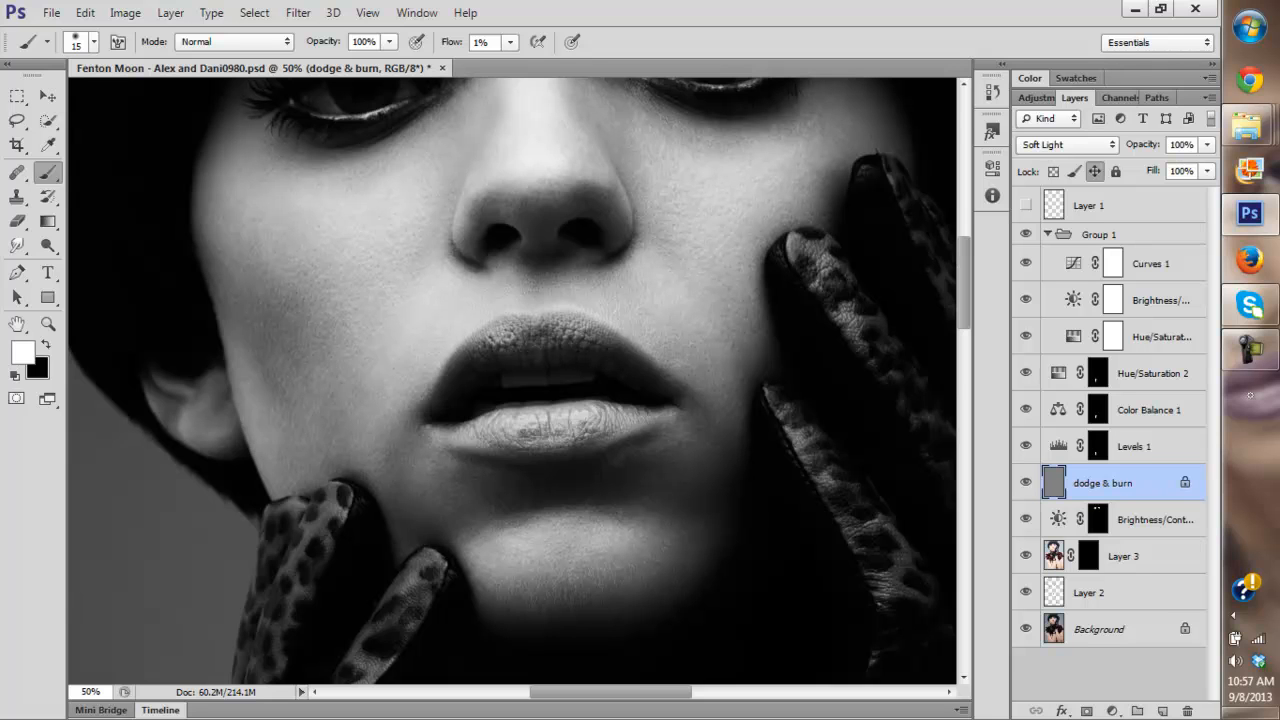
key(x)
key(x)
key(x)
key(x)
key(x)
key(x)
key(x)
key(x)
key(x)
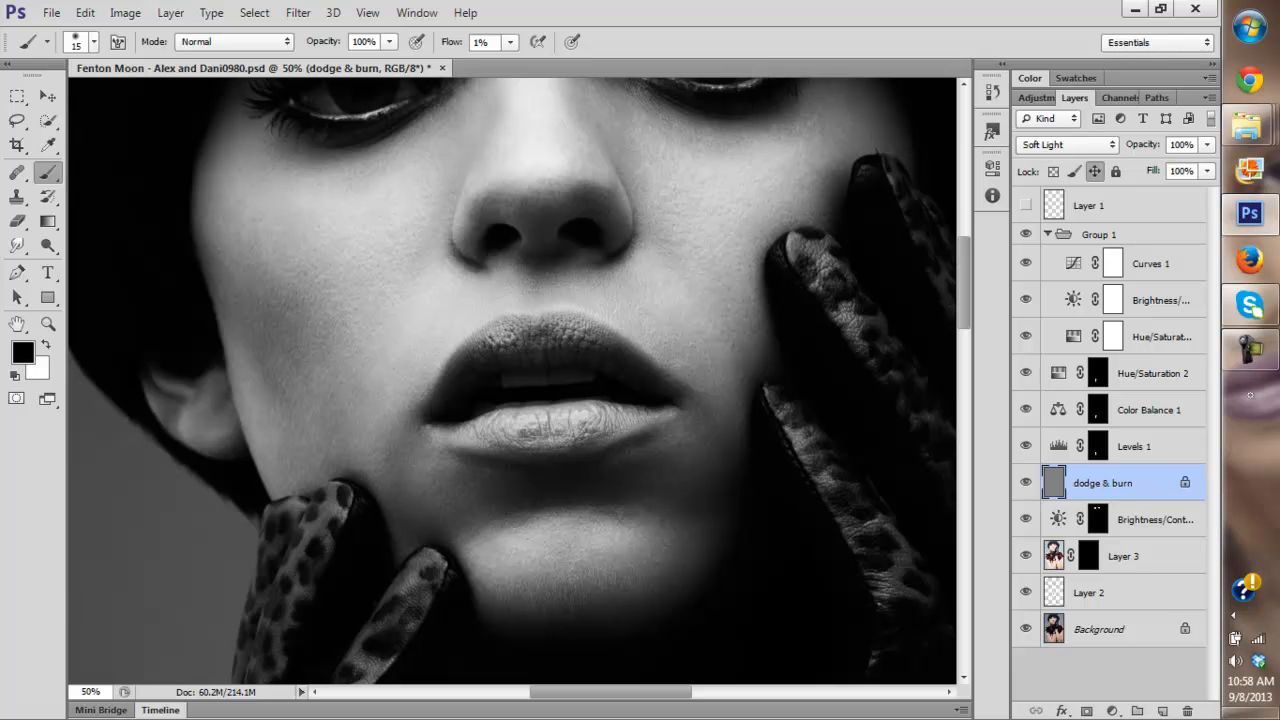
Refine the chin and the shadow below the lower lip, and compare the dodge & burn layer off and on.
drag(510, 450, 571, 288)
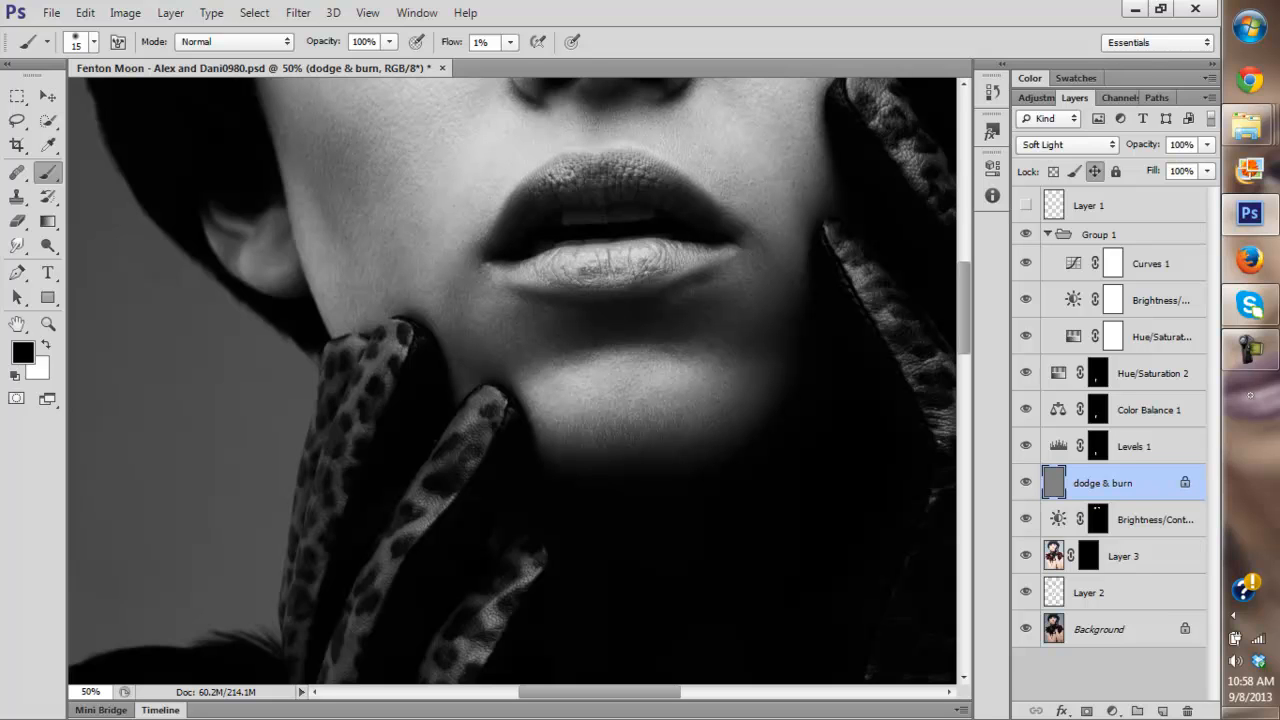
key(x)
key(x)
click(1026, 483)
click(1026, 483)
Blend the remaining uneven patches on the chin, jaw and corners of the mouth with black and white strokes.
drag(600, 380, 619, 431)
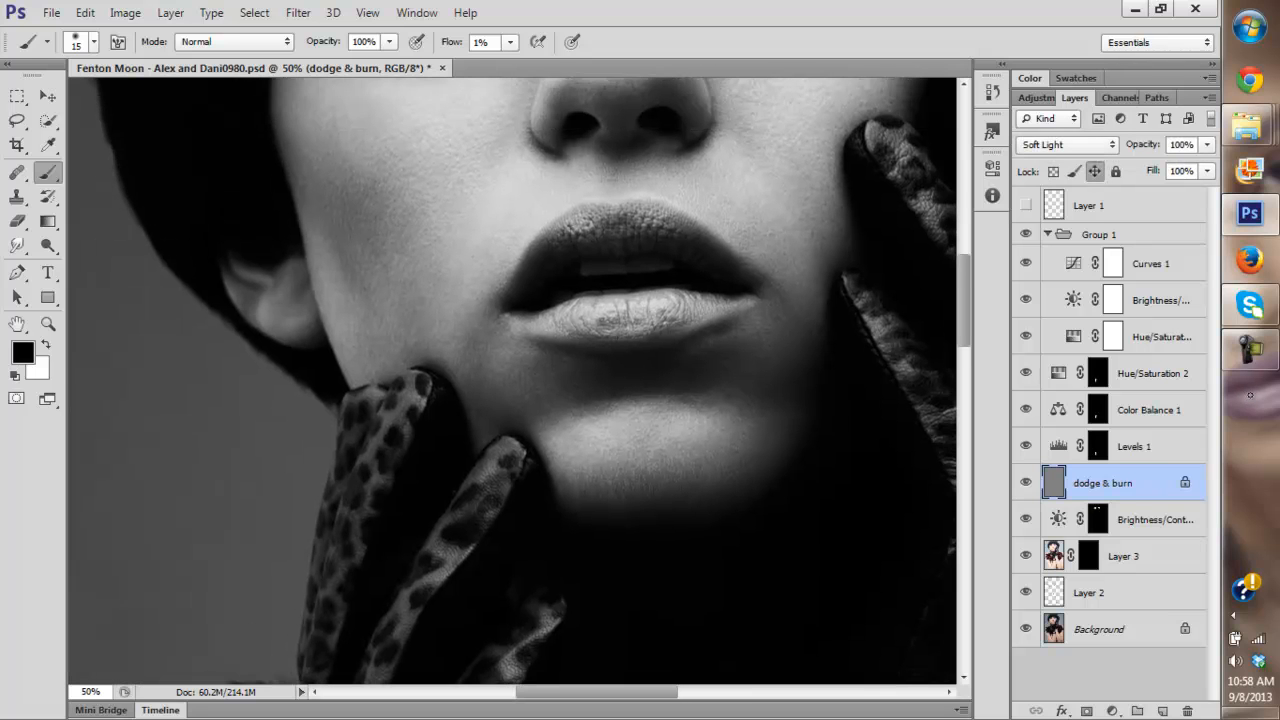
key(x)
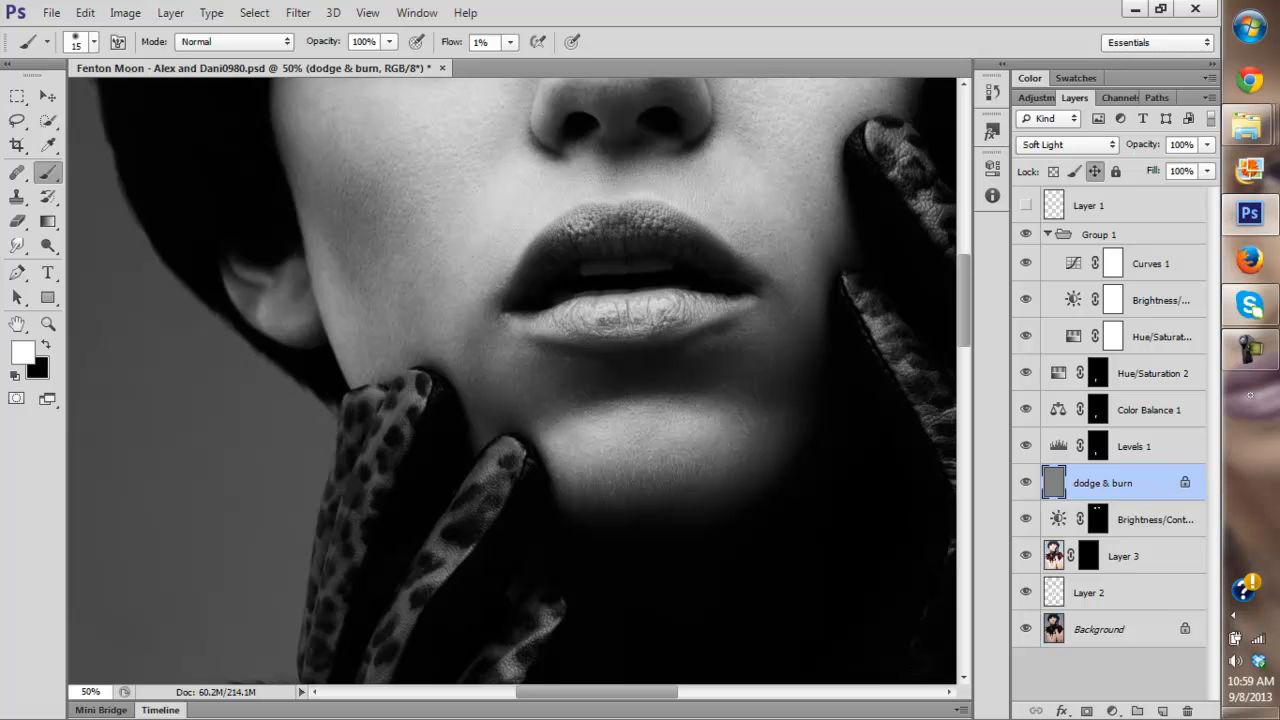
mouse_move(560, 340)
mouse_down()
mouse_move(562, 398)
mouse_move(607, 432)
mouse_up()
key(x)
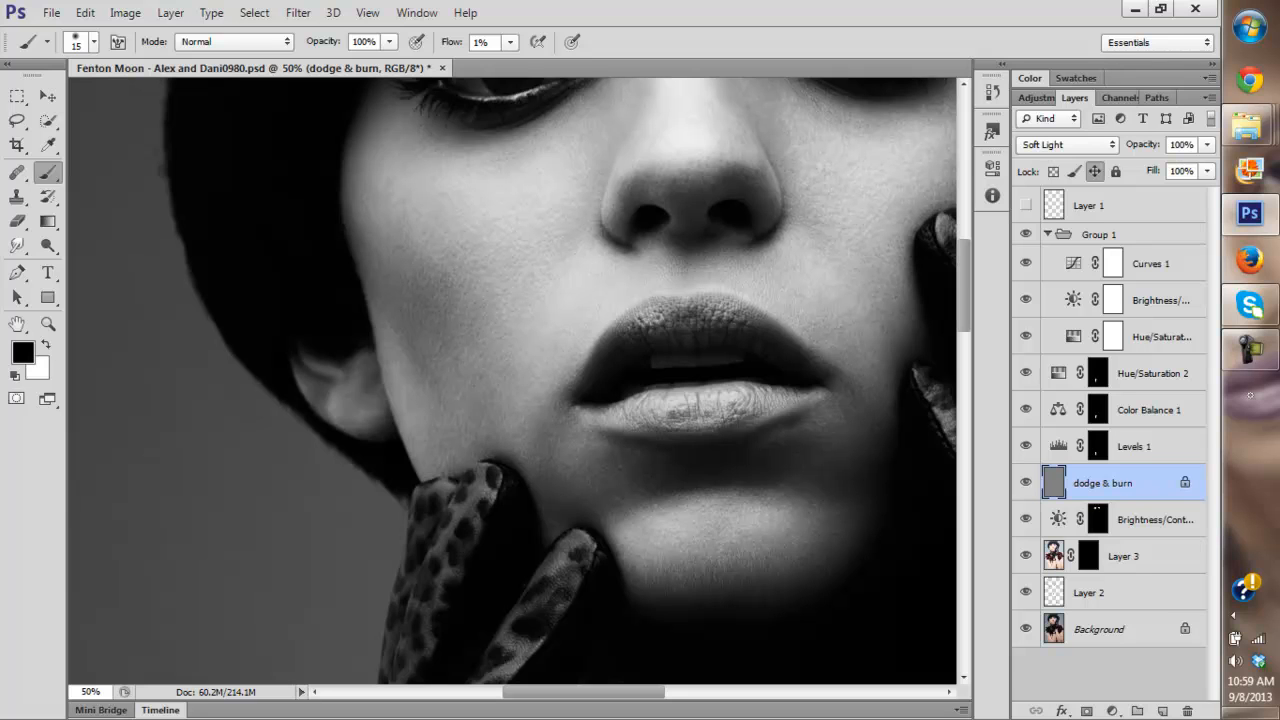
key(x)
key(x)
Dodge and burn uneven spots around the nose and on the cheek beside the gloved fingers.
drag(700, 340, 457, 449)
key(x)
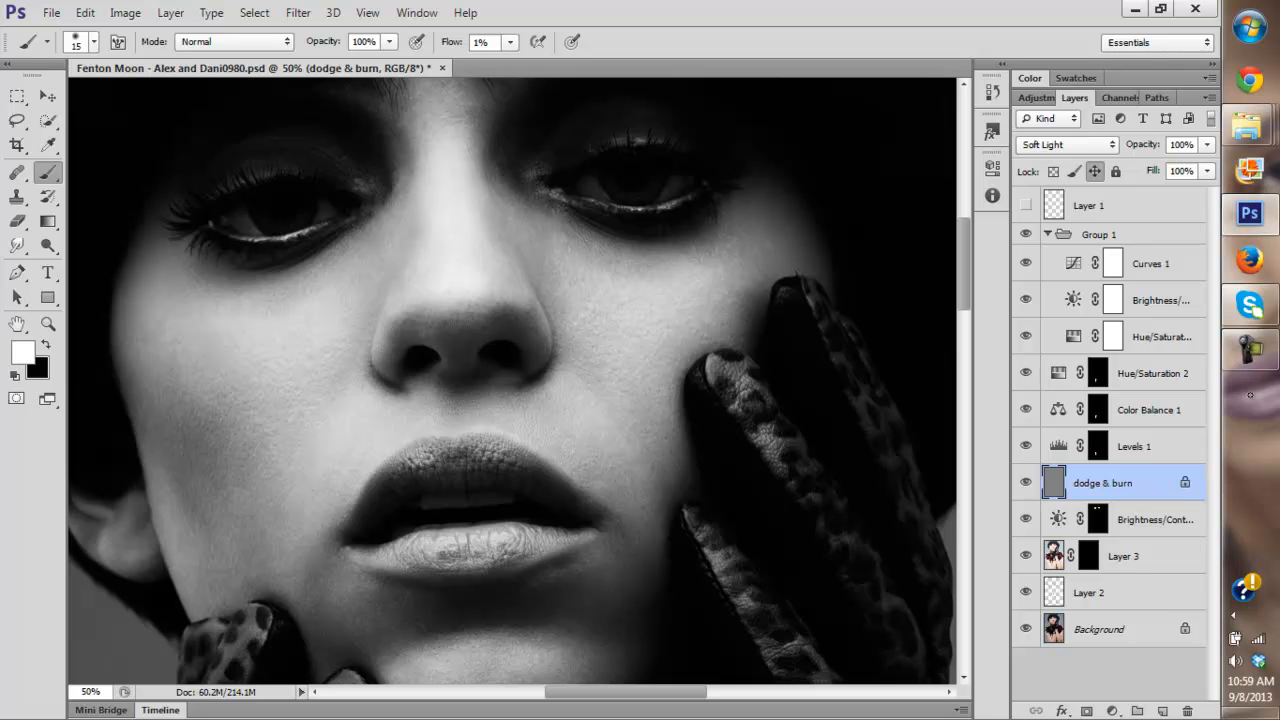
key(x)
drag(460, 370, 472, 408)
key(x)
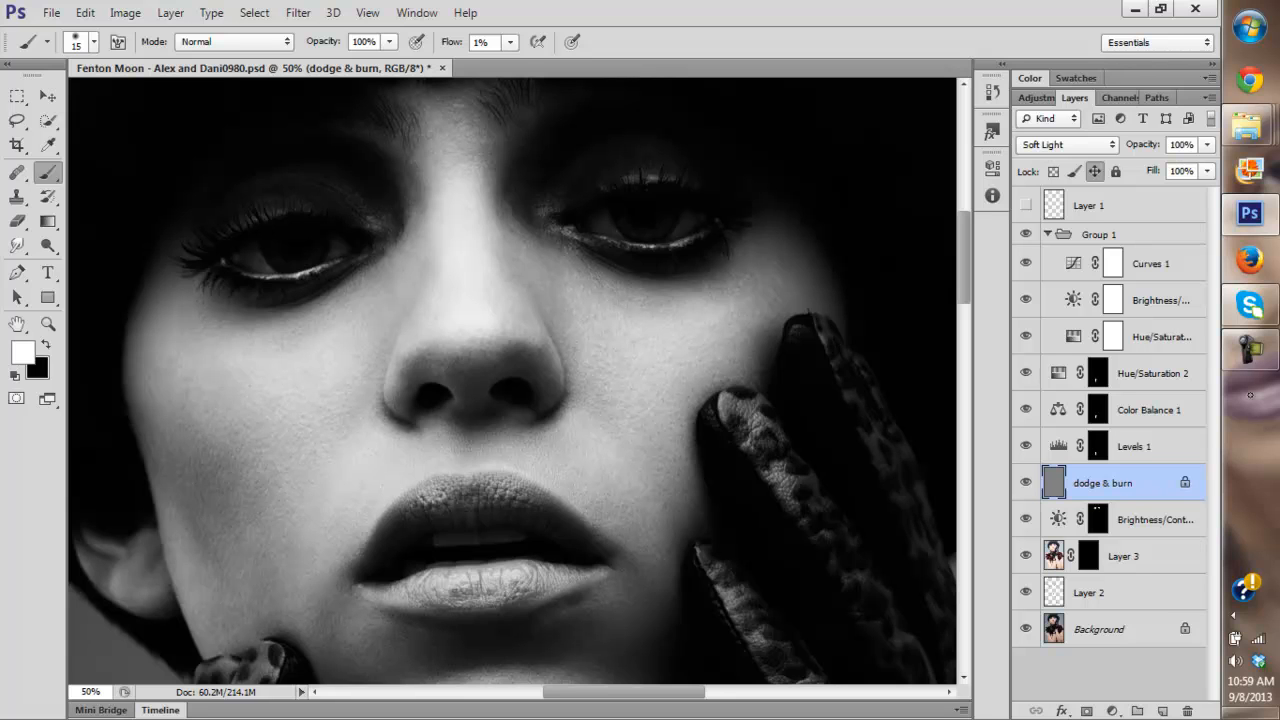
drag(500, 400, 452, 376)
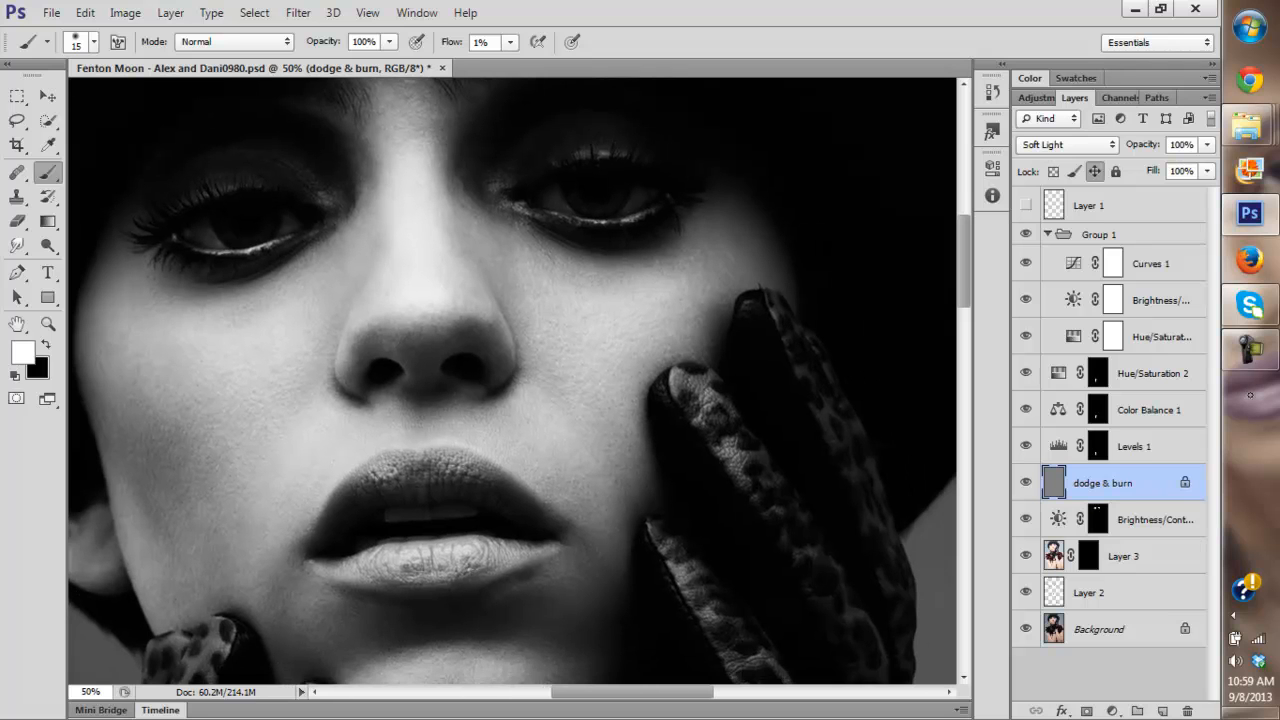
Smooth the skin from the nose and upper lip to the gloved fingers, alternating black and white.
key(x)
key(x)
key(x)
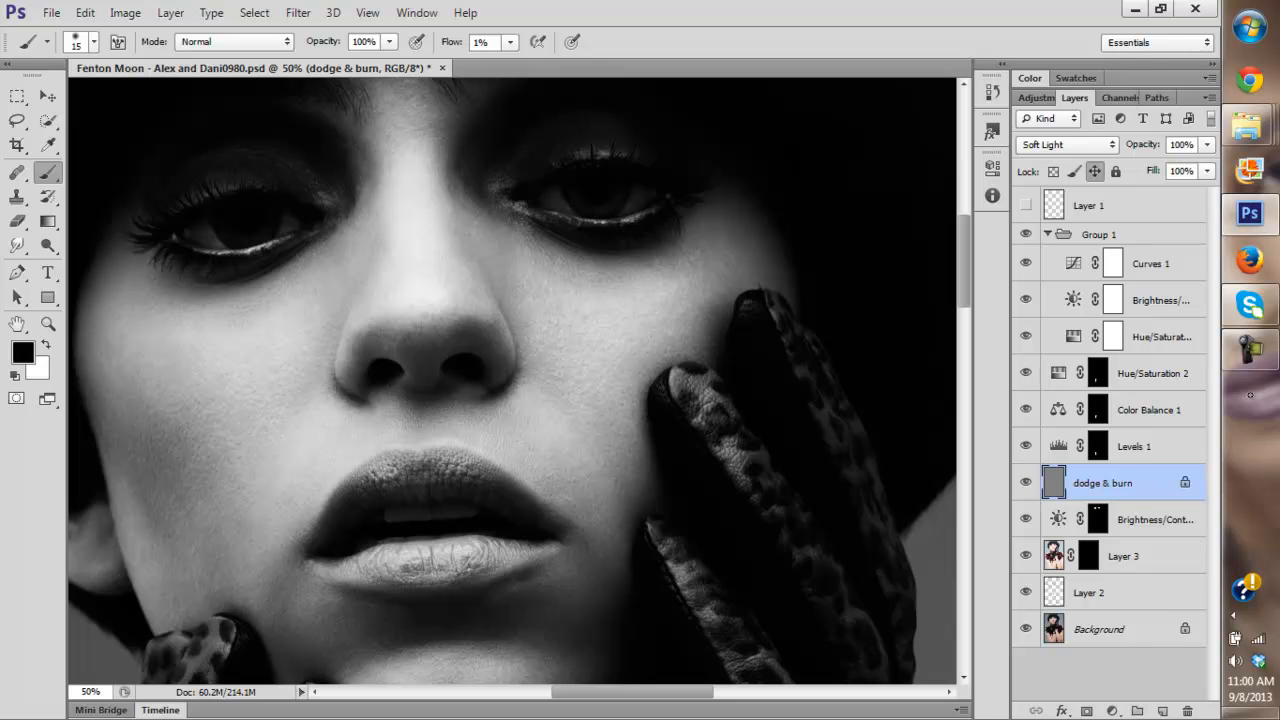
key(x)
key(x)
key(x)
key(x)
key(x)
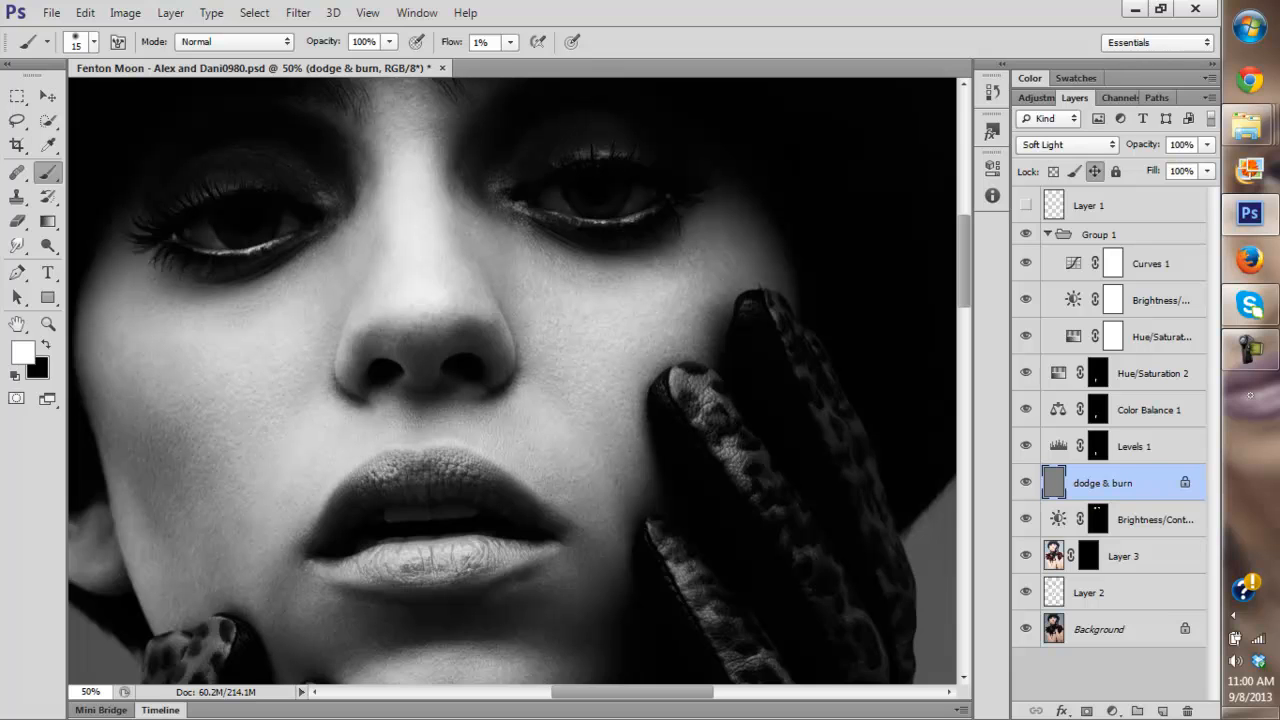
Enlarge the brush to 30 px and blend the cheek near the gloved fingers with black and white.
drag(512, 382, 562, 346)
key(x)
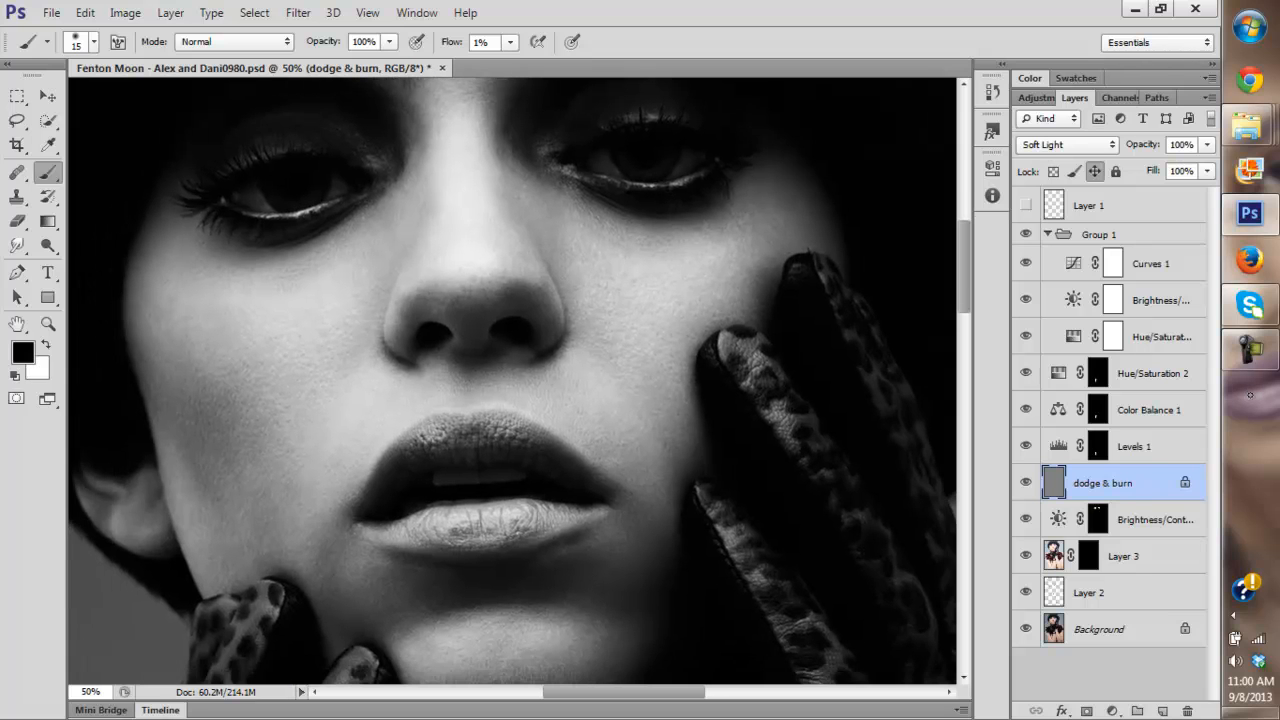
right_click(682, 422)
click(728, 471)
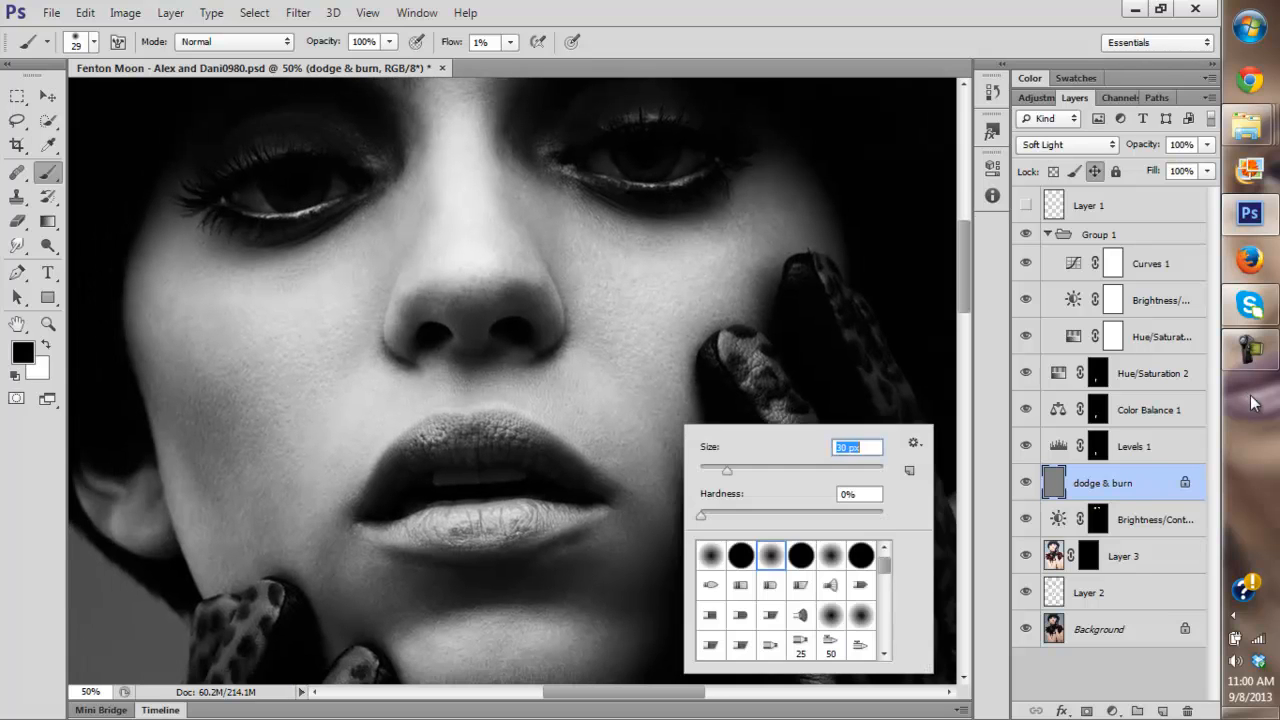
key(Return)
key(x)
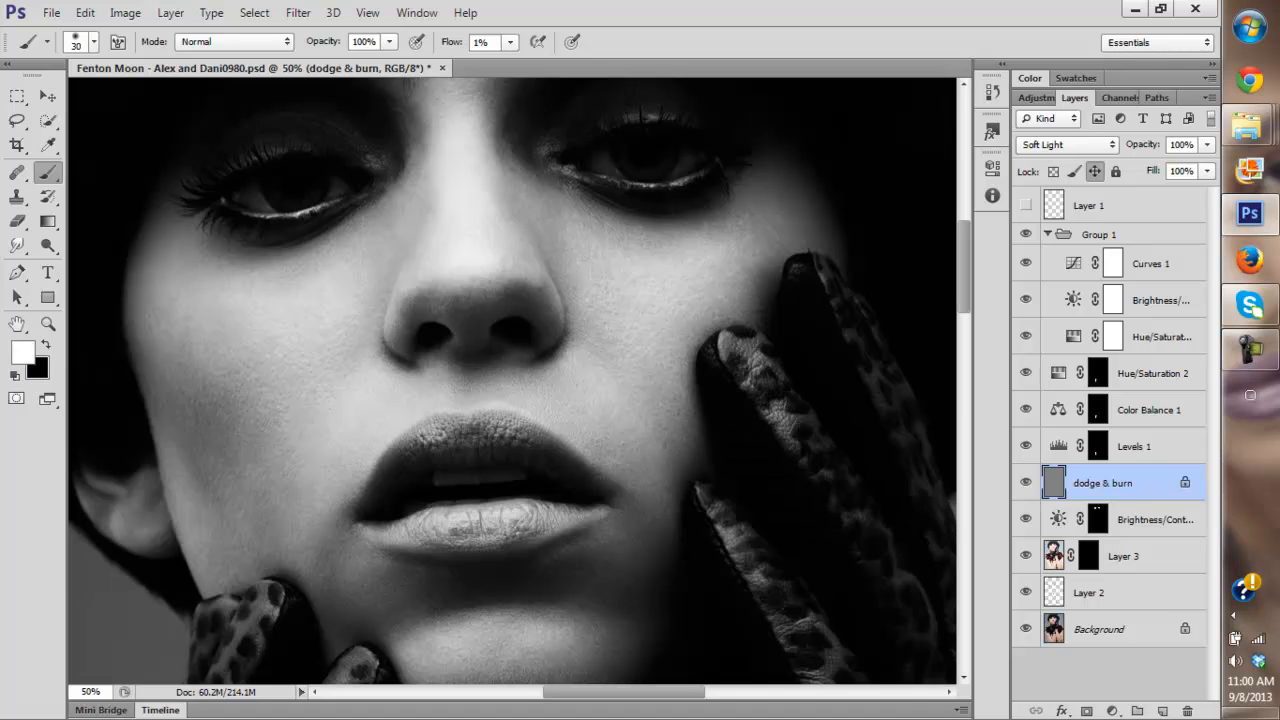
Reduce the brush to 16 px and refine the same cheek area with alternating colors.
right_click(662, 470)
drag(703, 518, 692, 518)
key(Return)
key(x)
key(x)
Even out the cheeks and the skin under the eyes with alternating white and black 16 px strokes.
drag(500, 330, 551, 459)
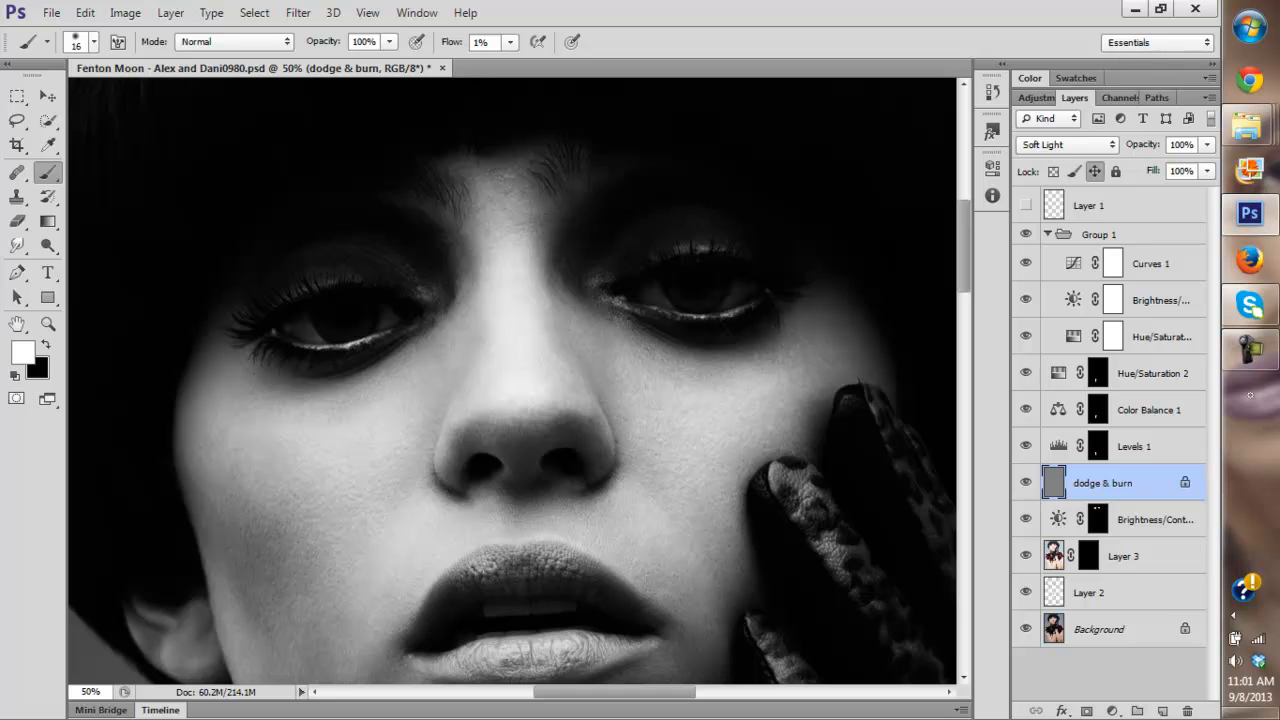
key(x)
key(x)
key(x)
key(x)
key(x)
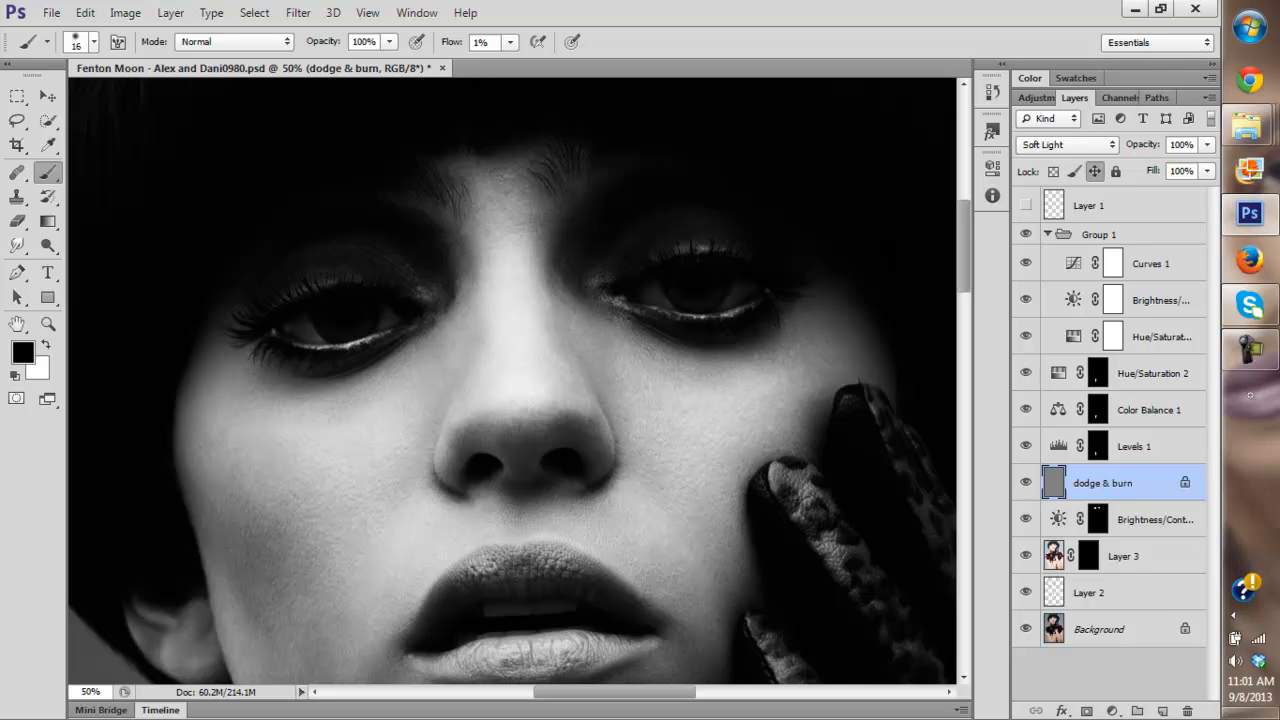
Continue balancing the upper cheeks and nose with white and black, and compare the dodge & burn layer off and on.
key(x)
key(x)
key(x)
key(x)
key(x)
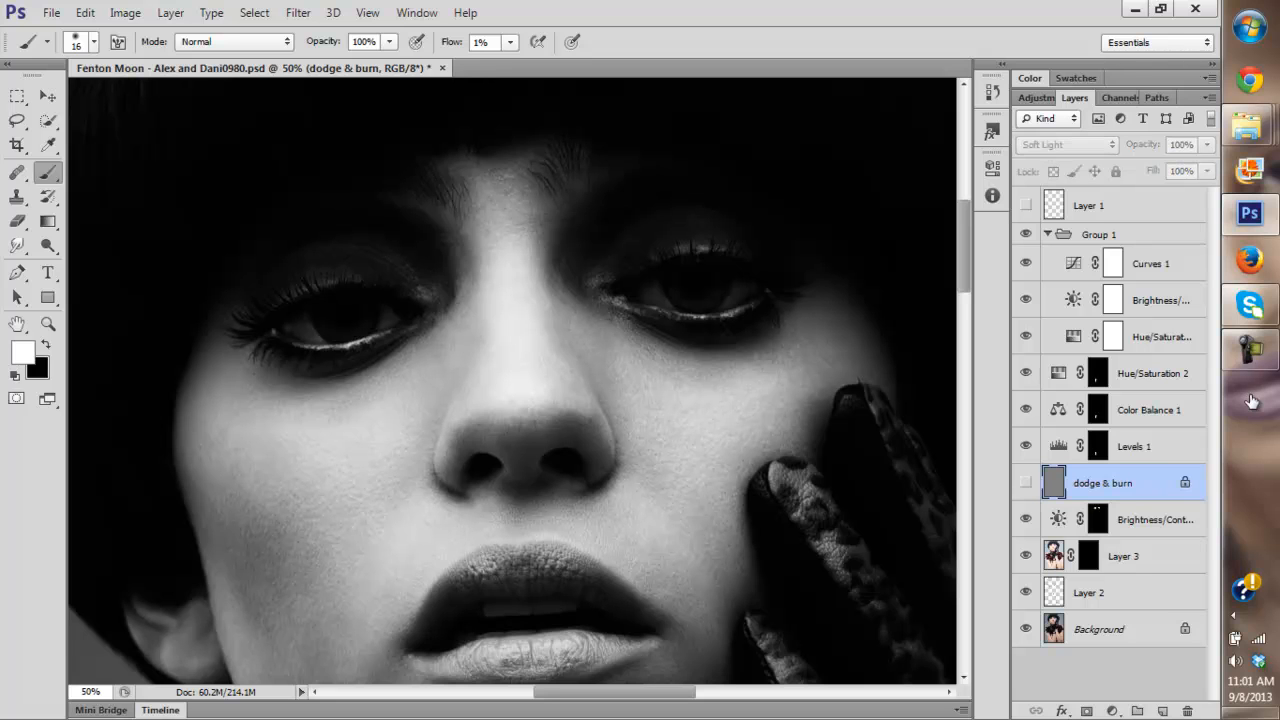
key(x)
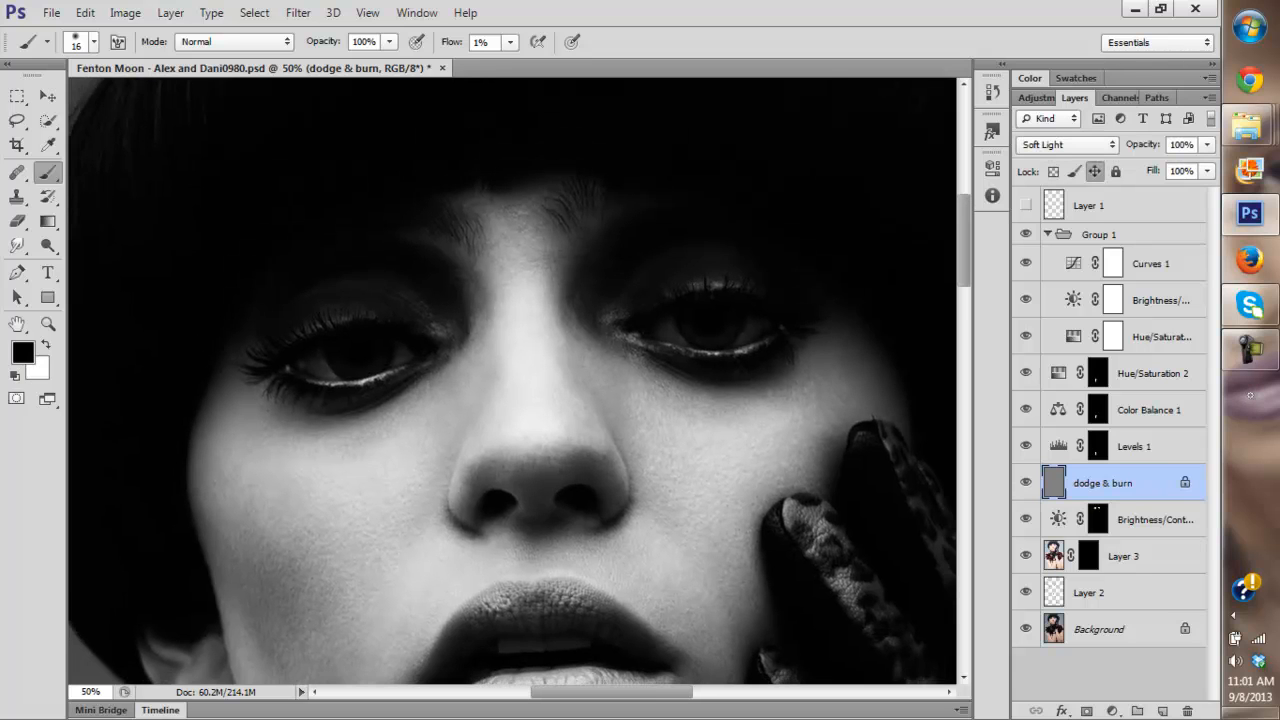
Dodge and burn the skin beneath both eyes and along the bridge of the nose.
key(x)
key(x)
drag(530, 360, 493, 415)
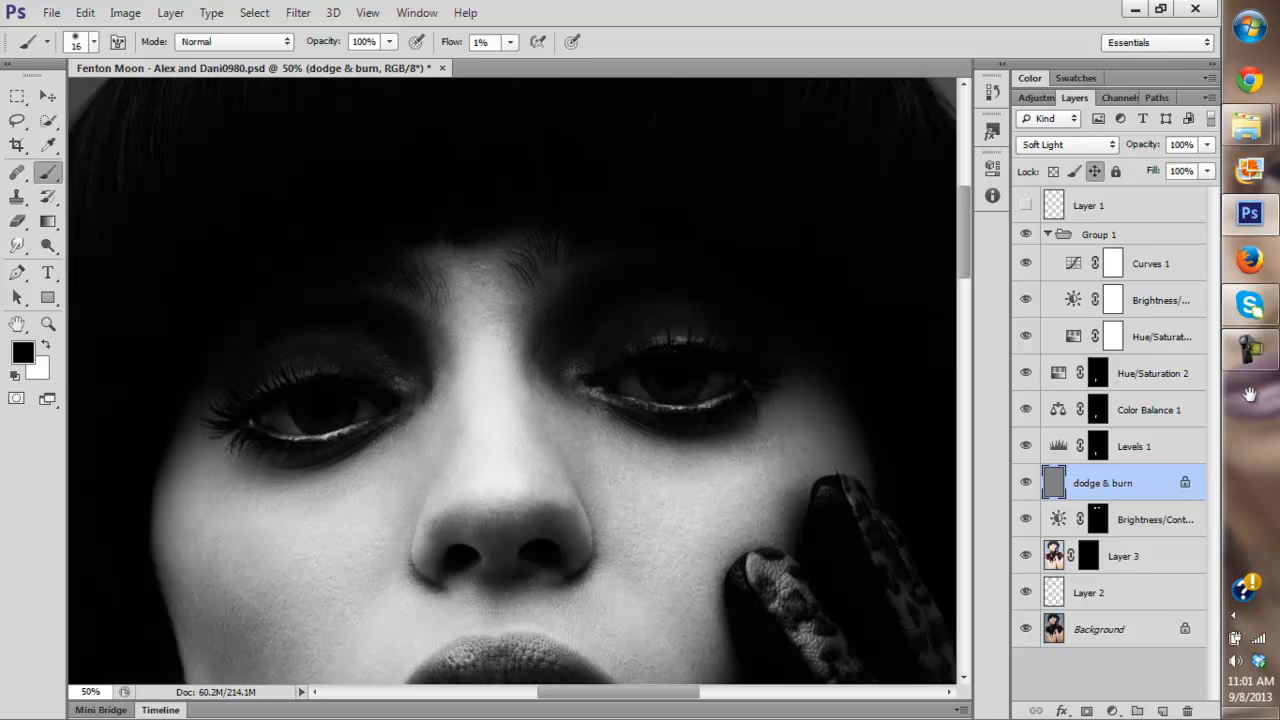
drag(512, 360, 539, 409)
key(x)
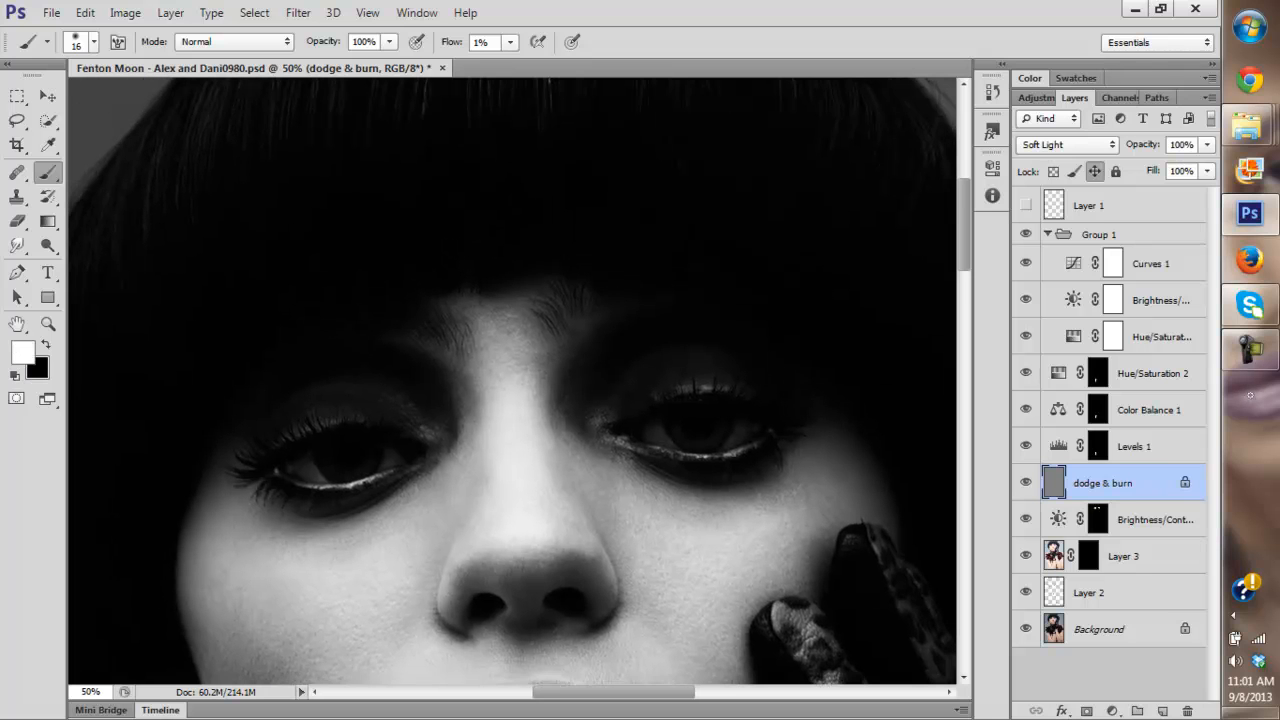
drag(512, 360, 541, 413)
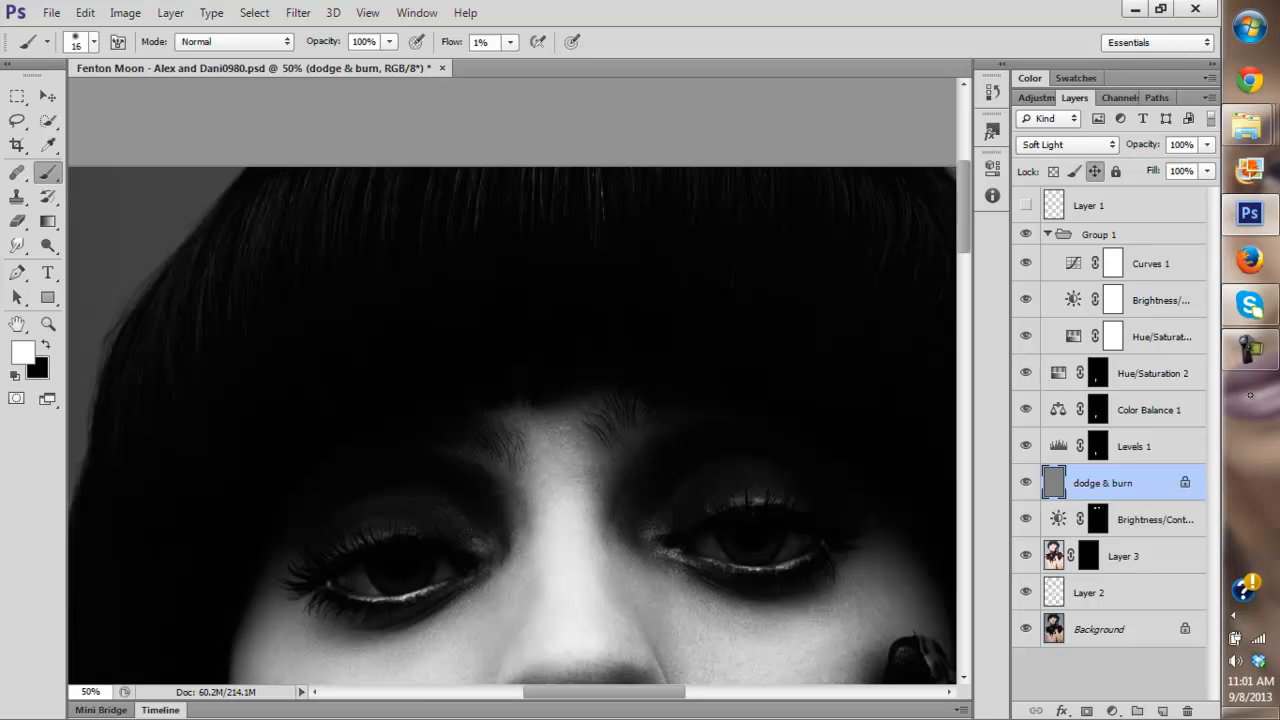
Smooth the area between the eyebrows and the upper nose bridge with black and white strokes.
key(x)
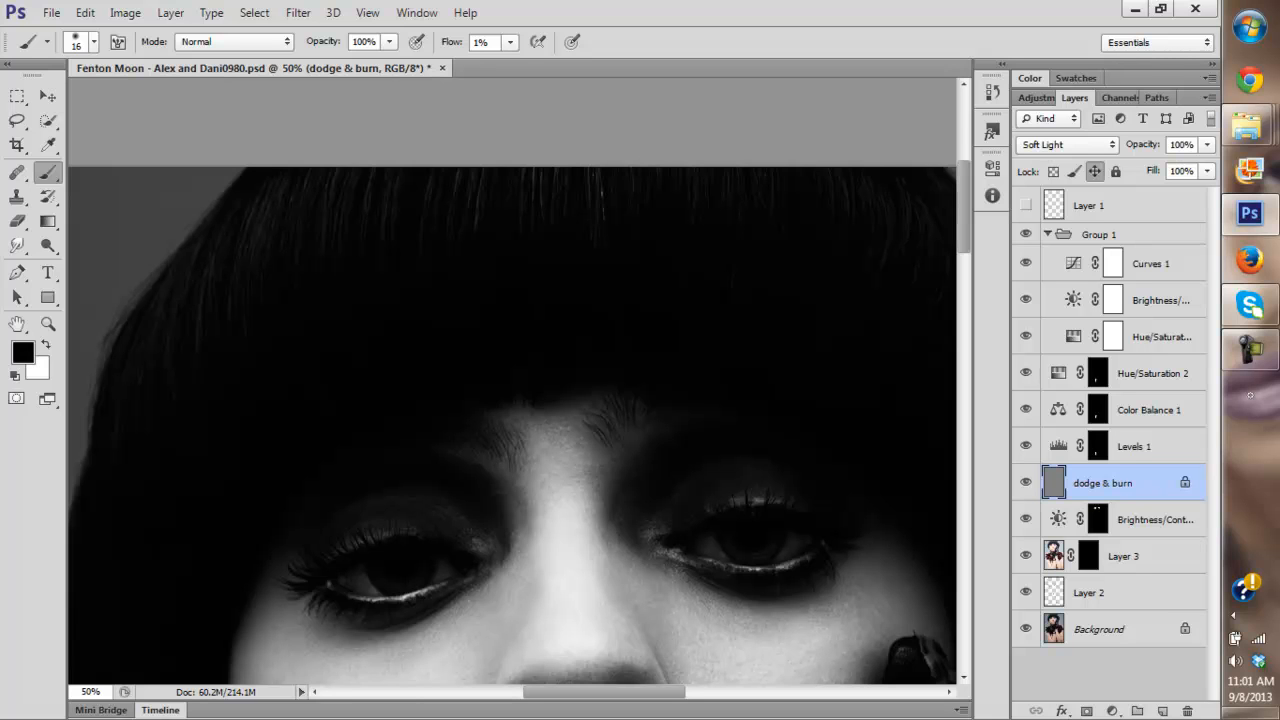
key(x)
drag(512, 360, 537, 275)
key(x)
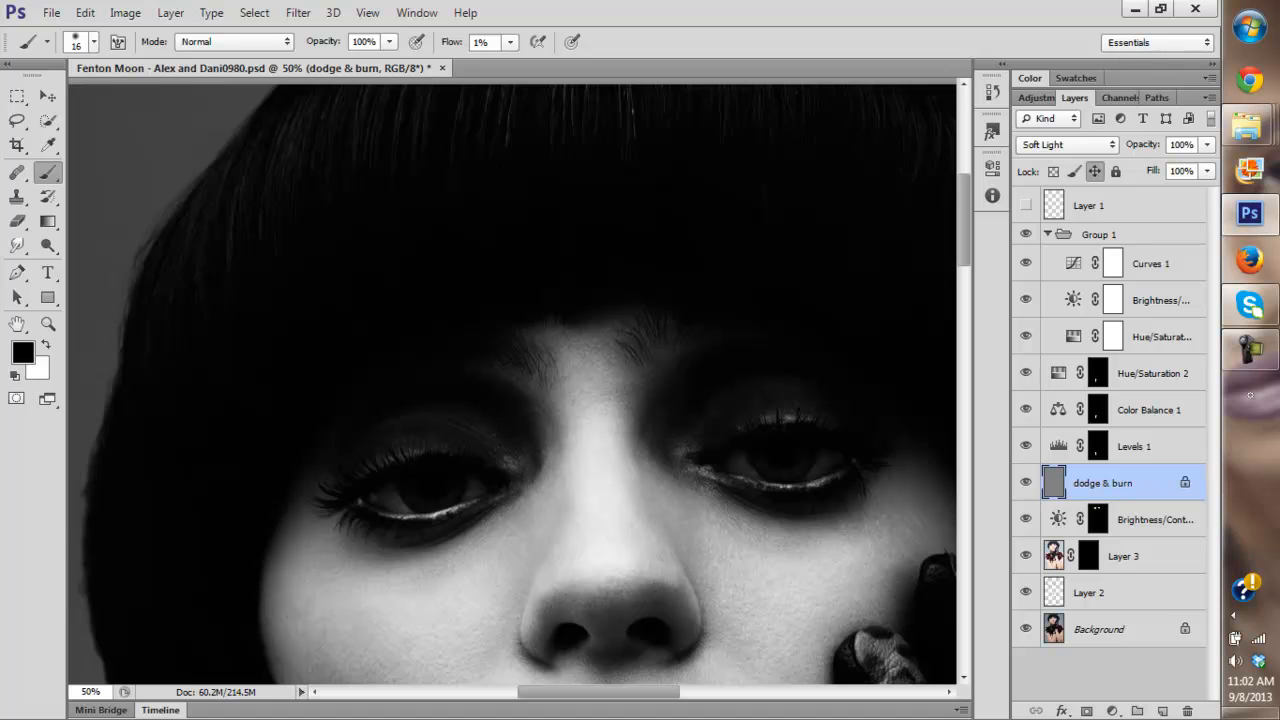
key(x)
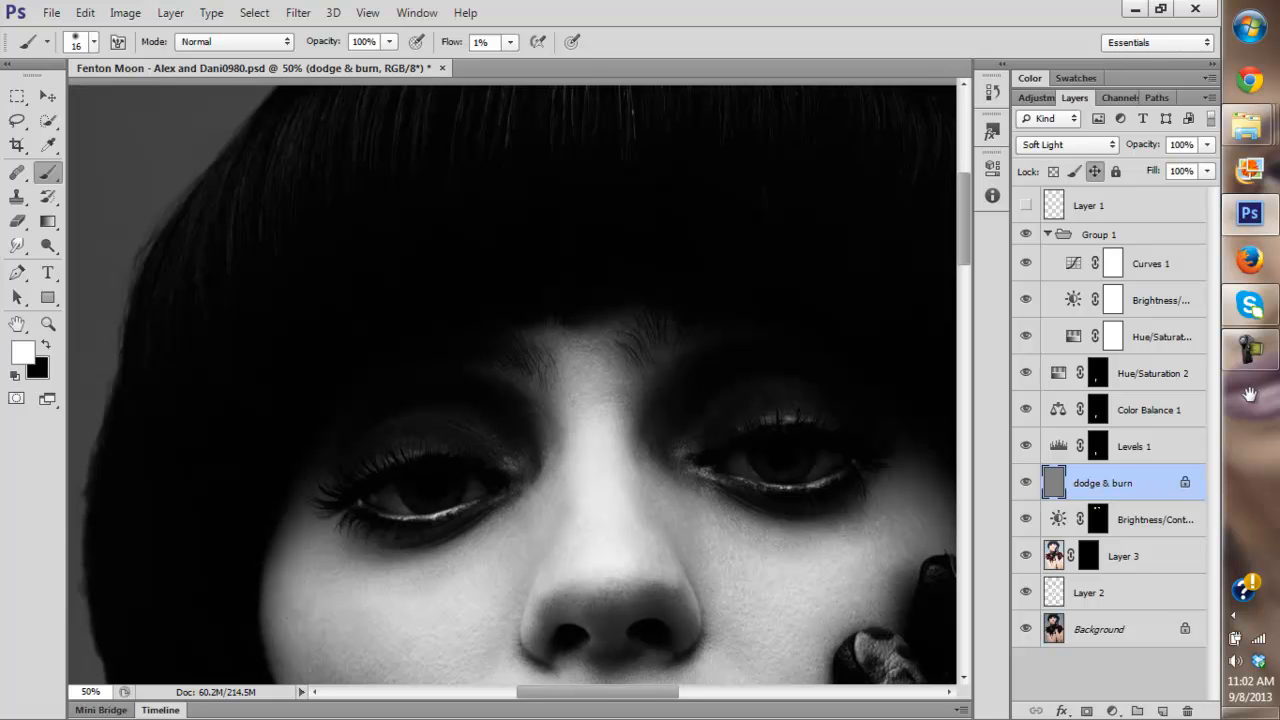
drag(512, 380, 540, 370)
key(x)
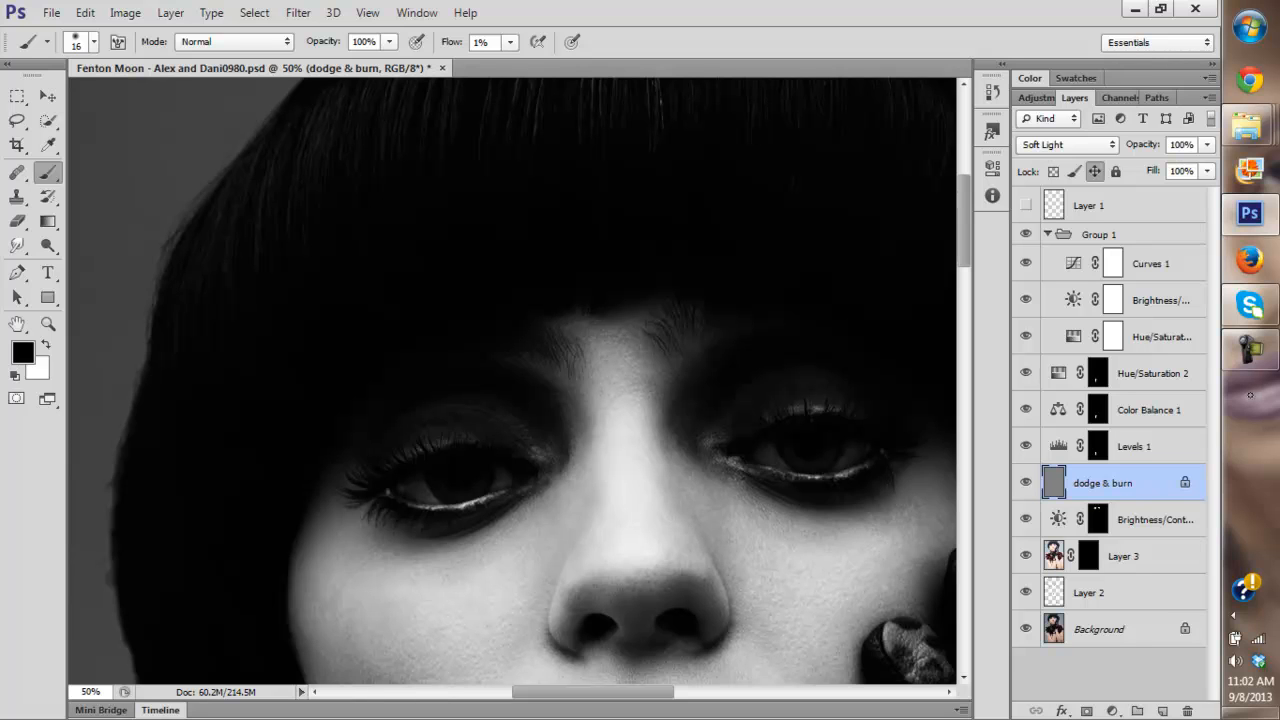
Refine the eyelids, inner eye corners and brow area with alternating white and black 16 px strokes.
key(x)
key(x)
key(x)
key(x)
key(x)
drag(512, 380, 542, 392)
key(x)
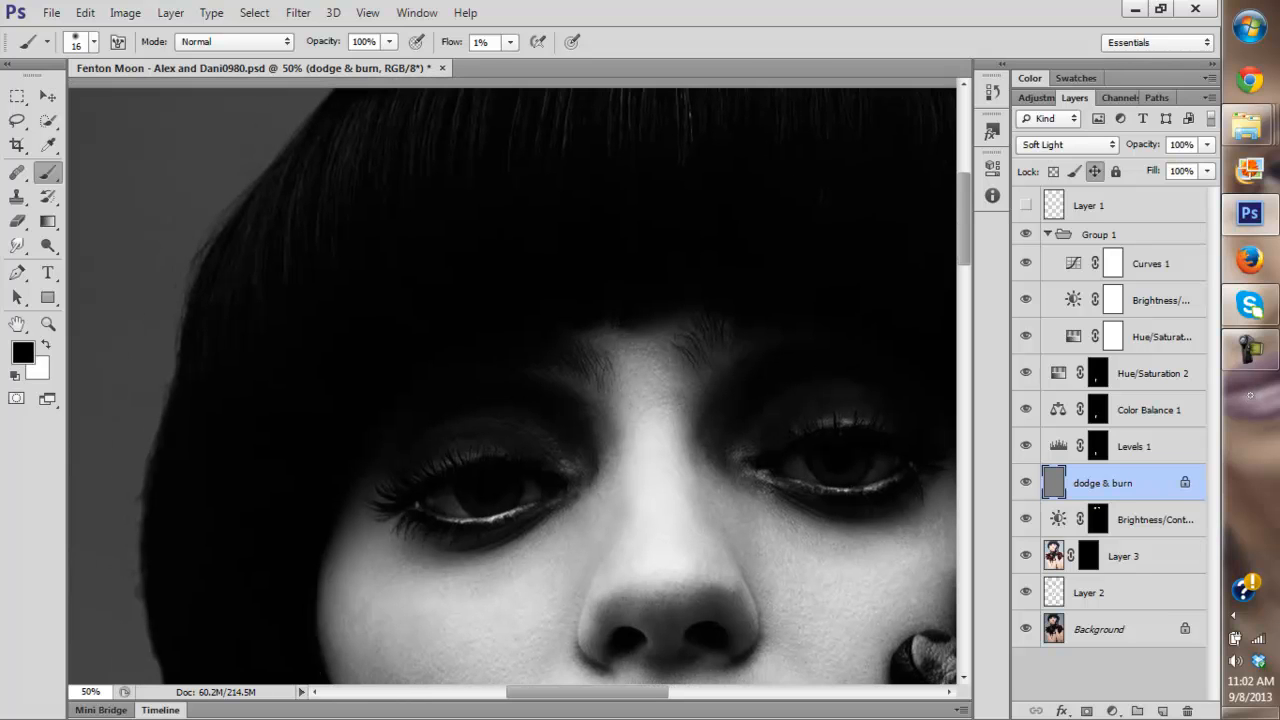
drag(640, 380, 425, 440)
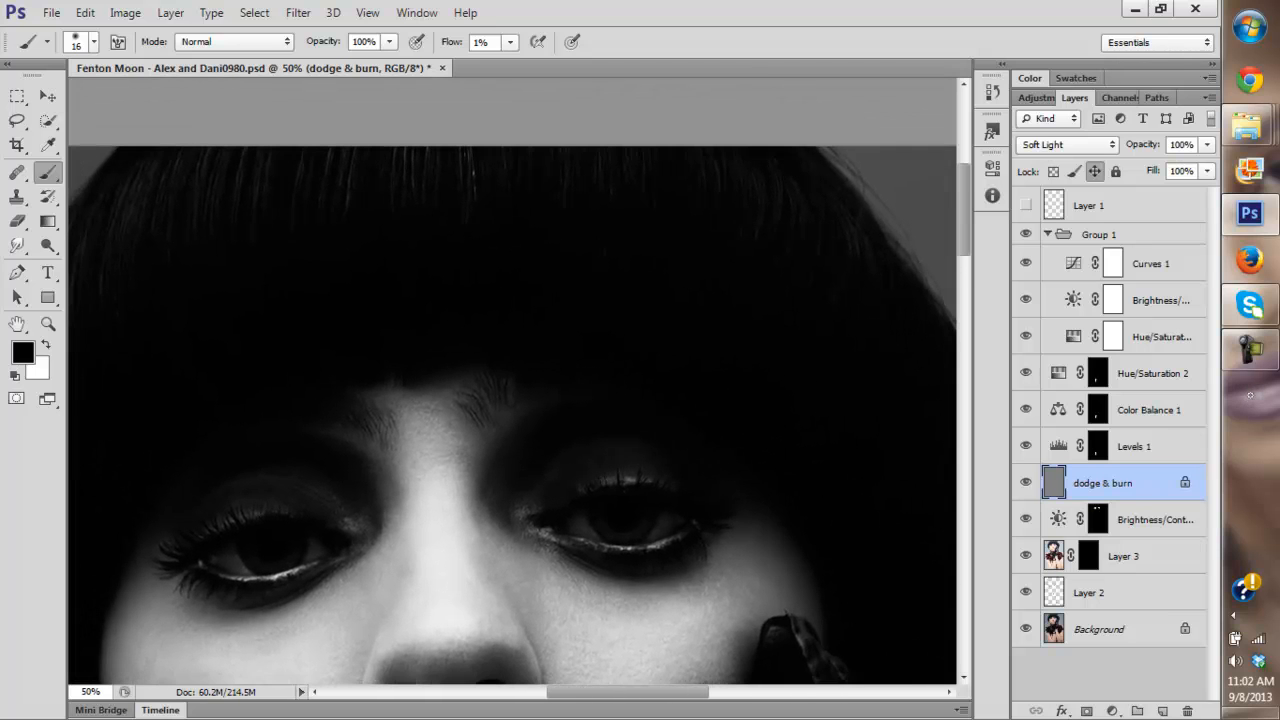
key(x)
key(x)
Dodge and burn the arm on the picture's left side, around the elbow crease, with 16 px black and white strokes.
drag(500, 600, 507, 150)
mouse_move(430, 500)
mouse_down()
mouse_move(518, 279)
mouse_move(518, 174)
mouse_up()
drag(520, 630, 506, 106)
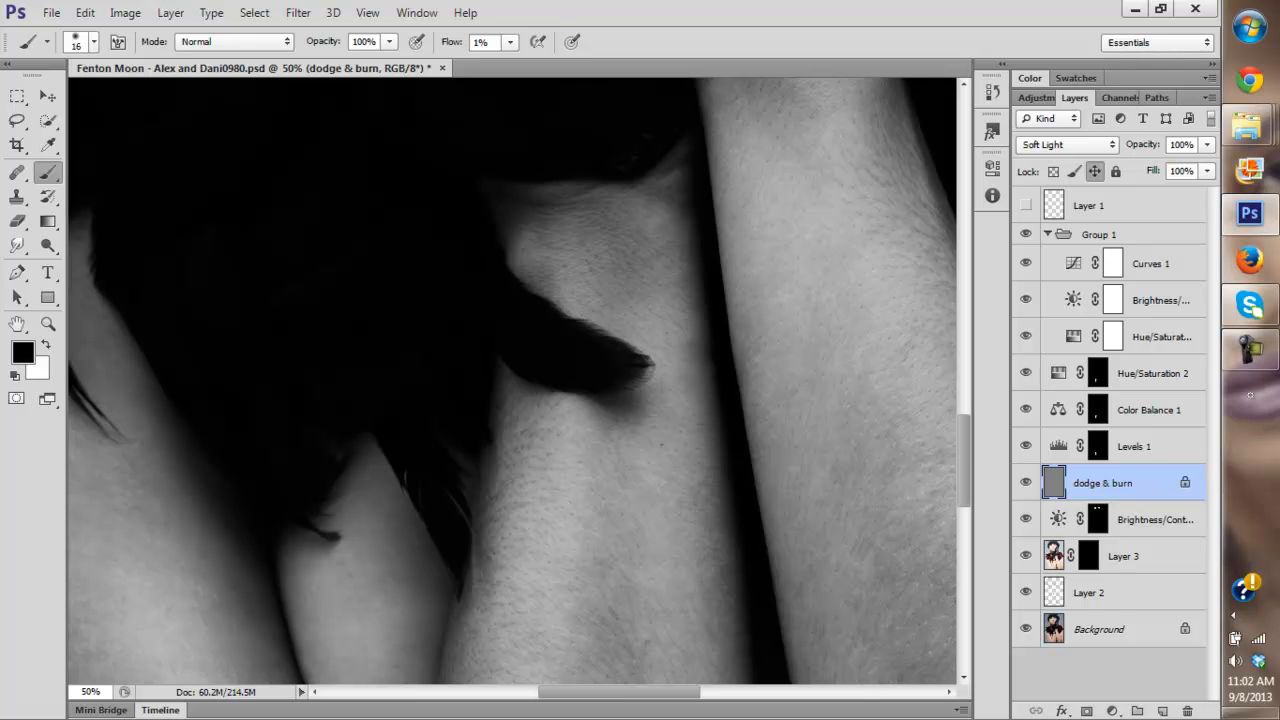
drag(512, 400, 540, 170)
mouse_move(512, 450)
mouse_down()
mouse_move(477, 229)
mouse_move(763, 267)
mouse_move(808, 188)
mouse_up()
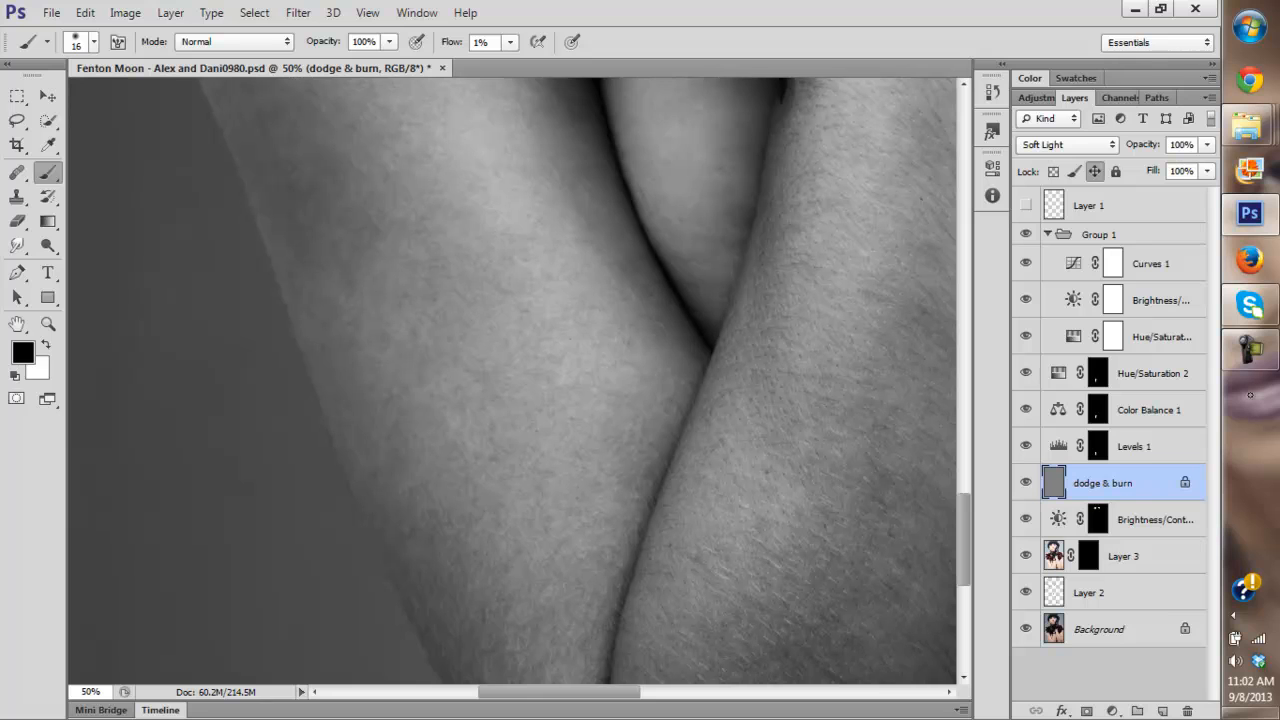
key(x)
drag(772, 423, 850, 405)
key(x)
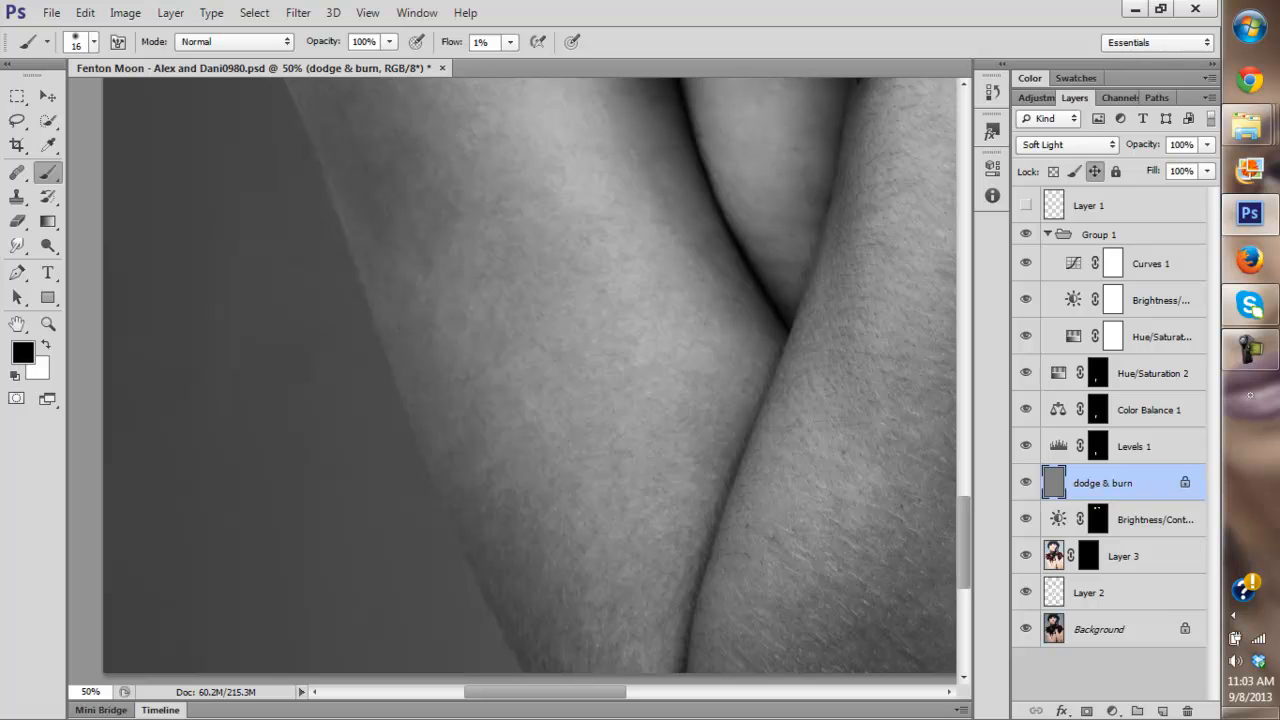
drag(700, 400, 729, 489)
key(x)
drag(640, 370, 679, 461)
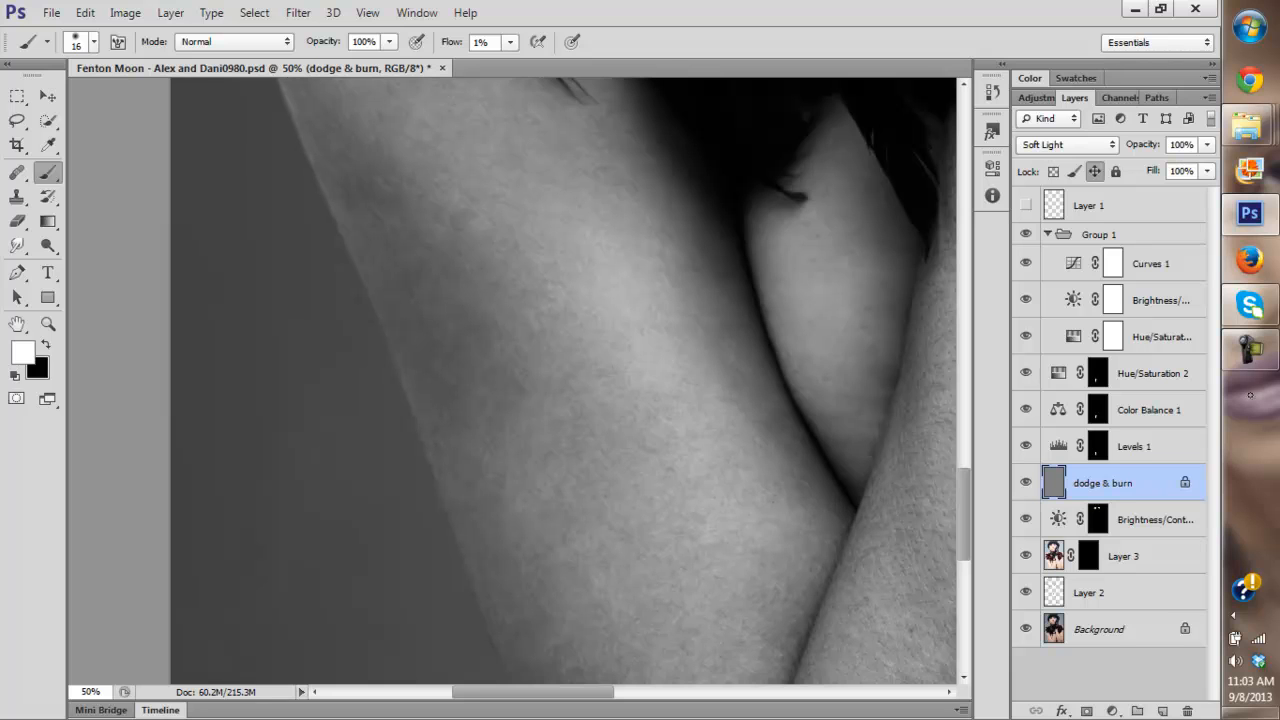
Enlarge the soft brush to 38 px and lighten the dark patches on the arm at the picture's left with white.
key(z)
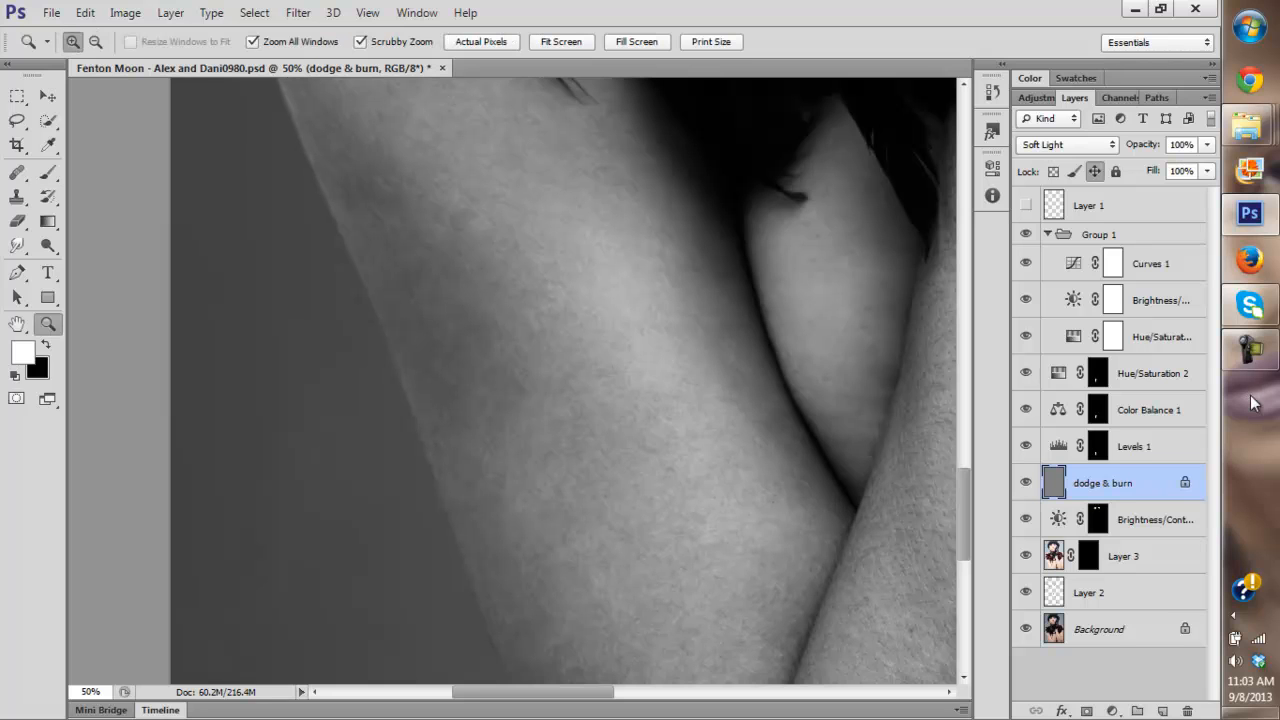
key(ctrl+0)
key(ctrl+plus)
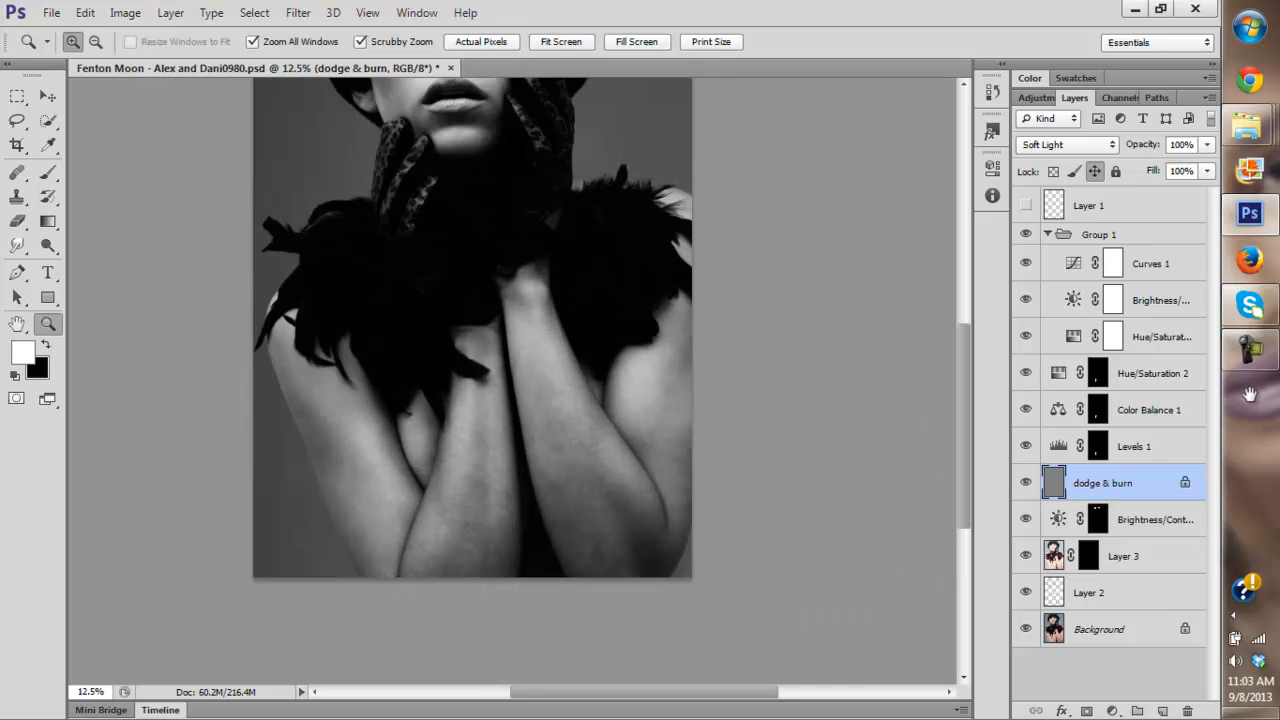
key(ctrl+plus)
key(ctrl+plus)
drag(500, 280, 528, 432)
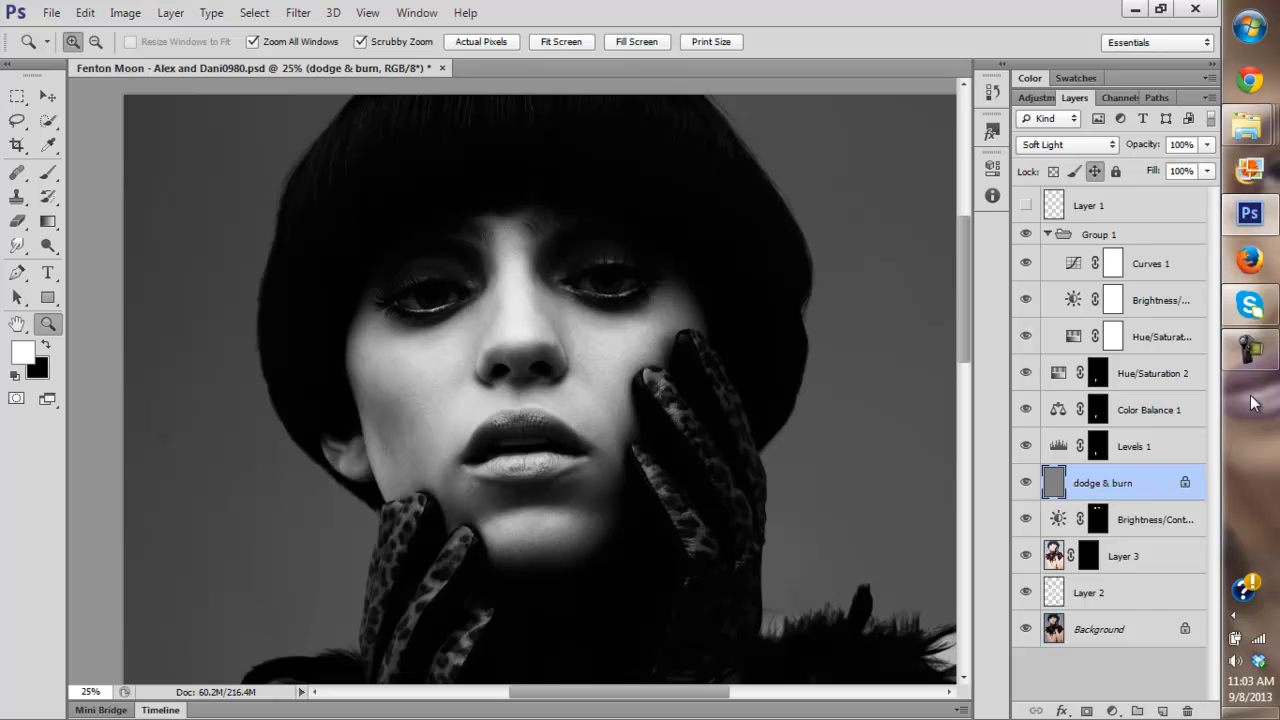
key(b)
mouse_move(520, 620)
mouse_down()
mouse_move(550, 506)
mouse_move(588, 100)
mouse_up()
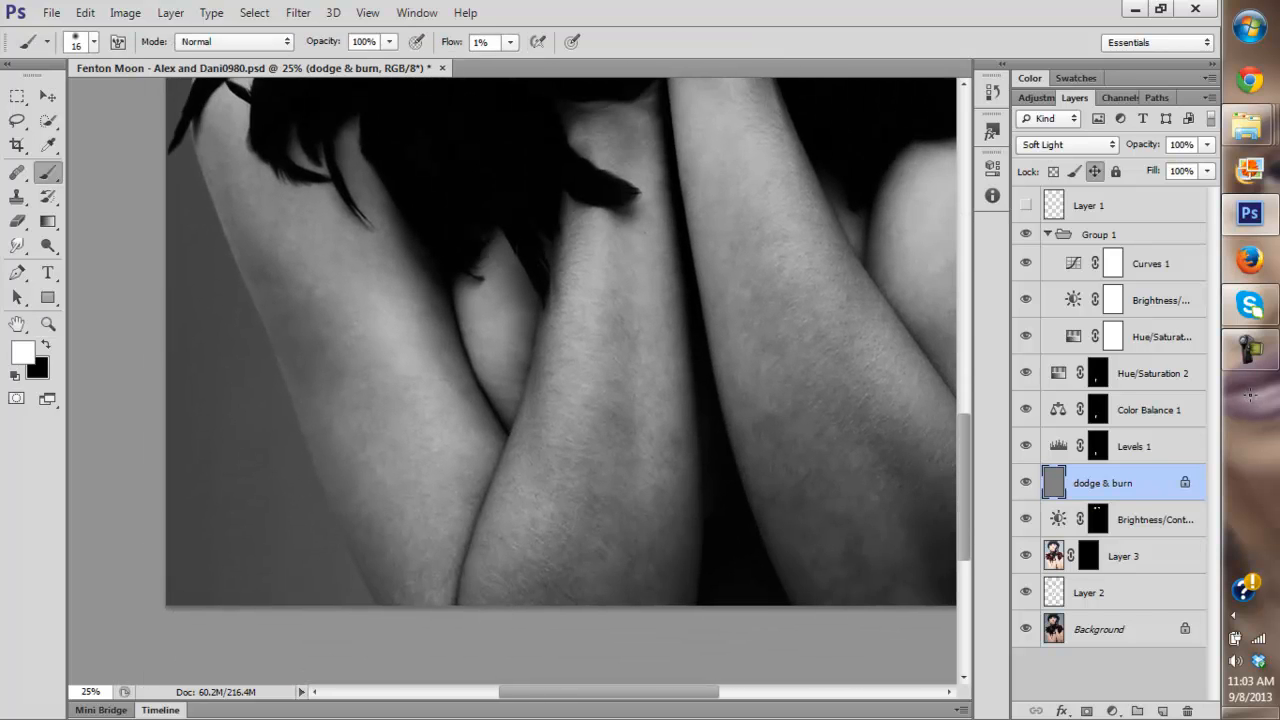
right_click(486, 373)
drag(514, 419, 536, 419)
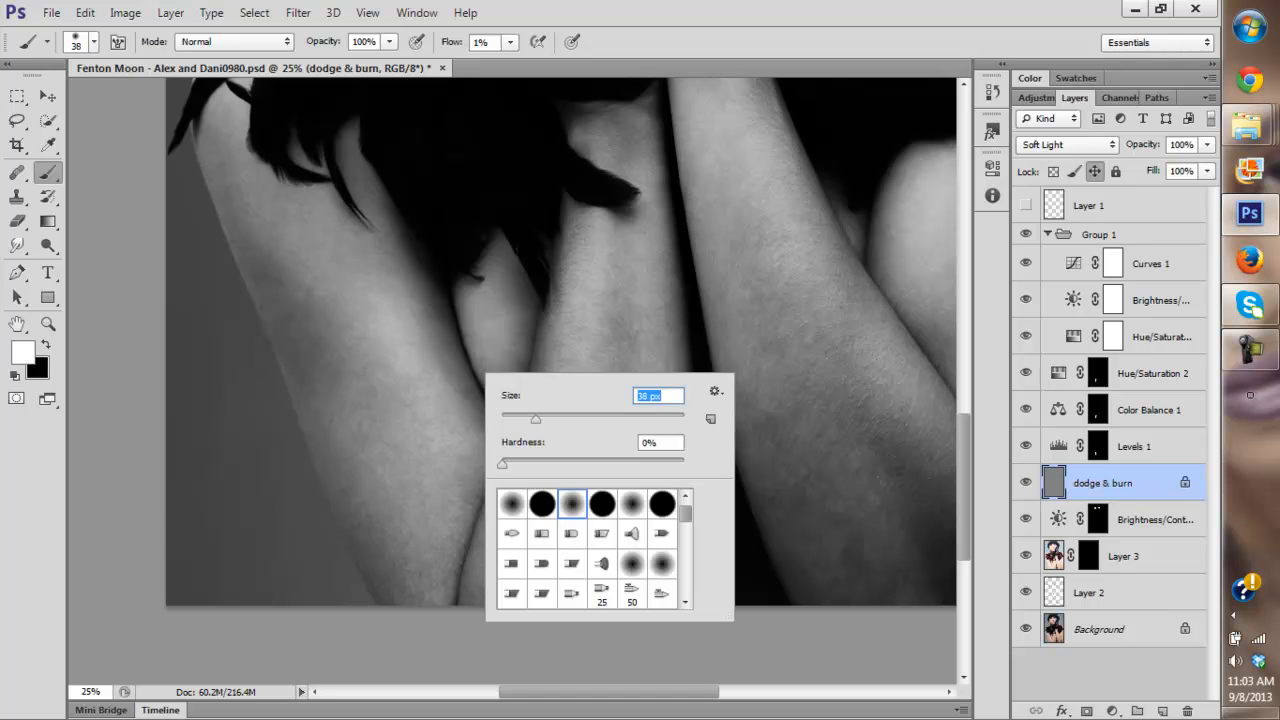
key(Return)
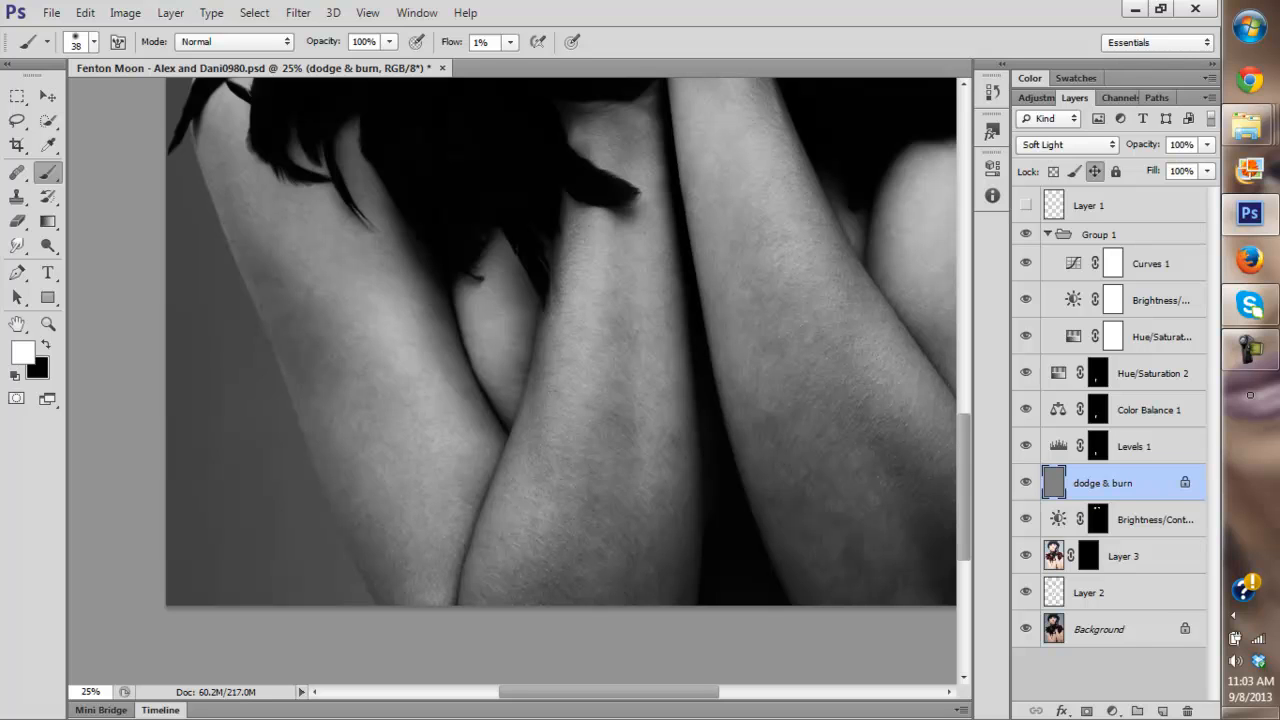
drag(560, 340, 578, 352)
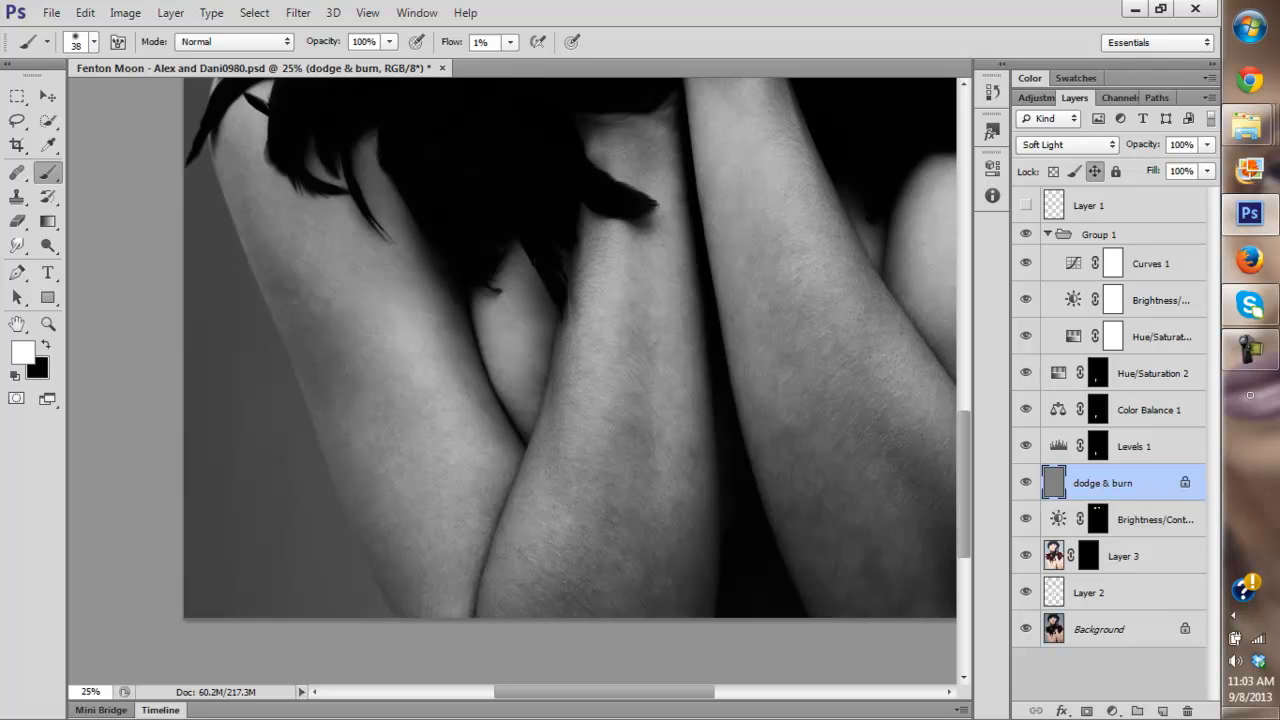
Balance the light and dark patches along the picture's left arm with alternating black and white 38 px strokes.
key(x)
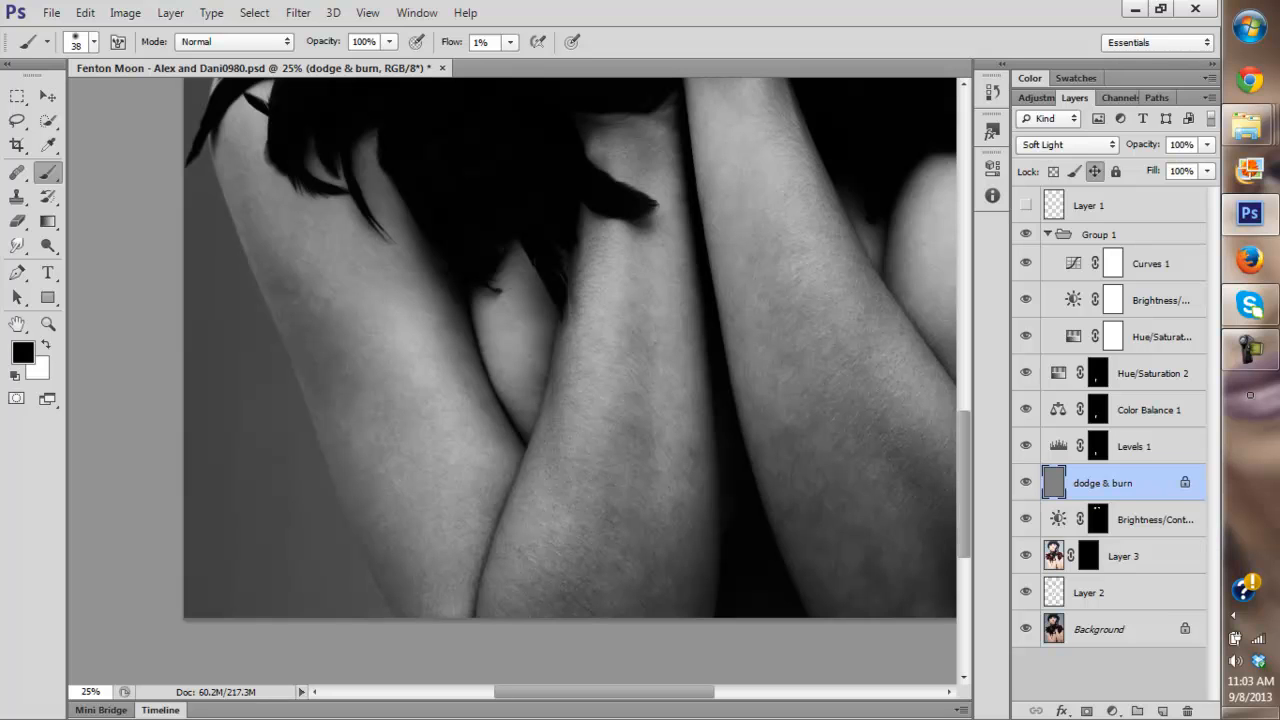
drag(540, 350, 550, 403)
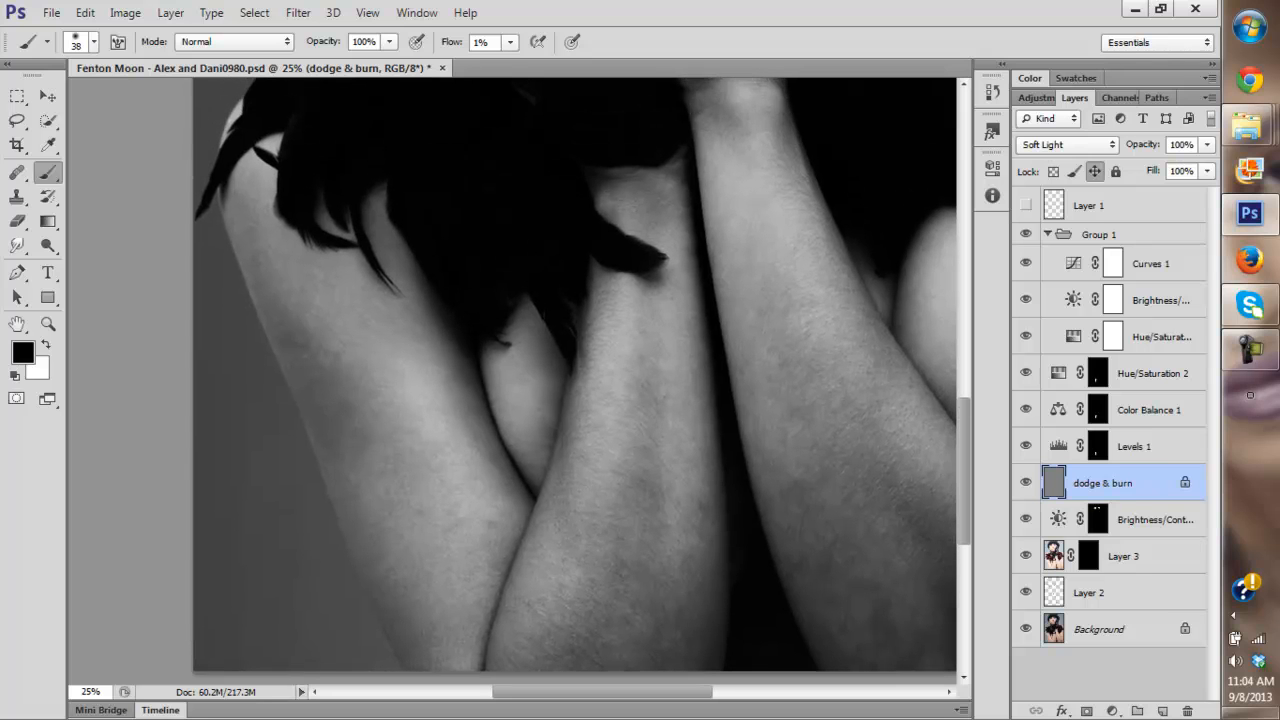
key(x)
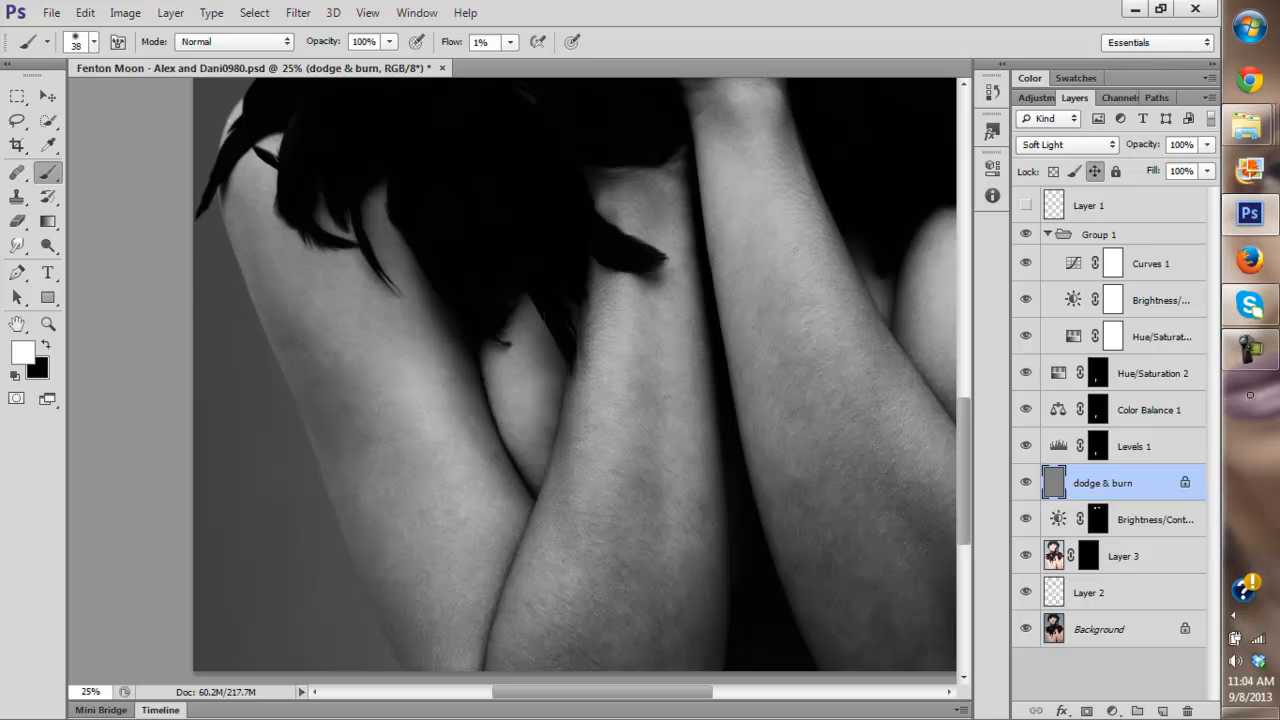
drag(560, 400, 489, 355)
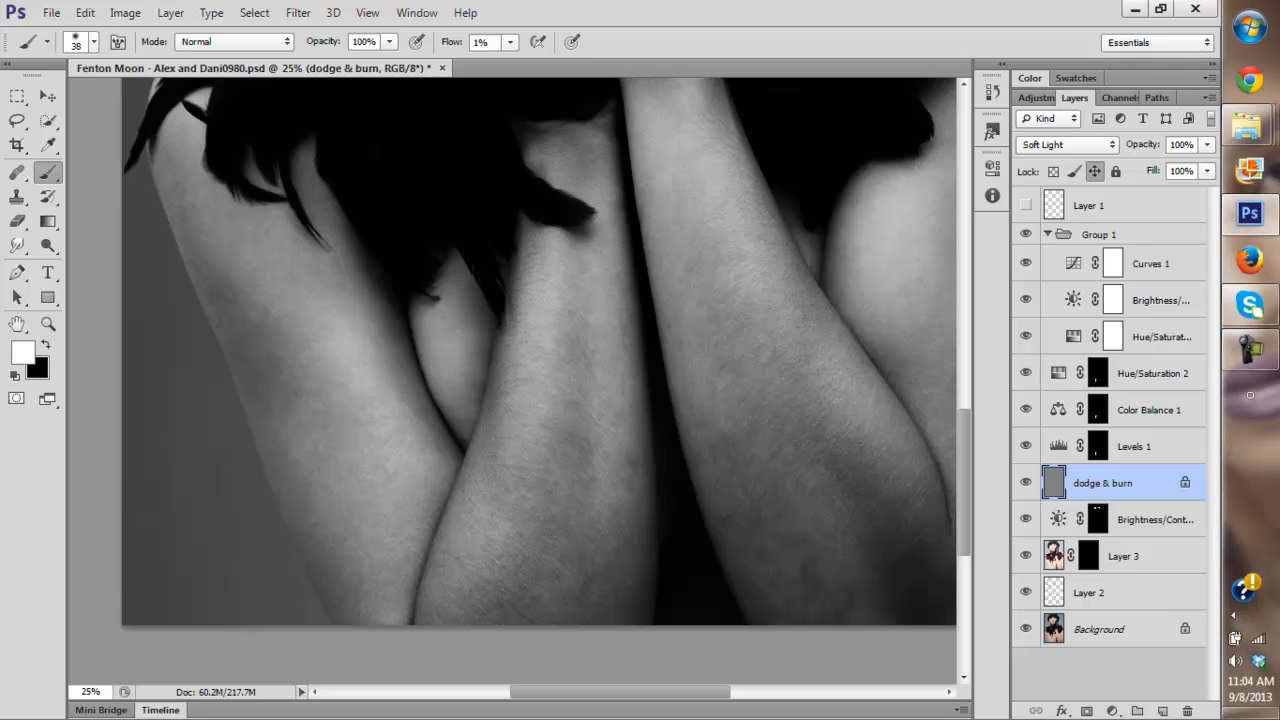
key(x)
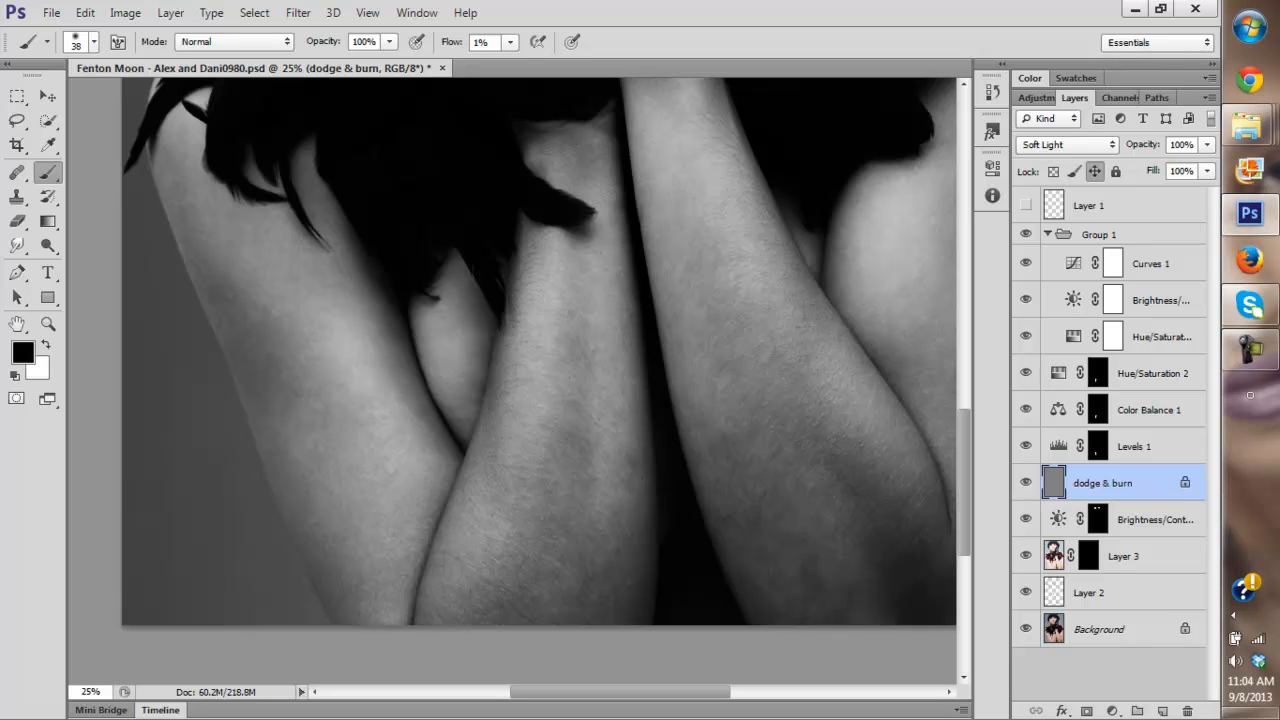
key(x)
drag(540, 350, 588, 432)
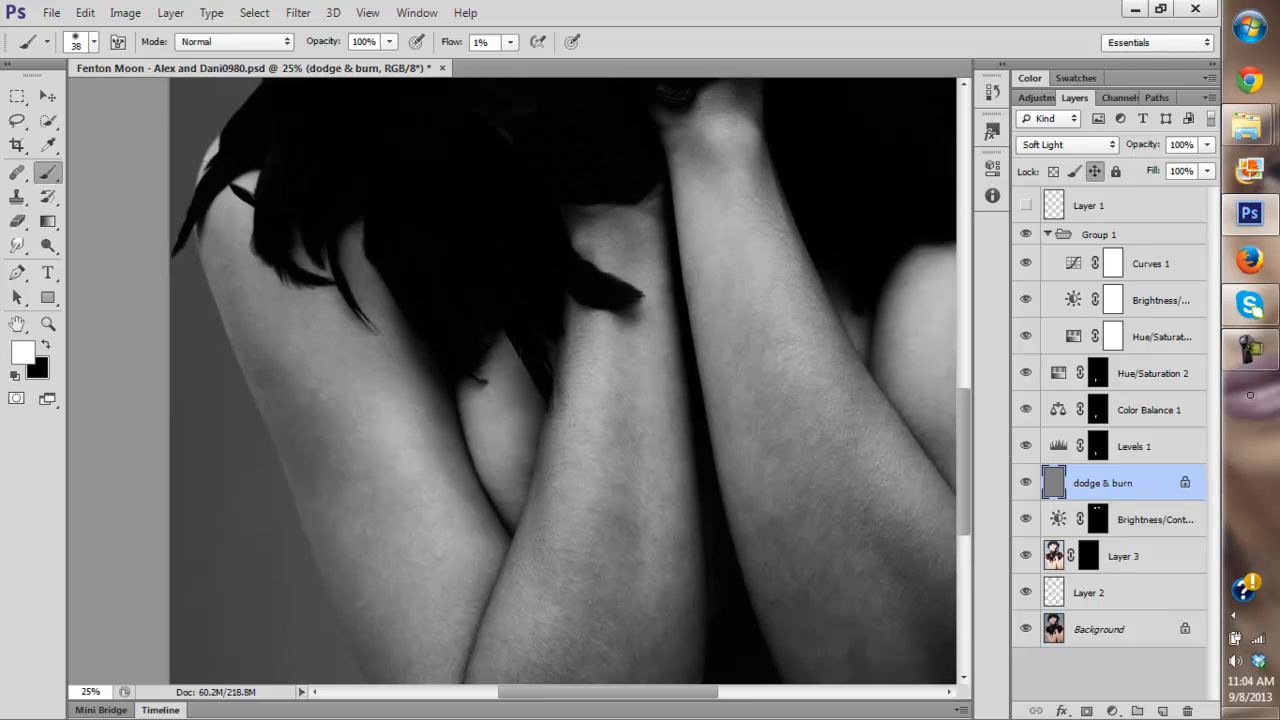
drag(480, 400, 661, 422)
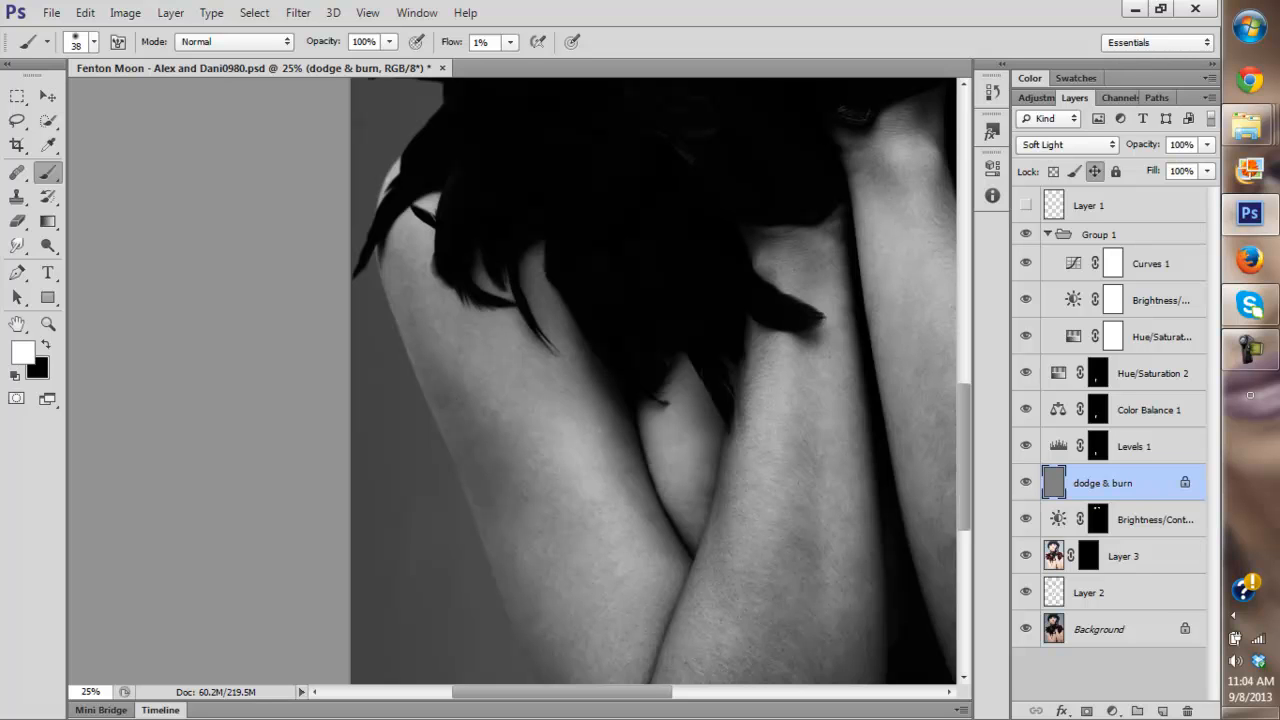
Blend the shadow patch in the middle of the picture's left arm into the surrounding skin, alternating black and white.
key(x)
key(x)
key(x)
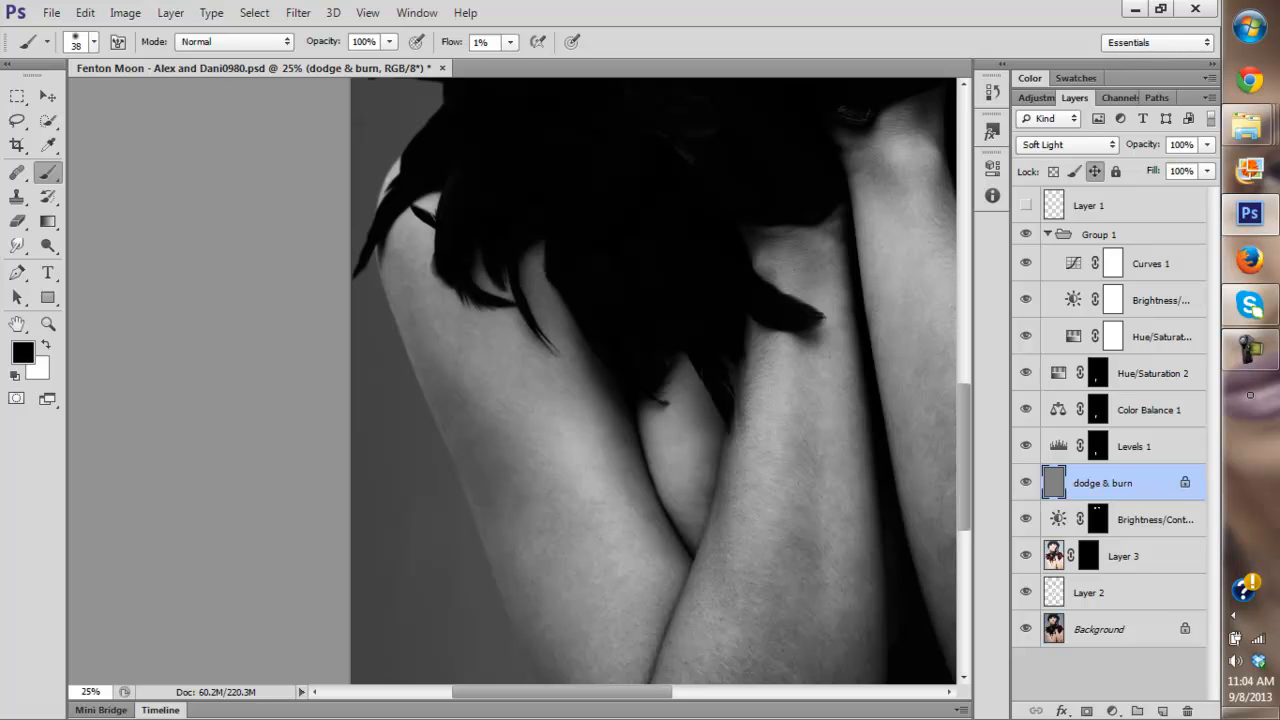
key(x)
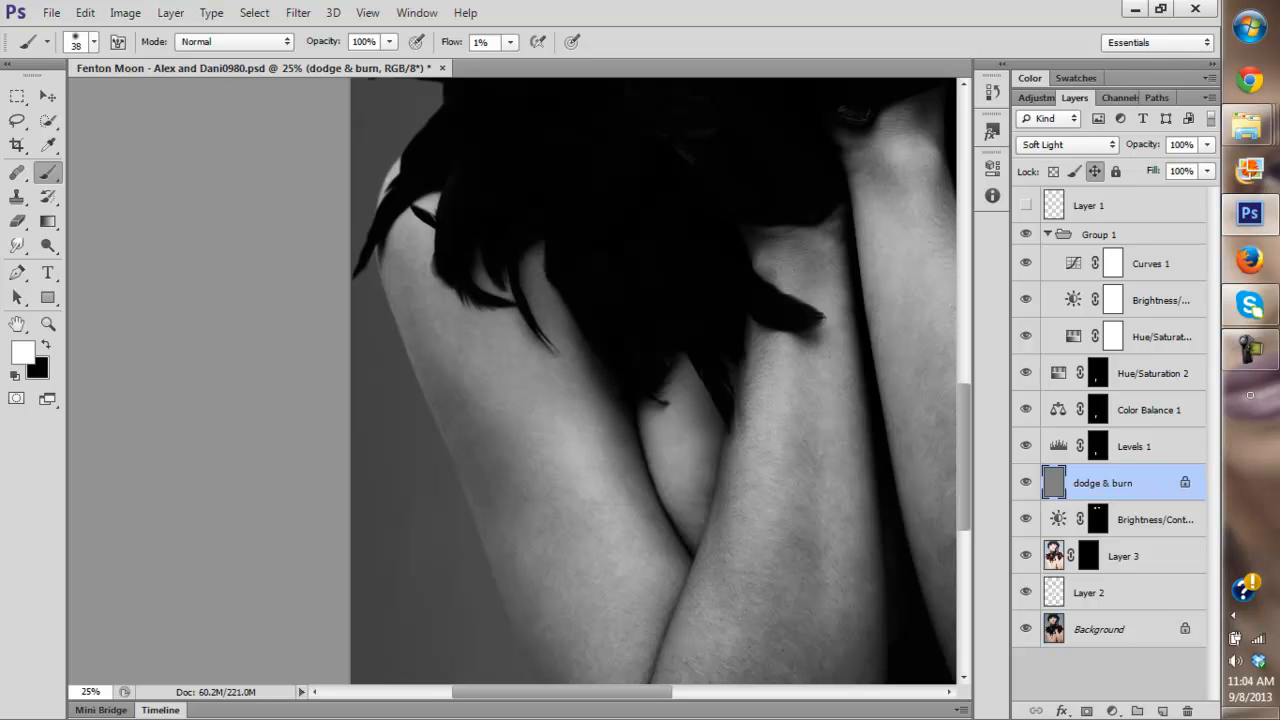
drag(640, 400, 600, 304)
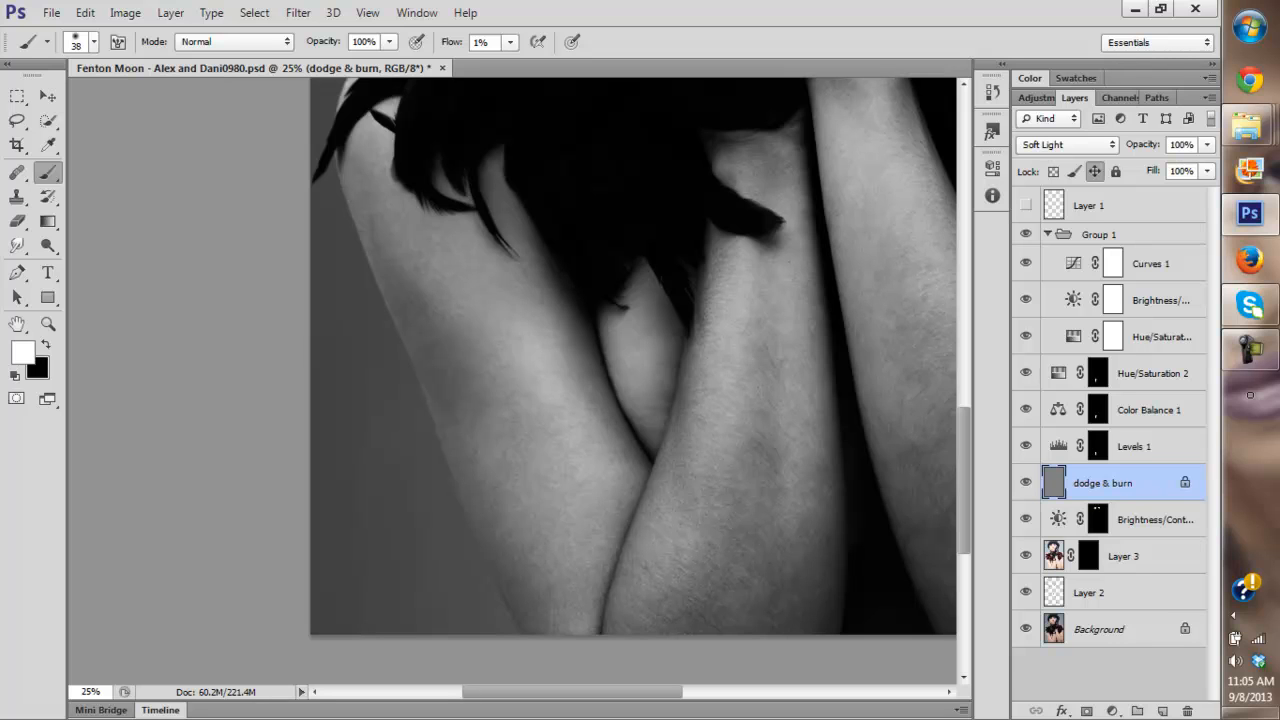
key(x)
key(x)
key(x)
key(x)
key(x)
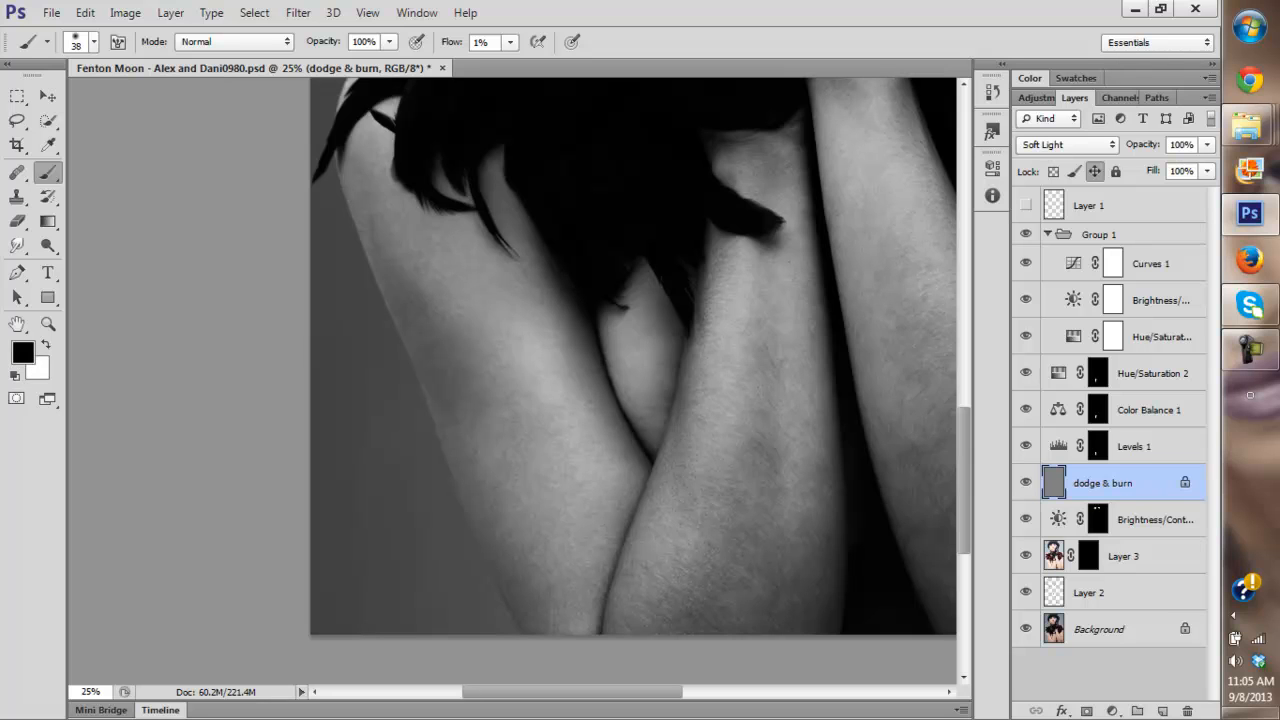
key(x)
key(x)
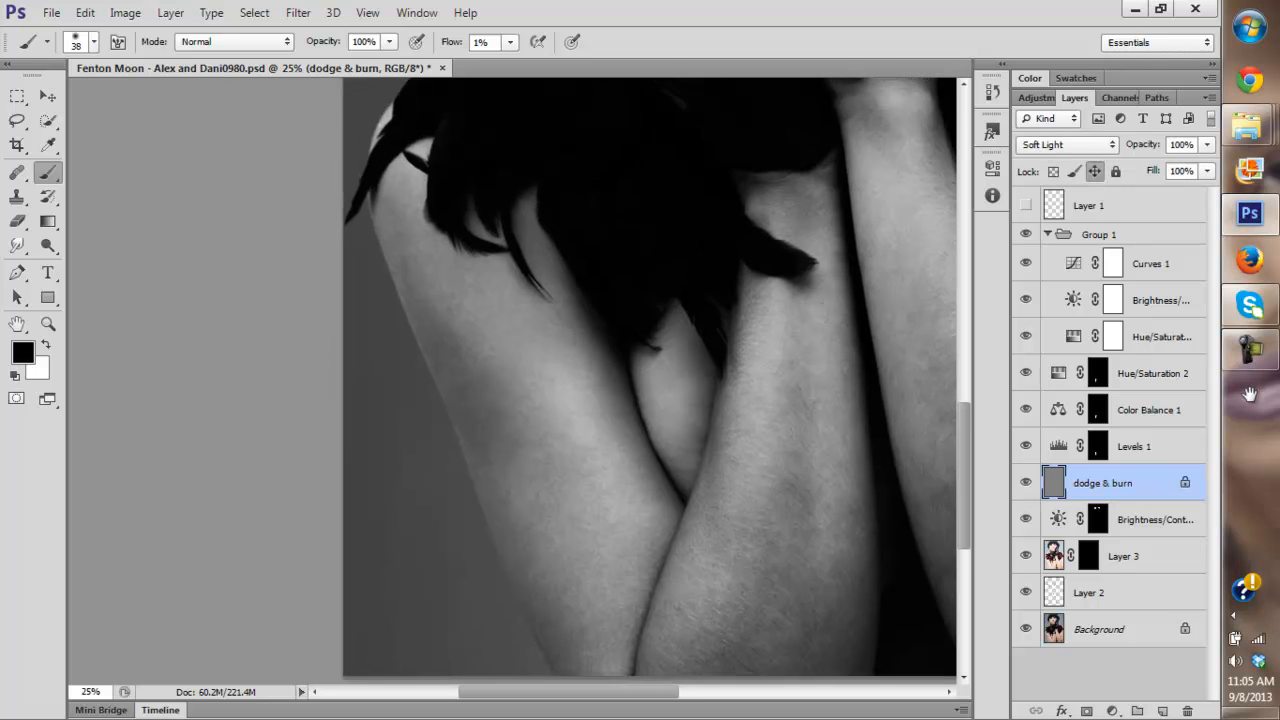
Smooth the picture's left upper arm below the feathers with repeated dodge and burn strokes.
key(x)
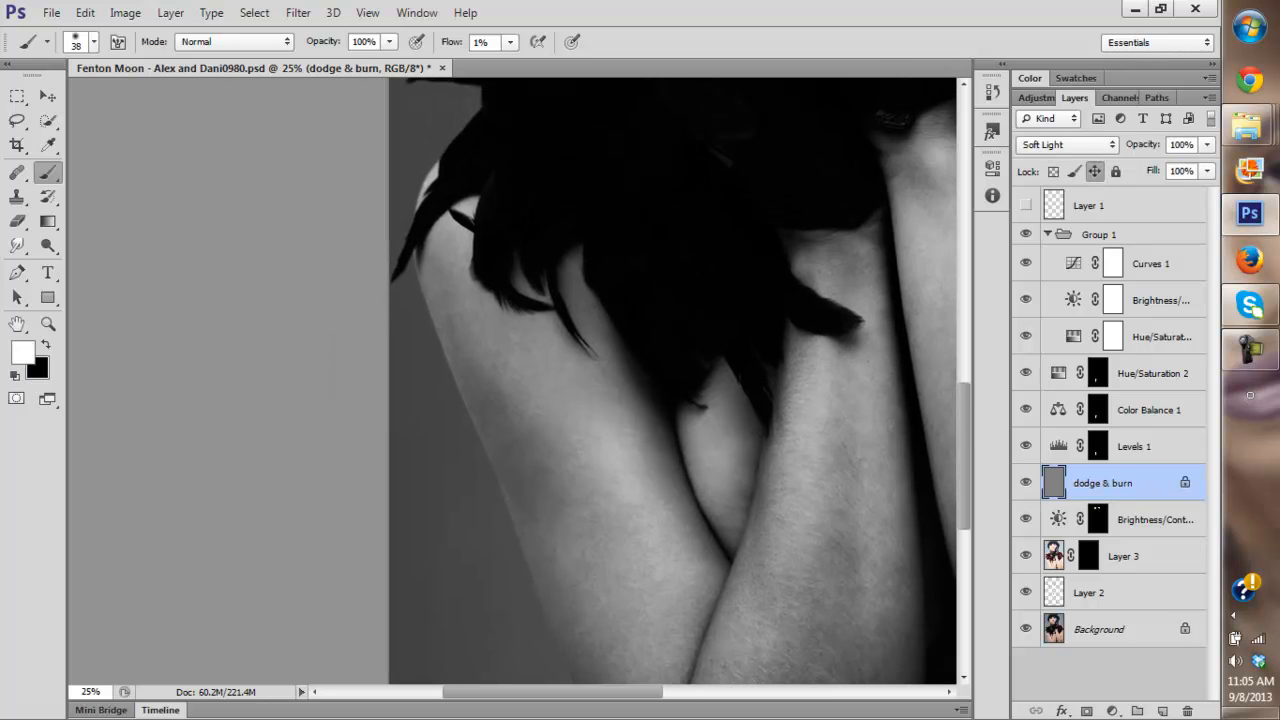
key(x)
key(x)
key(x)
key(x)
key(x)
key(x)
key(x)
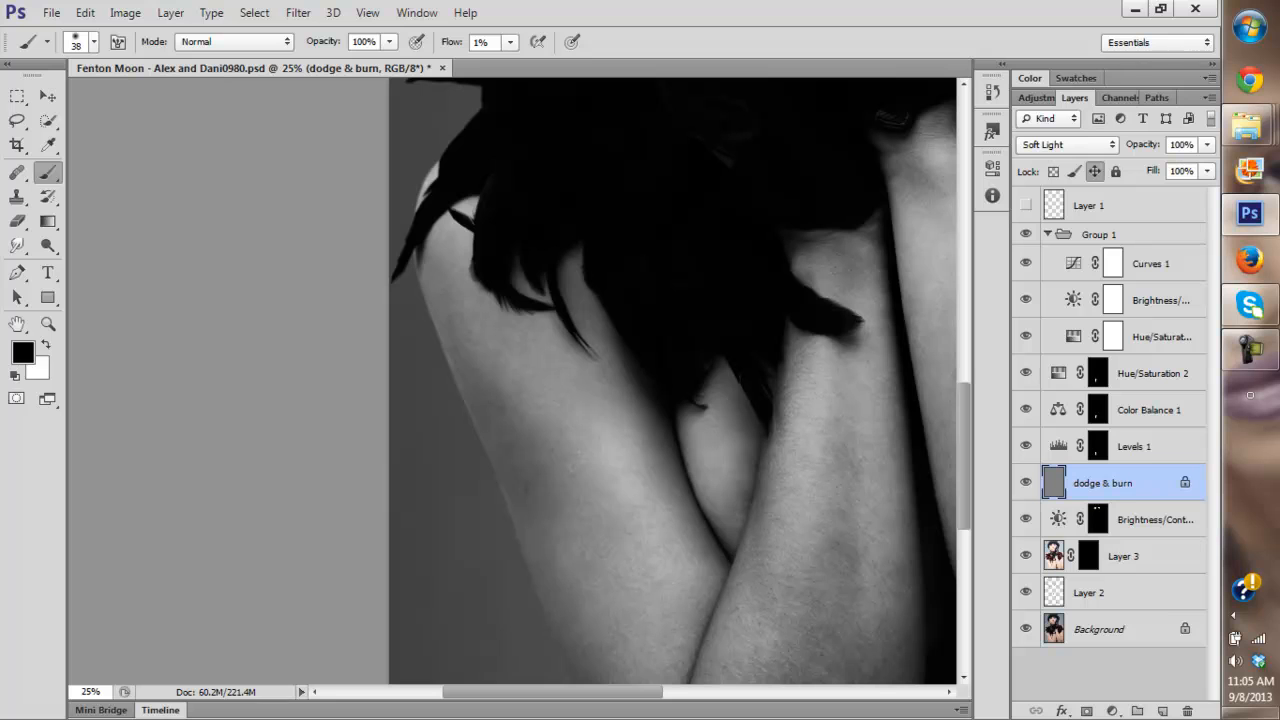
key(x)
Reduce the brush to 34 px and refine the tonal transitions on the picture's left upper arm with white and black.
right_click(554, 404)
drag(606, 456, 600, 456)
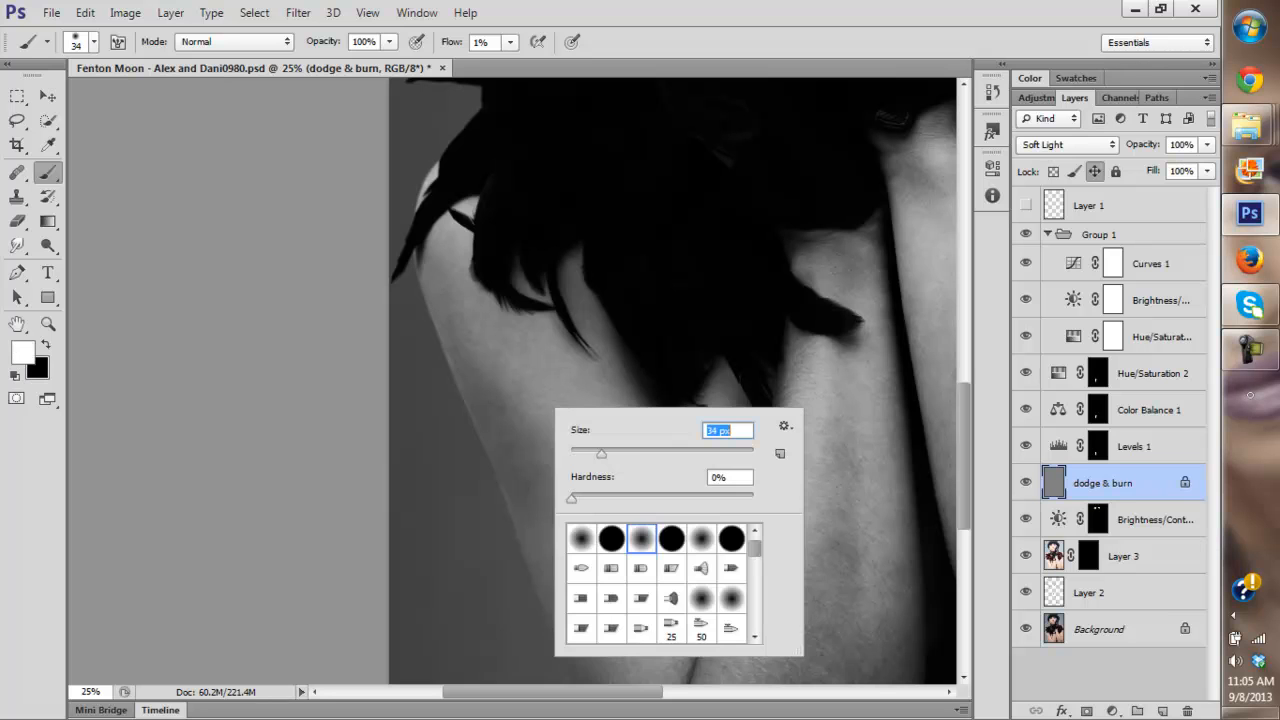
key(Return)
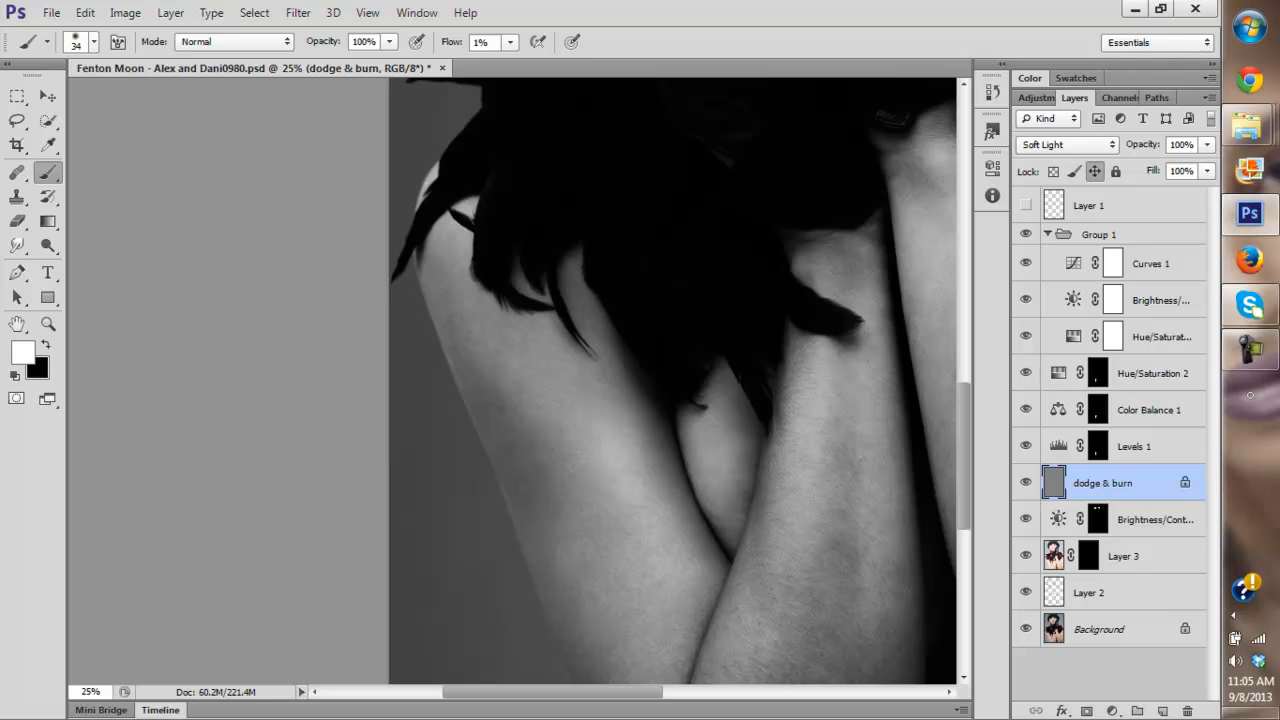
key(x)
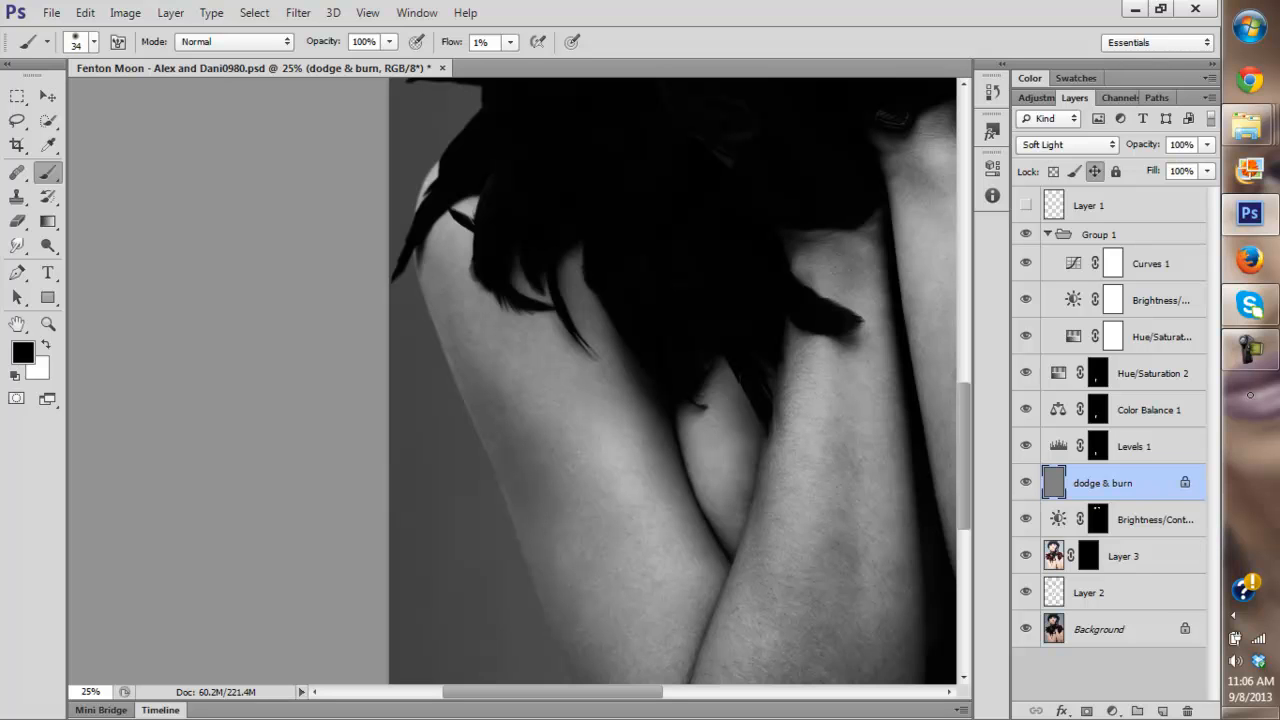
key(x)
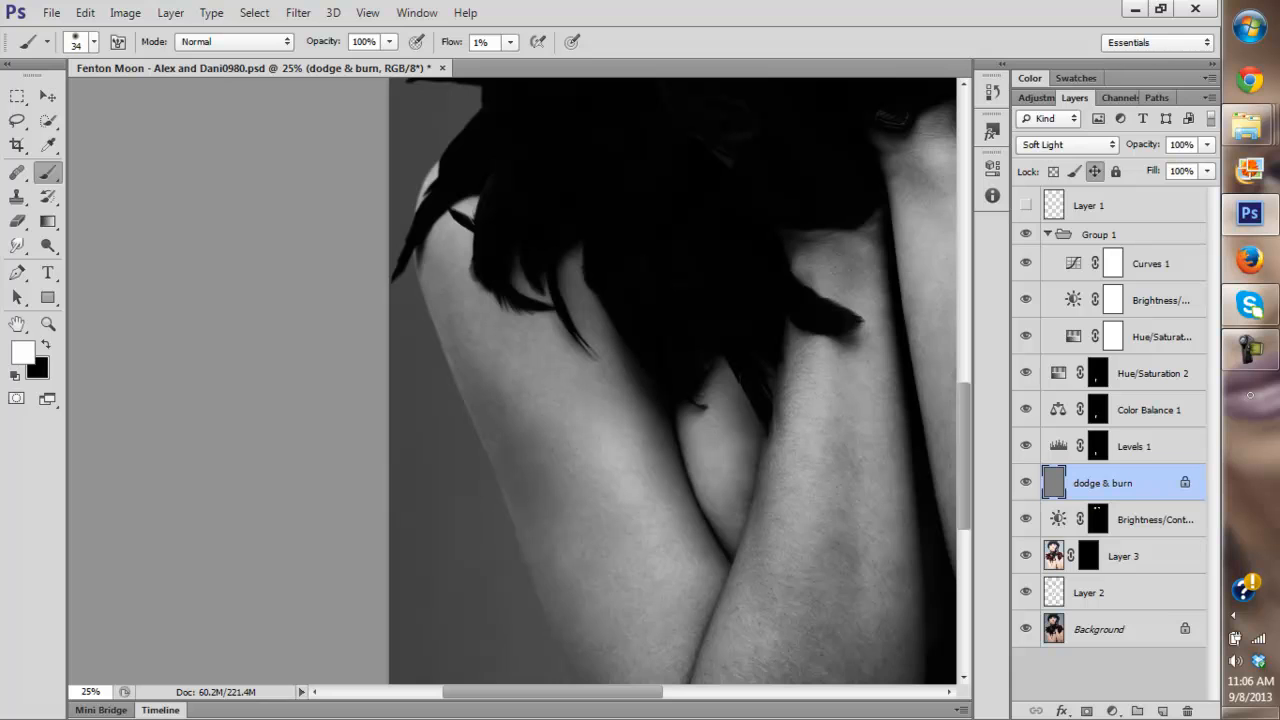
key(x)
drag(640, 380, 660, 420)
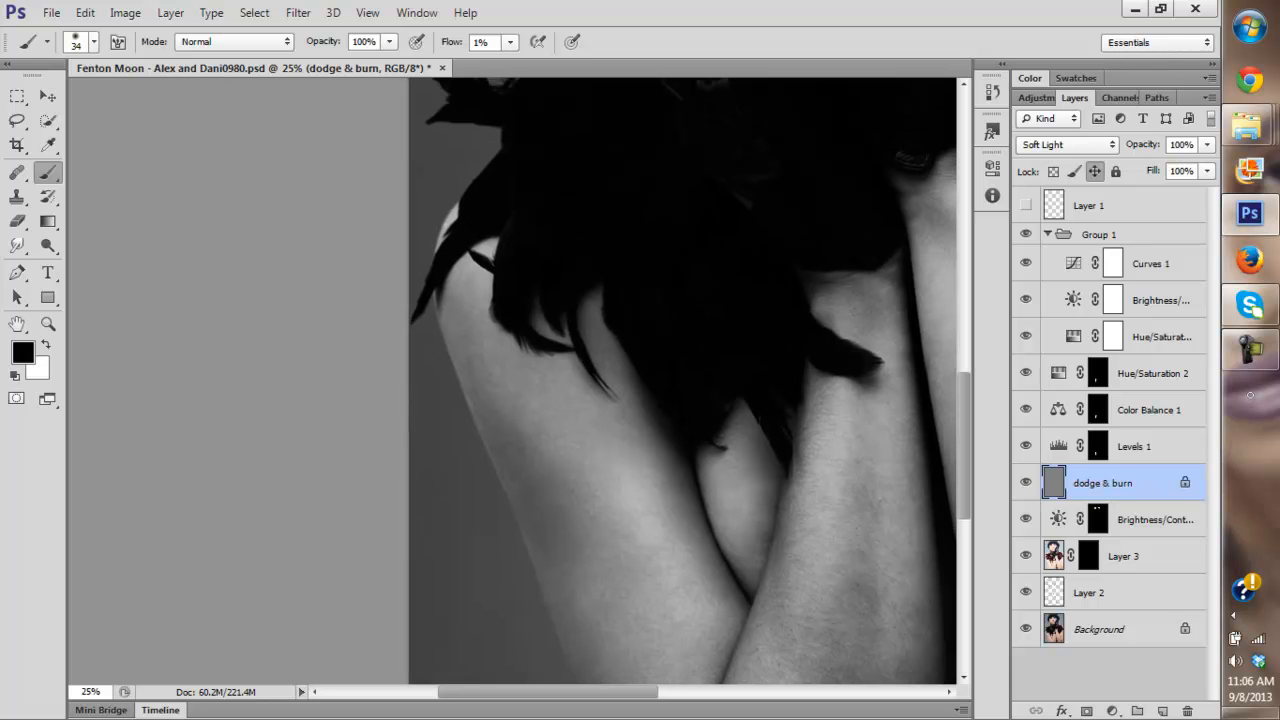
Even out the remaining blotches between the feathers and the elbow on the picture's left arm with 34 px strokes.
key(x)
key(x)
key(x)
key(x)
key(x)
key(x)
key(x)
key(x)
key(x)
drag(690, 450, 536, 295)
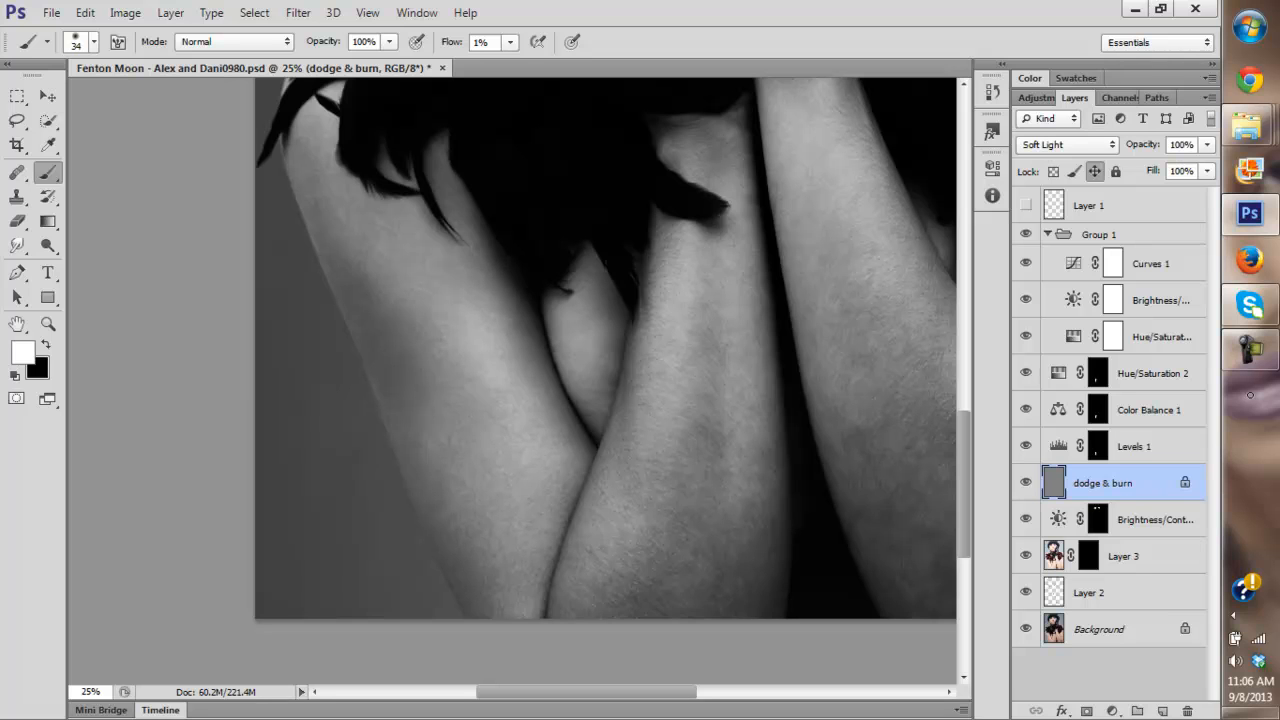
Compare the dodge & burn layer off and on, touch up the arm with black and white, and review the whole portrait.
key(x)
click(1026, 483)
click(1026, 483)
mouse_move(640, 400)
mouse_down()
mouse_move(548, 430)
mouse_move(567, 471)
mouse_up()
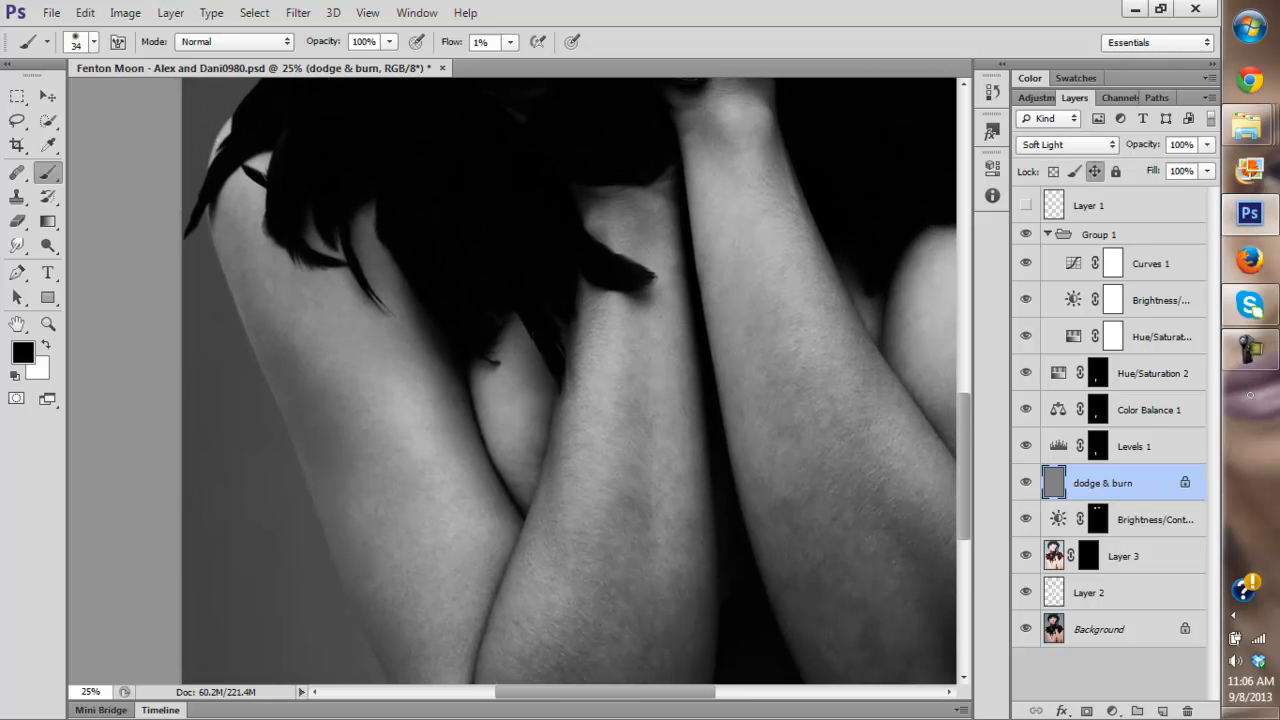
key(x)
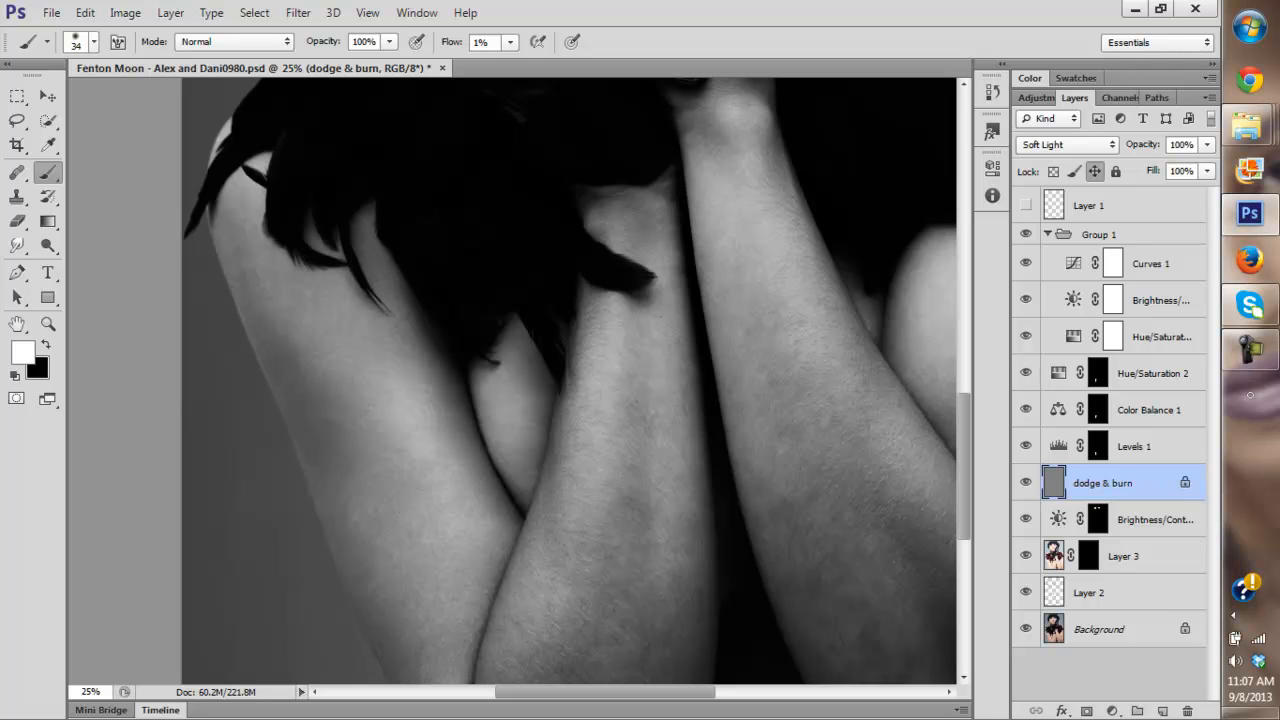
key(z)
key(super+Down)
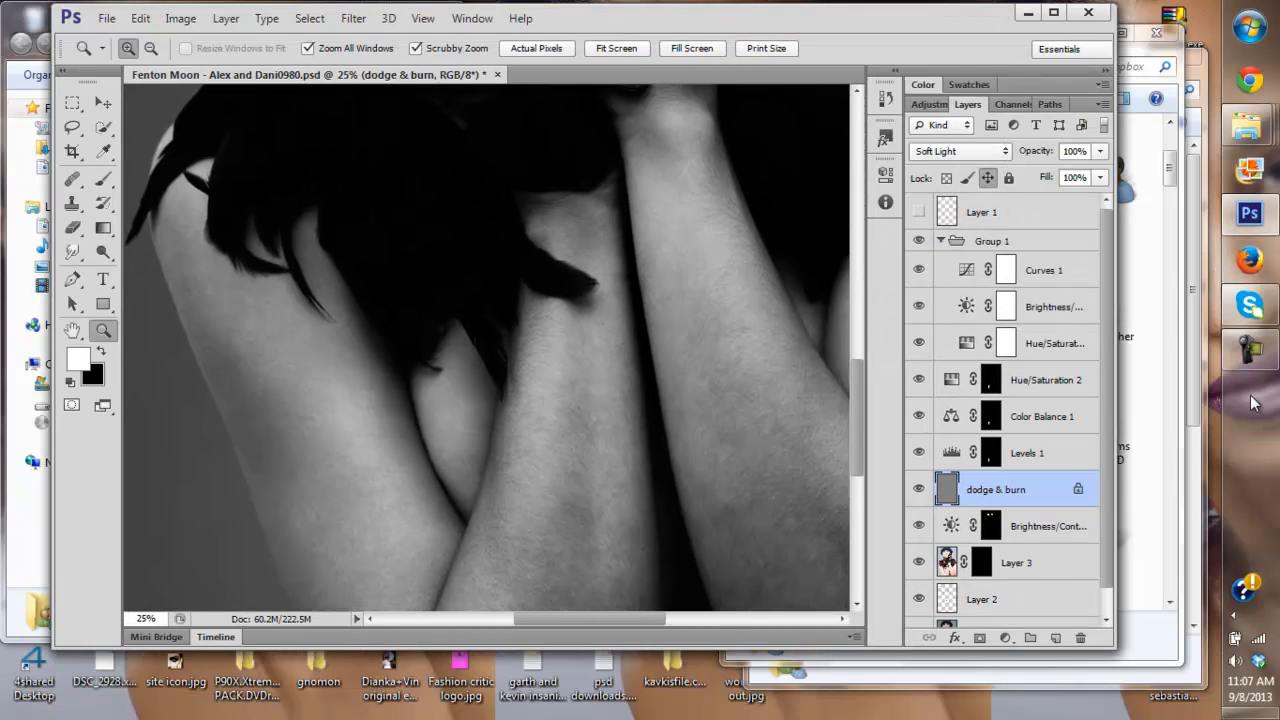
key(super+Up)
key(ctrl+0)
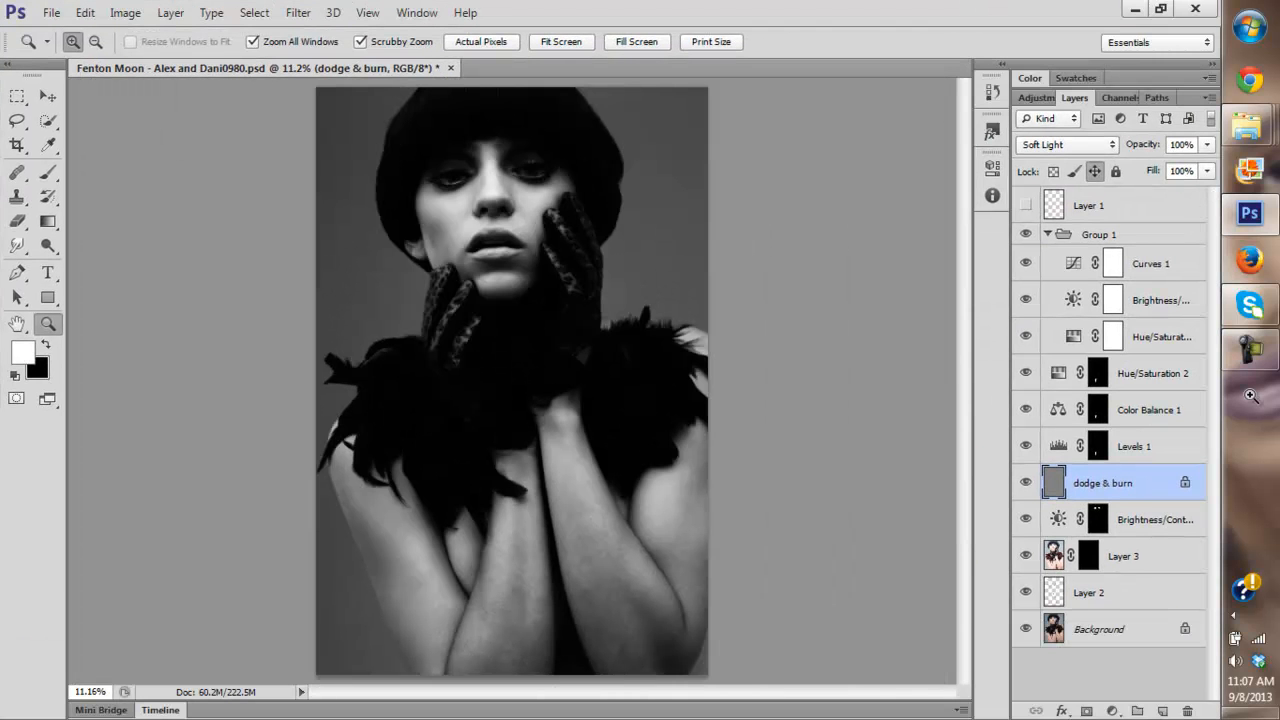
Hide the black-and-white helper group and compare the arms and face in colour with the dodge & burn layer off and on.
click(1026, 483)
click(1026, 483)
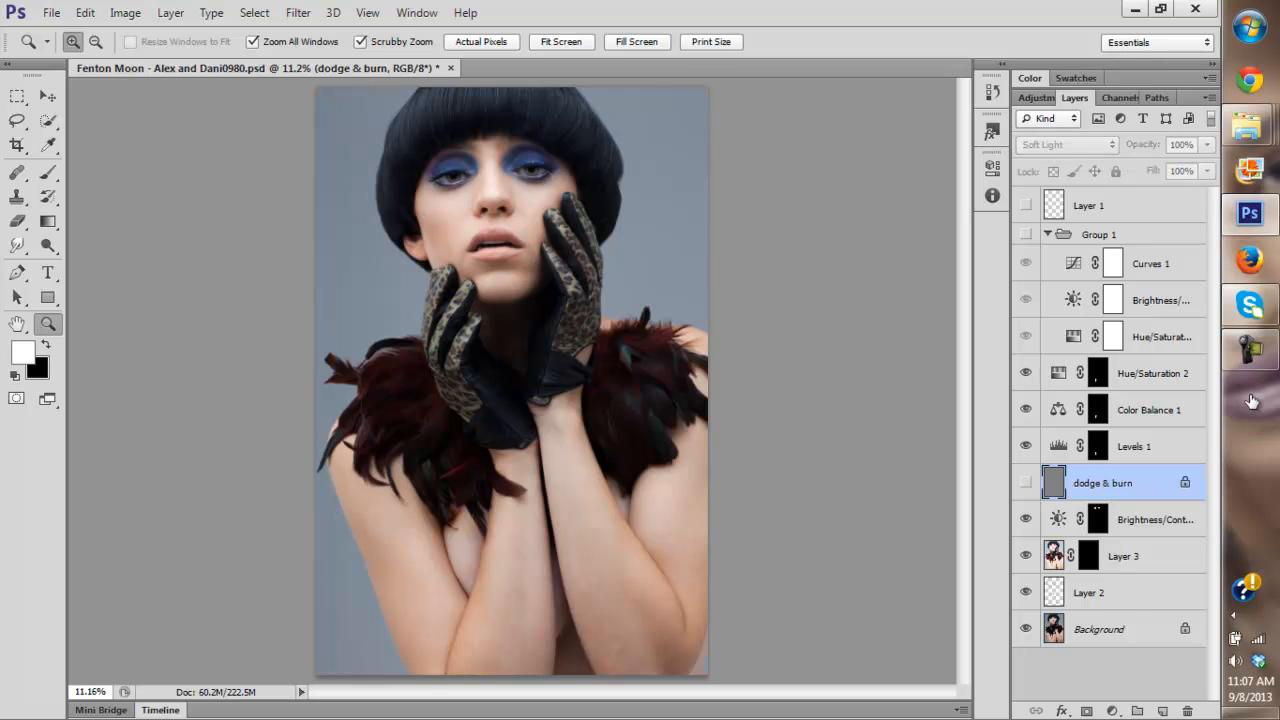
key(ctrl+plus)
key(ctrl+plus)
key(ctrl+plus)
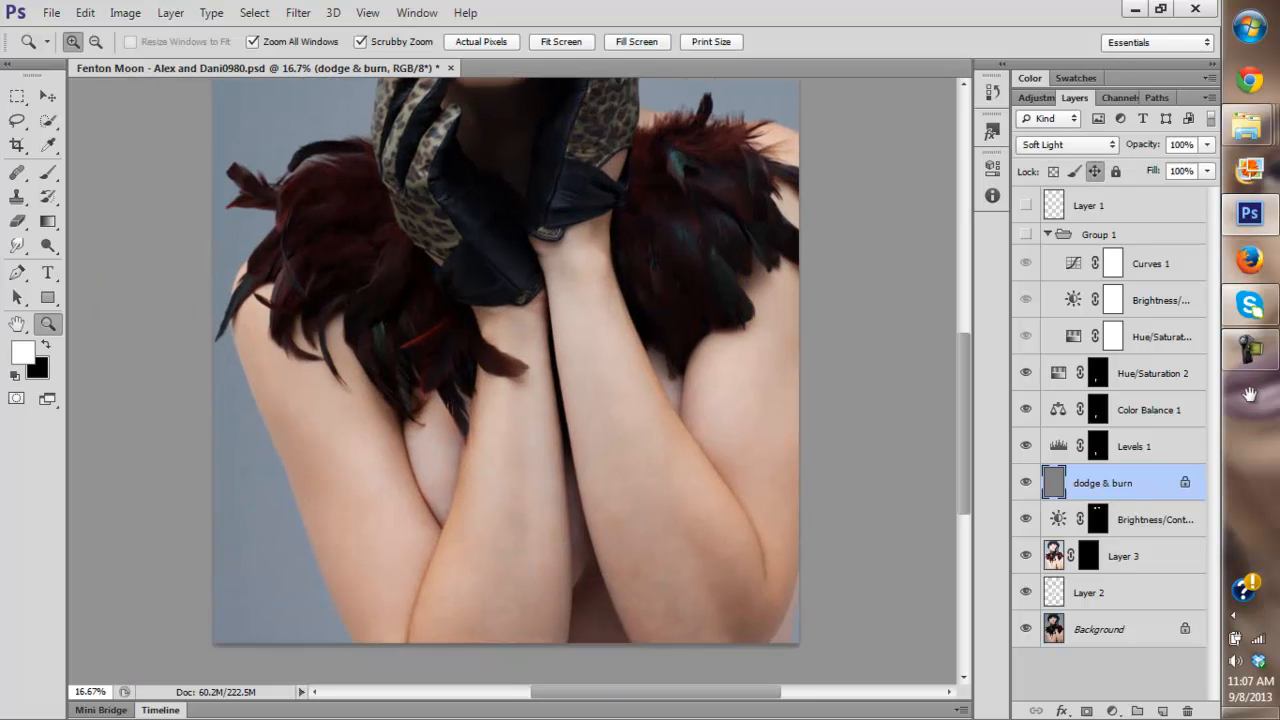
key(ctrl+comma)
key(ctrl+comma)
key(space)
key(space)
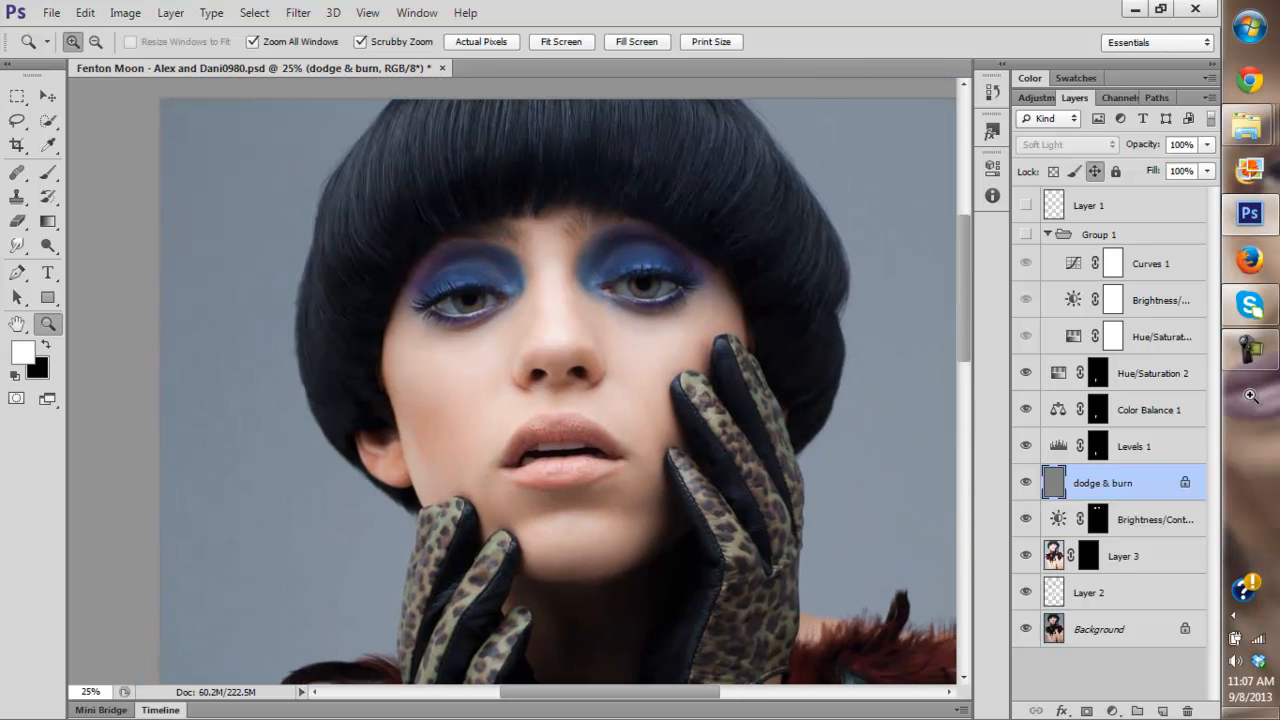
Isolate the dodge & burn layer and examine its light and dark strokes across the whole image.
key(super)
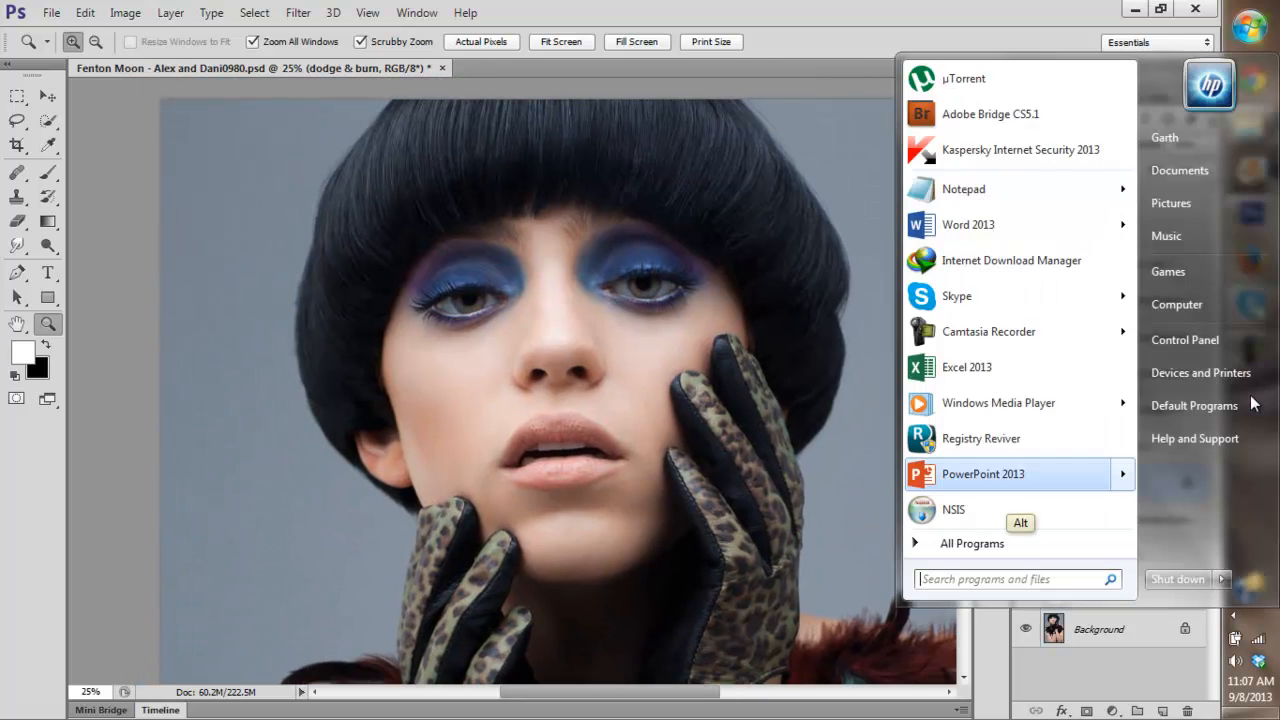
key(super)
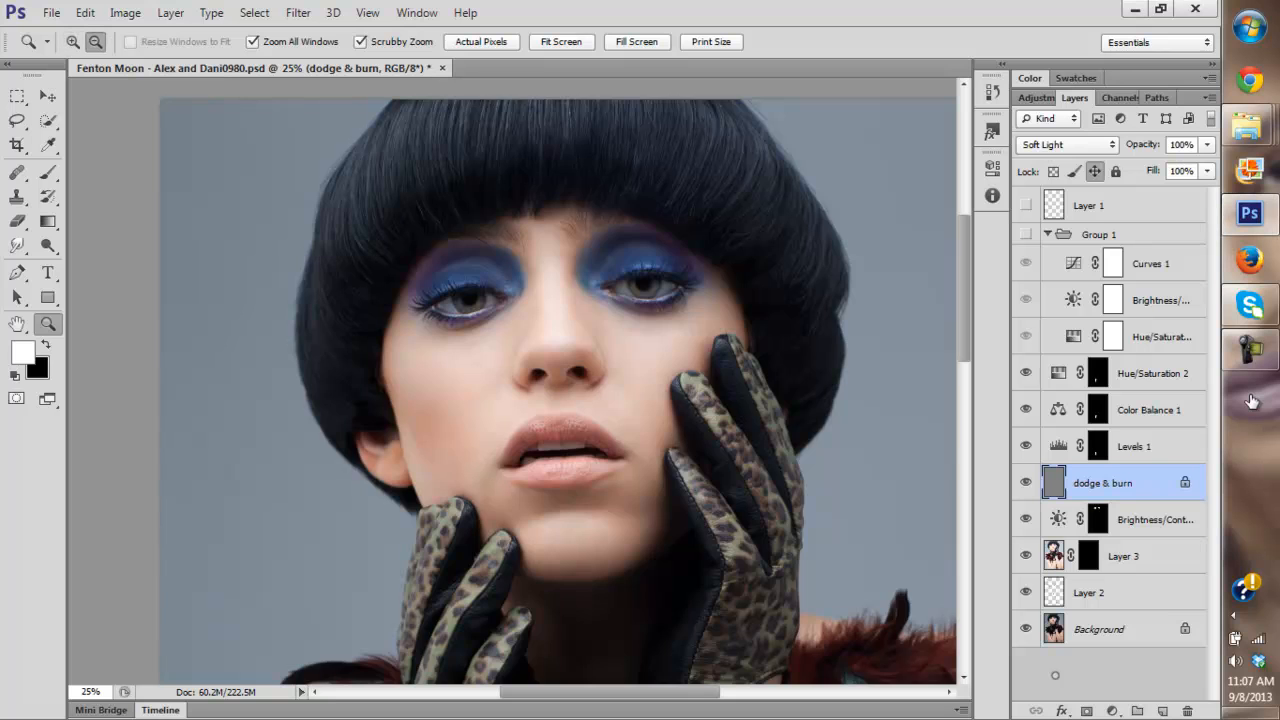
alt+click(1026, 483)
alt+click(1026, 483)
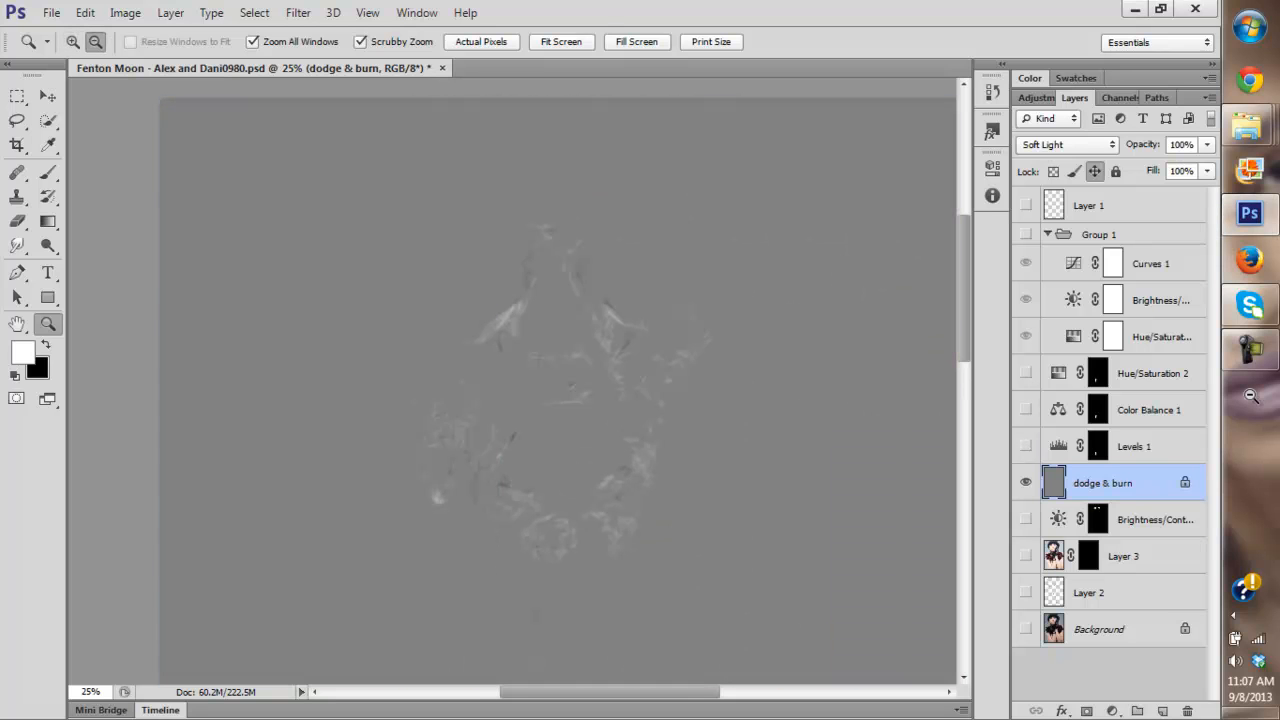
key(ctrl+0)
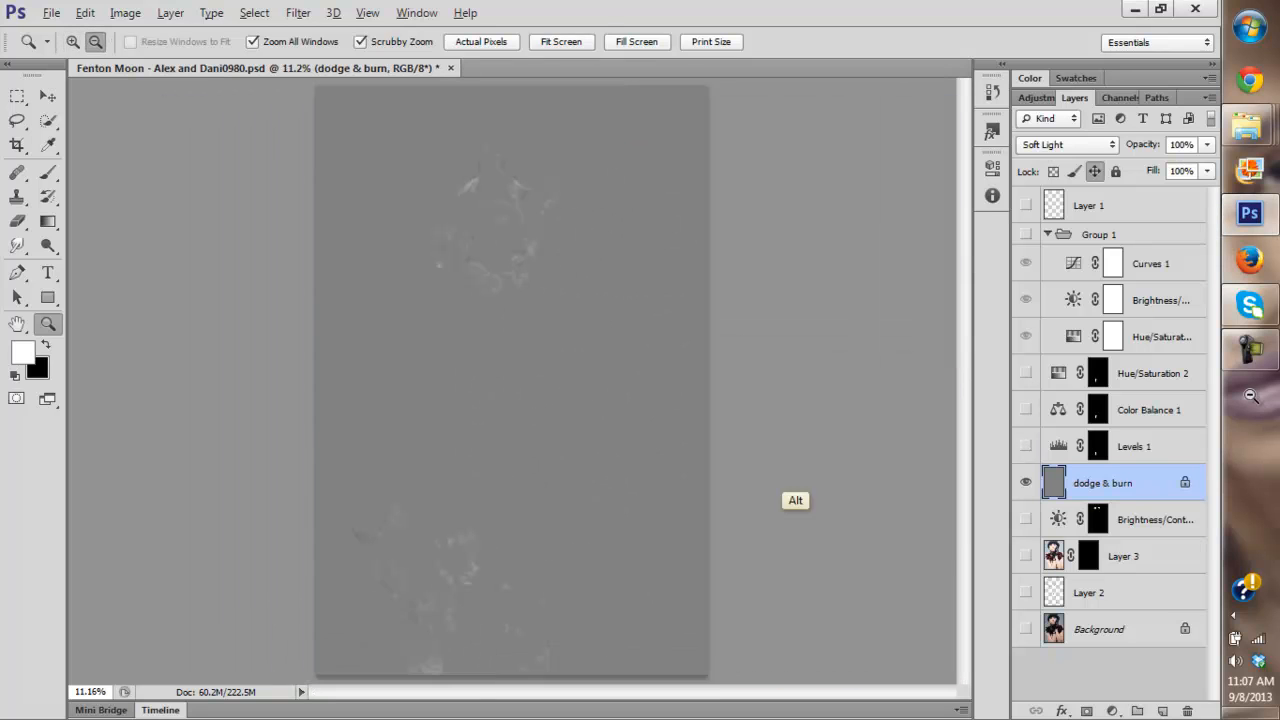
Show the Brightness/Contrast, Layer 3, Layer 2 and Background layers again beneath the dodge & burn layer.
alt+click(1027, 482)
alt+click(1027, 483)
click(1026, 519)
click(1026, 556)
click(1026, 592)
click(1026, 629)
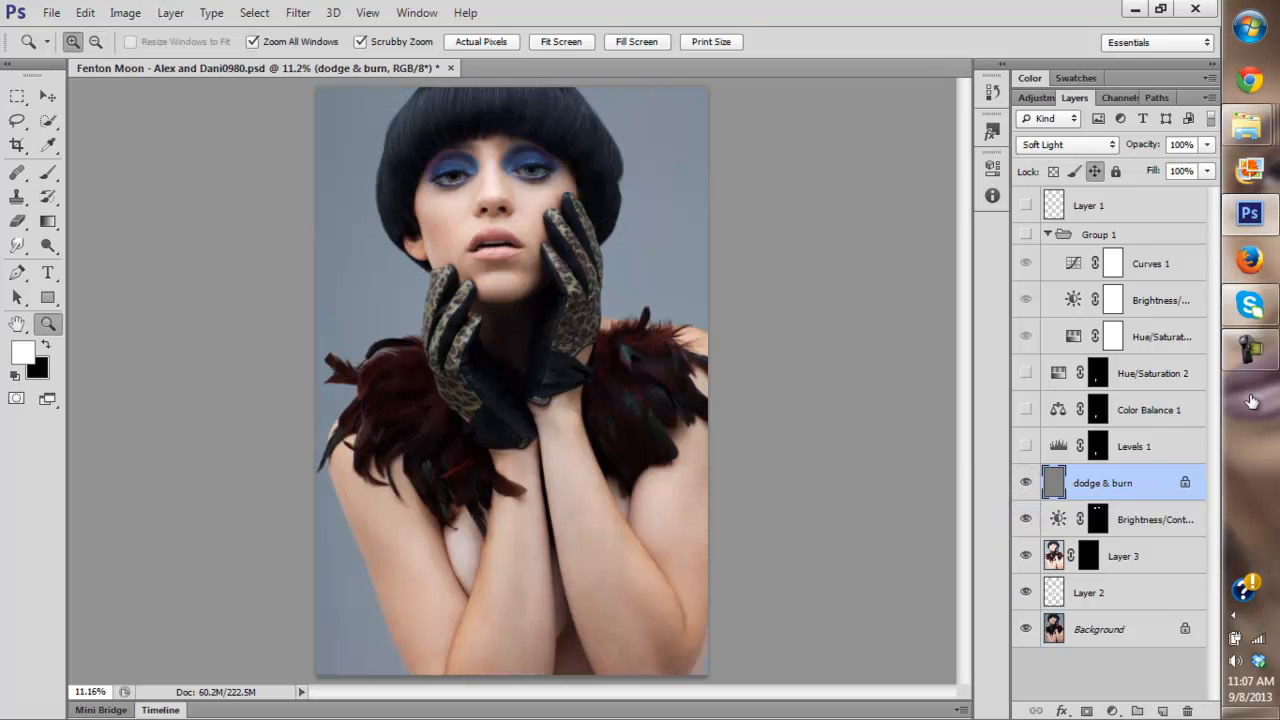
Compare the face up close with the dodge & burn layer off and on.
key(ctrl+plus)
key(ctrl+plus)
drag(555, 160, 665, 370)
key(ctrl+plus)
key(ctrl+plus)
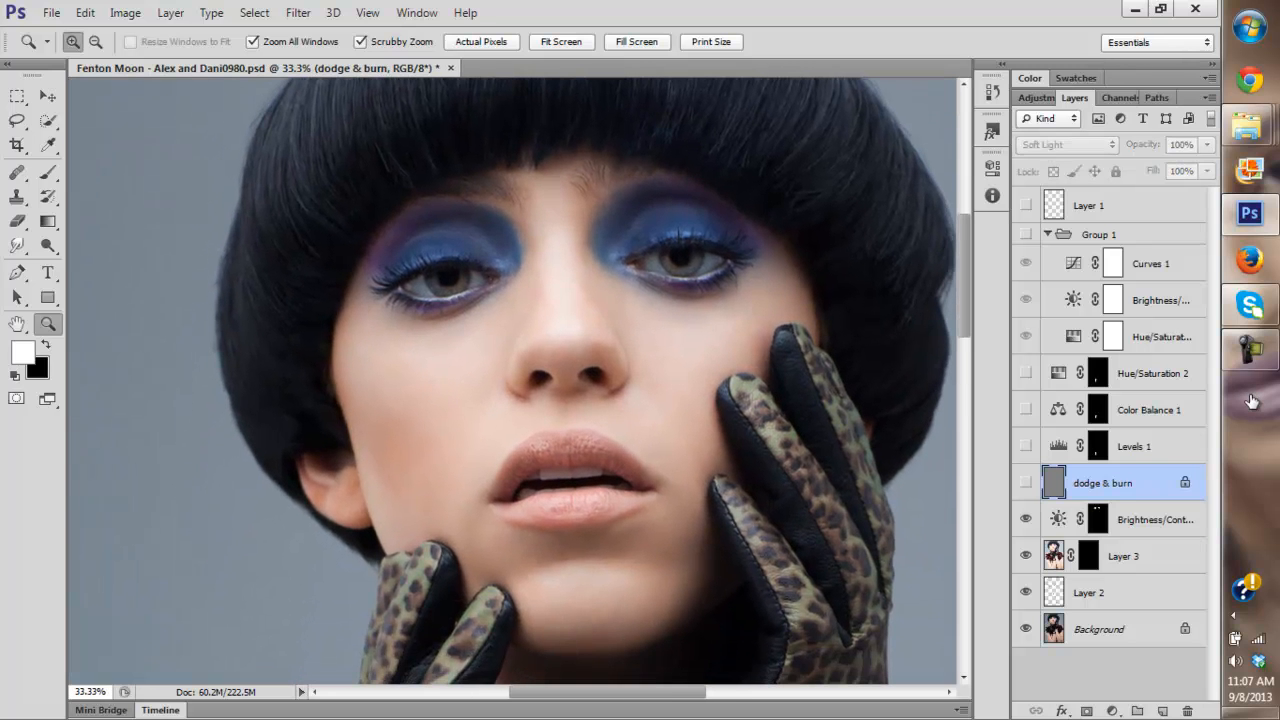
Turn Levels 1, Color Balance 1 and Hue/Saturation 2 back on and compare the whole portrait with the Background layer alone.
click(1026, 446)
click(1026, 410)
click(1026, 373)
key(ctrl+0)
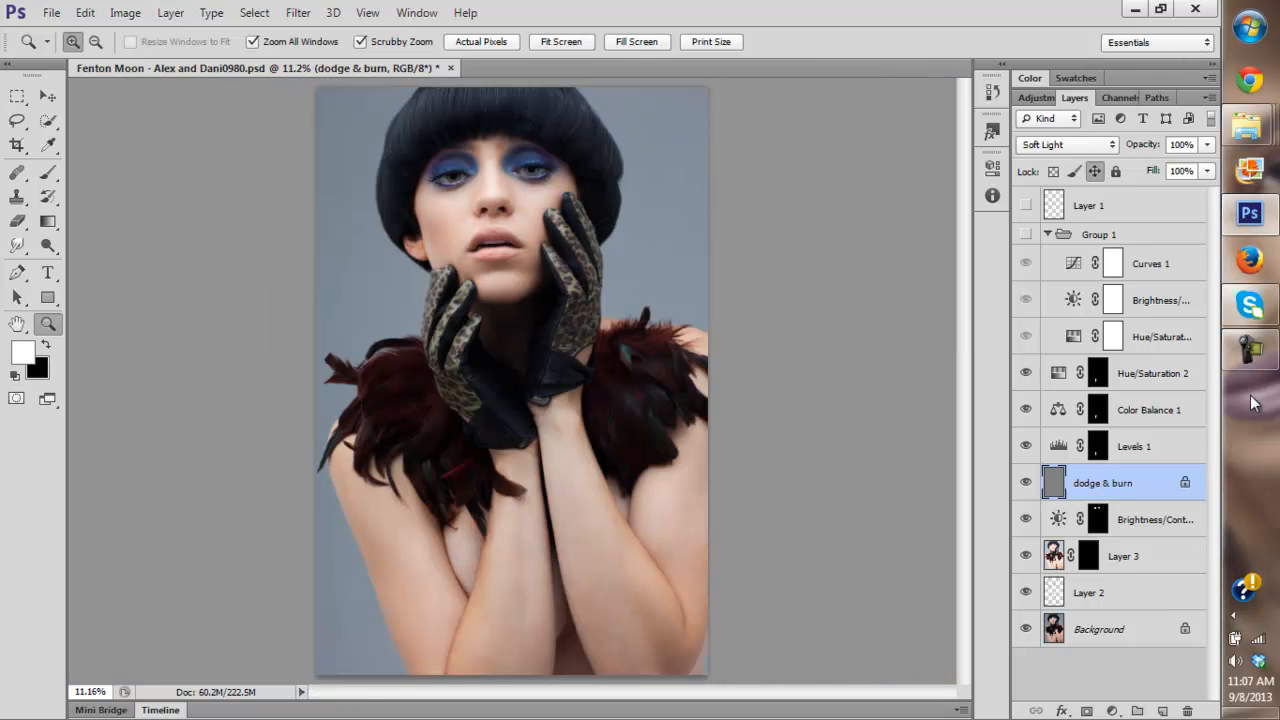
alt+click(1026, 629)
alt+click(1026, 629)
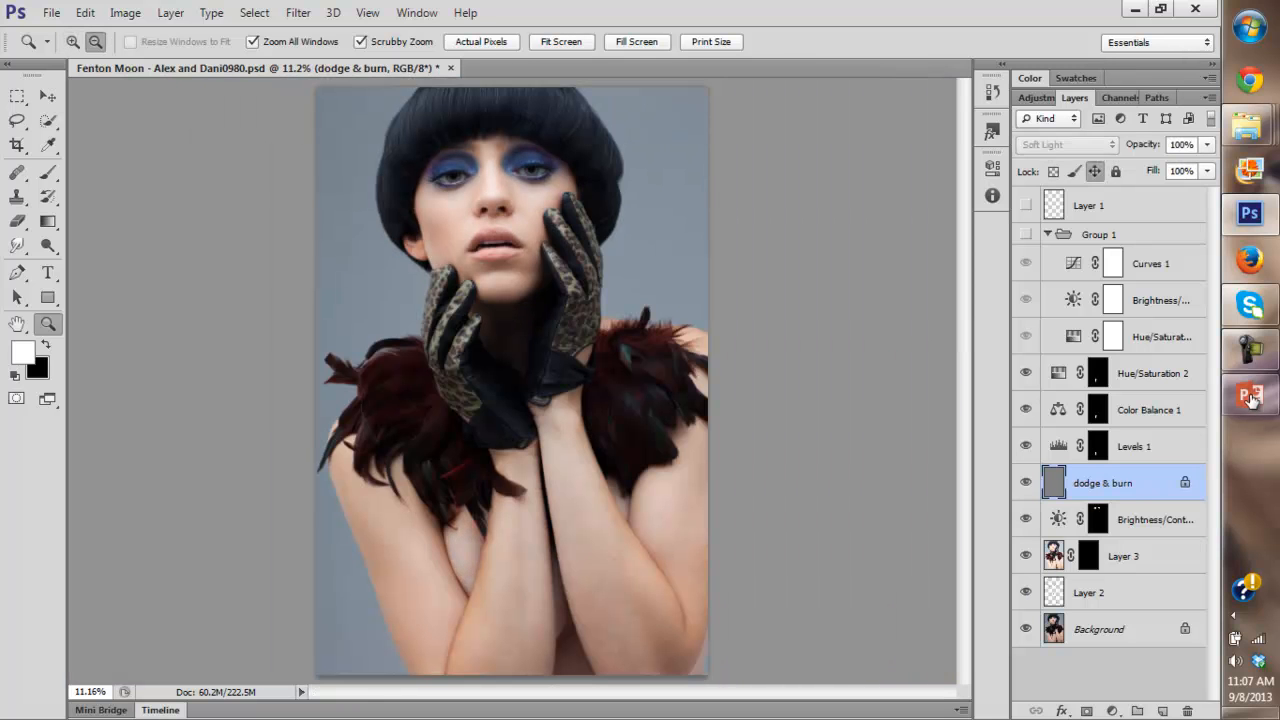
mouse_move(1252, 398)
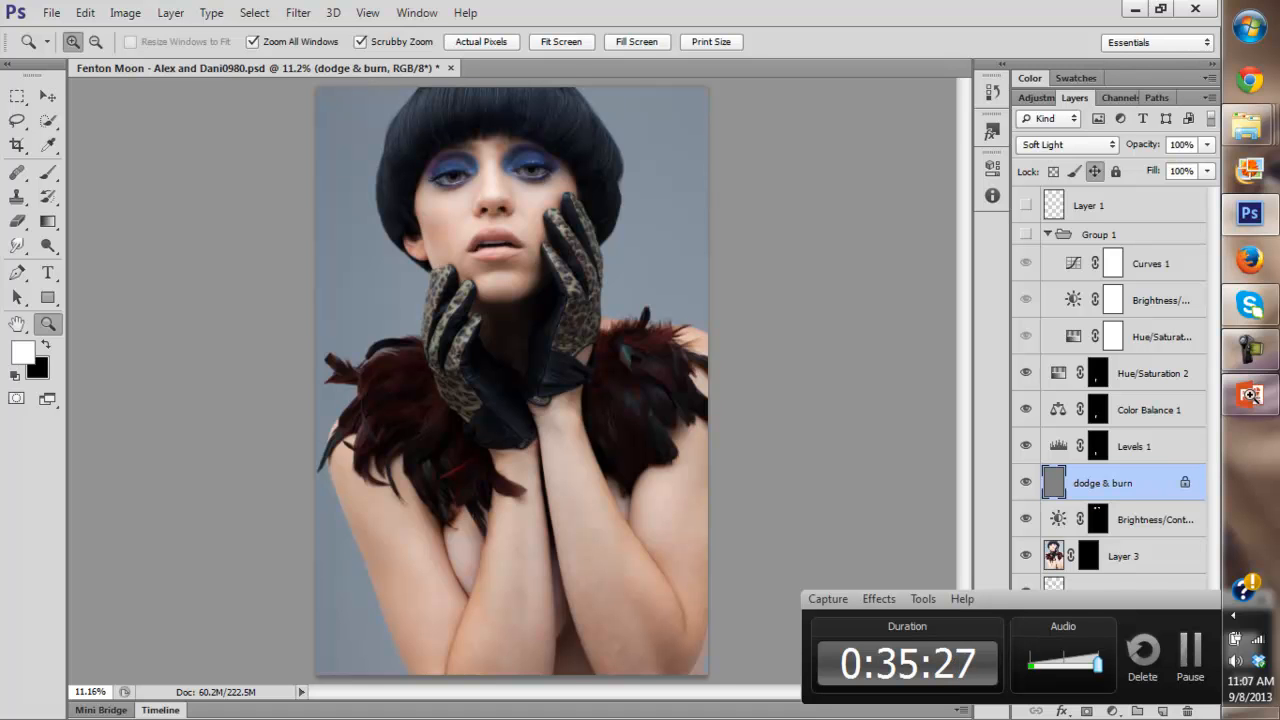
drag(514, 330, 511, 330)
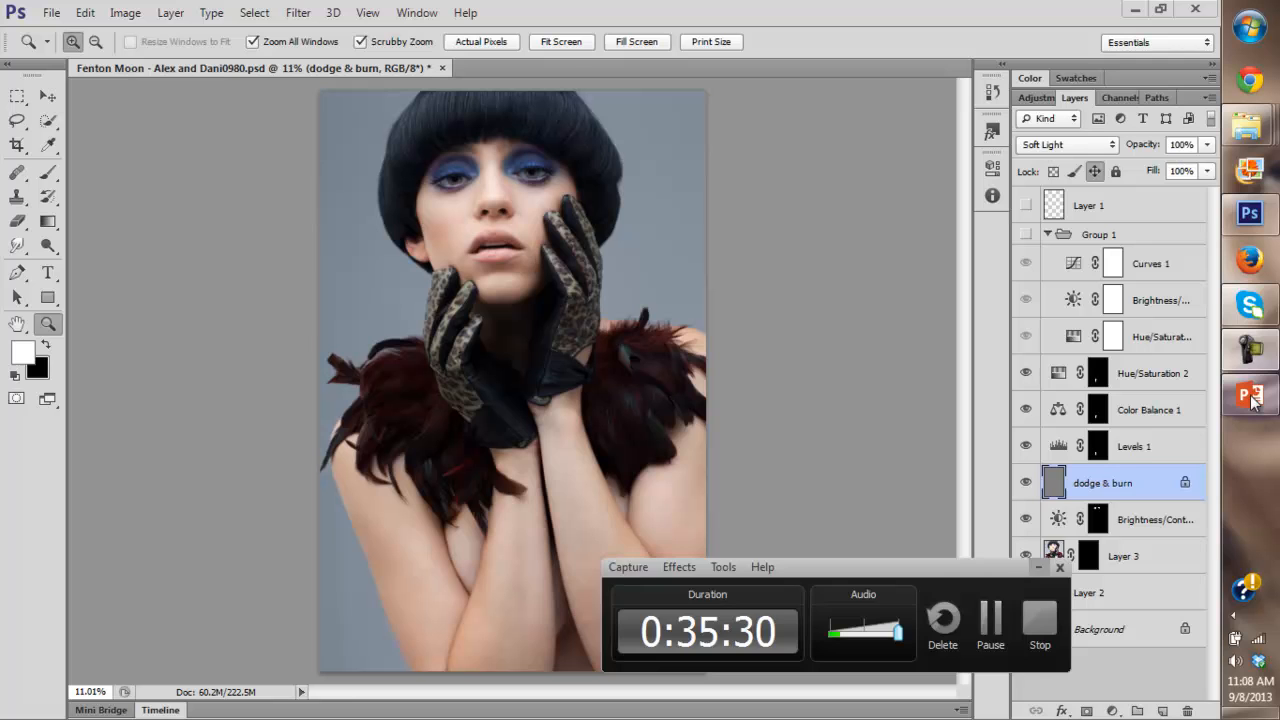
click(1042, 566)
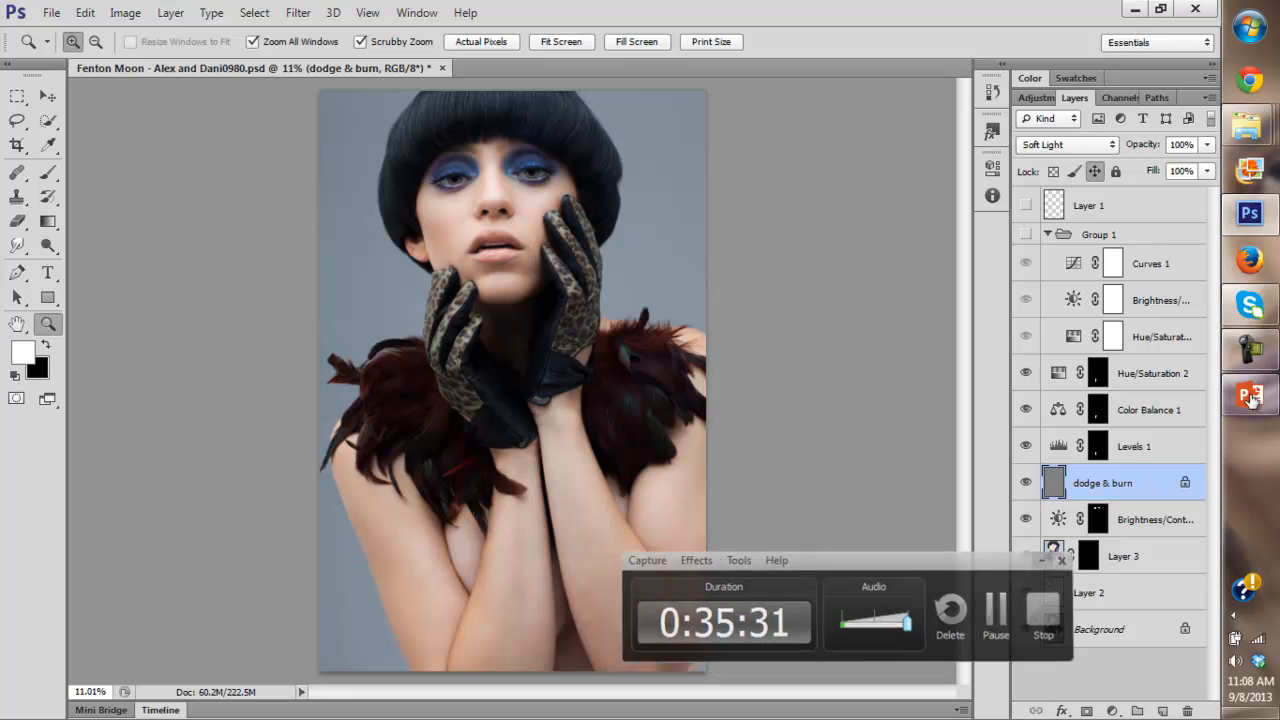
Toggle the dodge & burn layer repeatedly to compare the portrait's head and gloves before and after.
click(430, 208)
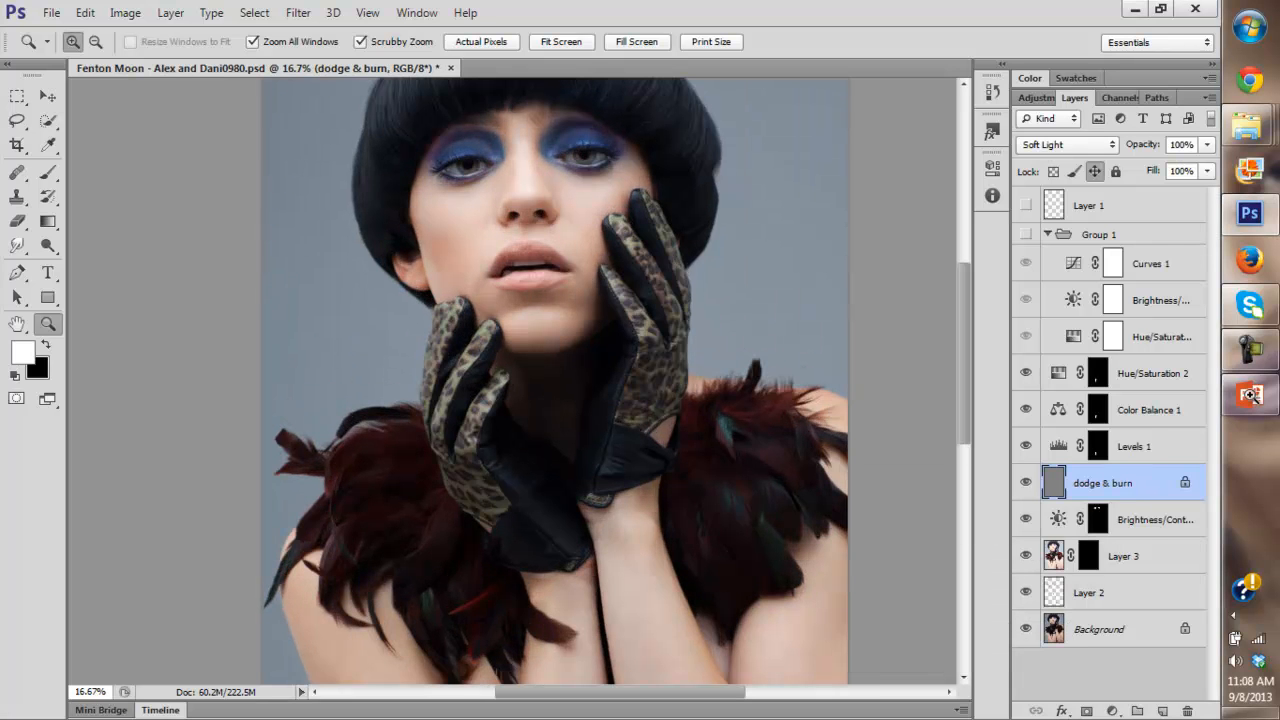
drag(500, 260, 500, 425)
click(1026, 483)
click(1026, 483)
click(1026, 483)
click(1026, 483)
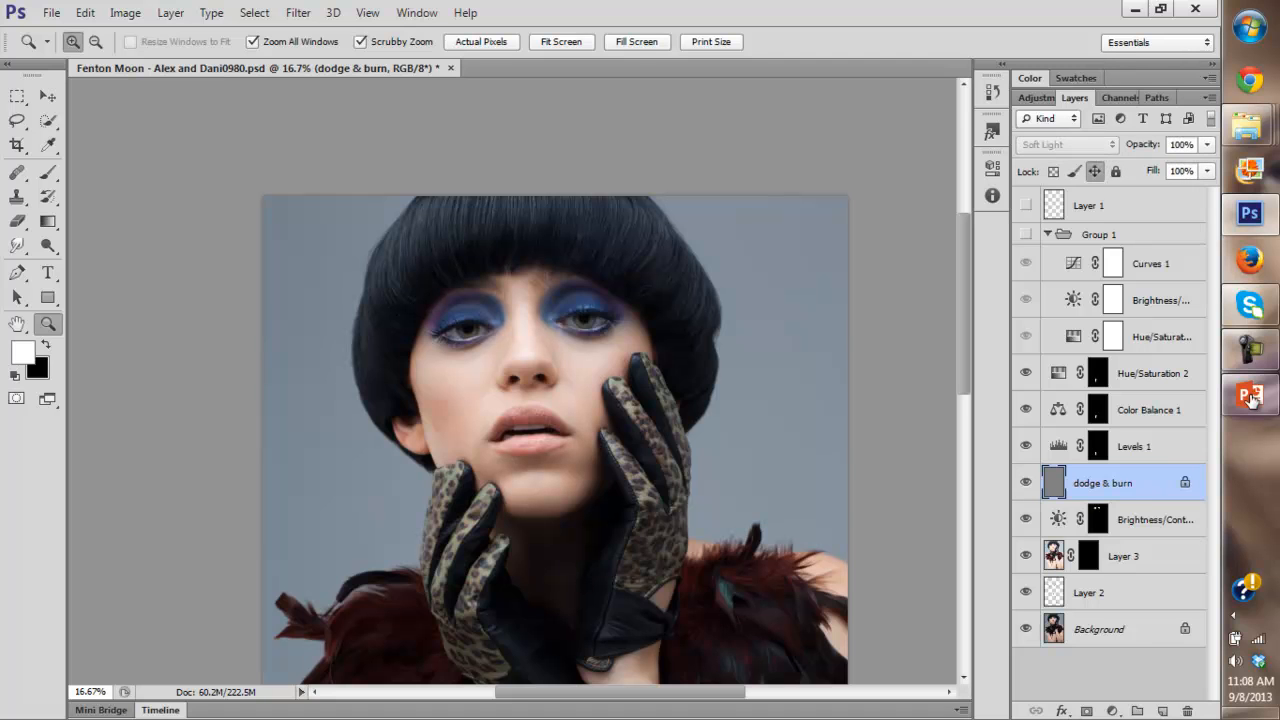
Turn the black-and-white helper group back on and activate the Brush tool for work on the forearms.
click(1026, 234)
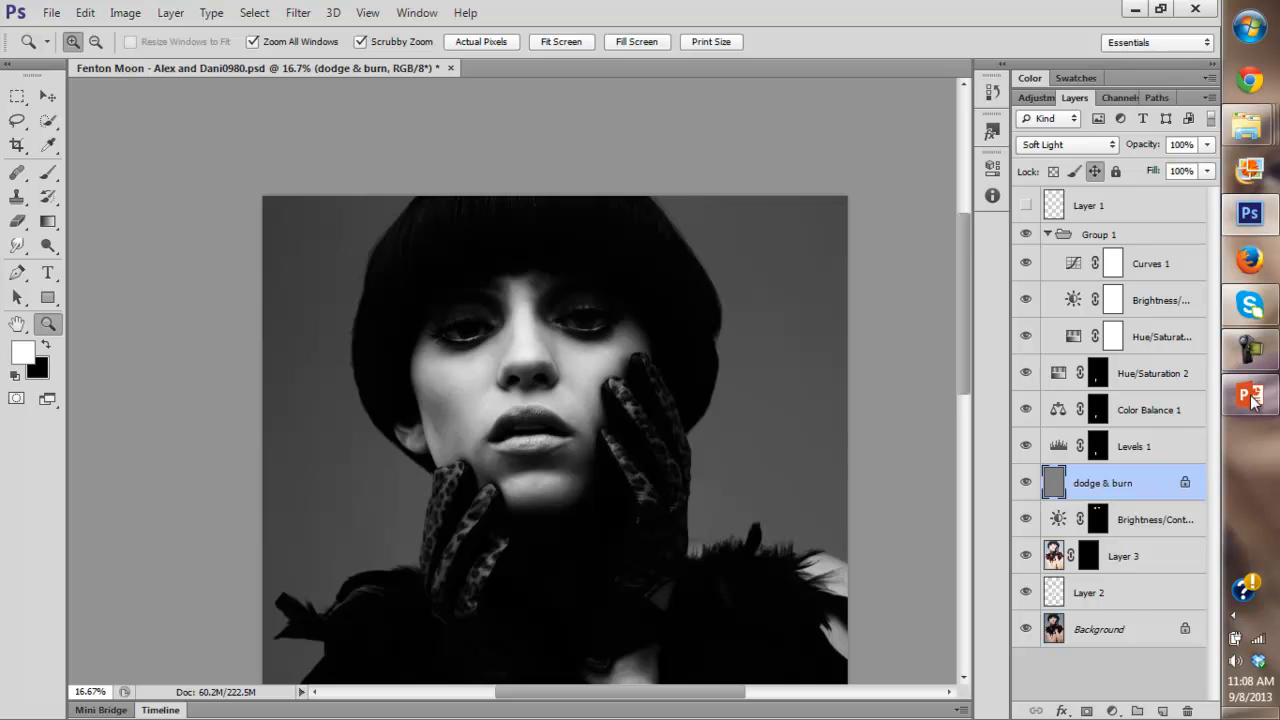
scroll(612, 450, down, 6)
click(615, 455)
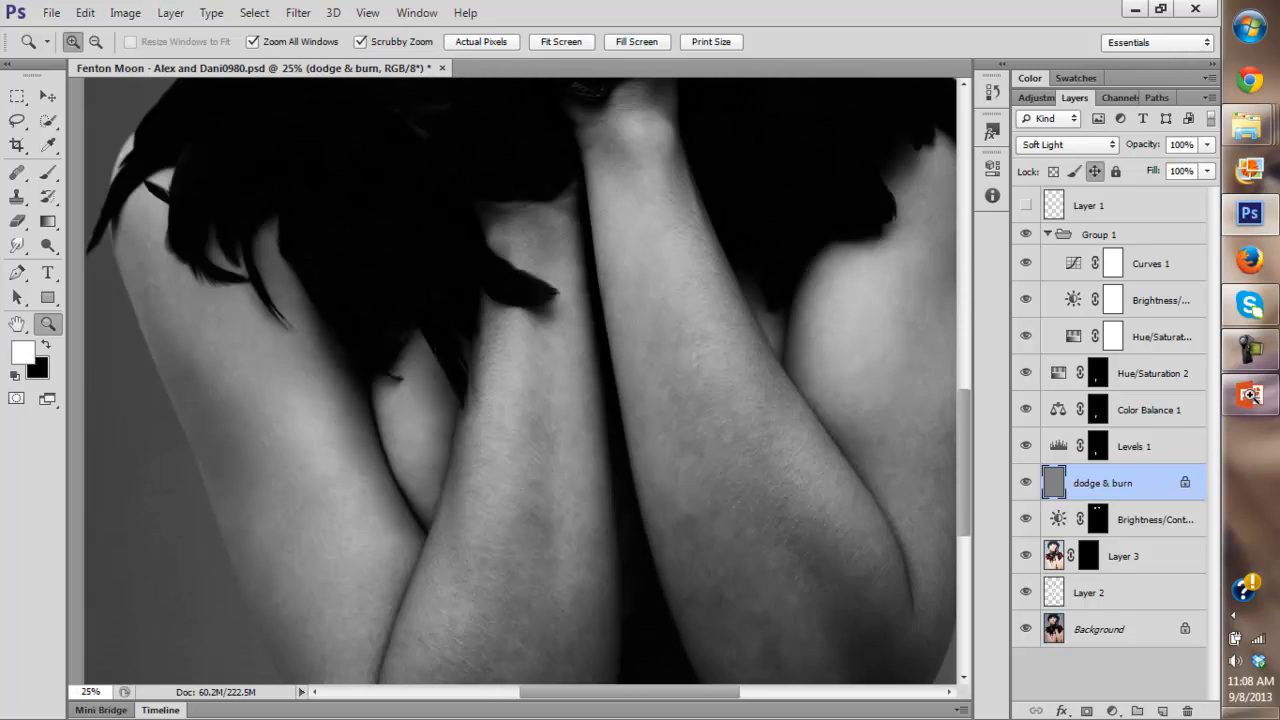
click(599, 488)
key(y)
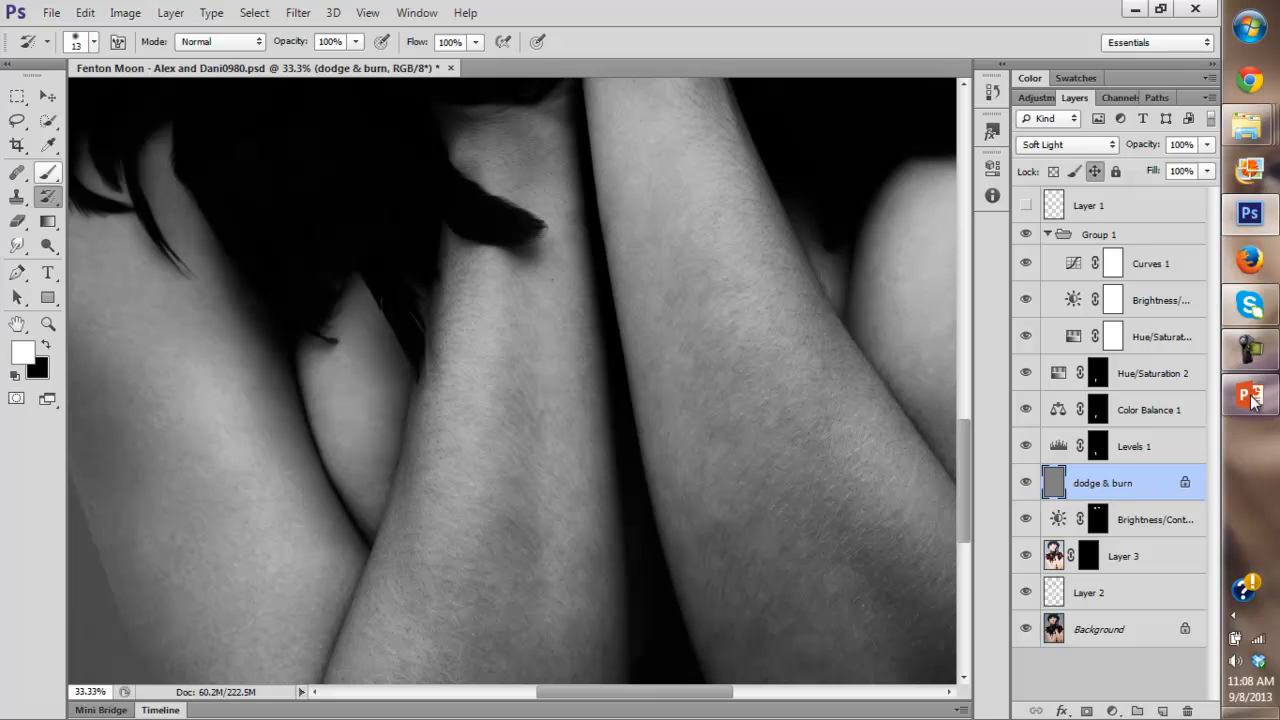
key(b)
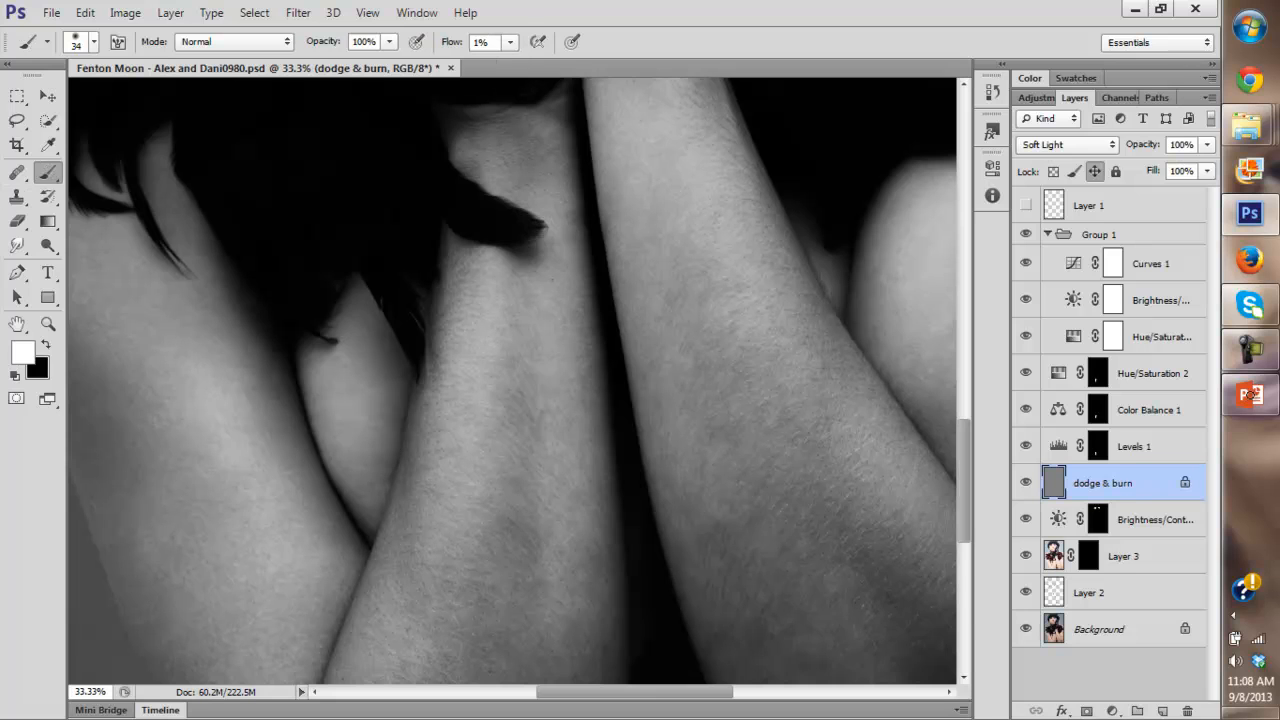
Reduce the brush size to 26 px for dodging and burning the lower forearms.
right_click(806, 454)
drag(851, 501, 845, 501)
key(Return)
scroll(1253, 401, down, 3)
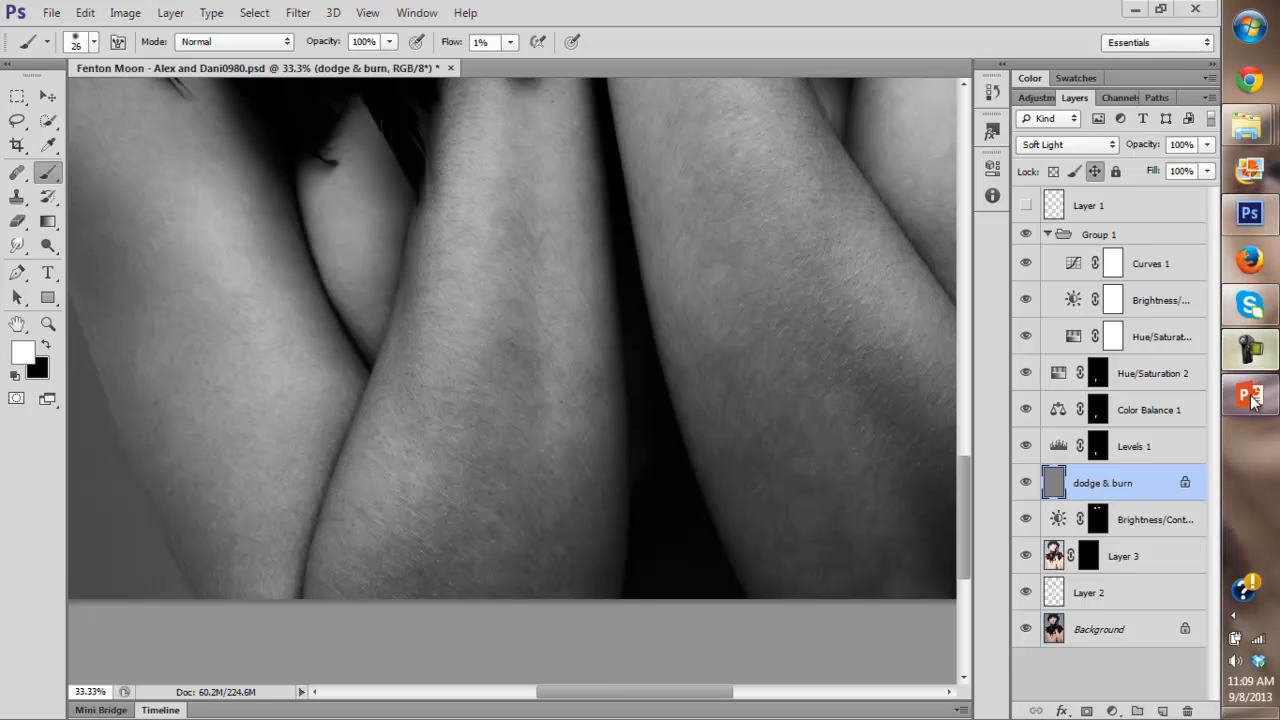
click(1250, 351)
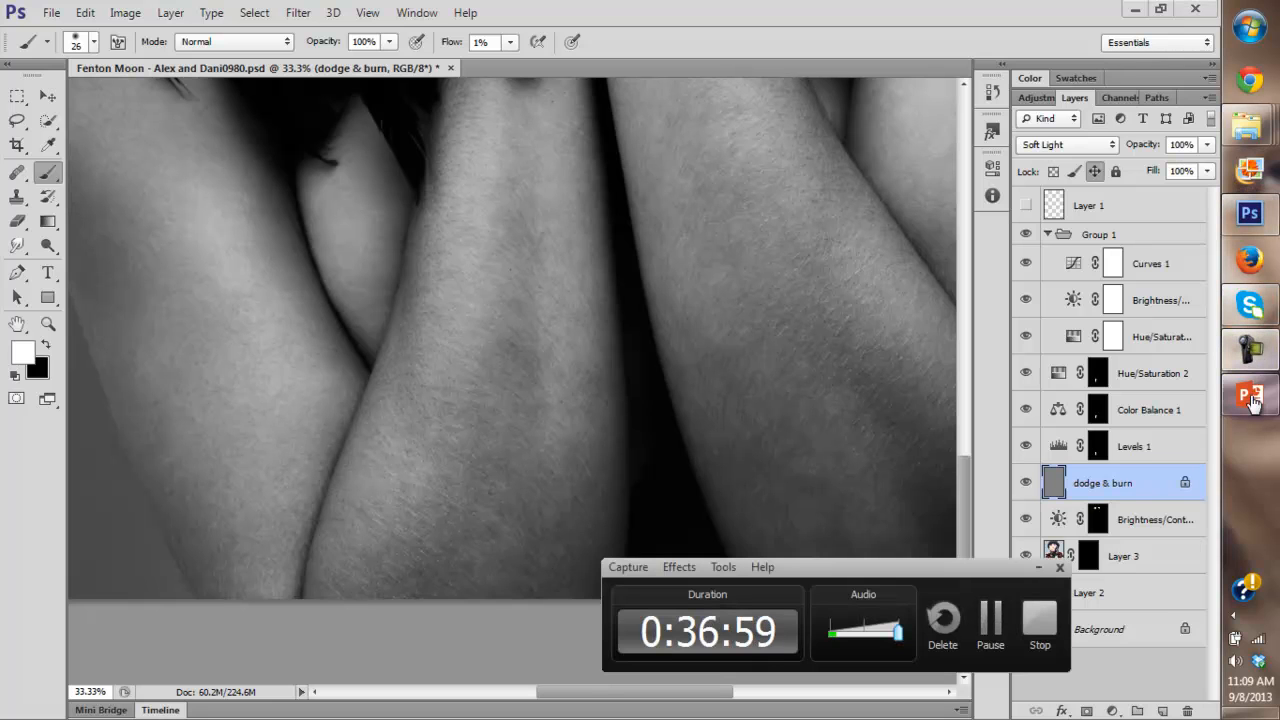